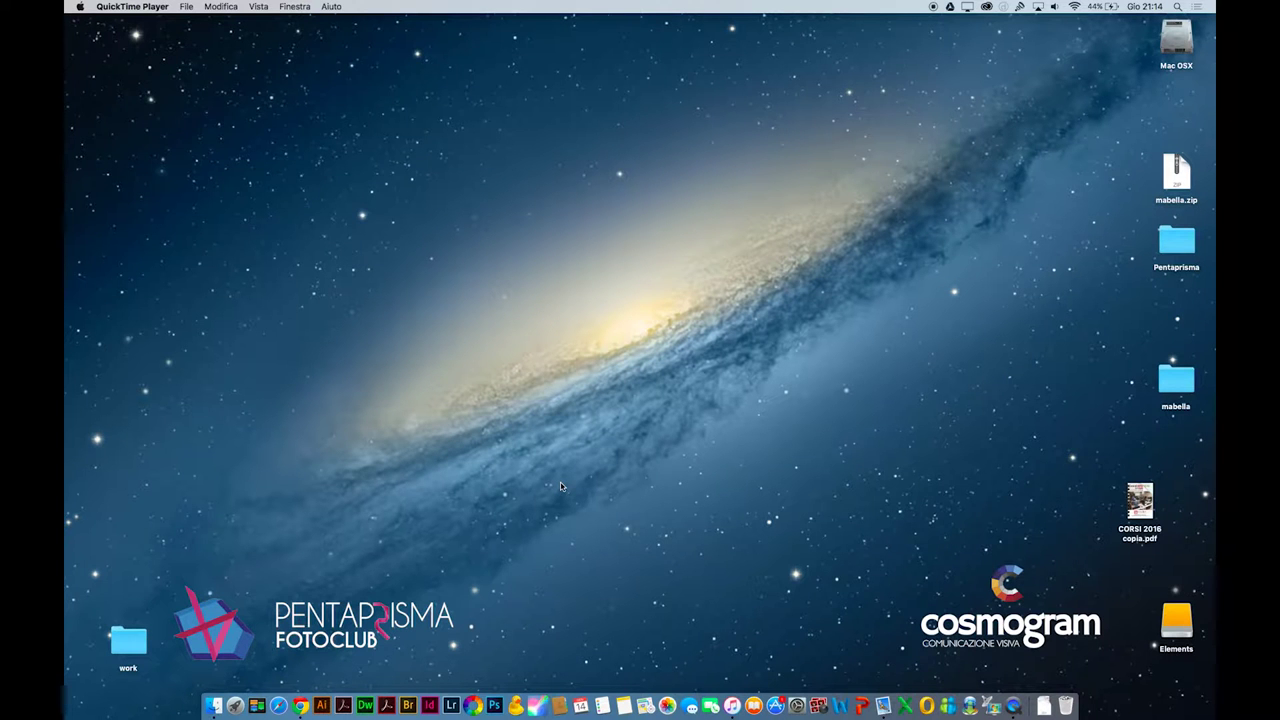
# Step: Open the Pentaprisma folder and Quick Look the long-named IMG_2049 PSD file
pyautogui.click(1188, 245)
pyautogui.doubleClick(1188, 245)
pyautogui.scroll(-1, 672, 331)
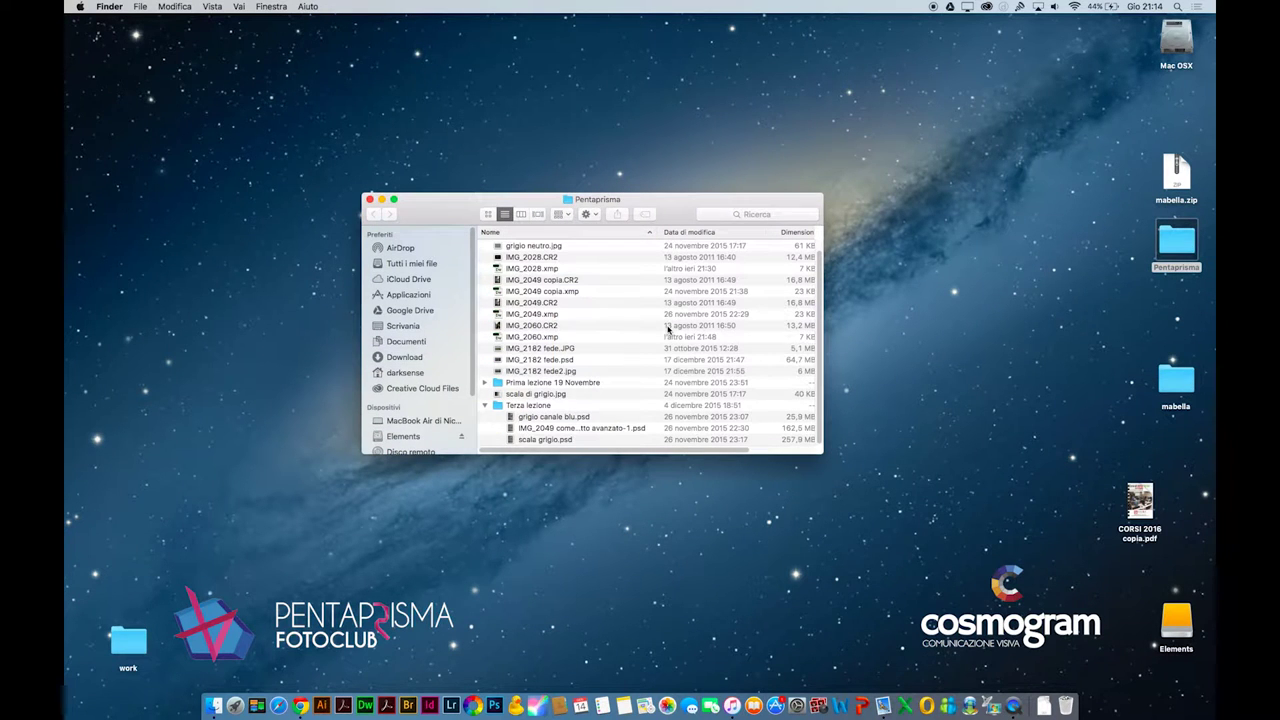
pyautogui.click(629, 430)
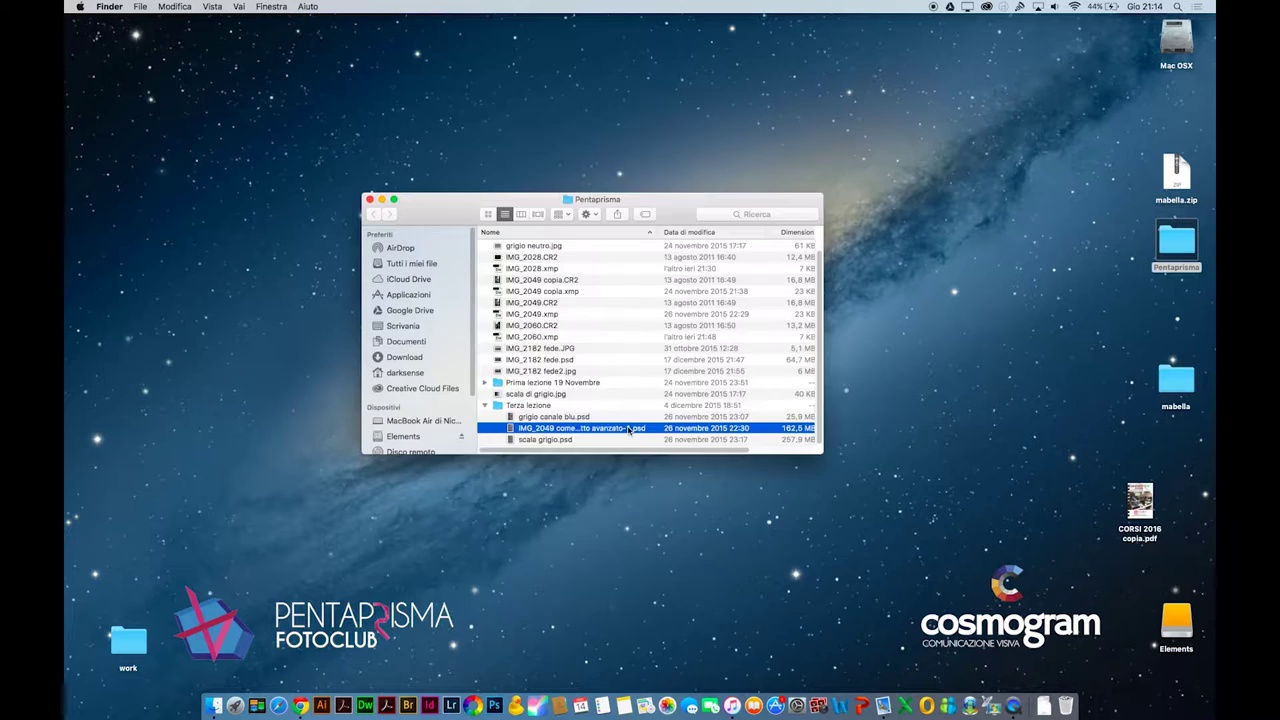
pyautogui.press('space')
pyautogui.press('space')
# Step: Open the Elements drive and go into its Pentaprisma folder
pyautogui.click(1178, 618)
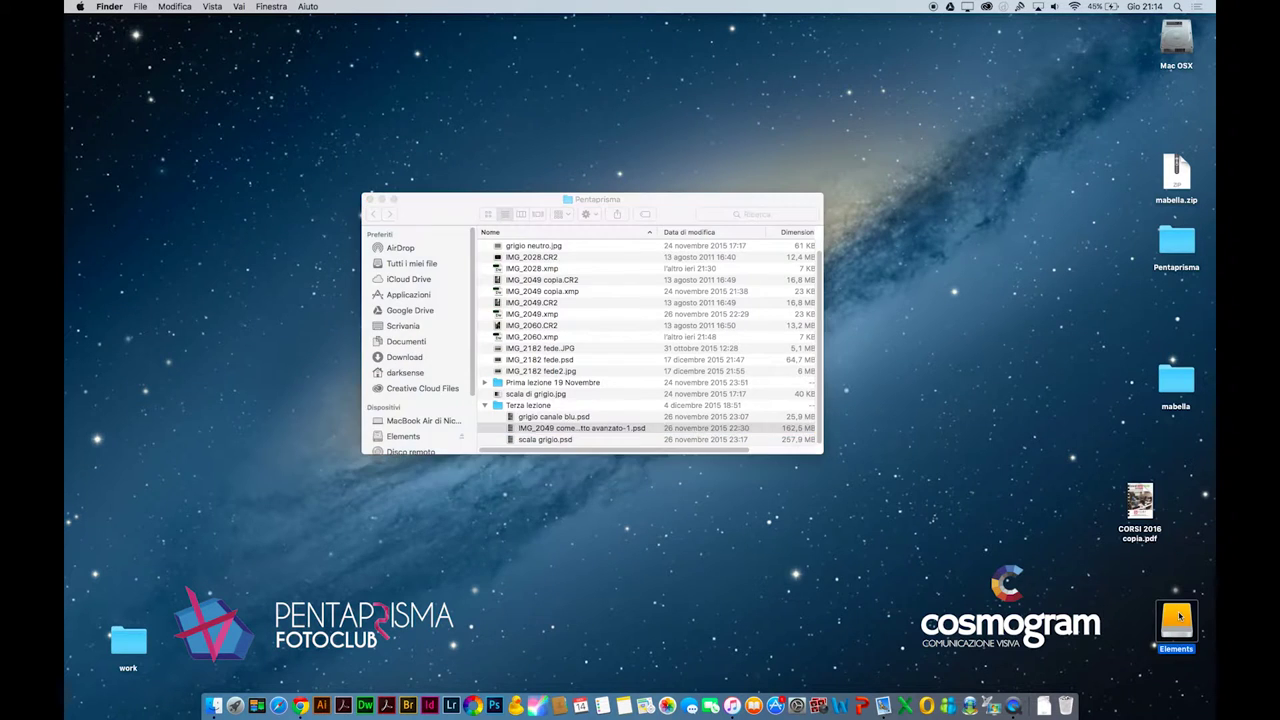
pyautogui.doubleClick(1178, 618)
pyautogui.moveTo(444, 218); pyautogui.dragTo(448, 274)
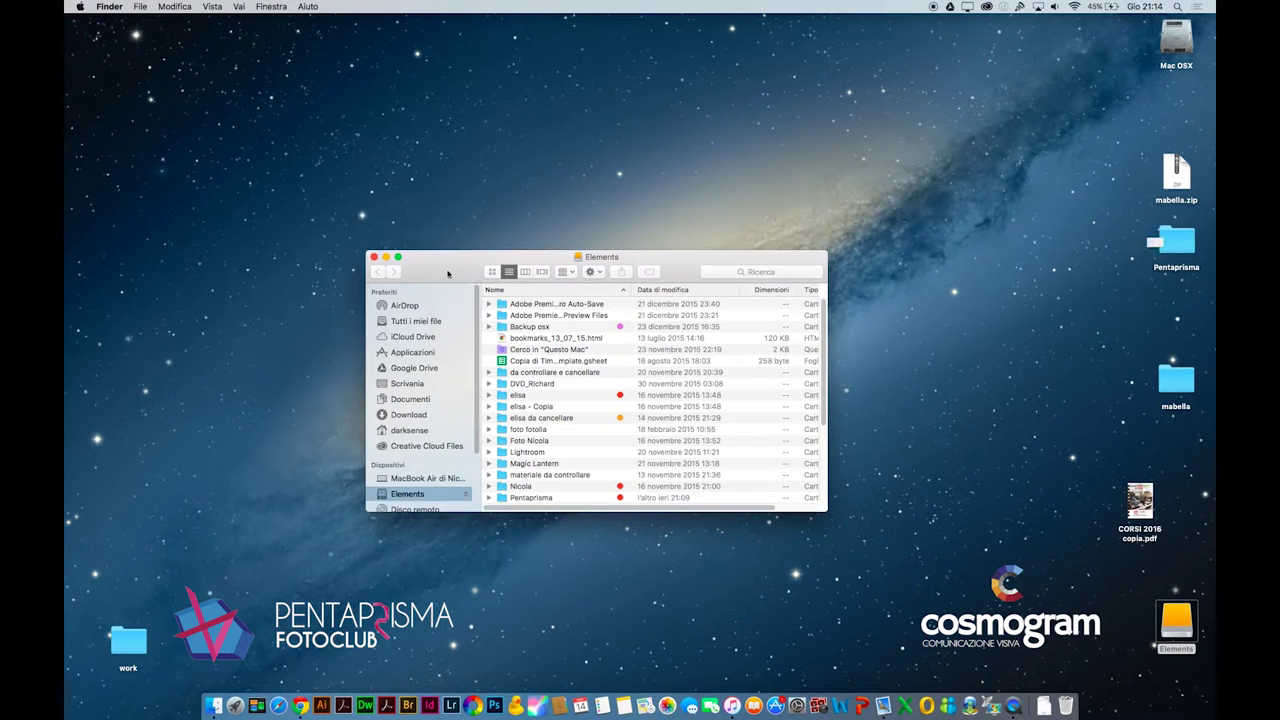
pyautogui.click(540, 350)
pyautogui.press('p')
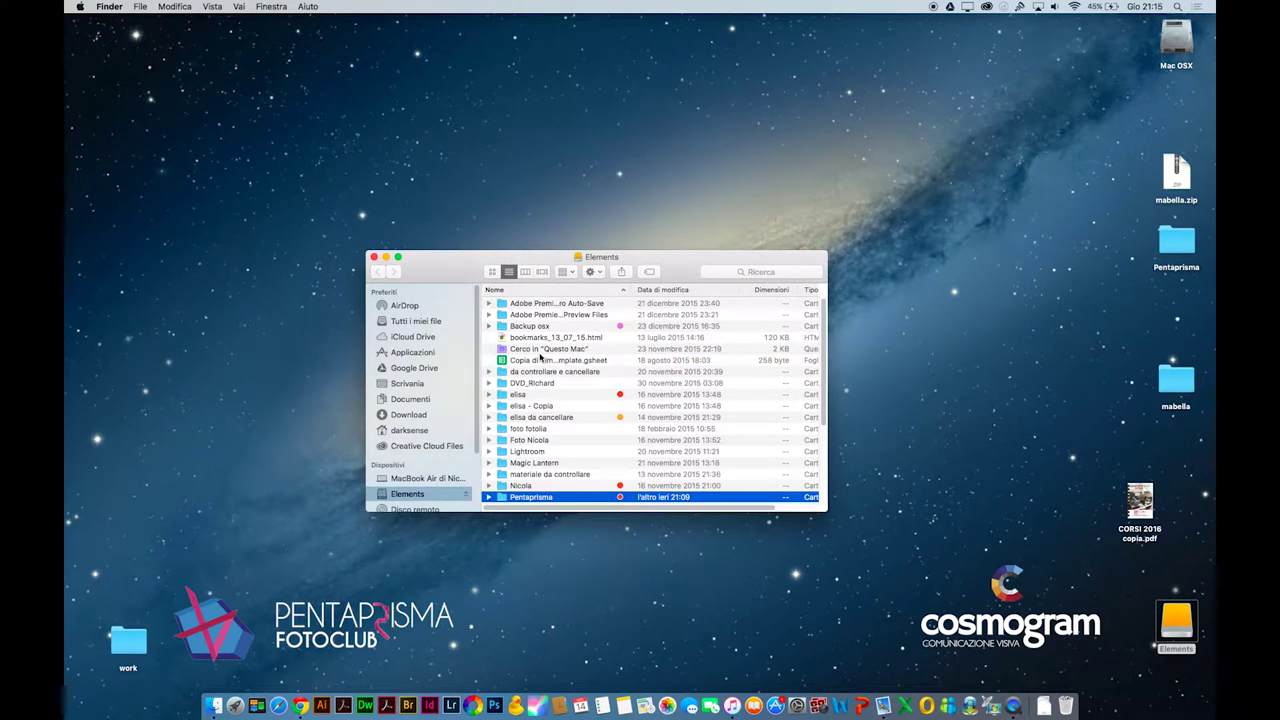
pyautogui.press('super+Down')
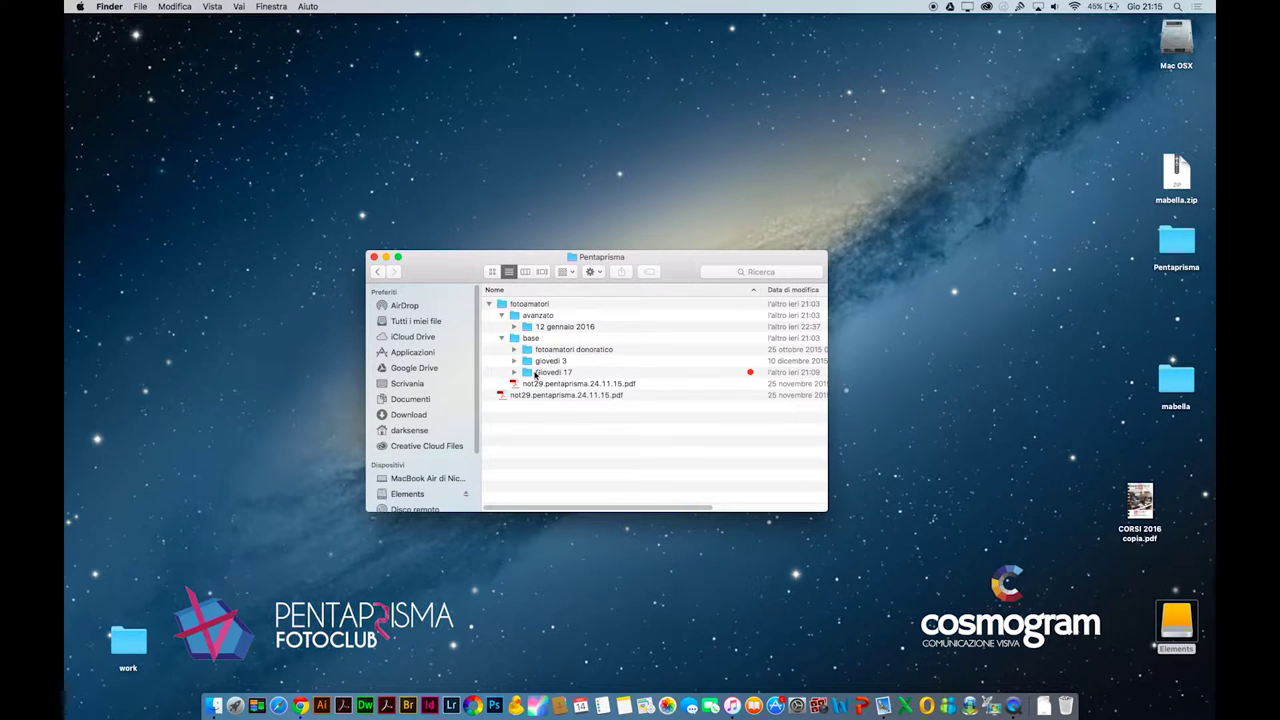
# Step: Expand the Giovedì 17 folder and Quick Look DSC_0085.psd
pyautogui.click(514, 372)
pyautogui.click(570, 417)
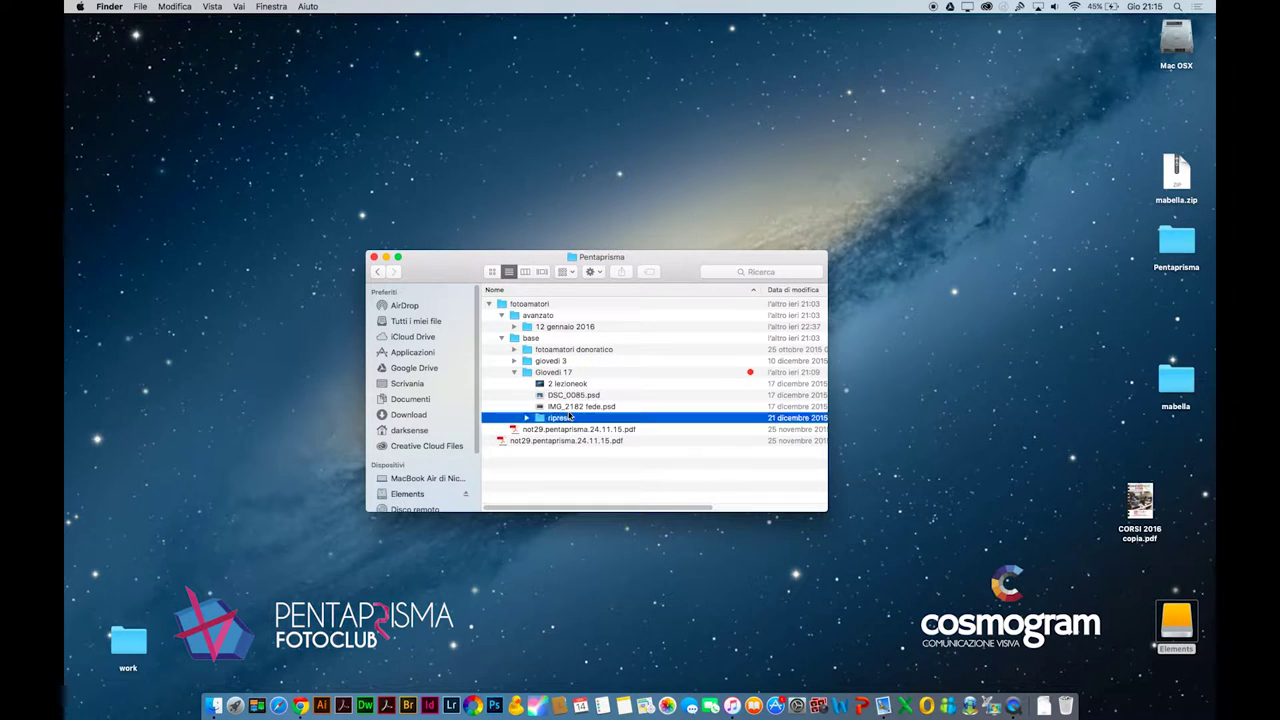
pyautogui.click(575, 407)
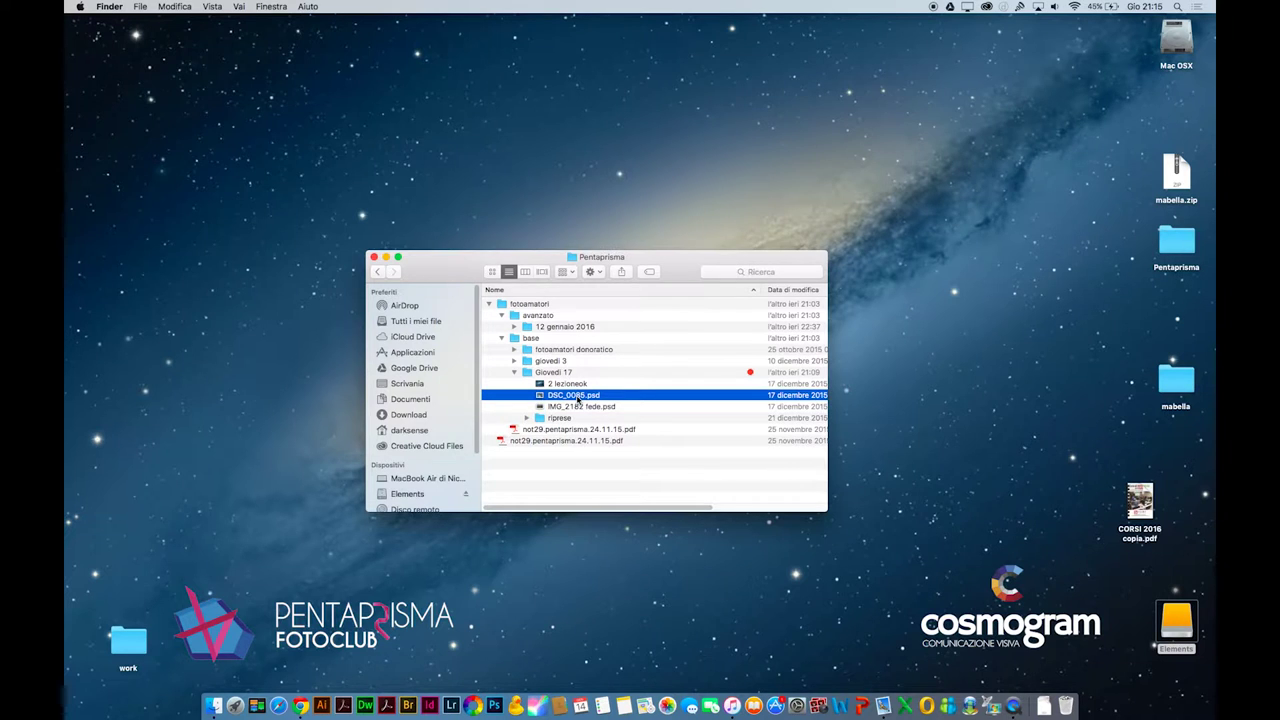
pyautogui.press('space')
pyautogui.press('space')
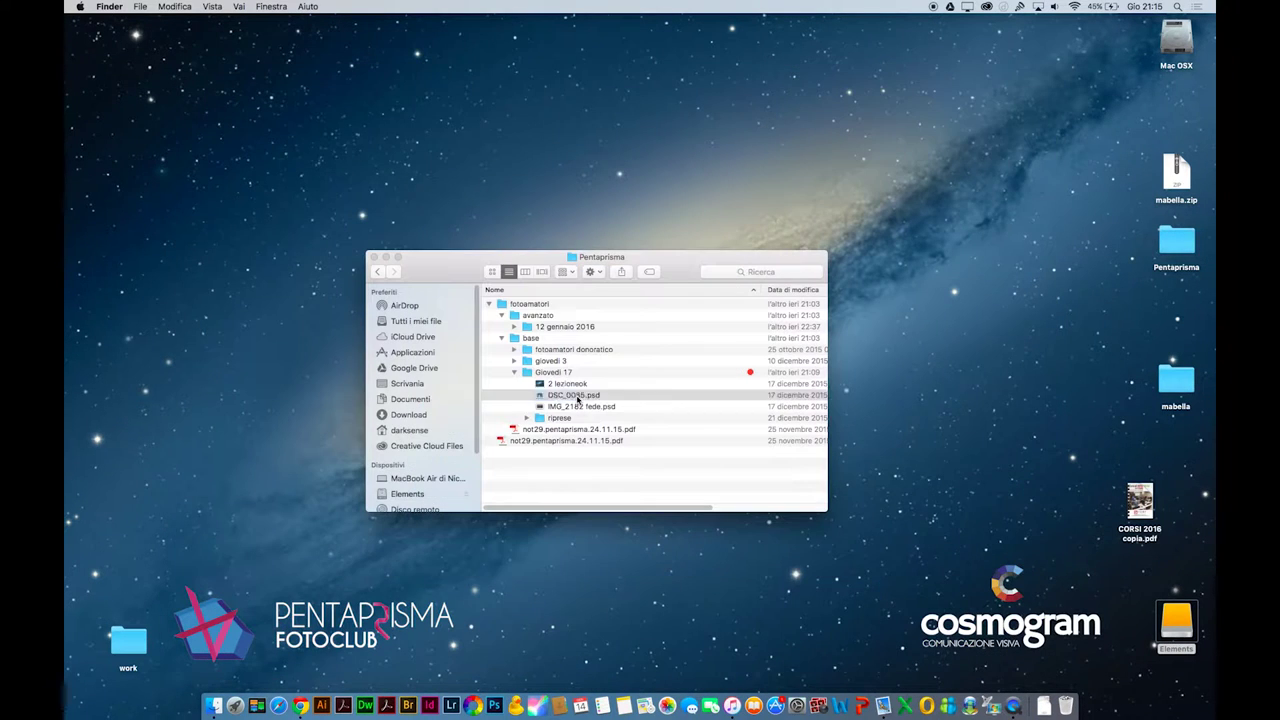
# Step: Expand the giovedì 3 folder and Quick Look IMG_8314.psd
pyautogui.click(515, 361)
pyautogui.click(582, 385)
pyautogui.press('space')
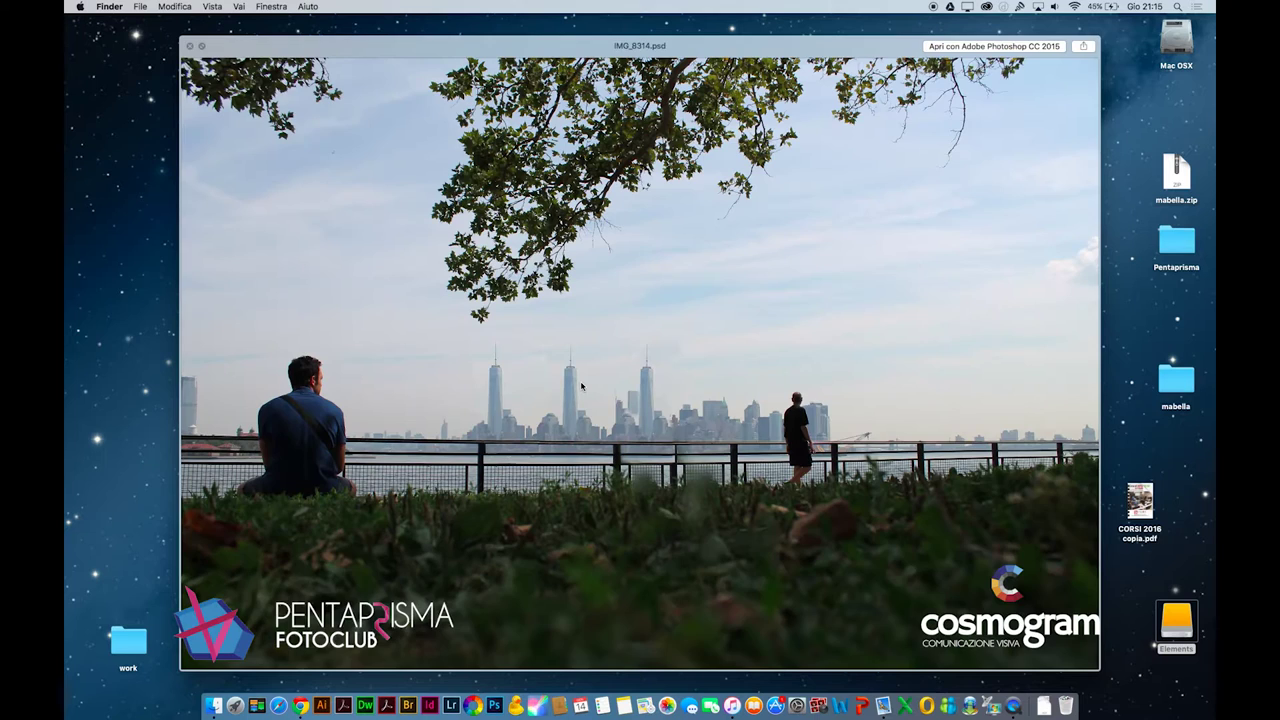
pyautogui.press('space')
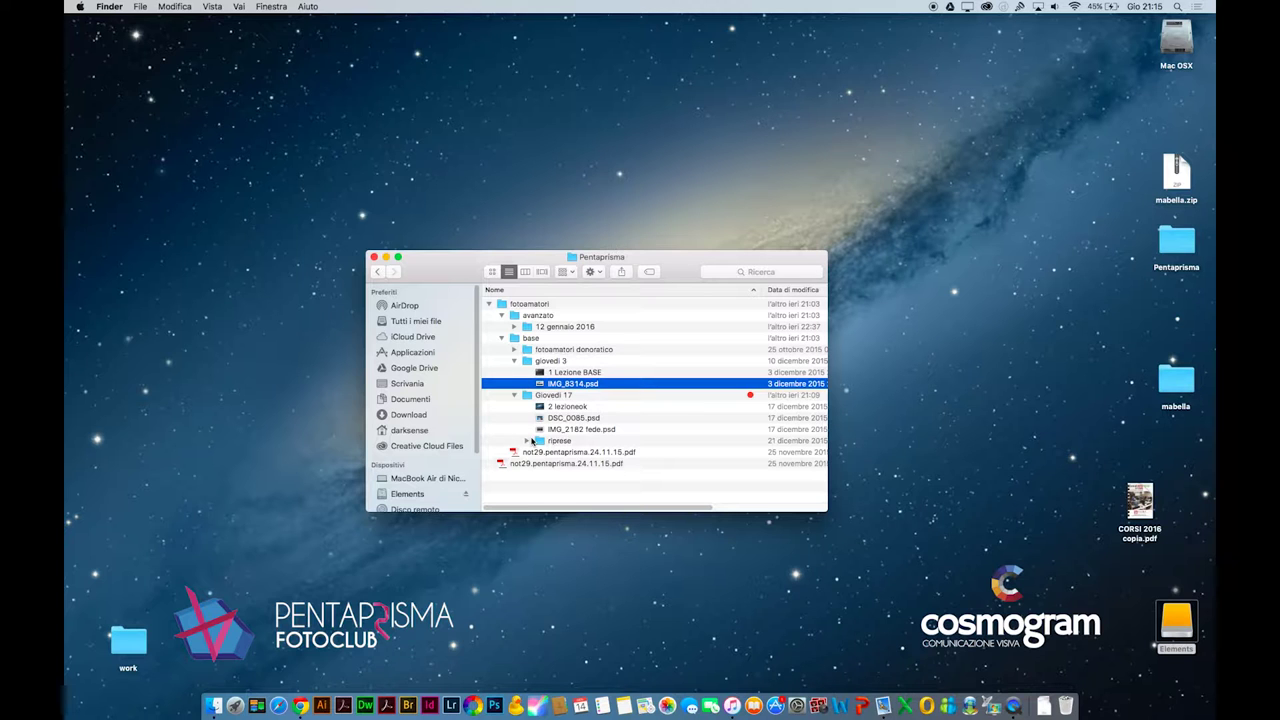
# Step: Quick Look IMG_2182 fede.psd, then close the preview
pyautogui.click(578, 432)
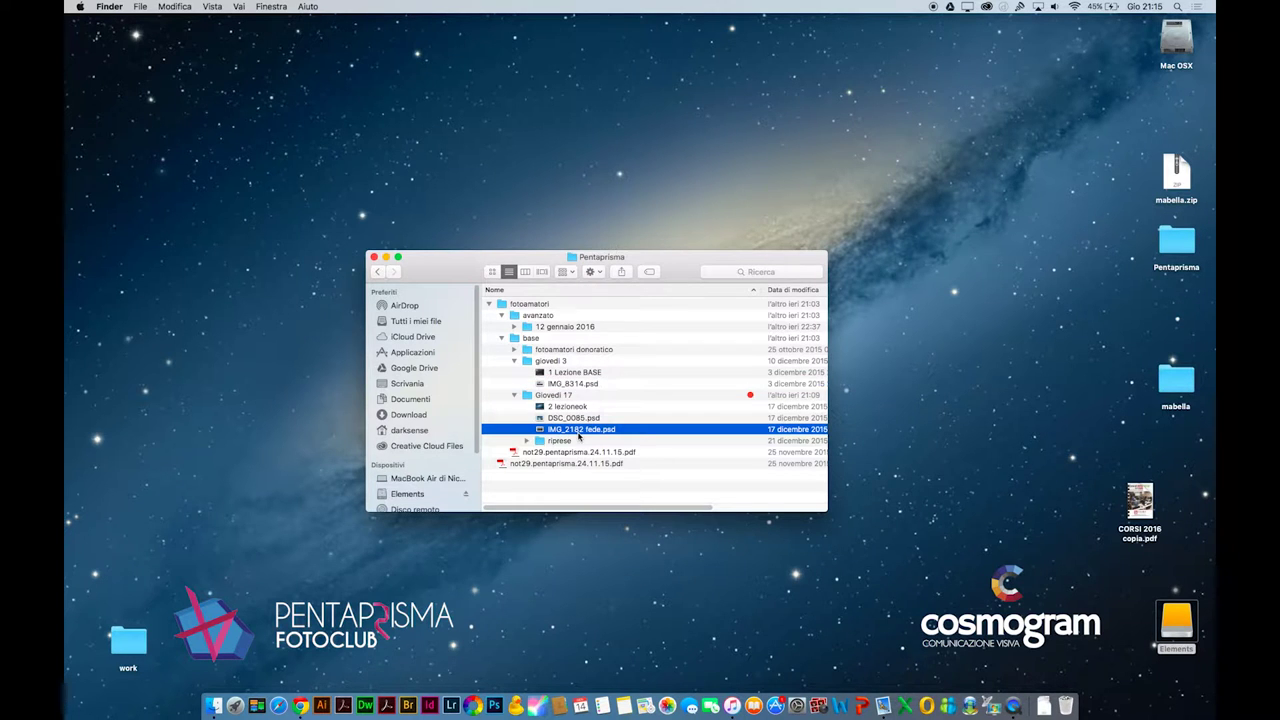
pyautogui.press('space')
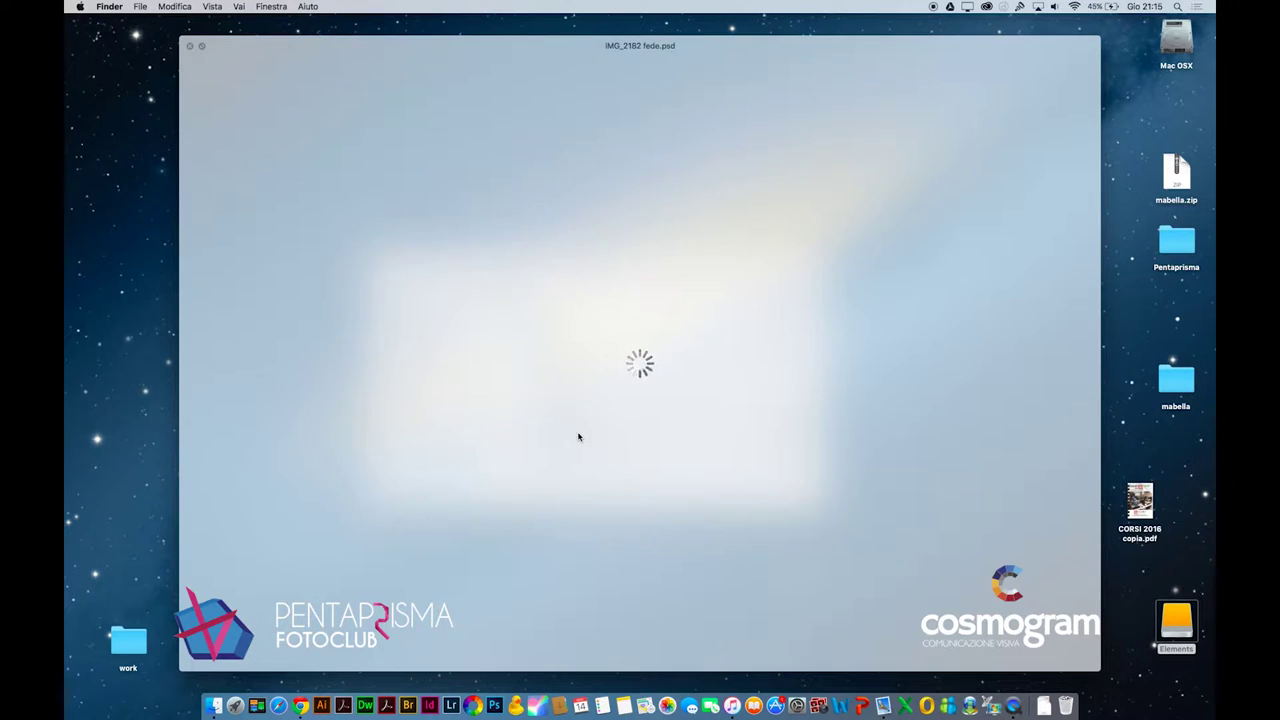
pyautogui.press('space')
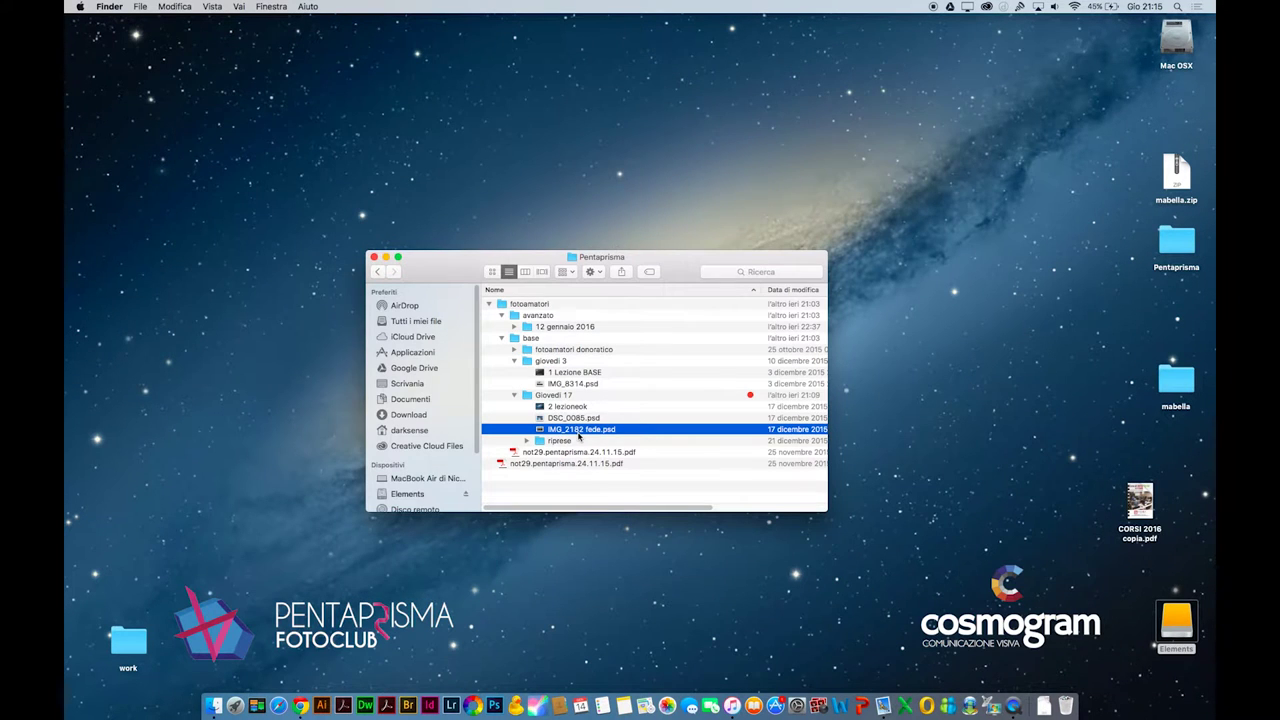
# Step: Open IMG_2182 fede.psd in Photoshop with 'Usa il profilo incorporato' to keep its sRGB profile
pyautogui.doubleClick(578, 432)
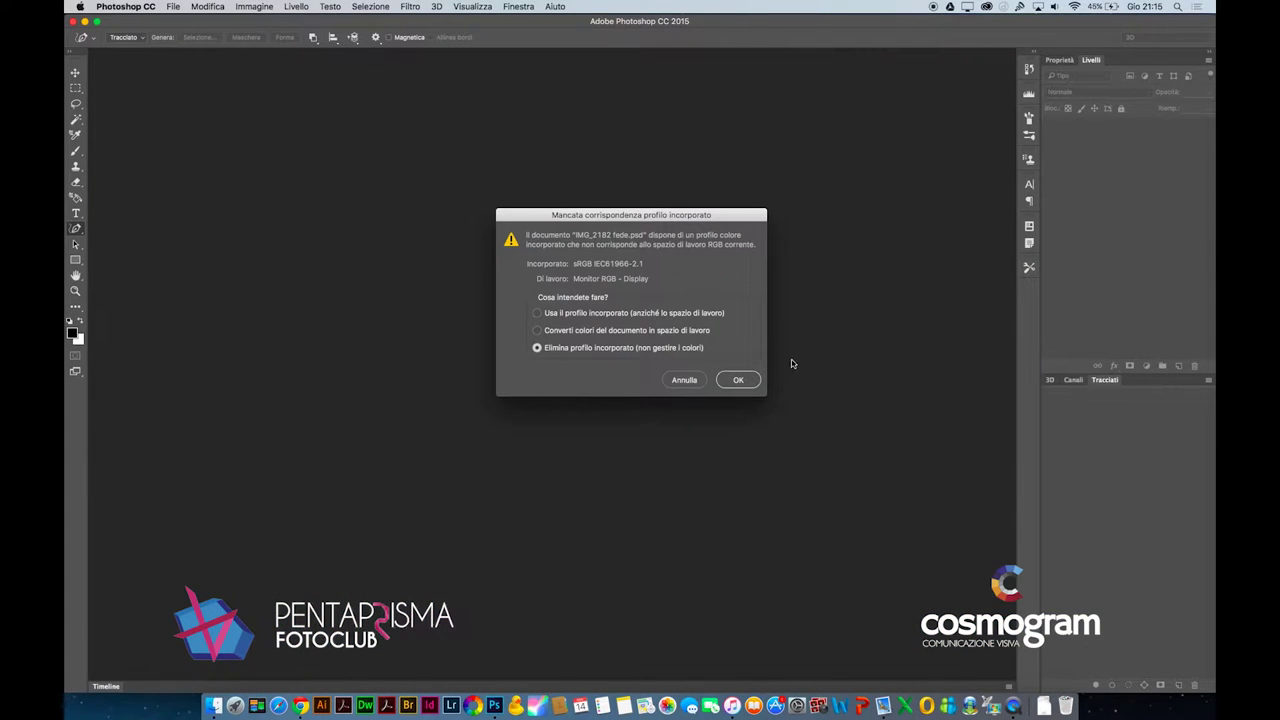
pyautogui.click(708, 313)
pyautogui.click(747, 388)
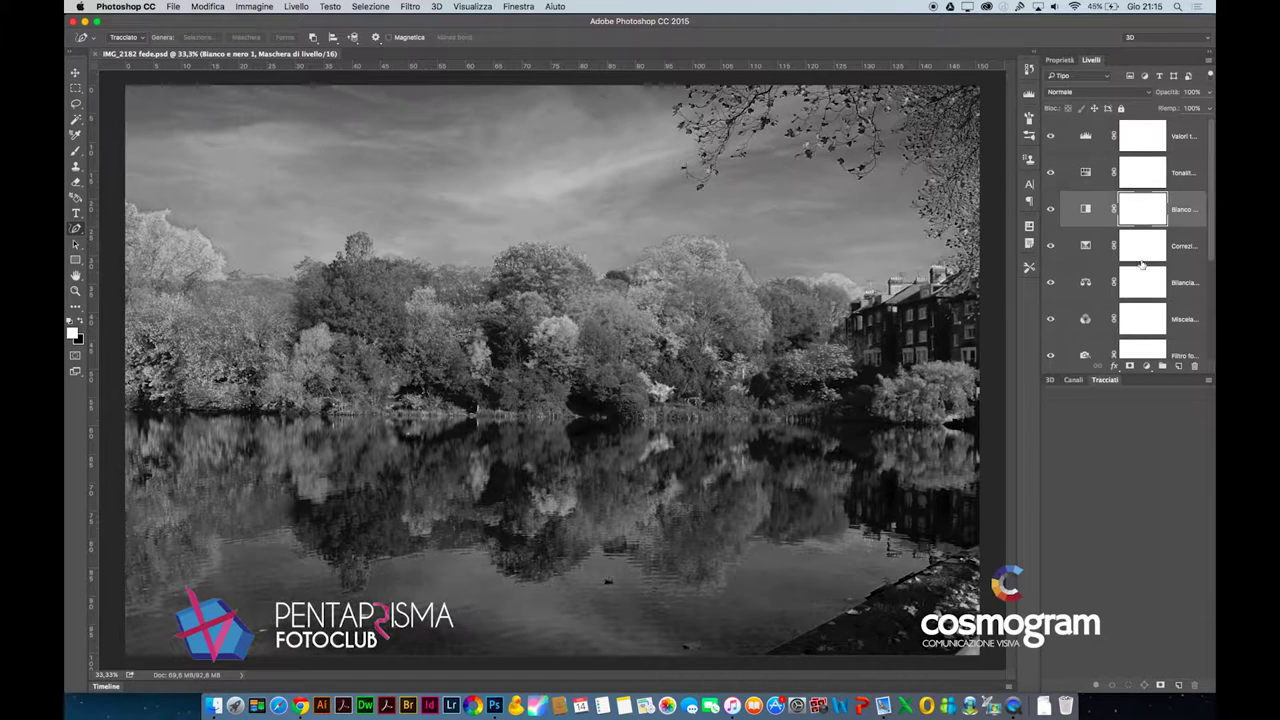
# Step: Turn off the visibility of adjustment layers Curve 1 through Bianco e nero to reveal the colour photo
pyautogui.scroll(-5, 1142, 264)
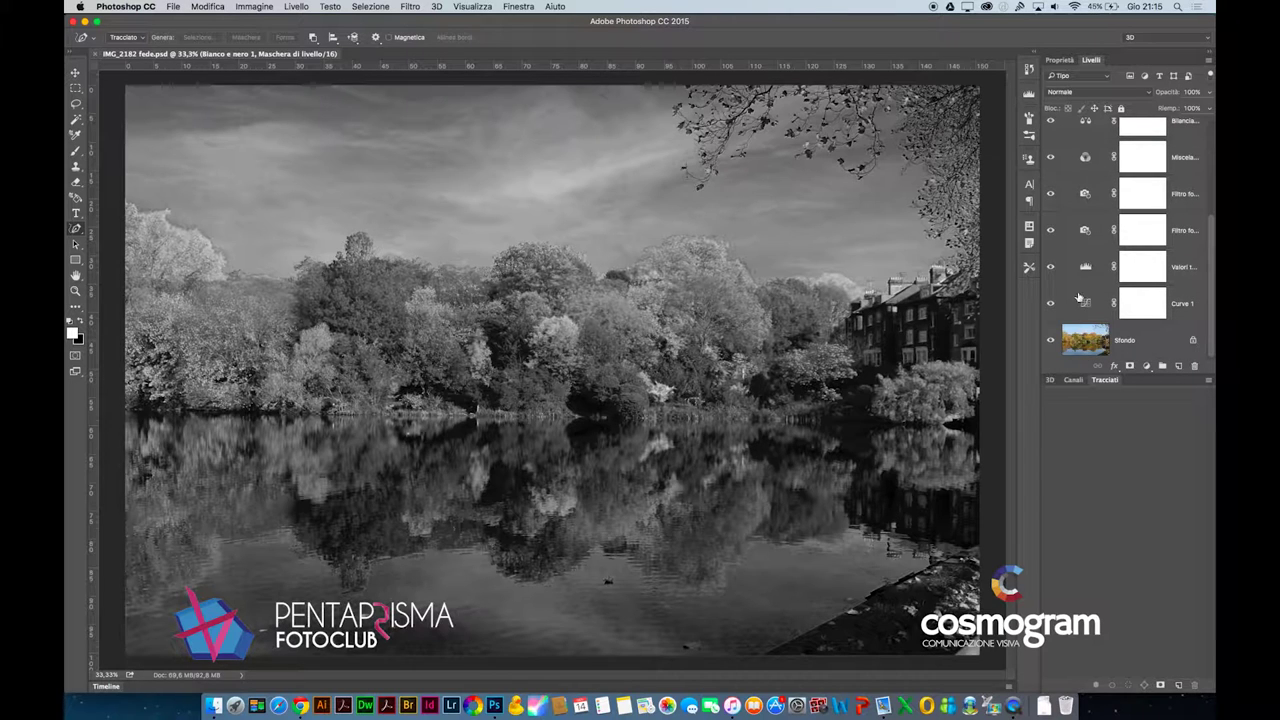
pyautogui.moveTo(1050, 305); pyautogui.dragTo(1052, 43)
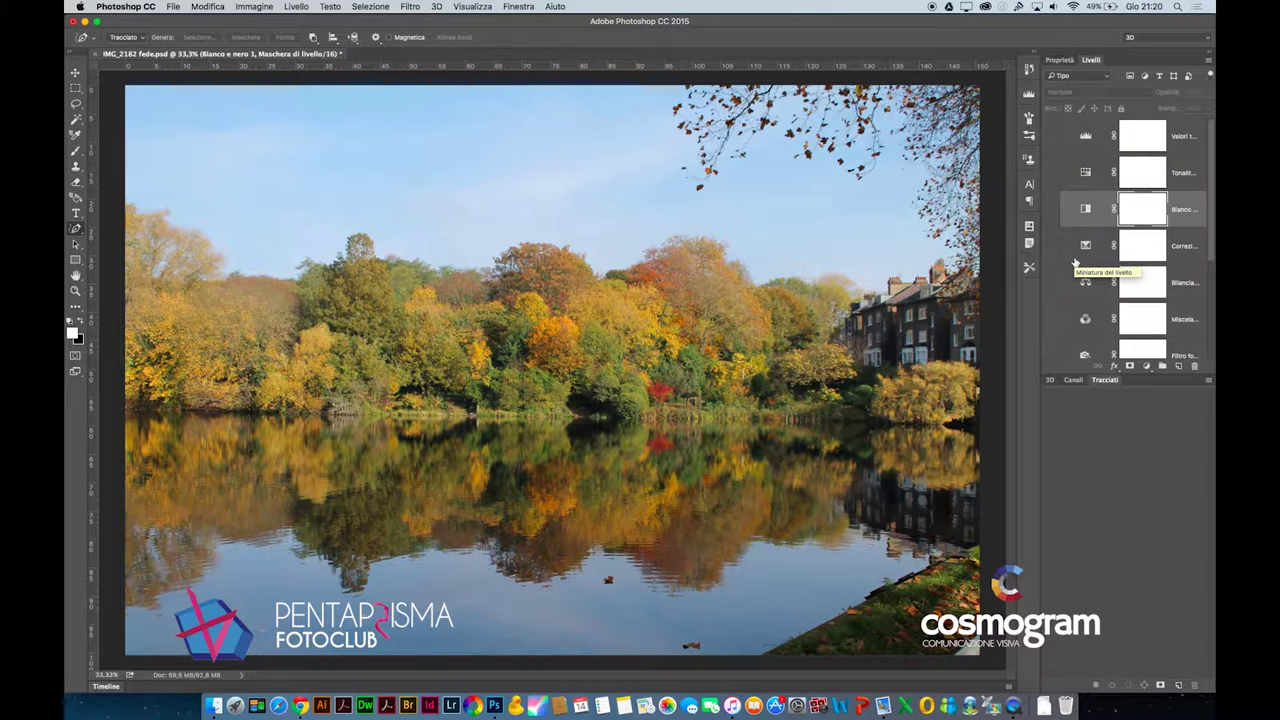
# Step: Select the Sfondo layer at the bottom of the Layers panel
pyautogui.scroll(-3, 1075, 262)
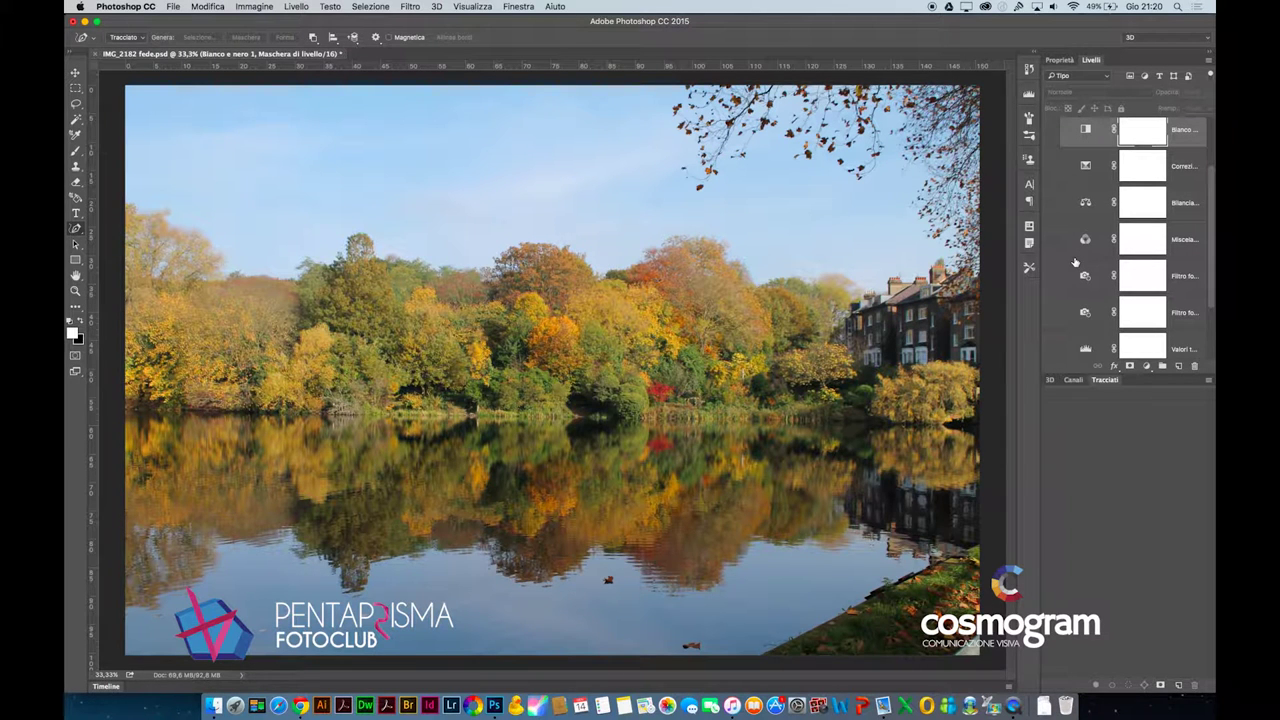
pyautogui.scroll(-3, 1075, 262)
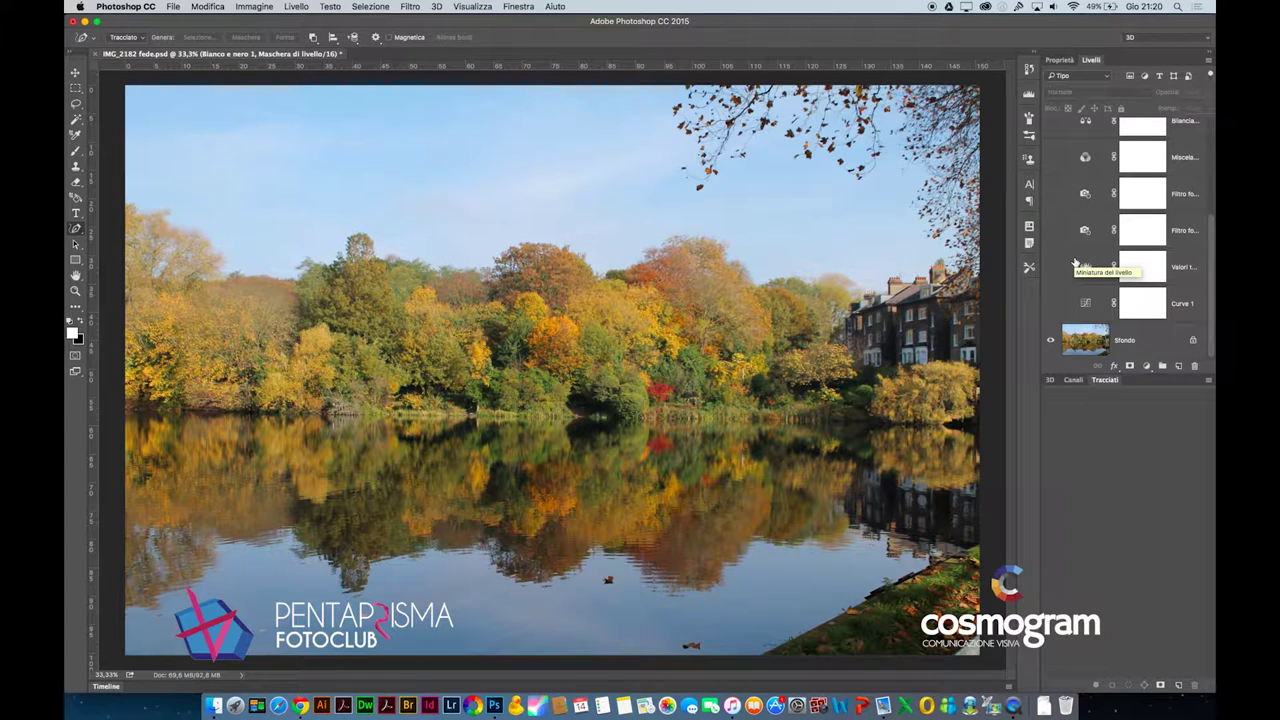
pyautogui.click(1084, 347)
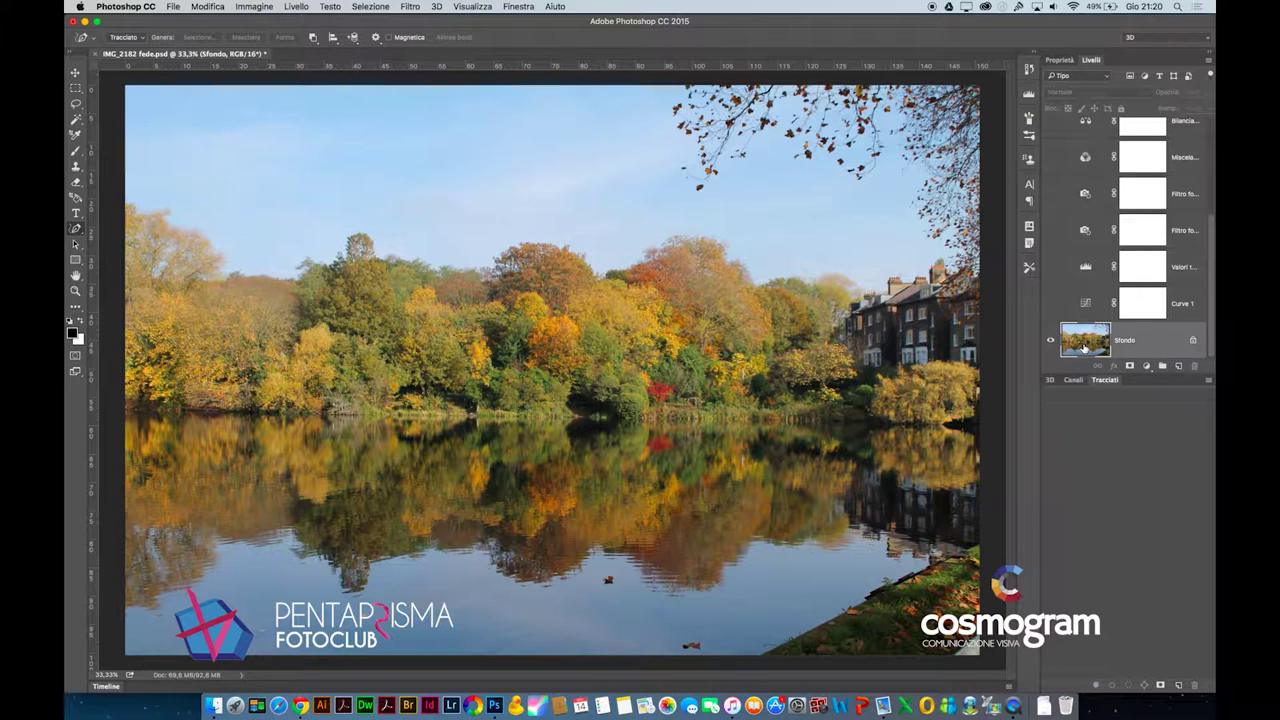
pyautogui.scroll(1, 1084, 347)
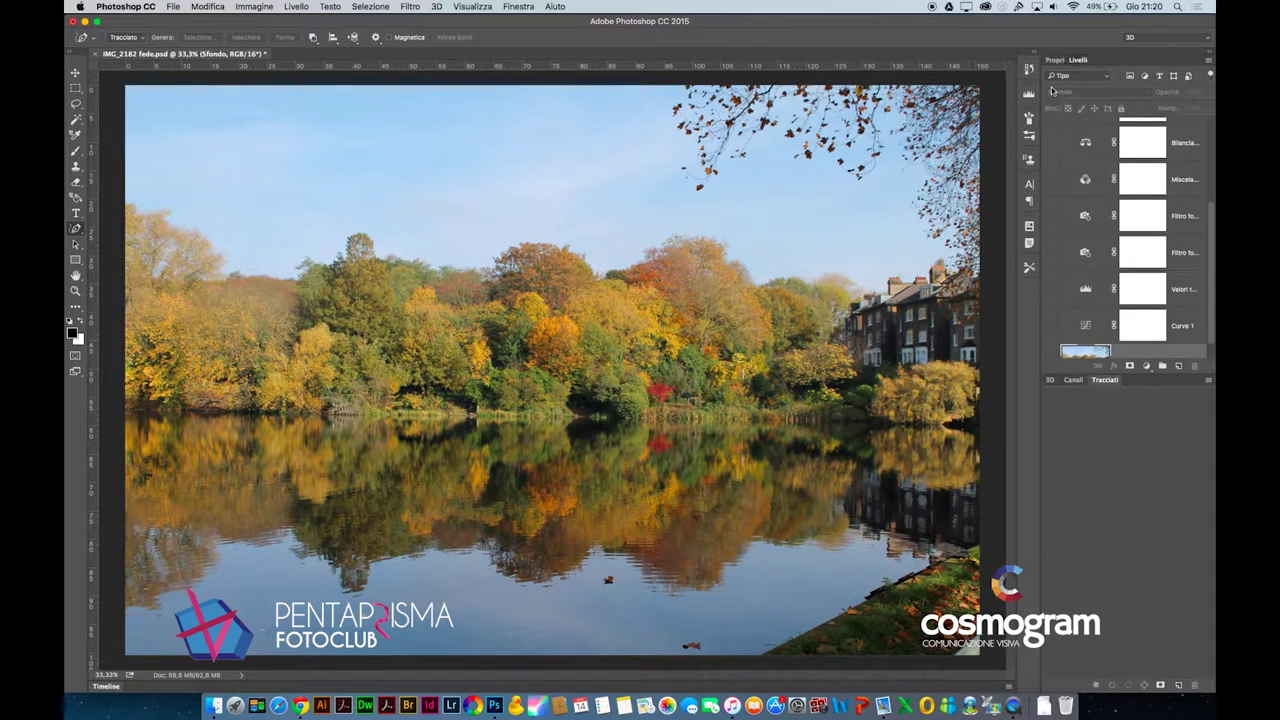
# Step: Float the Livelli panel and widen it so full layer names show
pyautogui.moveTo(1092, 68); pyautogui.dragTo(810, 110)
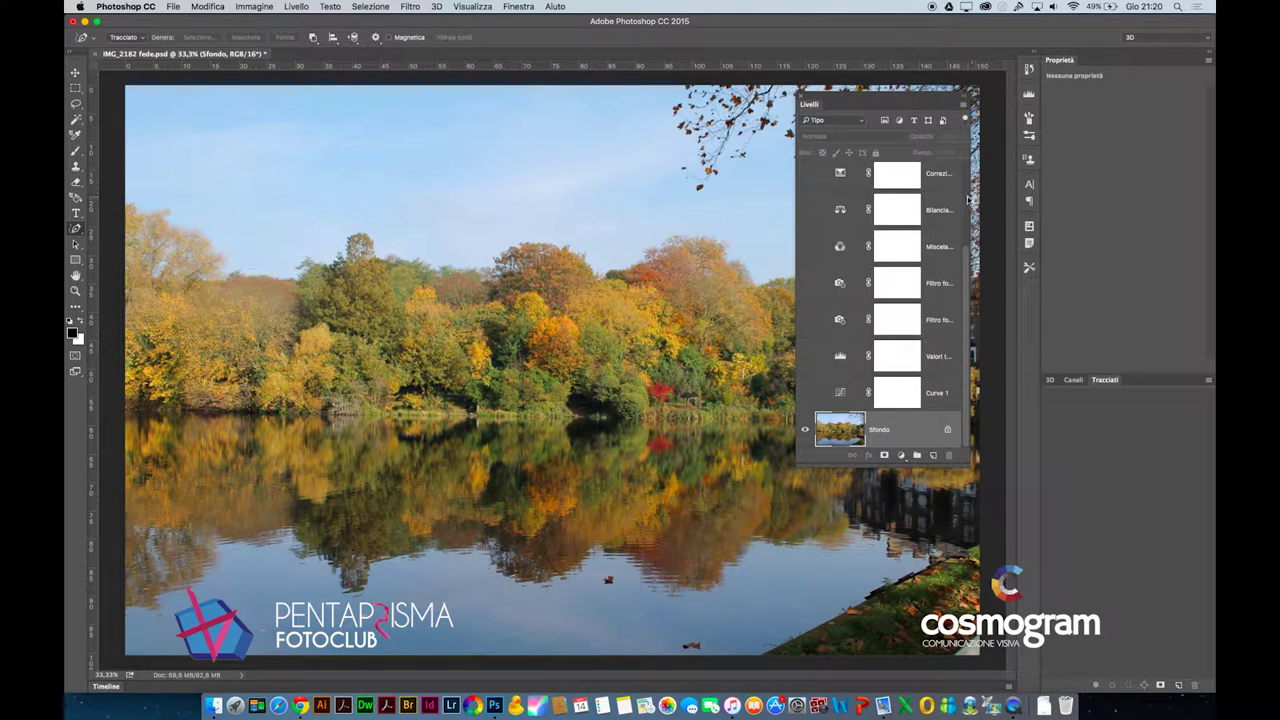
pyautogui.moveTo(973, 200); pyautogui.dragTo(1102, 201)
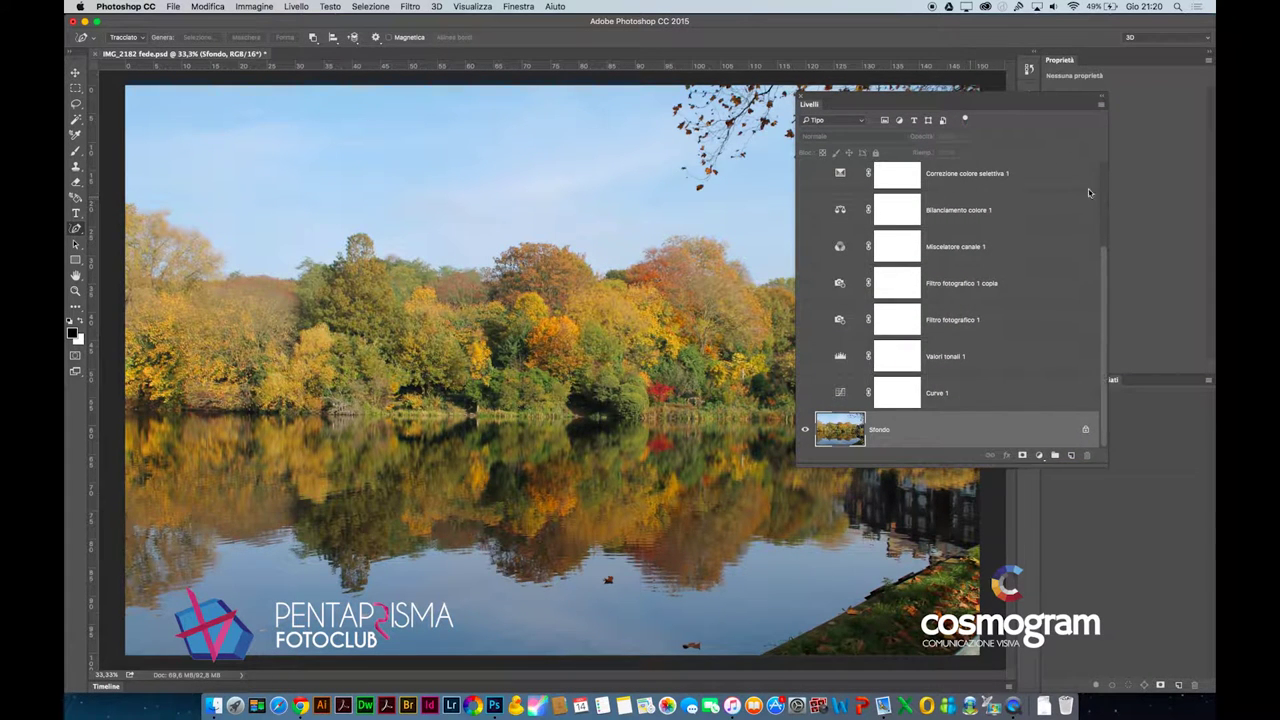
pyautogui.moveTo(989, 104)
pyautogui.mouseDown()
pyautogui.moveTo(1055, 106)
pyautogui.moveTo(1079, 125)
pyautogui.mouseUp()
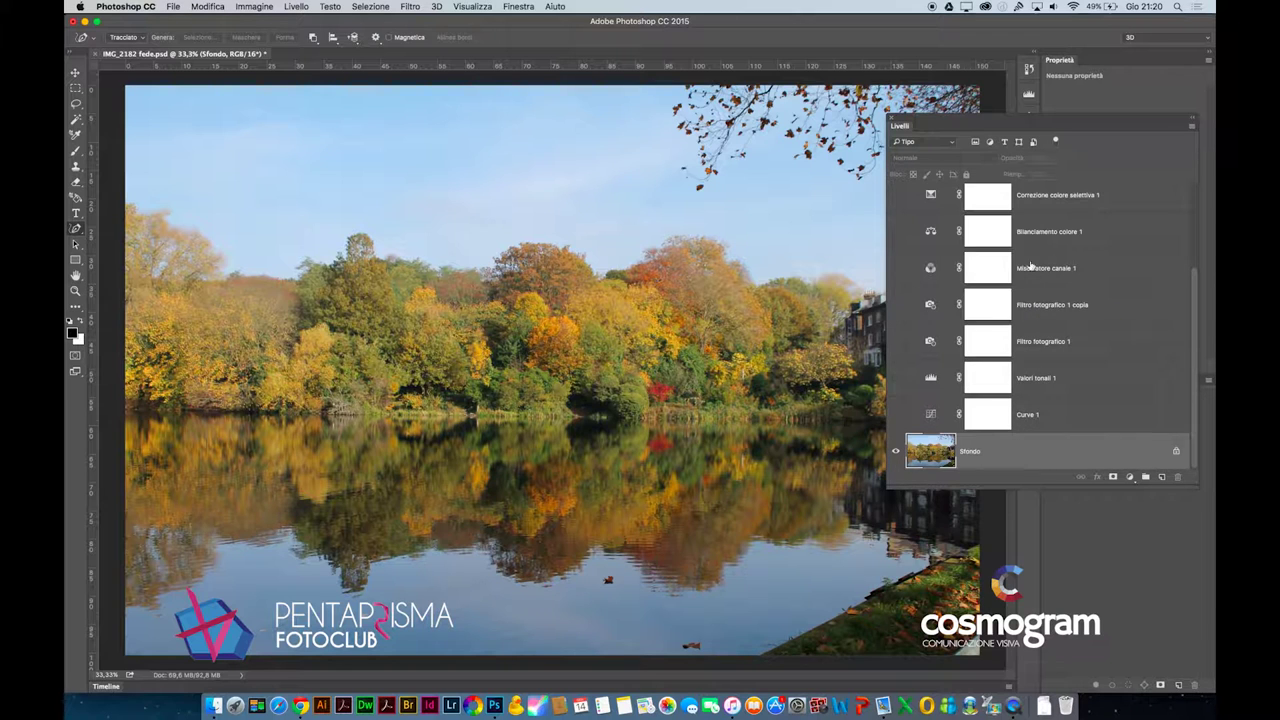
# Step: Make the Bianco e nero 1 layer visible again, turning the photo black-and-white
pyautogui.scroll(3, 1033, 227)
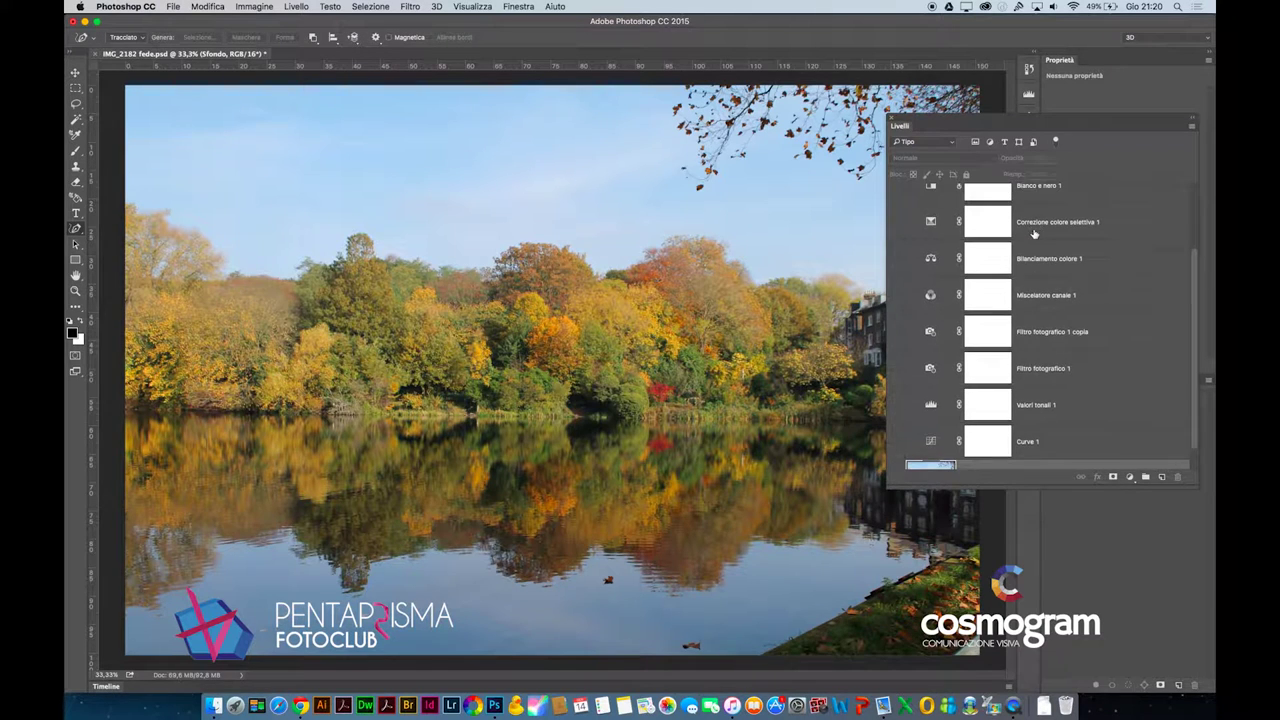
pyautogui.scroll(1, 1034, 233)
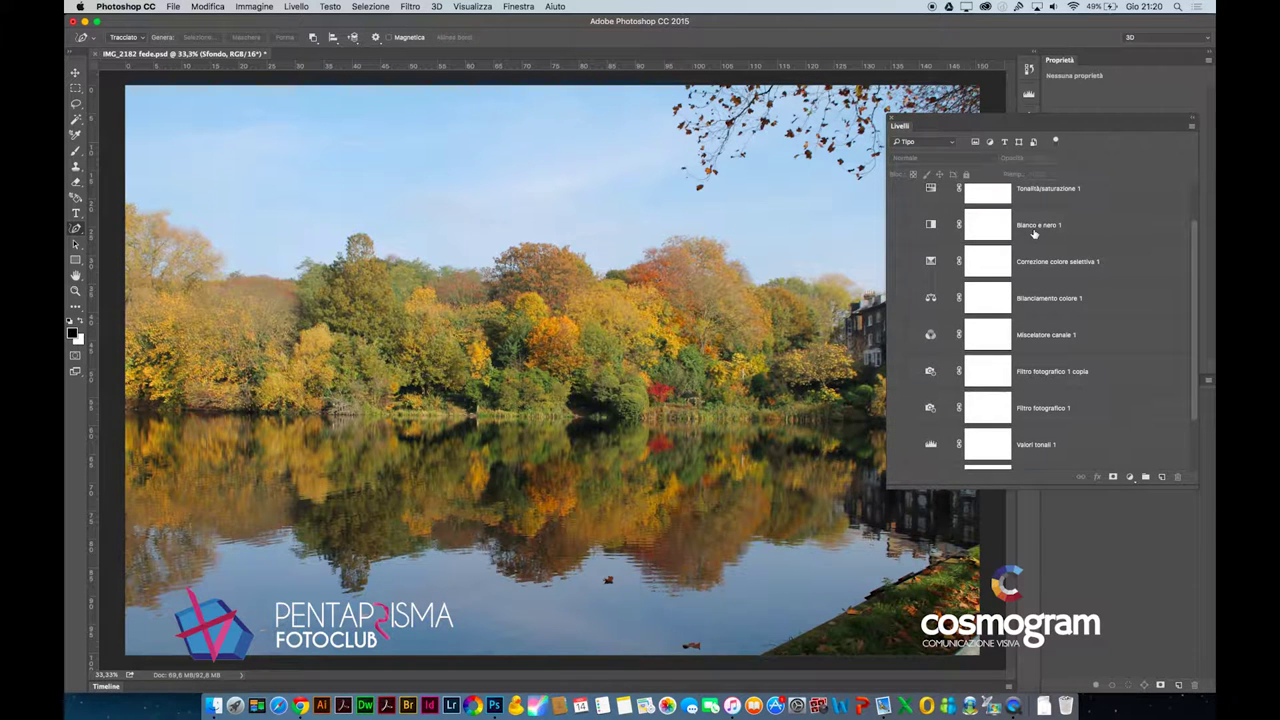
pyautogui.click(894, 226)
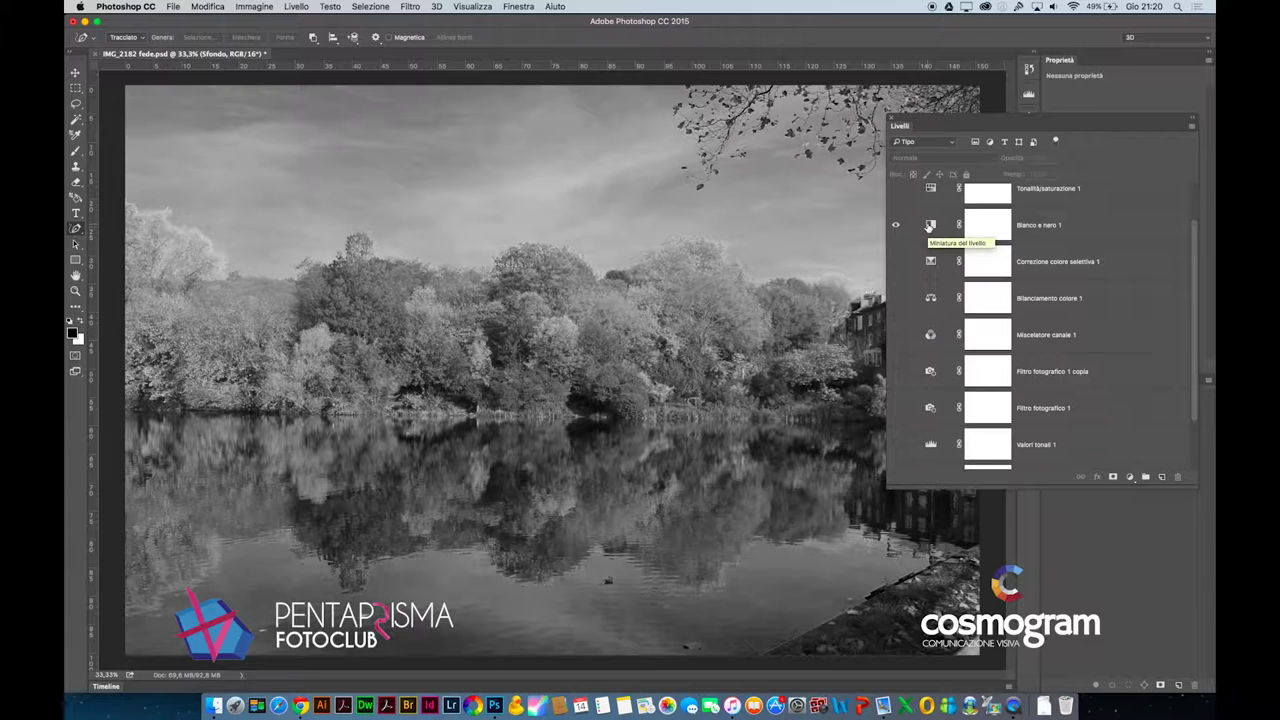
# Step: Select the Bianco e nero 1 adjustment layer in the Layers panel
pyautogui.click(930, 226)
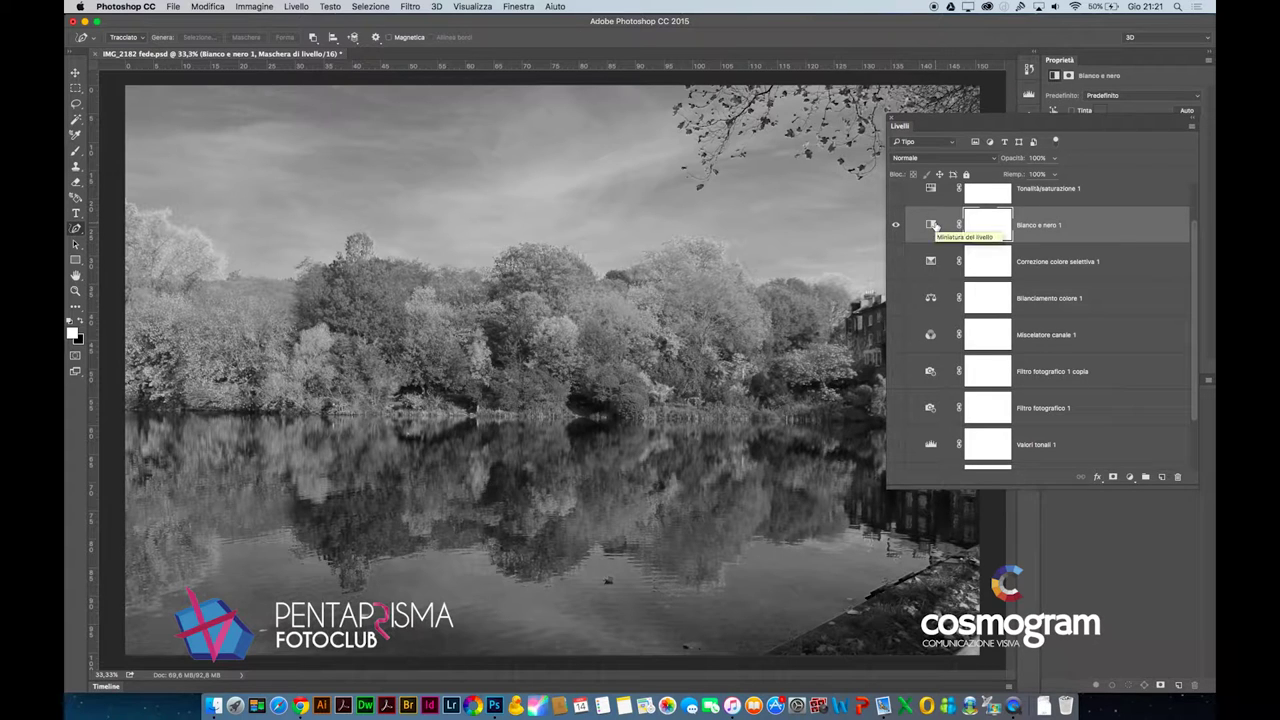
# Step: Show the Bianco e nero 1 black-and-white settings, with the Predefinito preset, in Properties
pyautogui.click(992, 226)
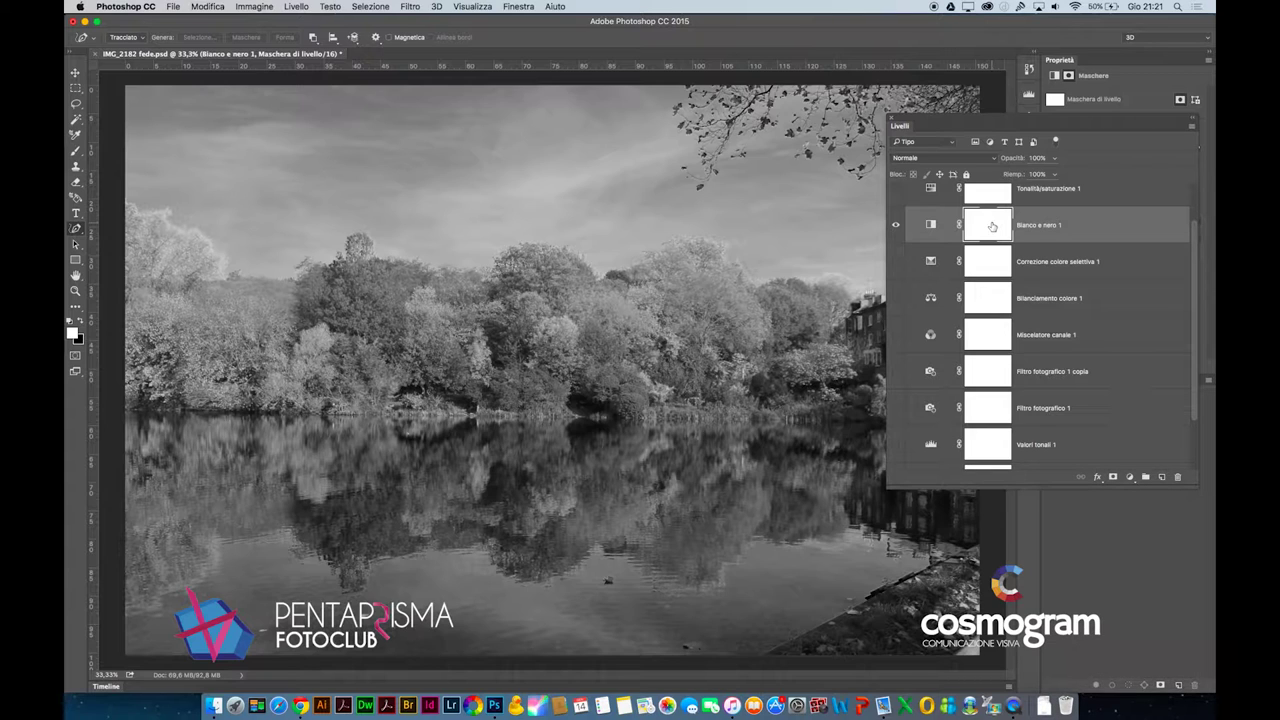
pyautogui.click(956, 227)
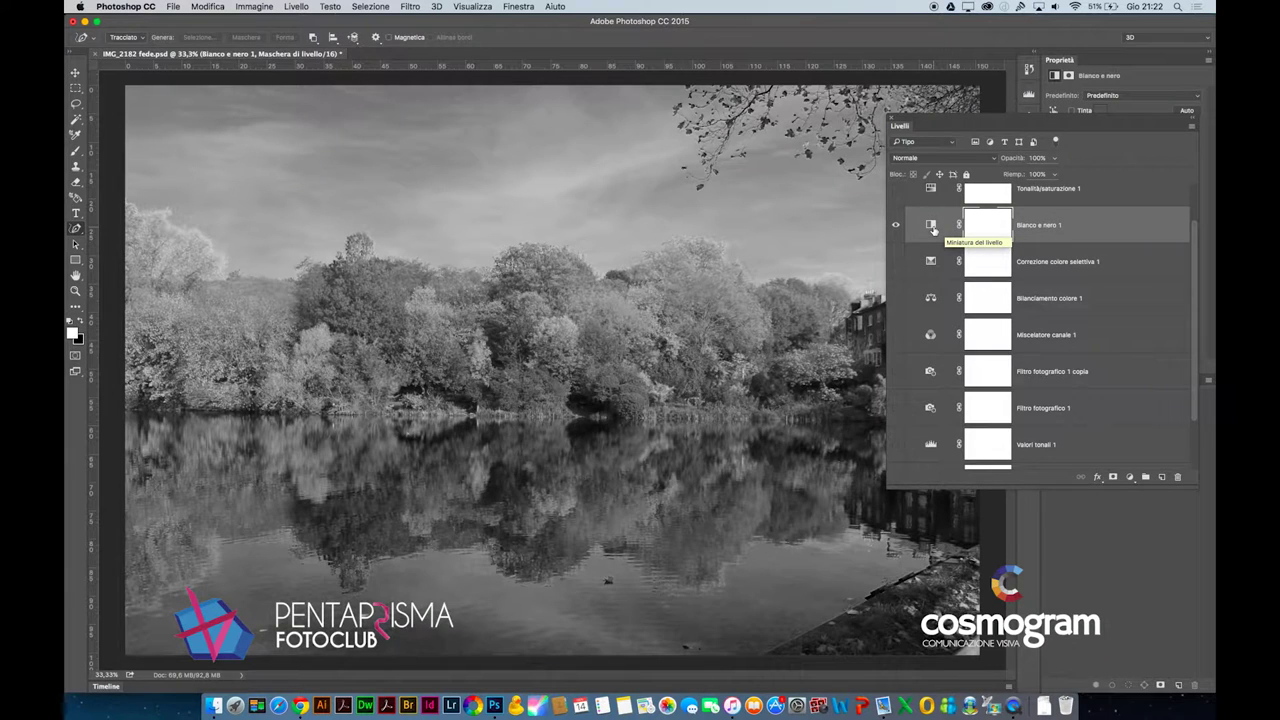
# Step: Raise the Bianco e nero 1 Rossi slider from 97 to 206, then target its layer mask
pyautogui.click(933, 228)
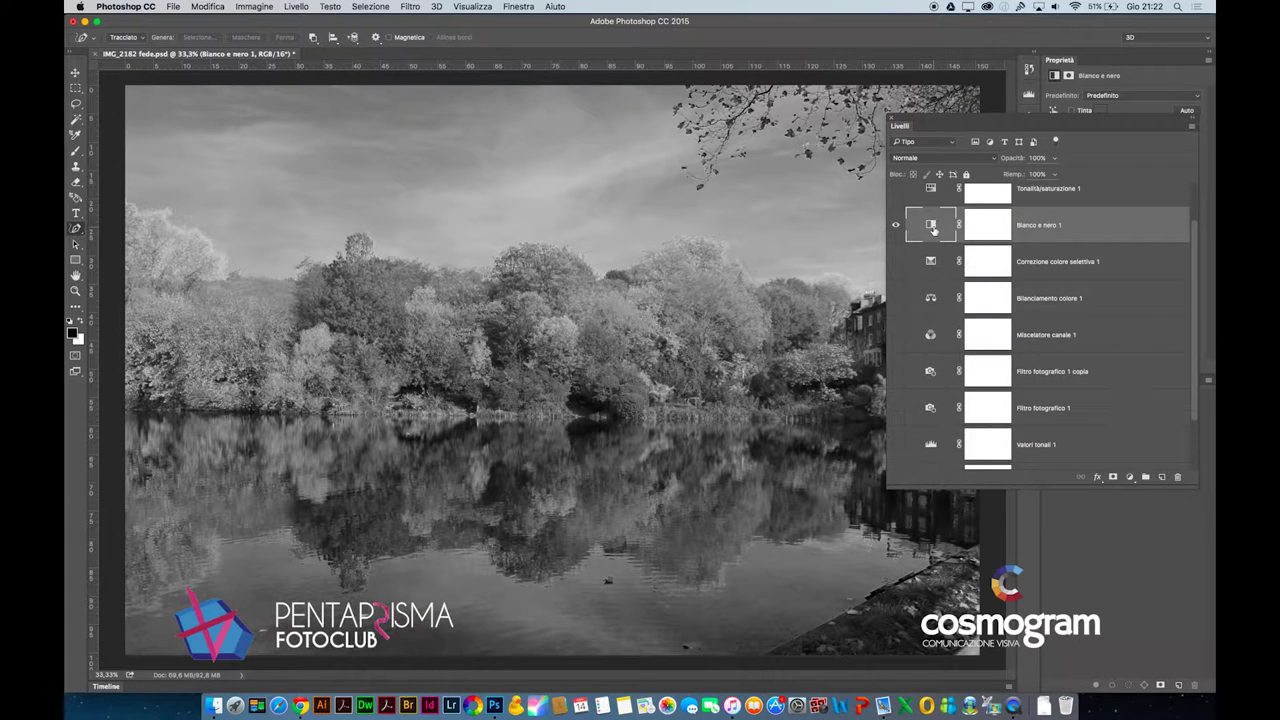
pyautogui.moveTo(966, 119); pyautogui.dragTo(610, 152)
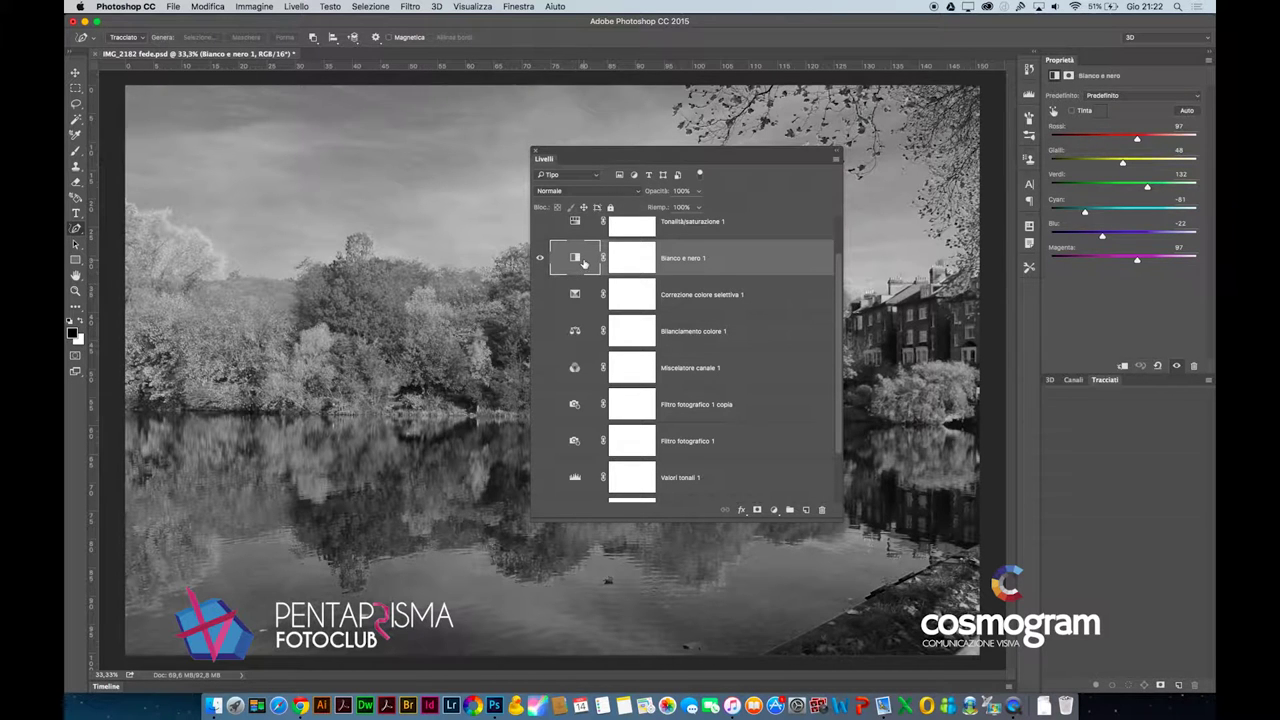
pyautogui.moveTo(1137, 141); pyautogui.dragTo(1169, 140)
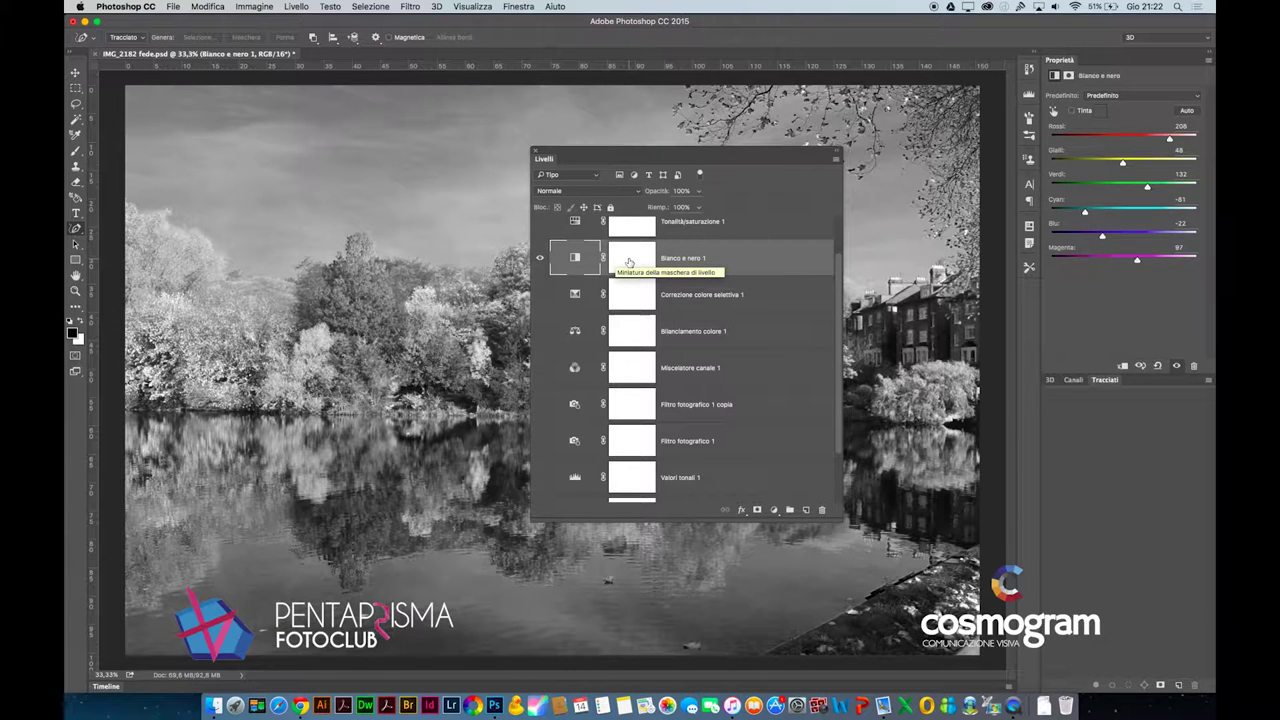
pyautogui.click(628, 263)
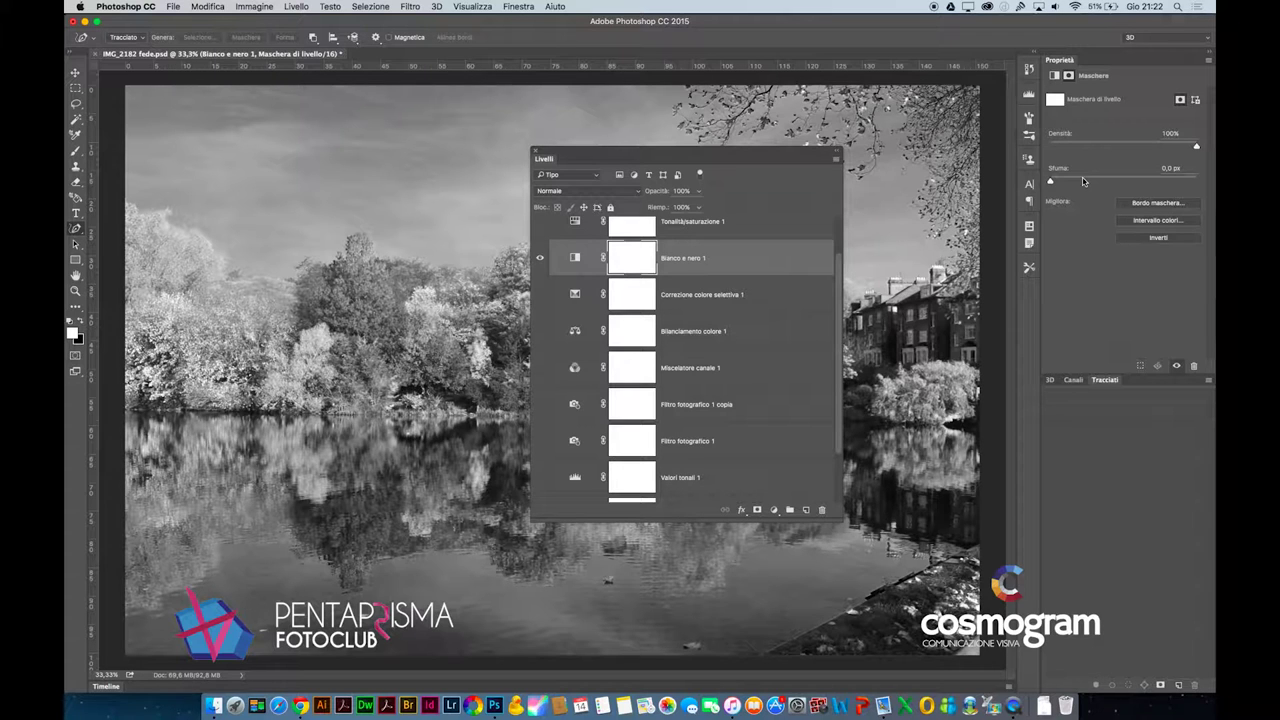
# Step: Move the floating Livelli panel off the photo to the right side of the workspace
pyautogui.moveTo(727, 150)
pyautogui.mouseDown()
pyautogui.moveTo(998, 164)
pyautogui.moveTo(954, 151)
pyautogui.mouseUp()
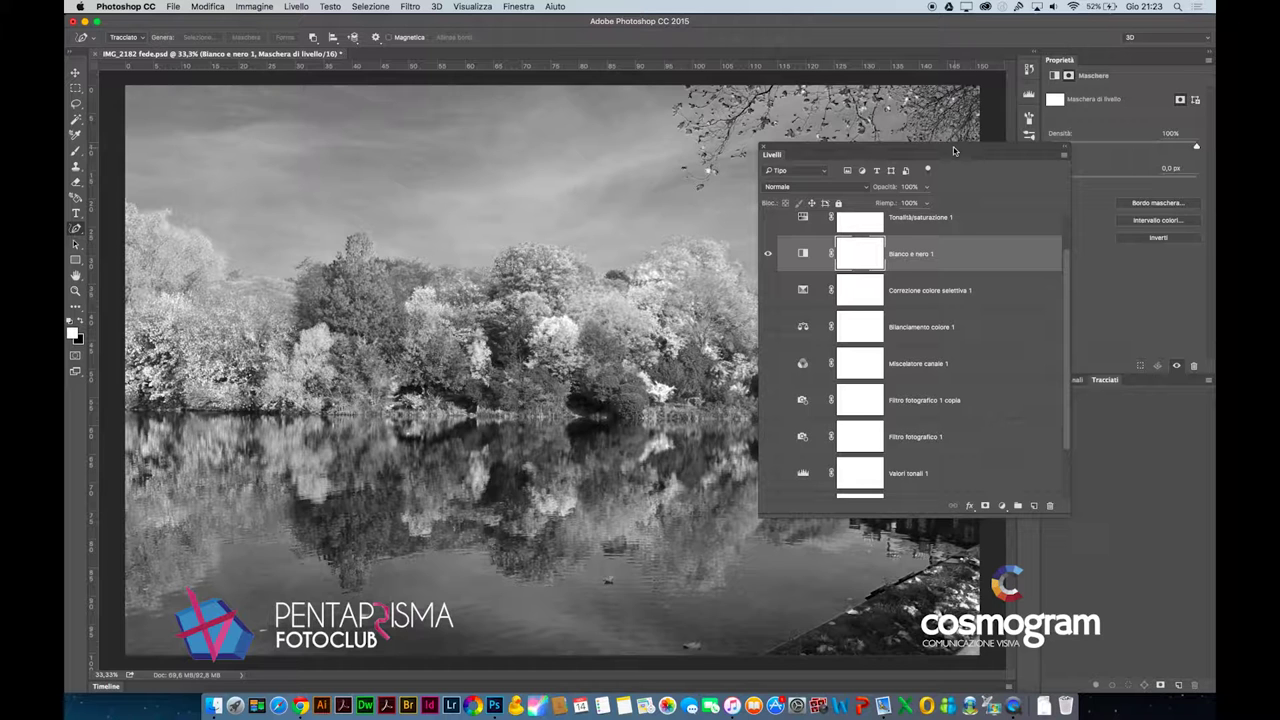
pyautogui.moveTo(953, 147); pyautogui.dragTo(1065, 133)
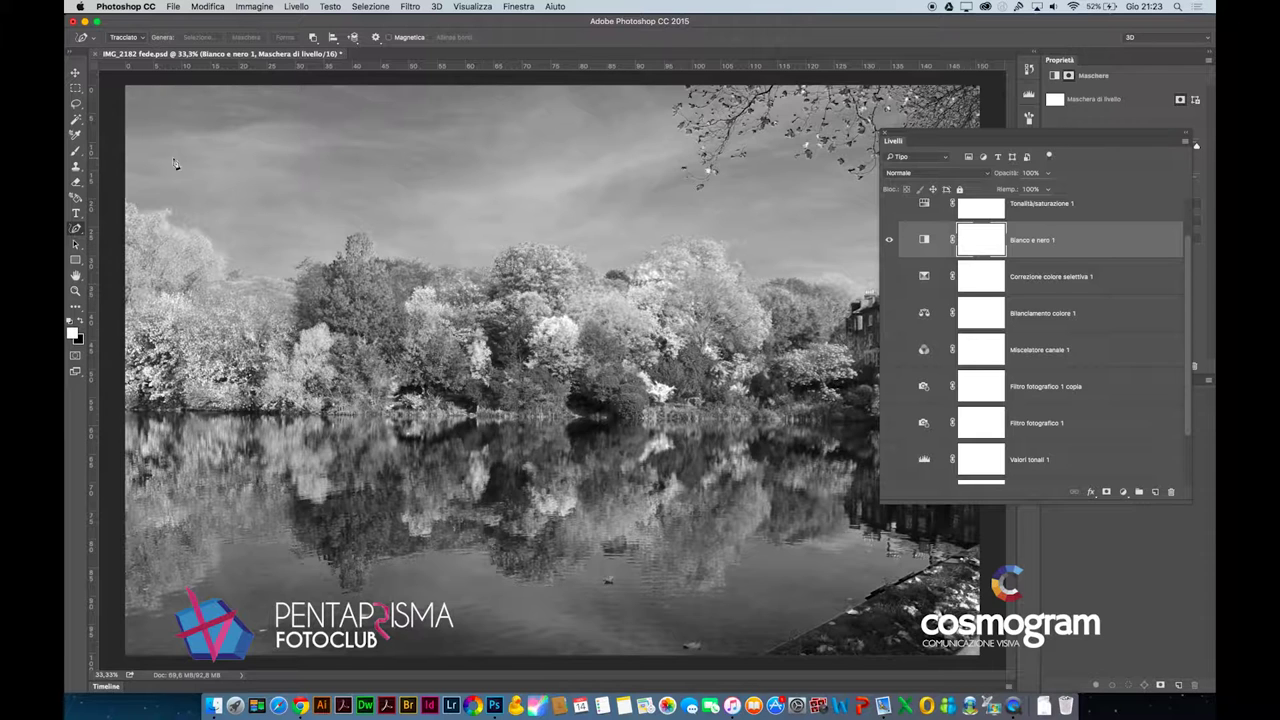
# Step: Set up a 492 px Brush with 0% hardness and black as the painting colour
pyautogui.click(76, 155)
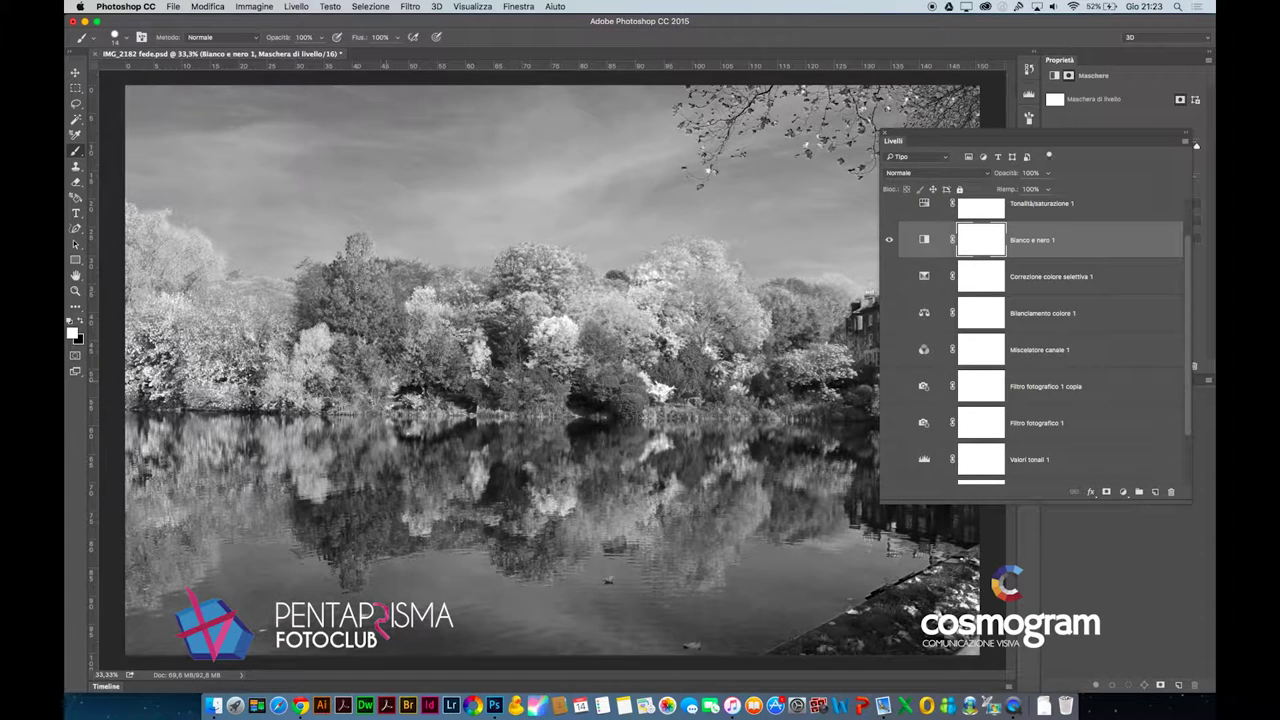
pyautogui.rightClick(498, 463)
pyautogui.moveTo(568, 492)
pyautogui.mouseDown()
pyautogui.moveTo(646, 494)
pyautogui.moveTo(647, 523)
pyautogui.moveTo(563, 521)
pyautogui.mouseUp()
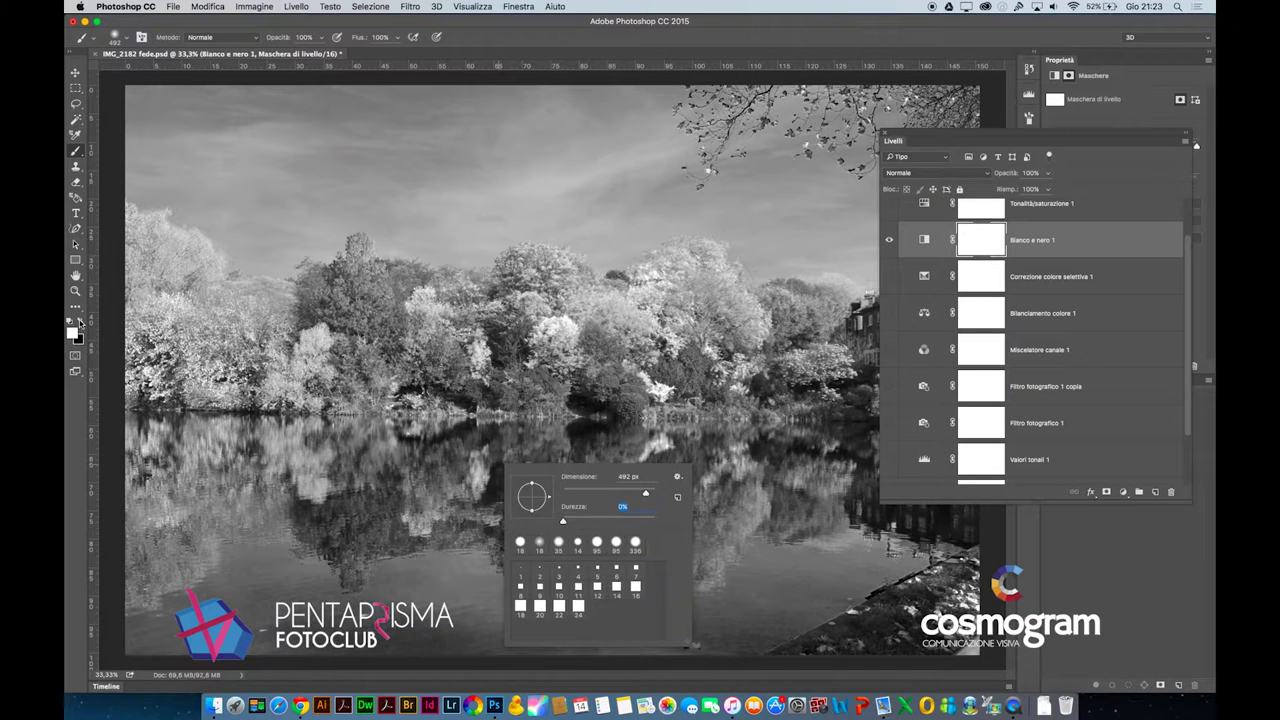
pyautogui.click(80, 322)
# Step: Paint black on the Bianco e nero 1 mask over the reflections, water and shoreline
pyautogui.press('x')
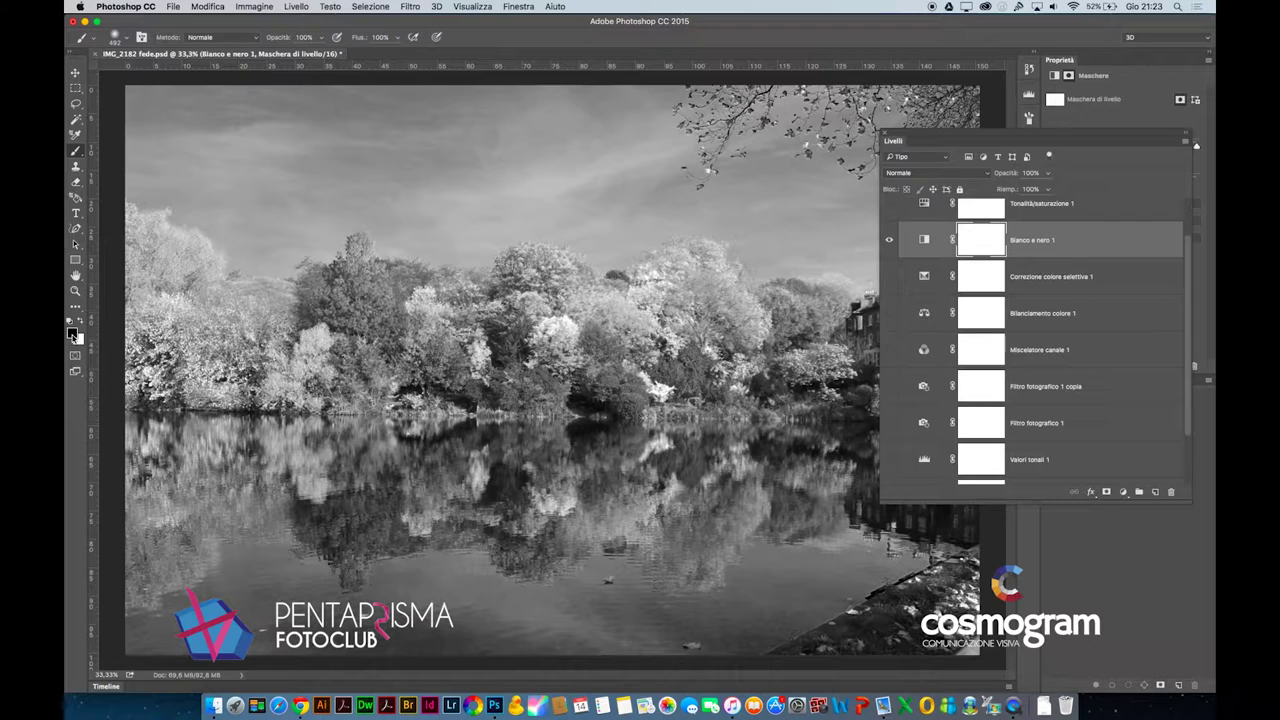
pyautogui.moveTo(130, 440); pyautogui.dragTo(875, 450)
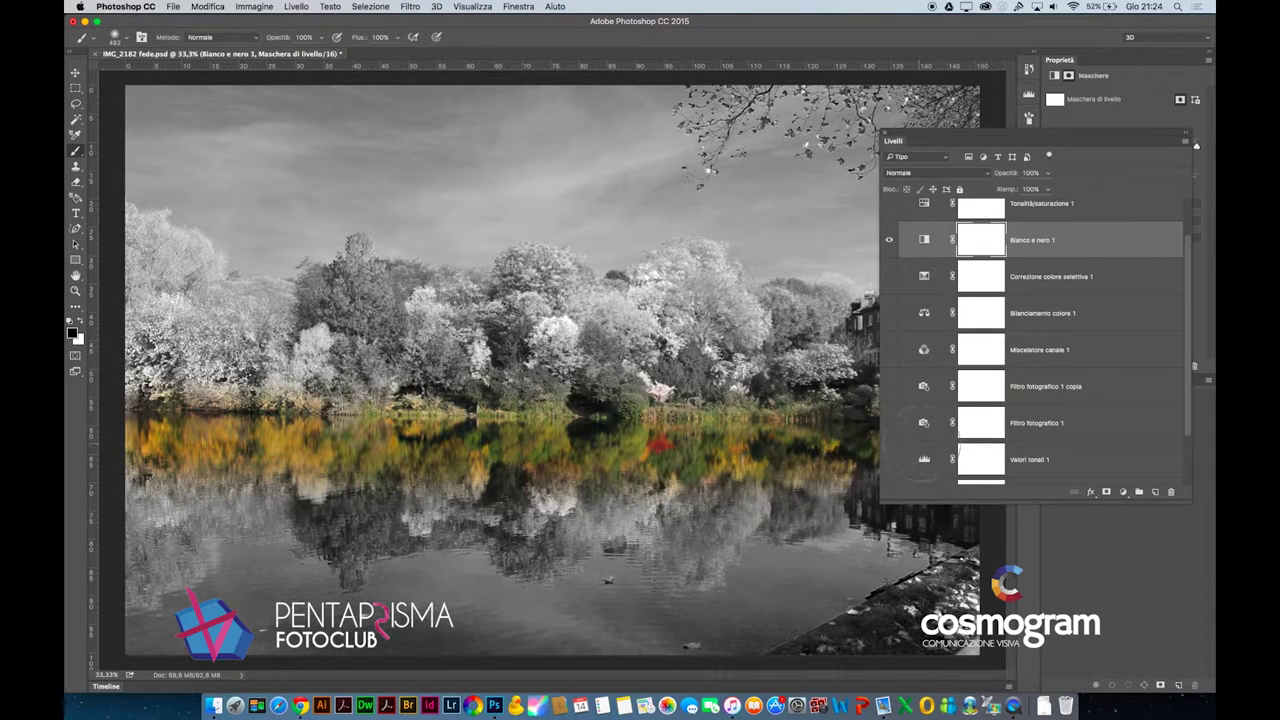
pyautogui.moveTo(940, 510)
pyautogui.mouseDown()
pyautogui.moveTo(685, 650)
pyautogui.moveTo(110, 615)
pyautogui.moveTo(930, 520)
pyautogui.moveTo(330, 558)
pyautogui.mouseUp()
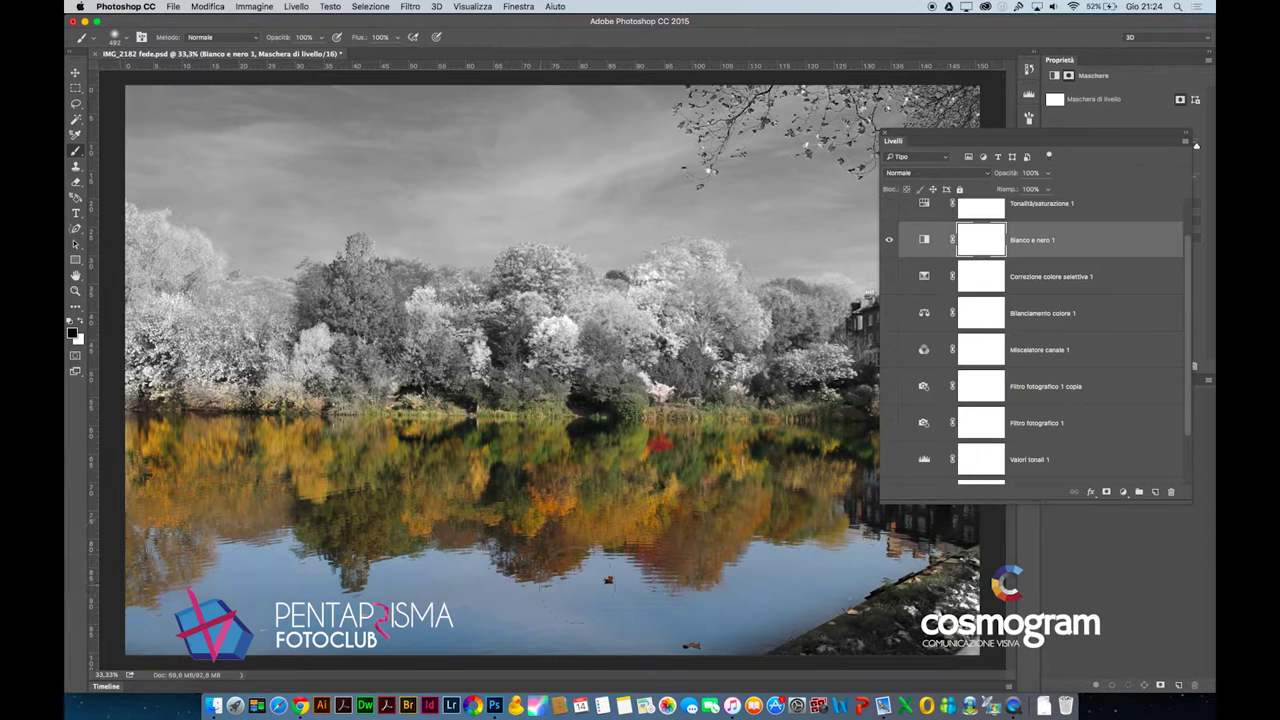
pyautogui.moveTo(838, 568); pyautogui.dragTo(580, 440)
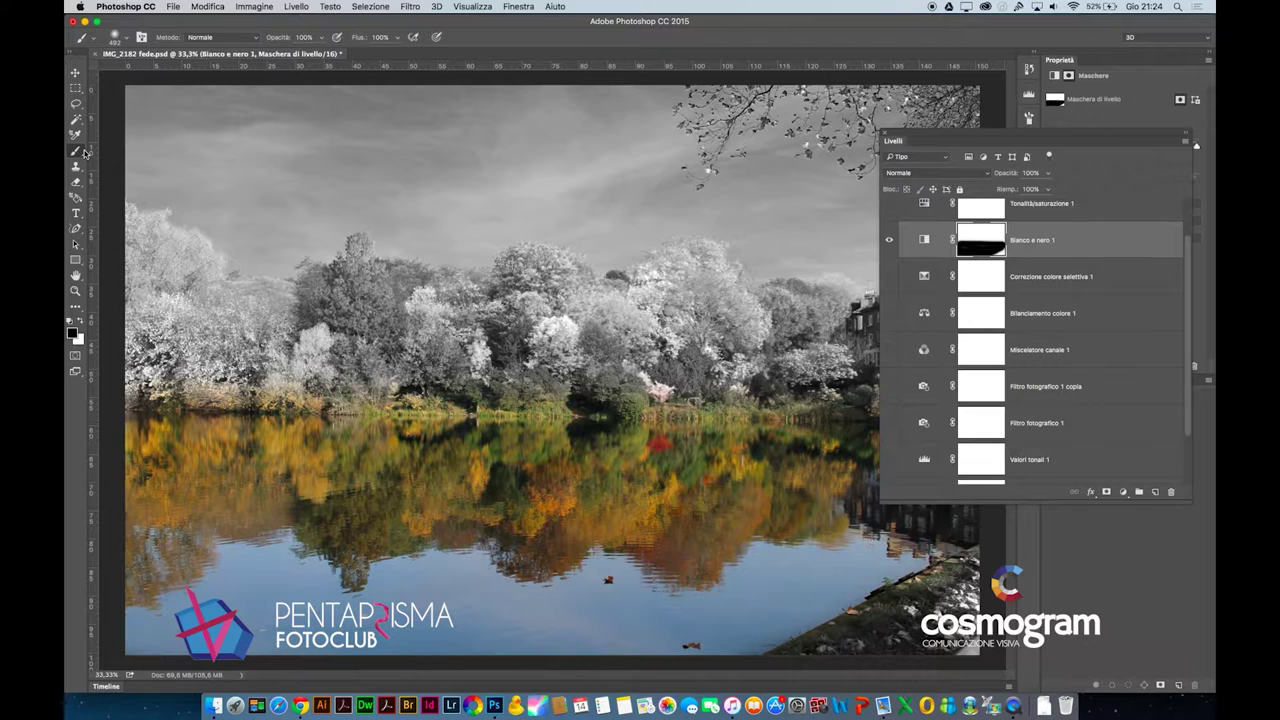
pyautogui.moveTo(1106, 138); pyautogui.dragTo(764, 117)
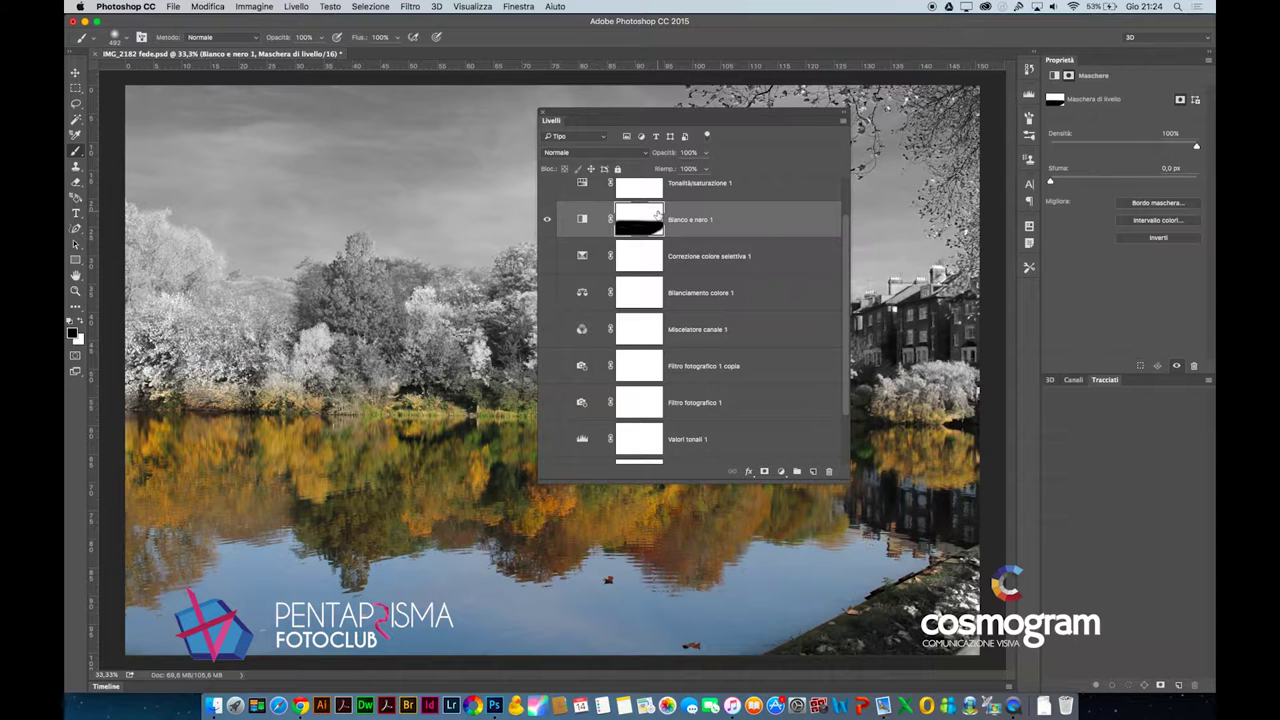
pyautogui.click(579, 219)
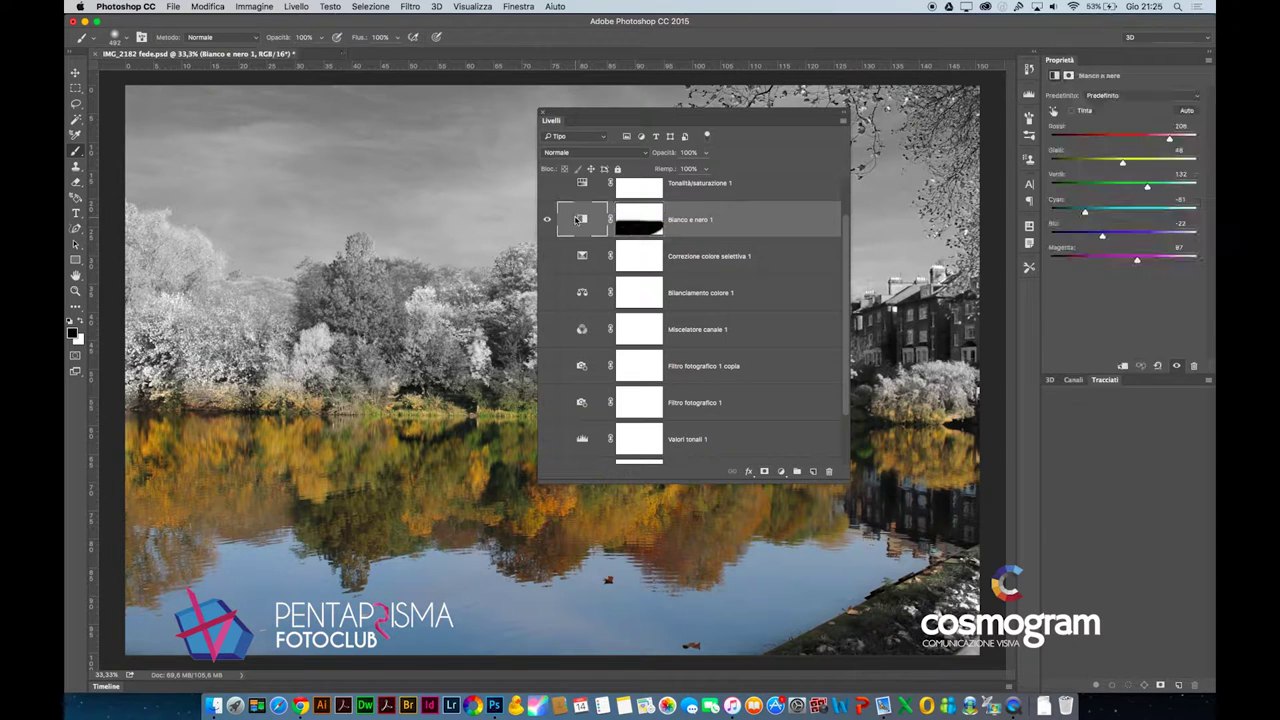
pyautogui.click(632, 225)
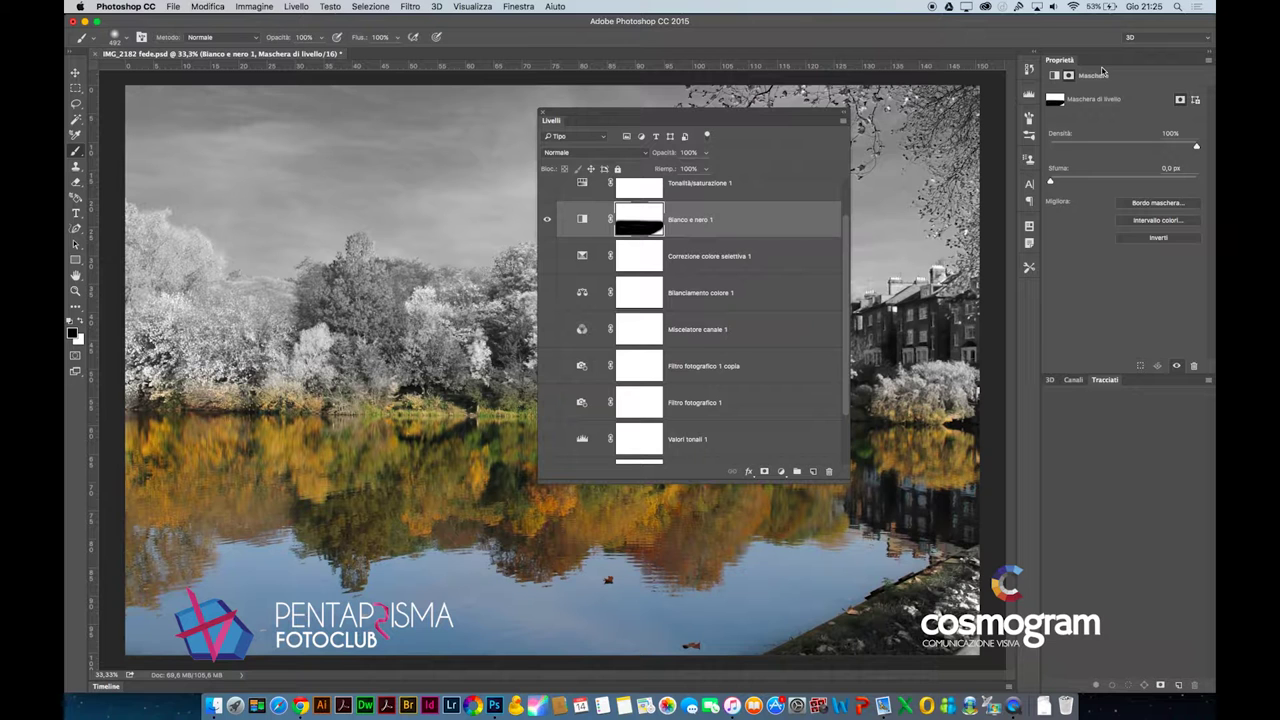
# Step: Paint the top-left sky back to blue on the Bianco e nero 1 mask, moving the Layers panel lower
pyautogui.moveTo(788, 120)
pyautogui.mouseDown()
pyautogui.moveTo(849, 131)
pyautogui.moveTo(1144, 267)
pyautogui.mouseUp()
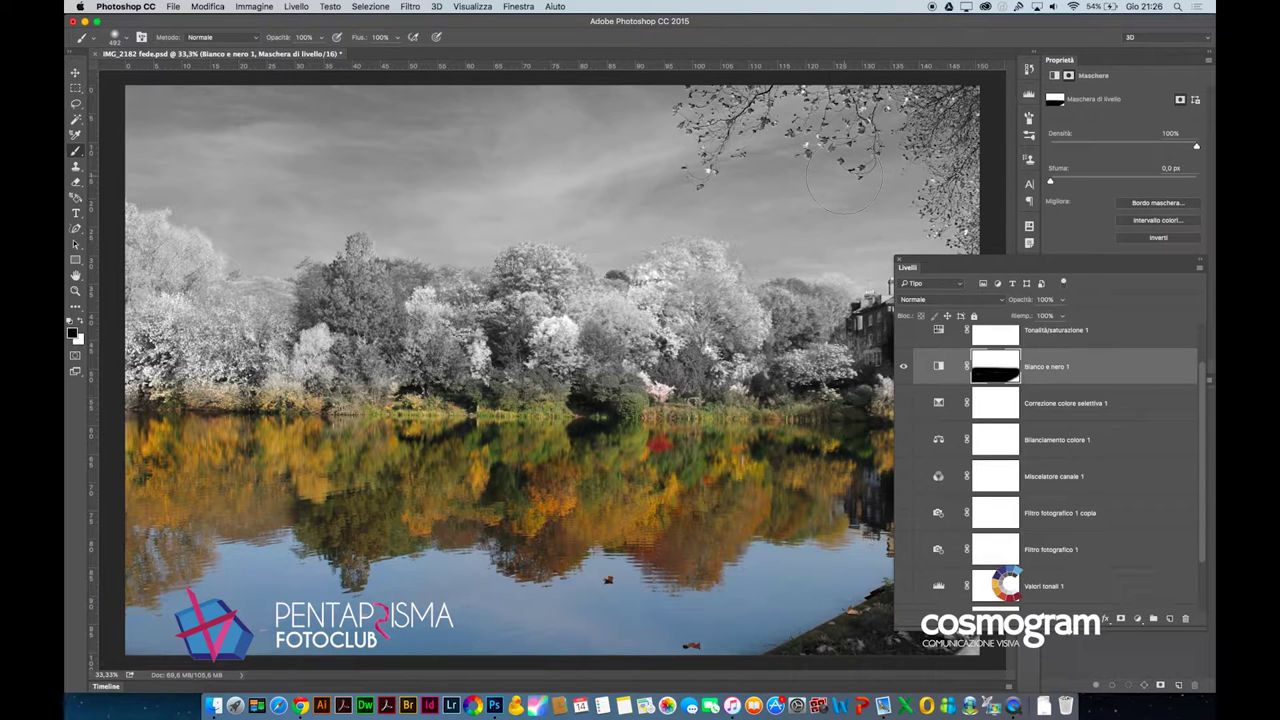
pyautogui.moveTo(107, 118)
pyautogui.mouseDown()
pyautogui.moveTo(292, 108)
pyautogui.moveTo(990, 245)
pyautogui.moveTo(633, 209)
pyautogui.moveTo(286, 231)
pyautogui.moveTo(403, 170)
pyautogui.moveTo(955, 175)
pyautogui.mouseUp()
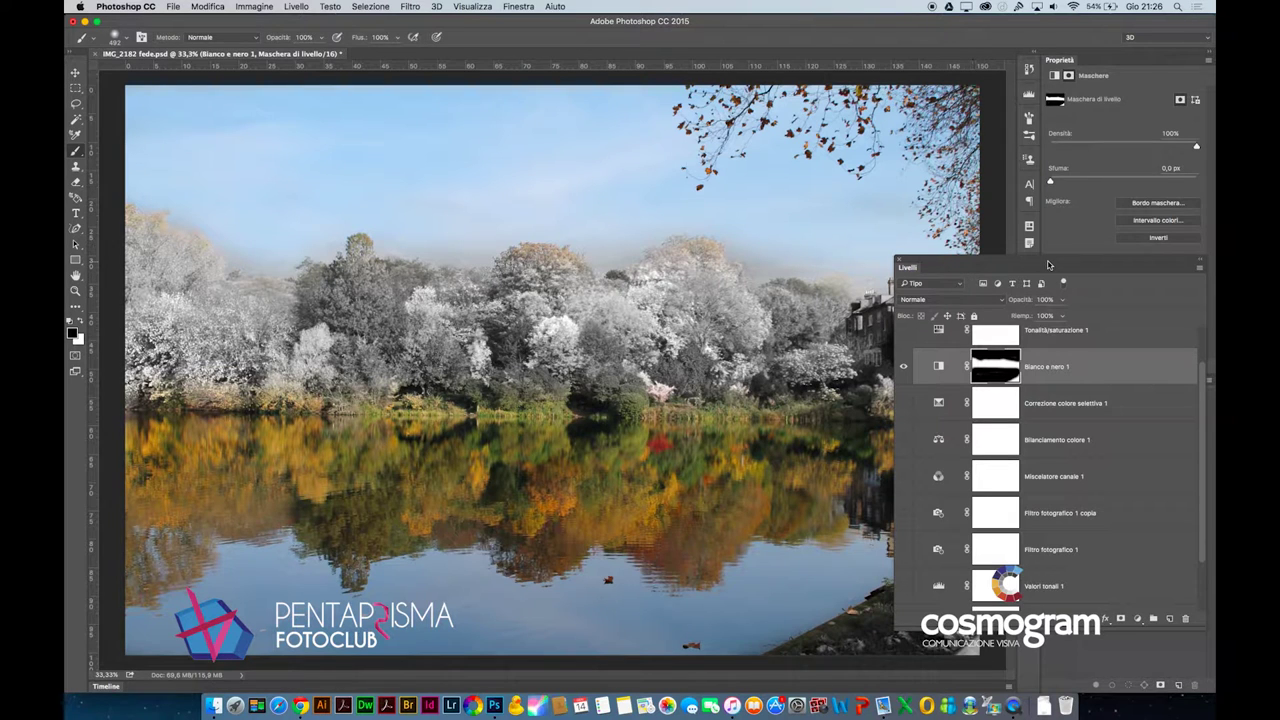
pyautogui.moveTo(1048, 265); pyautogui.dragTo(1095, 400)
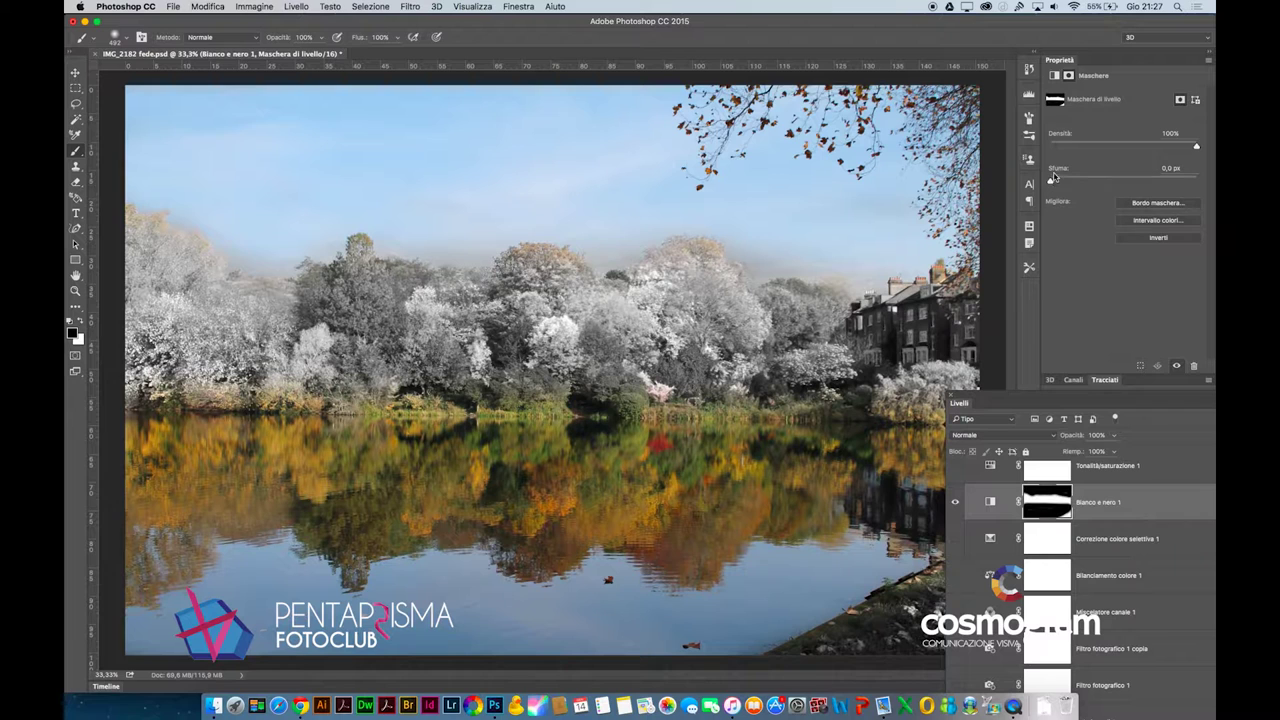
pyautogui.moveTo(1058, 181)
pyautogui.mouseDown()
pyautogui.moveTo(1187, 183)
pyautogui.moveTo(1158, 184)
pyautogui.mouseUp()
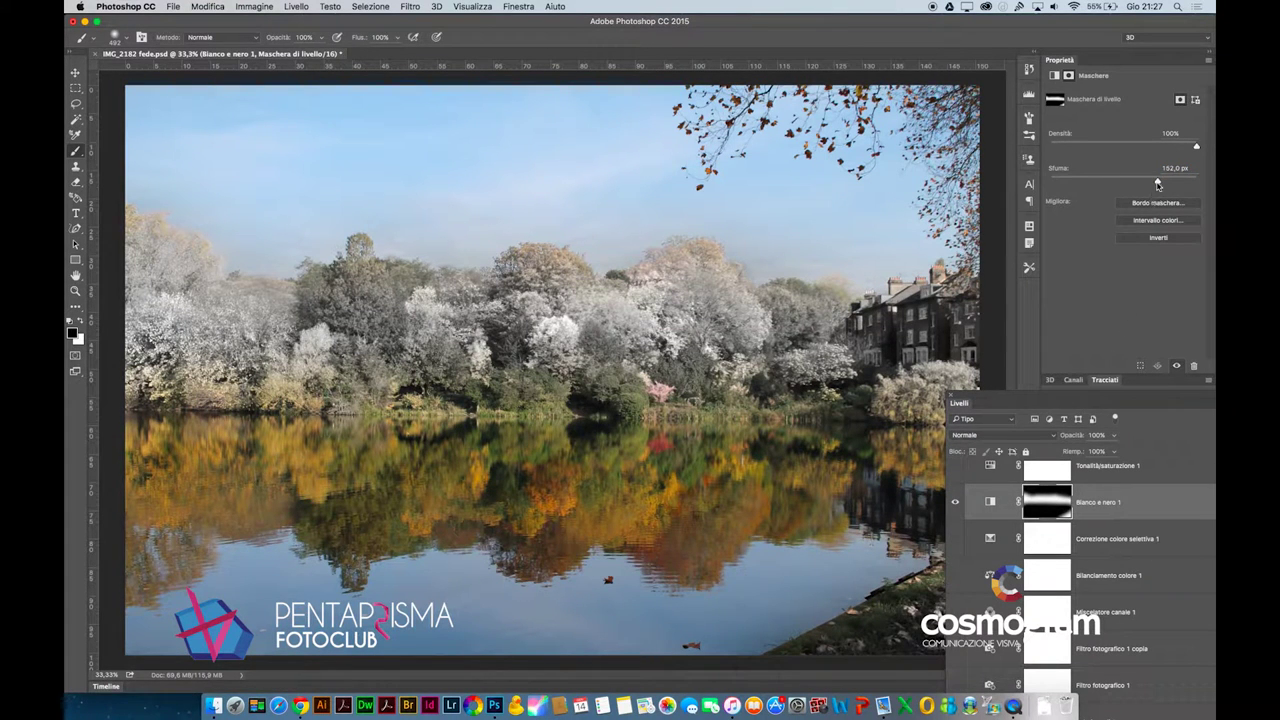
pyautogui.moveTo(1157, 183); pyautogui.dragTo(1040, 185)
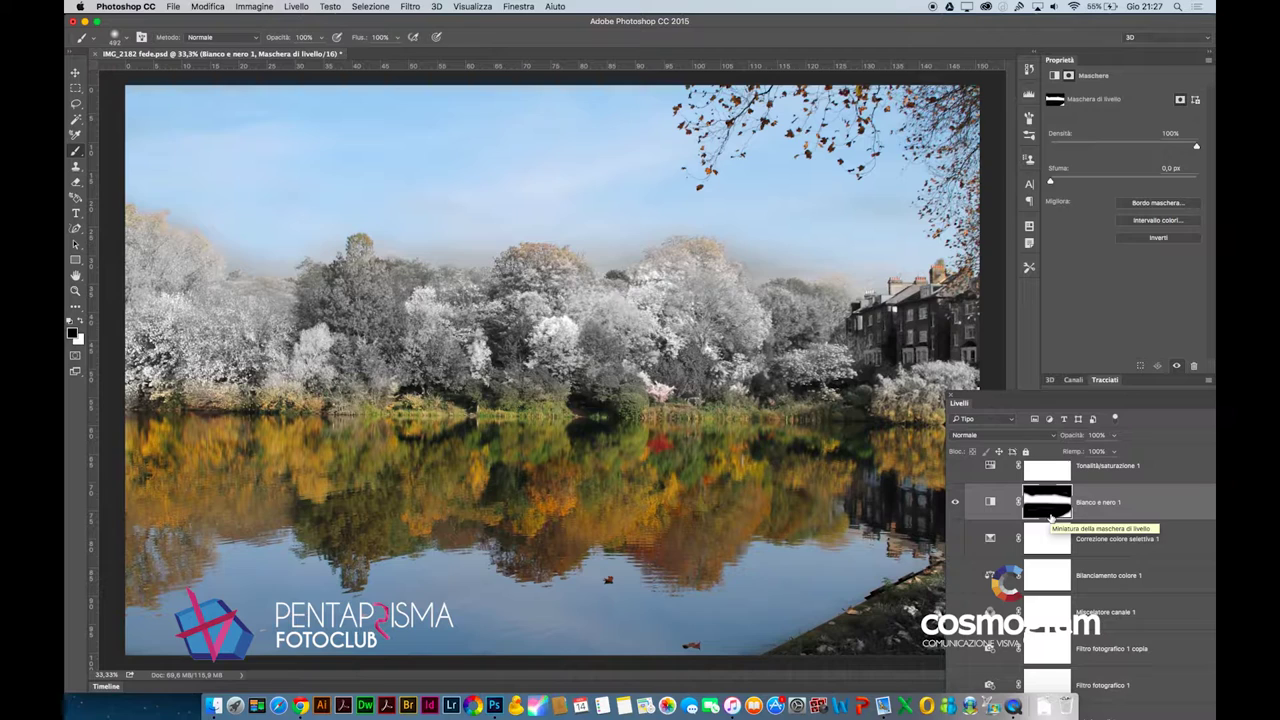
# Step: Feather the Bianco e nero 1 mask to 97,4 px, then reselect its adjustment and mask thumbnails
pyautogui.keyDown('alt'); pyautogui.click(1048, 515); pyautogui.keyUp('alt')
pyautogui.keyDown('alt'); pyautogui.click(1048, 515); pyautogui.keyUp('alt')
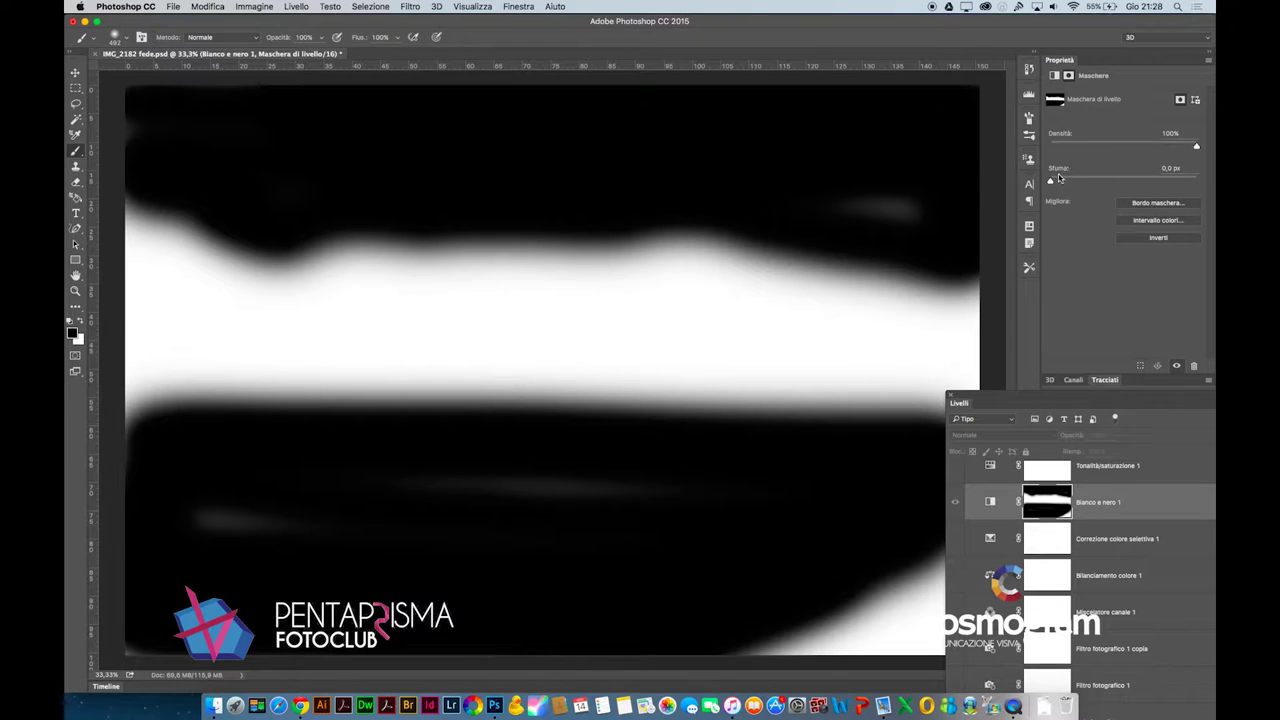
pyautogui.moveTo(1049, 183); pyautogui.dragTo(1122, 183)
pyautogui.moveTo(1122, 183)
pyautogui.mouseDown()
pyautogui.moveTo(1150, 183)
pyautogui.moveTo(1037, 184)
pyautogui.moveTo(1143, 183)
pyautogui.moveTo(1104, 181)
pyautogui.mouseUp()
pyautogui.click(990, 502)
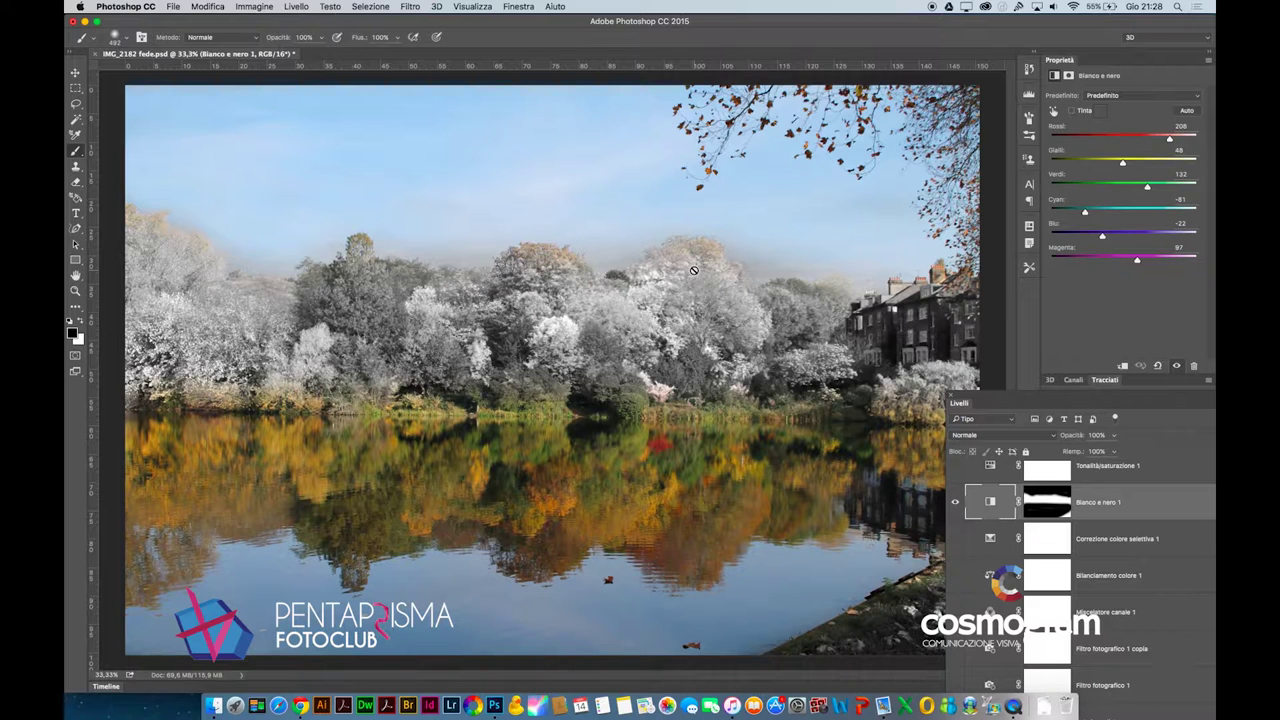
pyautogui.click(1045, 495)
pyautogui.moveTo(1041, 395)
pyautogui.mouseDown()
pyautogui.moveTo(1033, 403)
pyautogui.moveTo(1019, 158)
pyautogui.mouseUp()
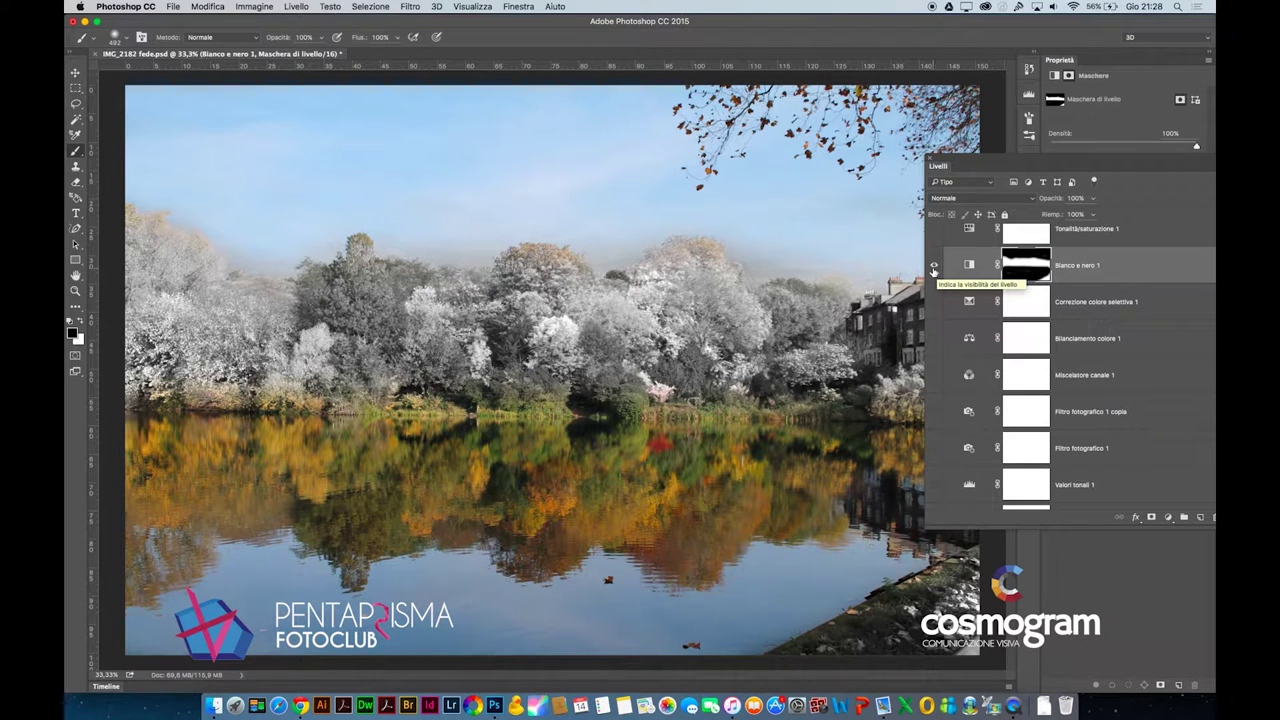
# Step: Hide Bianco e nero 1, show Correzione colore selettiva 1, and select its mask
pyautogui.click(934, 267)
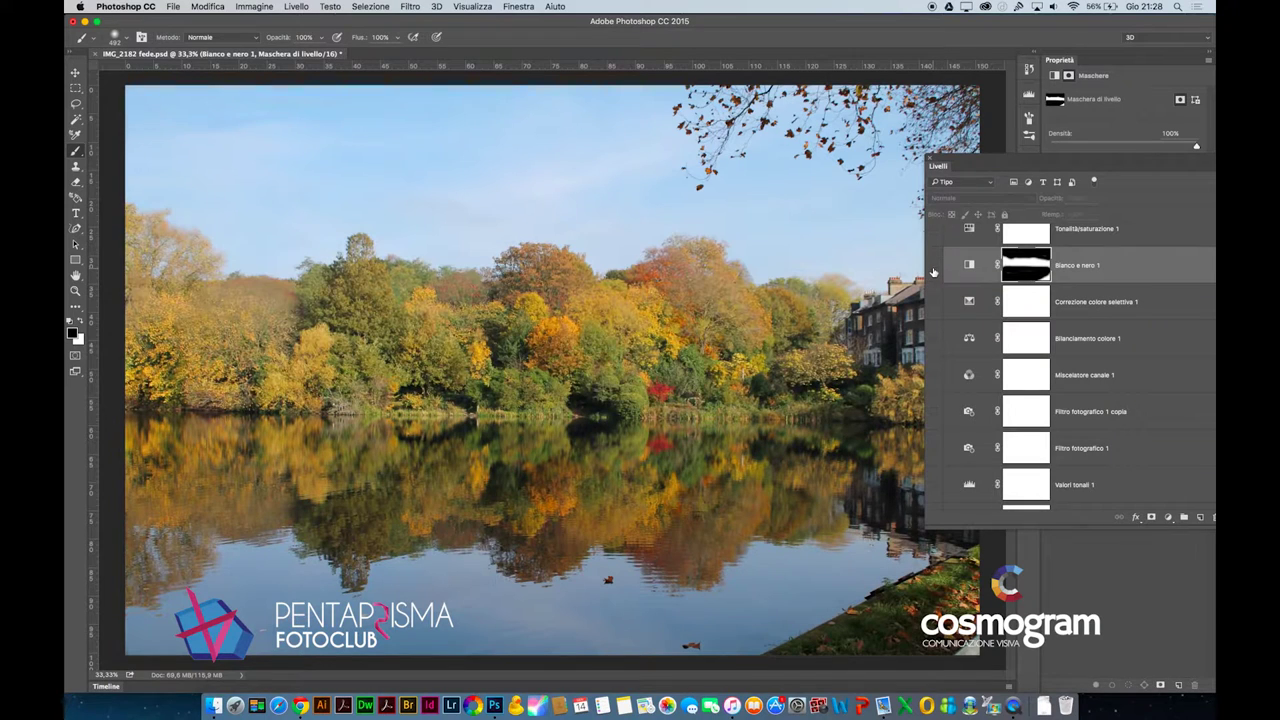
pyautogui.click(934, 302)
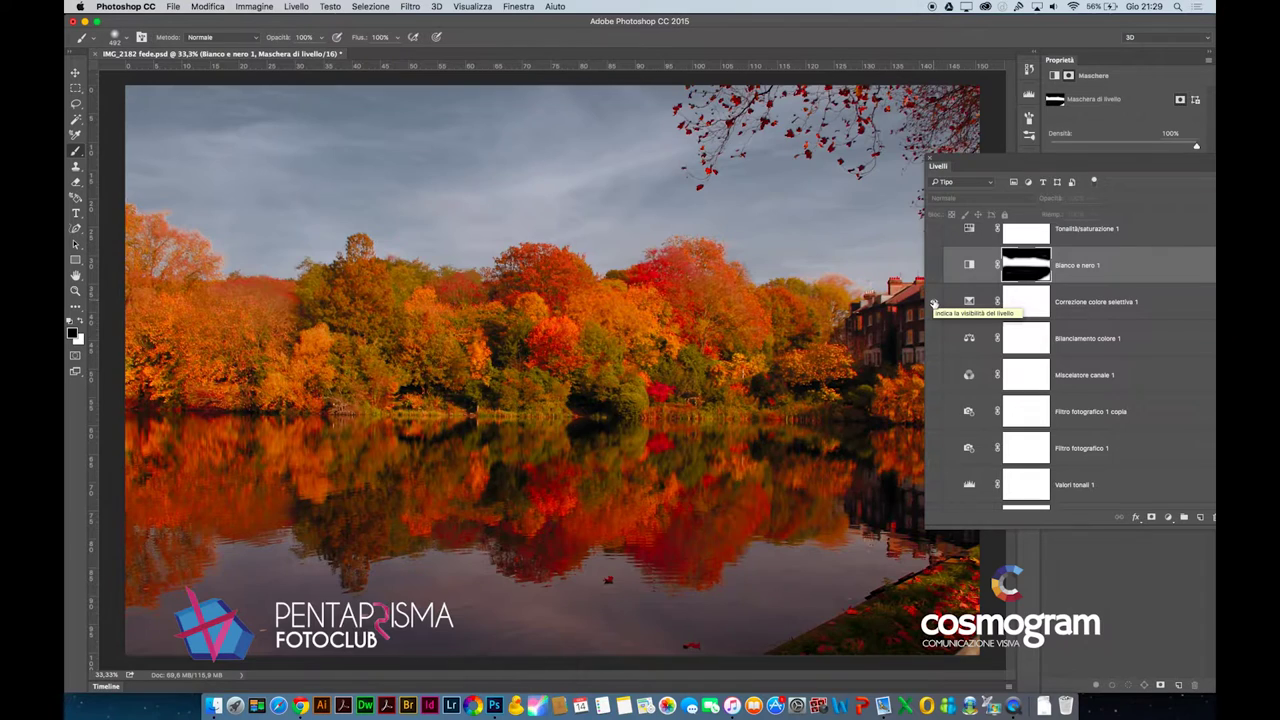
pyautogui.click(934, 302)
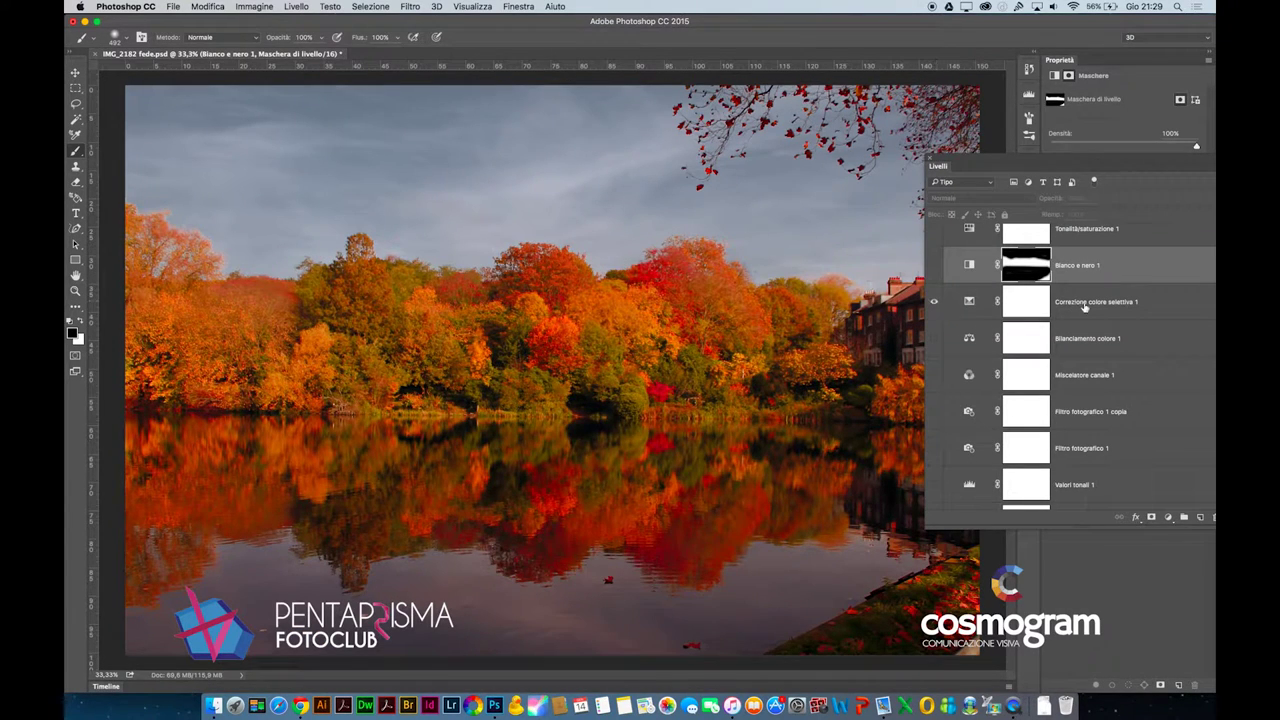
pyautogui.click(1024, 303)
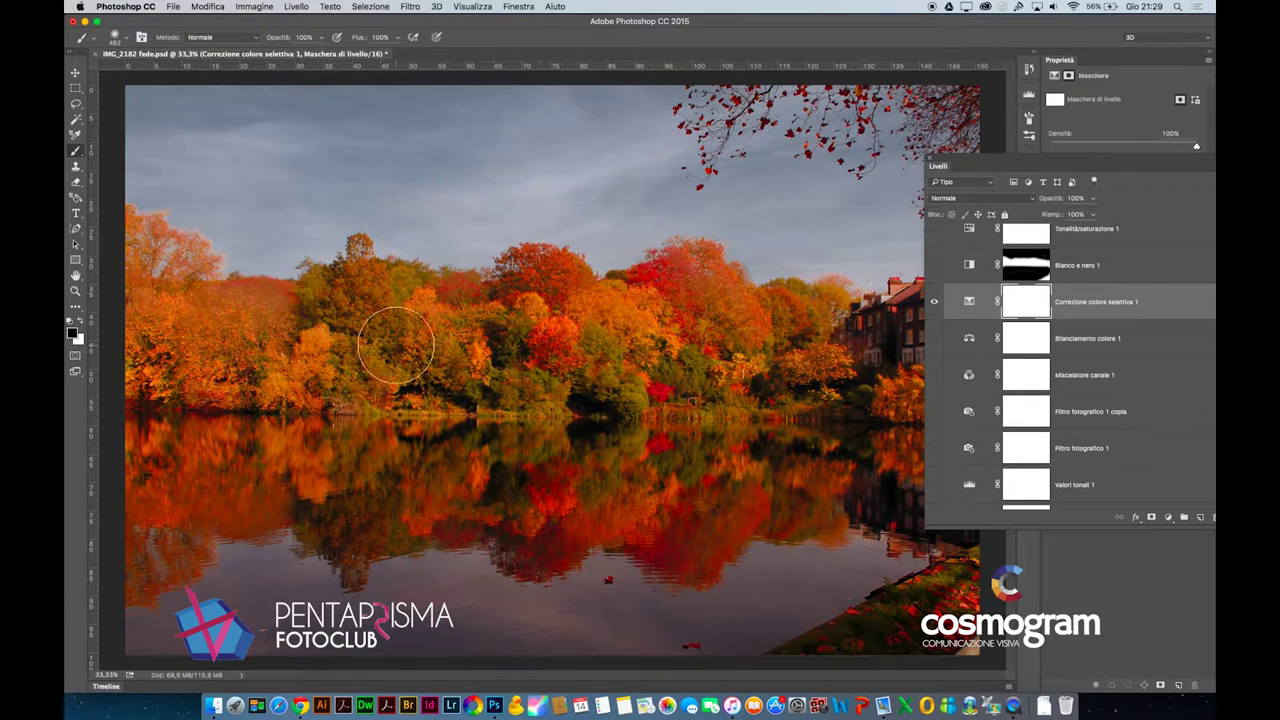
# Step: Paint the orange effect off trees left, centre and by the houses on the Selective Color mask
pyautogui.moveTo(310, 370)
pyautogui.mouseDown()
pyautogui.moveTo(395, 360)
pyautogui.moveTo(340, 270)
pyautogui.mouseUp()
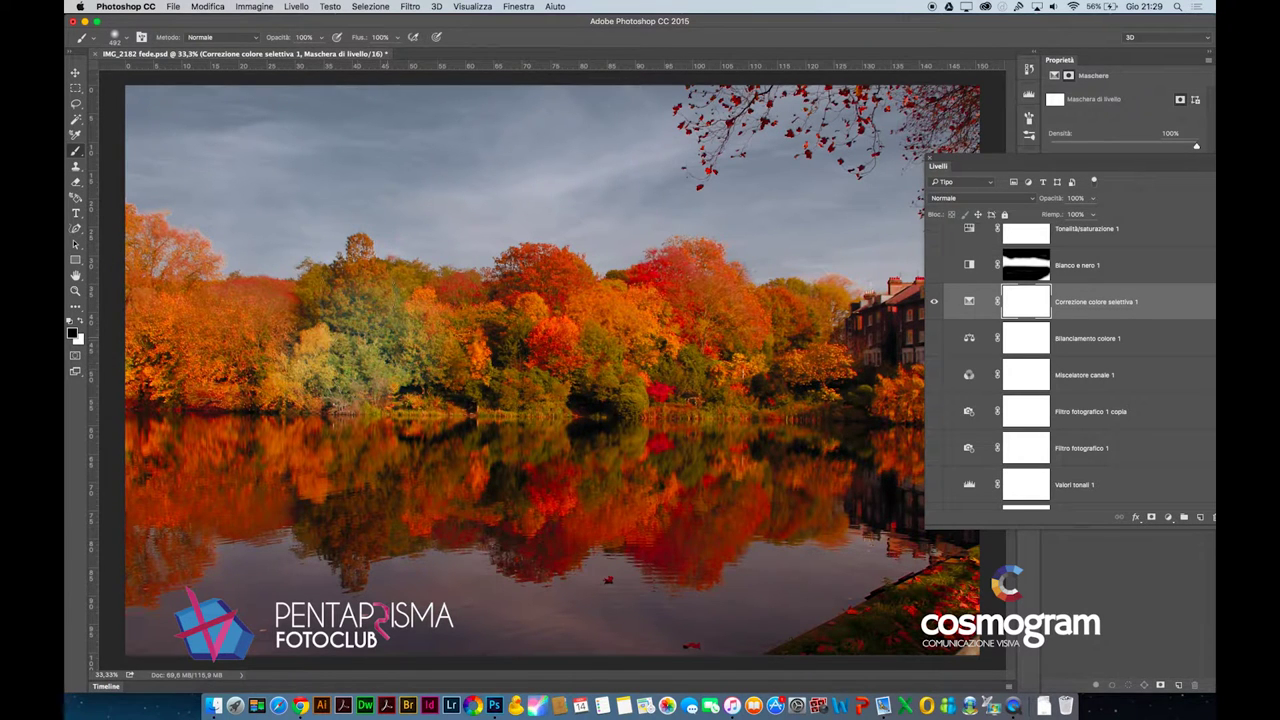
pyautogui.moveTo(590, 360)
pyautogui.mouseDown()
pyautogui.moveTo(650, 290)
pyautogui.moveTo(740, 305)
pyautogui.moveTo(686, 449)
pyautogui.moveTo(463, 490)
pyautogui.moveTo(320, 457)
pyautogui.moveTo(200, 380)
pyautogui.moveTo(200, 300)
pyautogui.moveTo(265, 300)
pyautogui.mouseUp()
pyautogui.moveTo(850, 390)
pyautogui.mouseDown()
pyautogui.moveTo(871, 371)
pyautogui.moveTo(910, 410)
pyautogui.mouseUp()
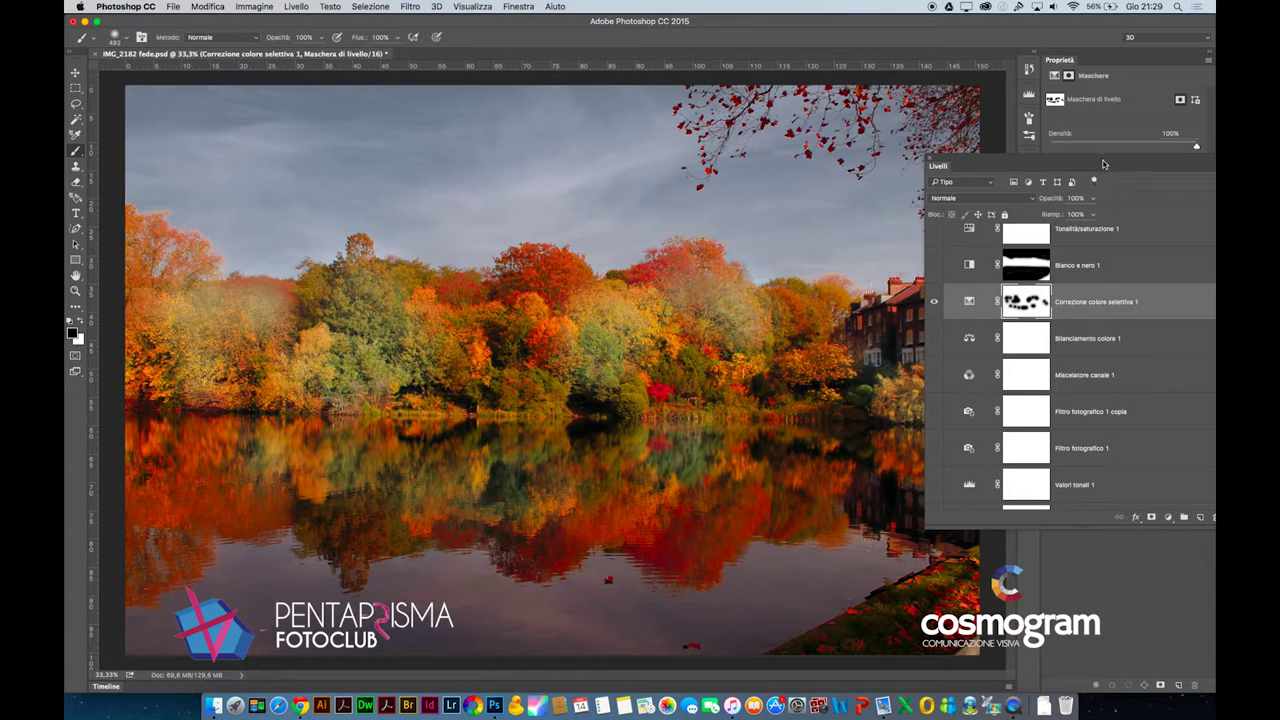
pyautogui.moveTo(1105, 162); pyautogui.dragTo(1078, 319)
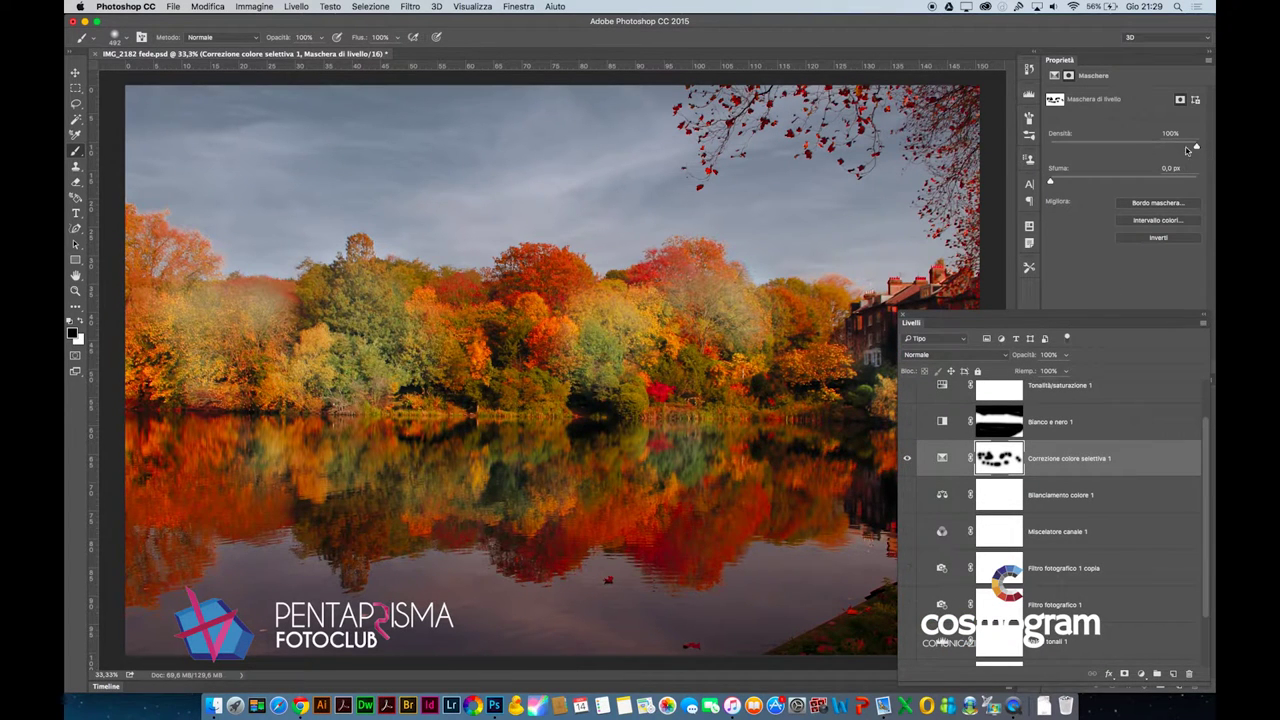
# Step: Try a lower mask density (83%) with some feather, toggling the Selective Color mask to compare
pyautogui.moveTo(1196, 146); pyautogui.dragTo(1116, 148)
pyautogui.moveTo(1050, 181); pyautogui.dragTo(1122, 181)
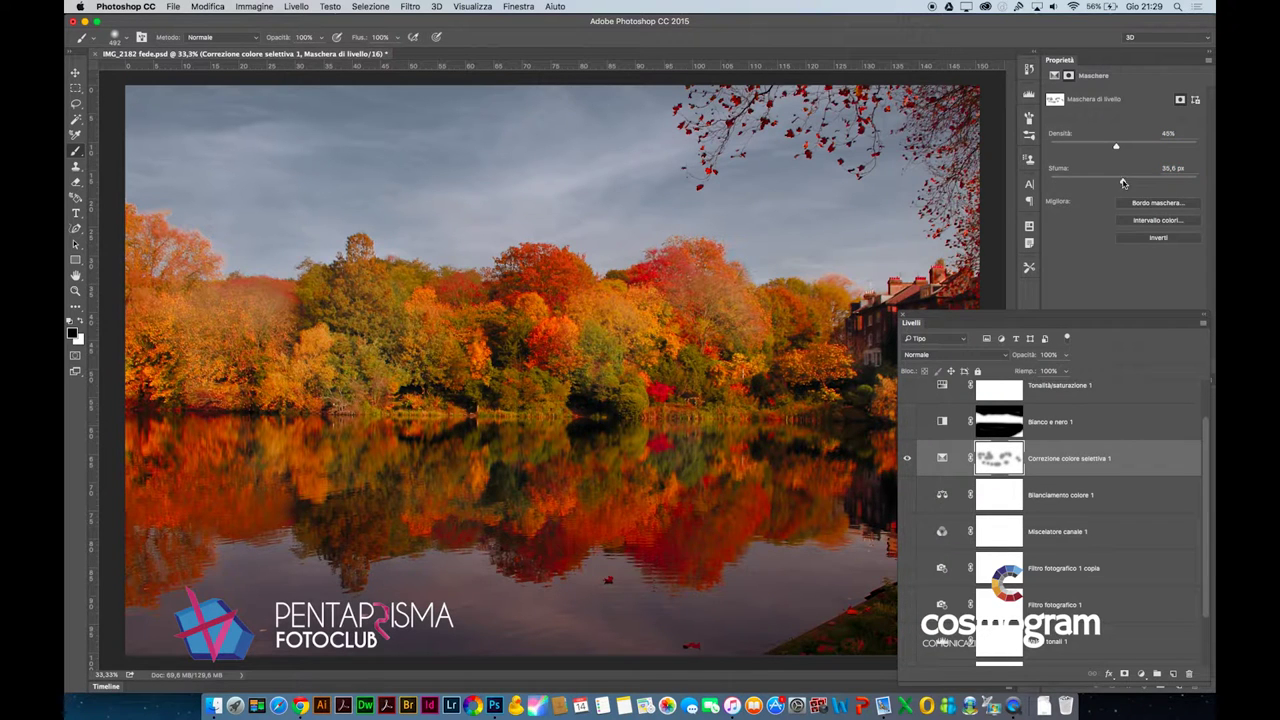
pyautogui.keyDown('shift'); pyautogui.click(996, 466); pyautogui.keyUp('shift')
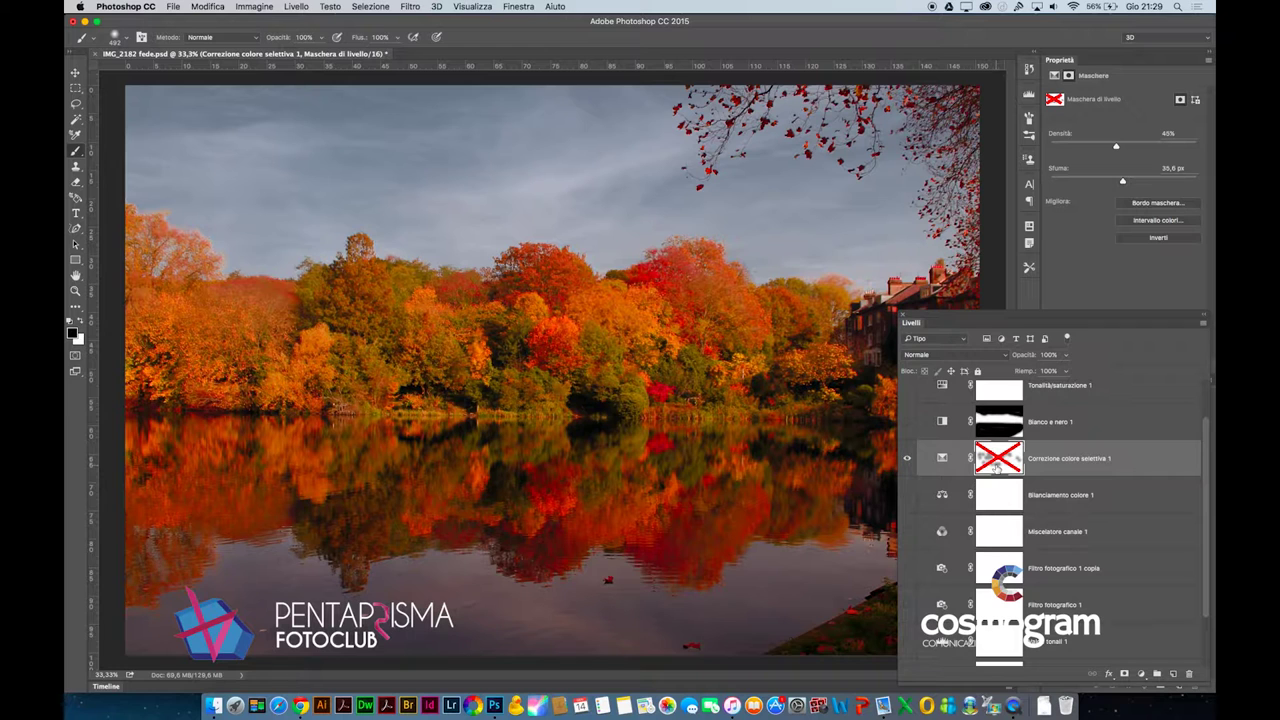
pyautogui.keyDown('shift'); pyautogui.click(996, 466); pyautogui.keyUp('shift')
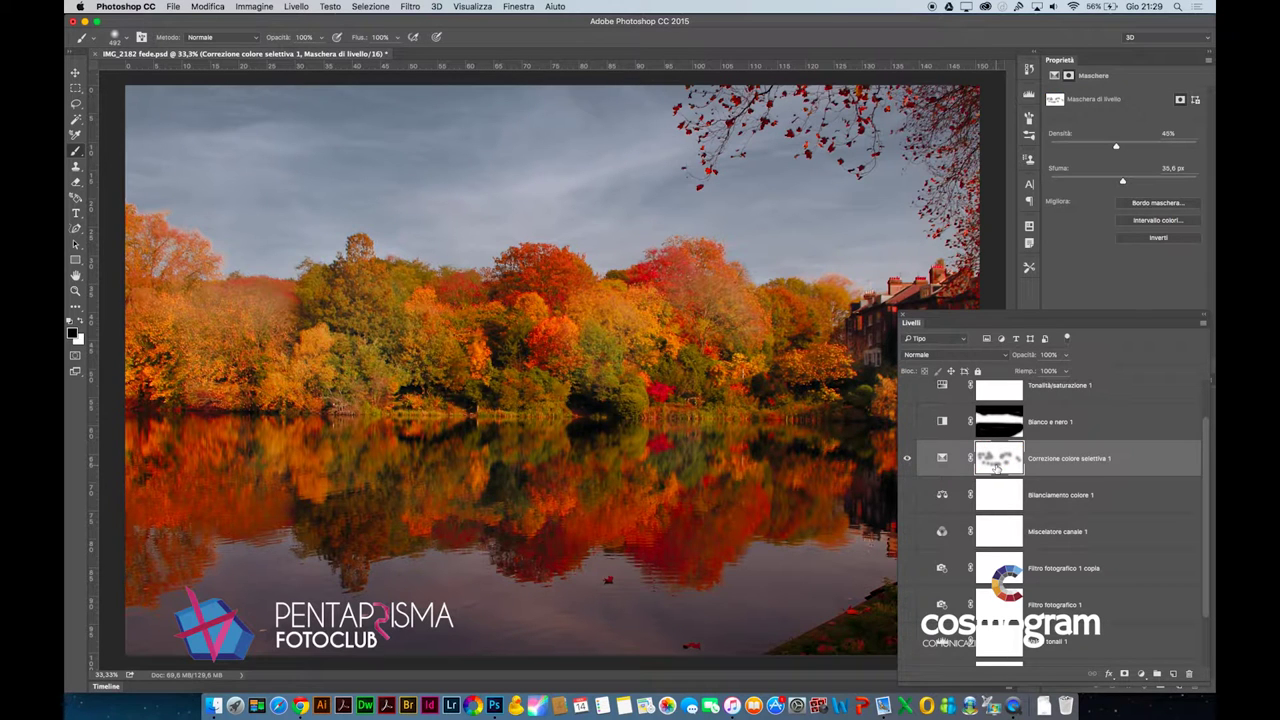
pyautogui.keyDown('shift'); pyautogui.click(996, 467); pyautogui.keyUp('shift')
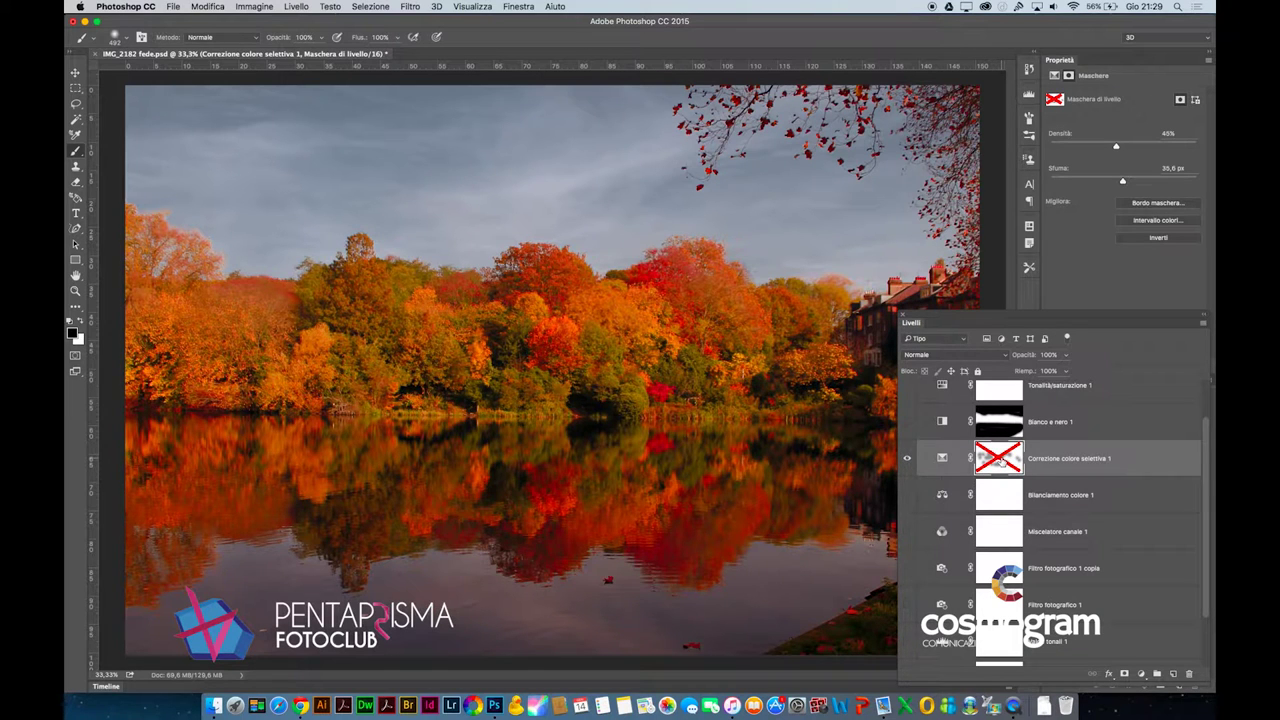
pyautogui.keyDown('shift'); pyautogui.click(1000, 462); pyautogui.keyUp('shift')
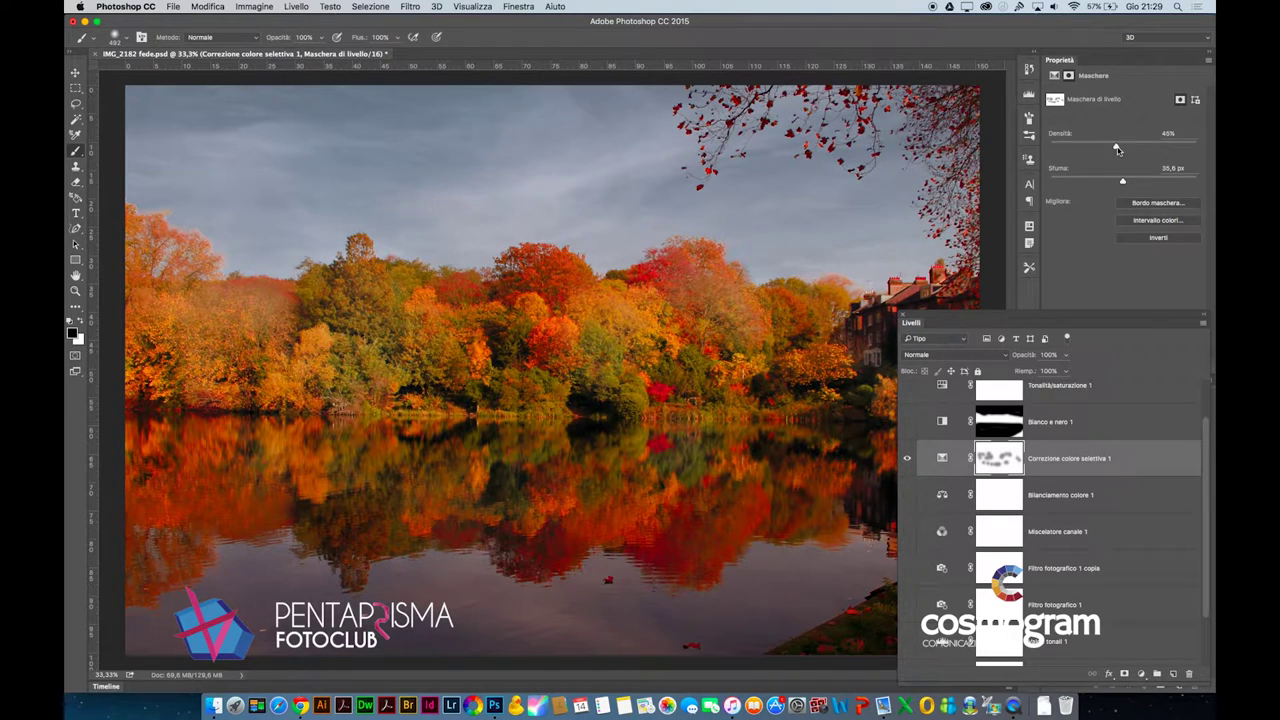
# Step: Settle on 62% density and 119,6 px feather, viewing the mask alone and adding a dark dab
pyautogui.moveTo(1117, 149); pyautogui.dragTo(1214, 141)
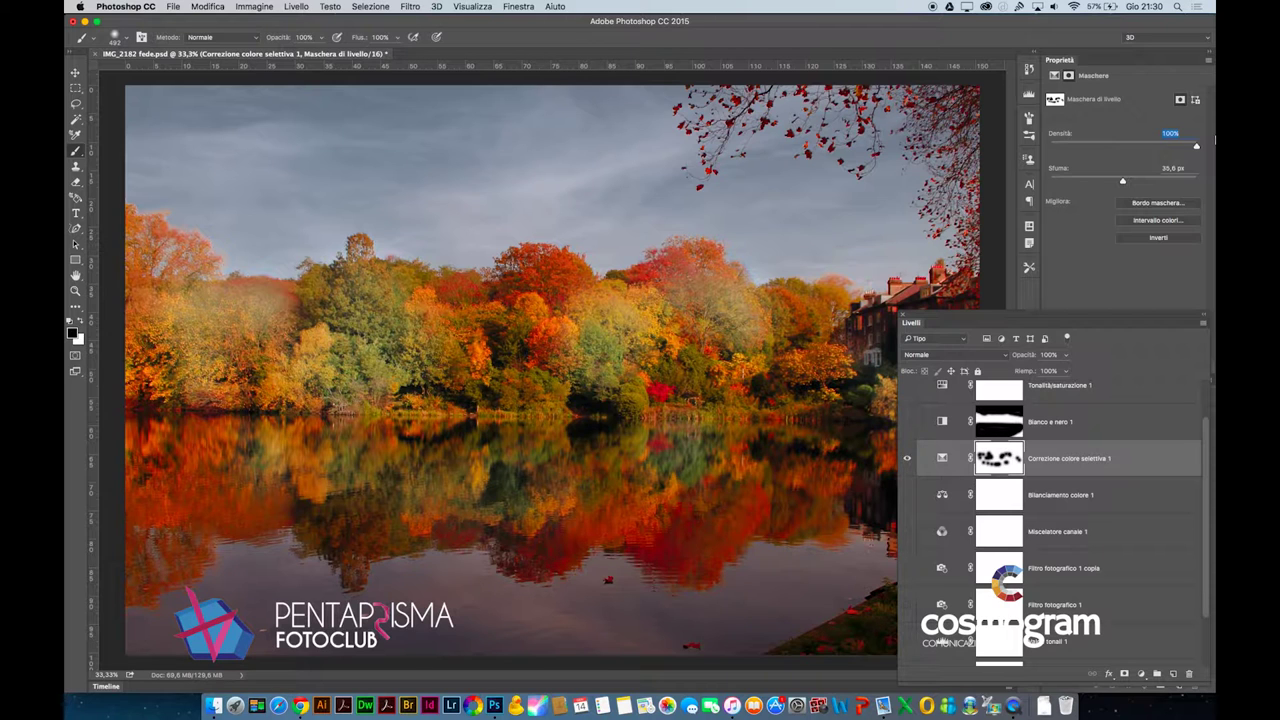
pyautogui.moveTo(1196, 146)
pyautogui.mouseDown()
pyautogui.moveTo(1121, 148)
pyautogui.moveTo(1141, 146)
pyautogui.mouseUp()
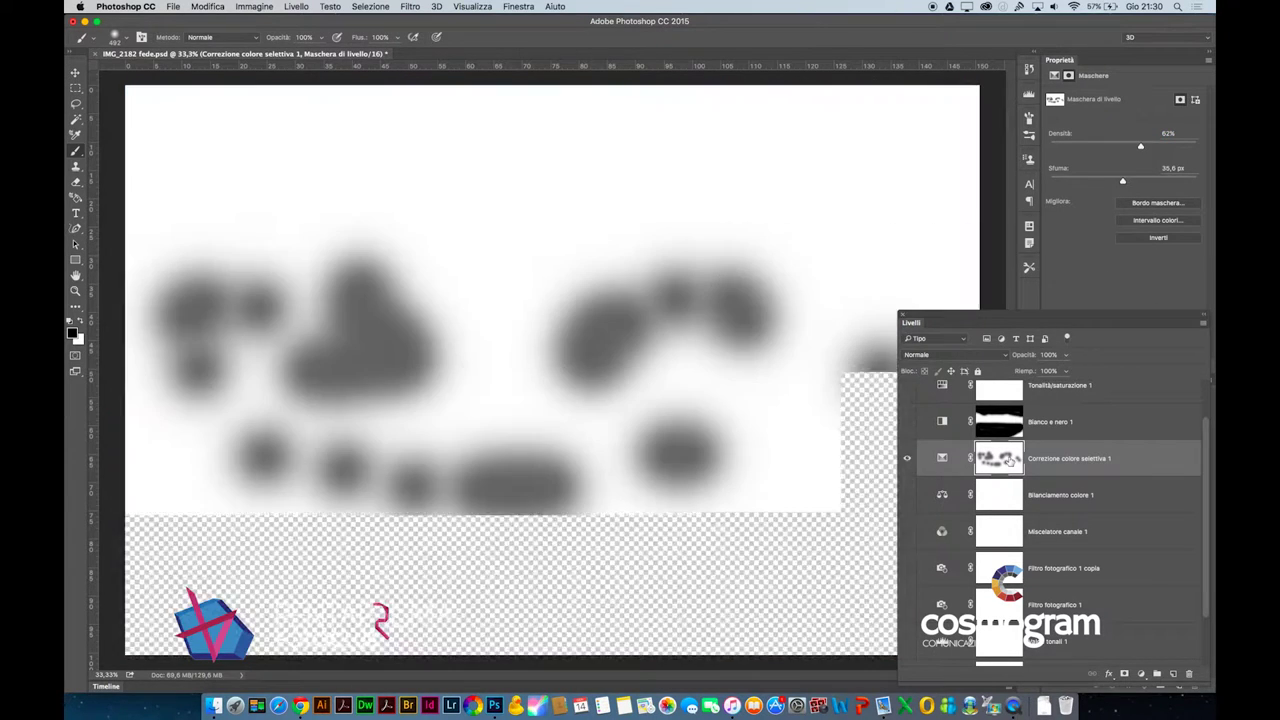
pyautogui.keyDown('alt'); pyautogui.click(1008, 458); pyautogui.keyUp('alt')
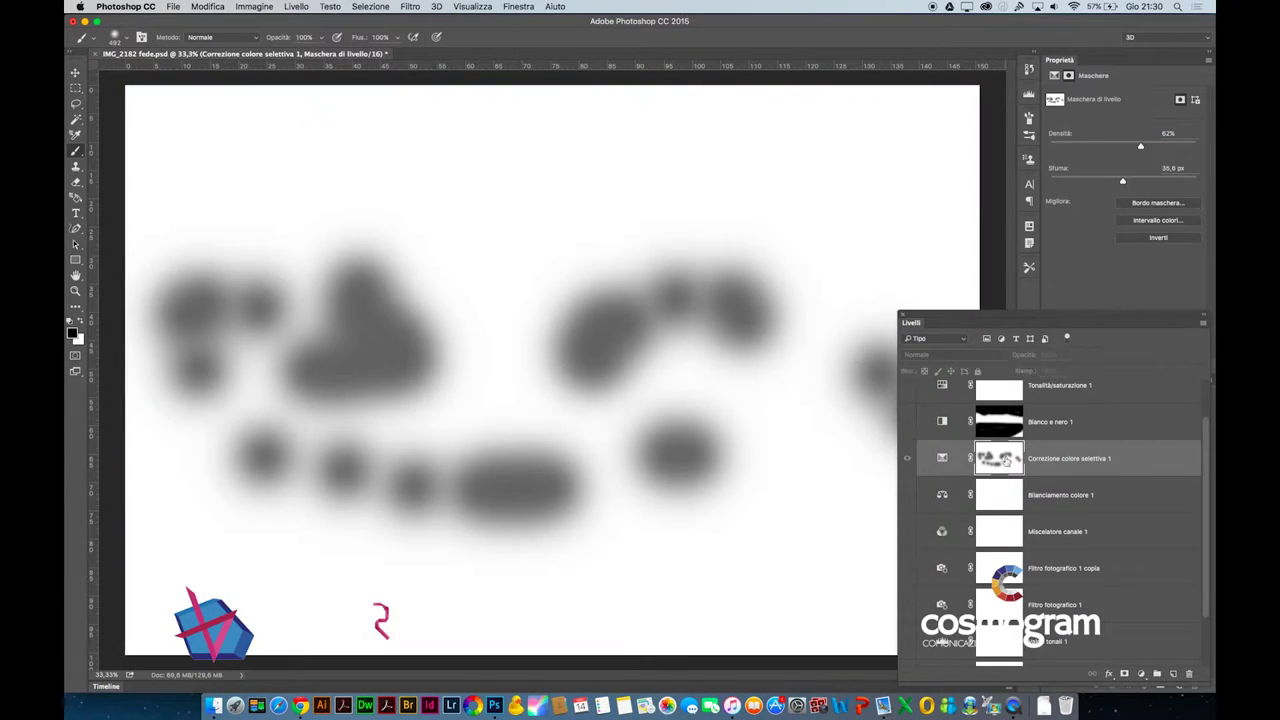
pyautogui.click(610, 336)
pyautogui.moveTo(1122, 181); pyautogui.dragTo(1148, 182)
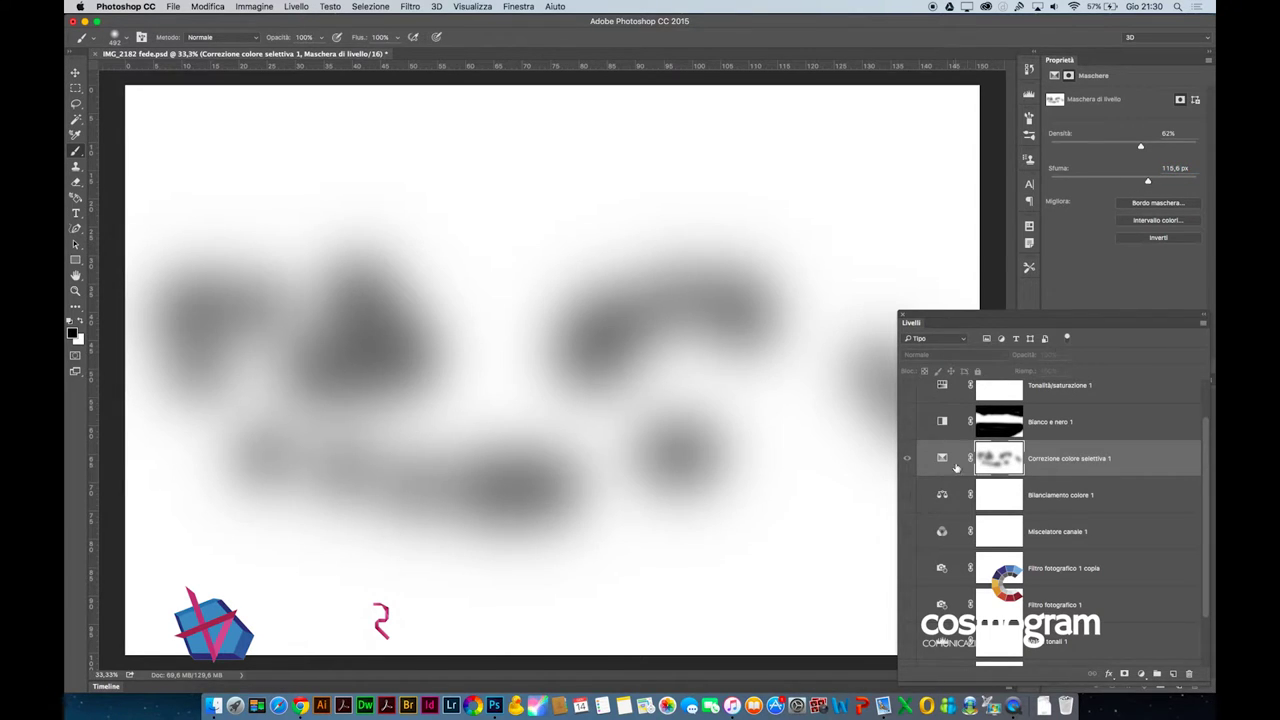
# Step: Return to the photo, hide Correzione colore selettiva 1, show Miscelatore canale 1 and select its mask
pyautogui.click(940, 460)
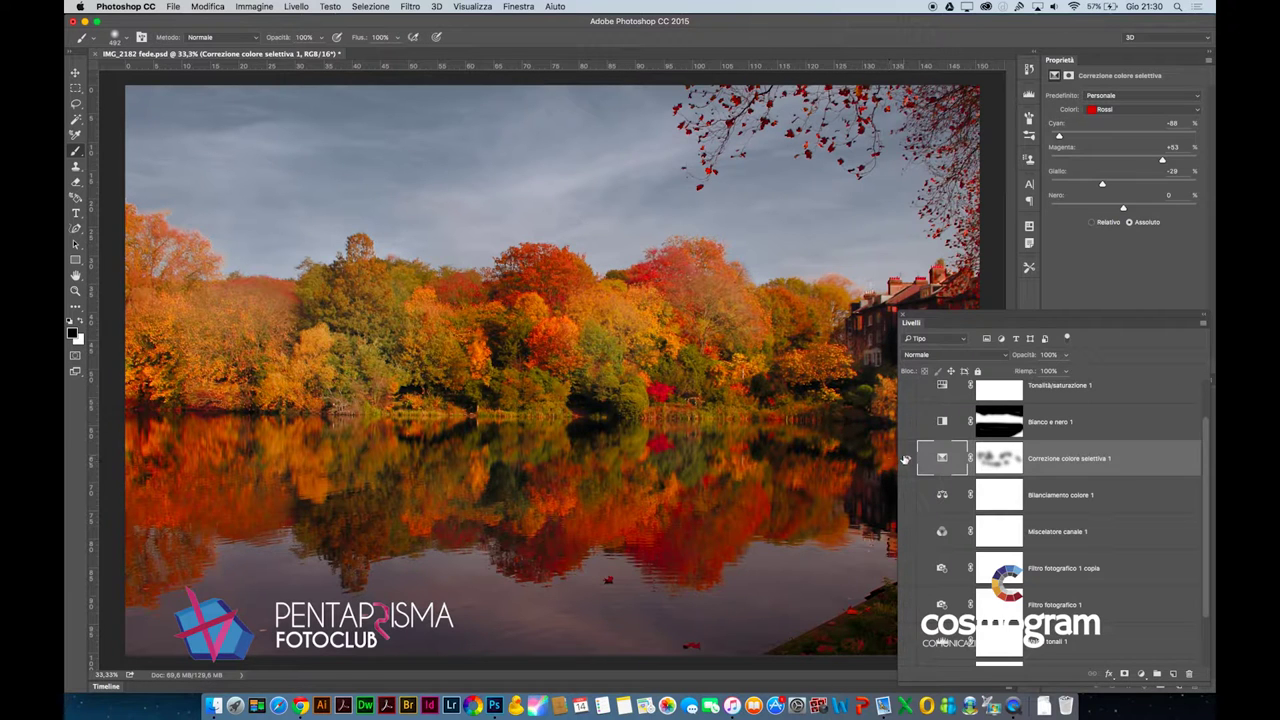
pyautogui.keyDown('shift'); pyautogui.click(999, 461); pyautogui.keyUp('shift')
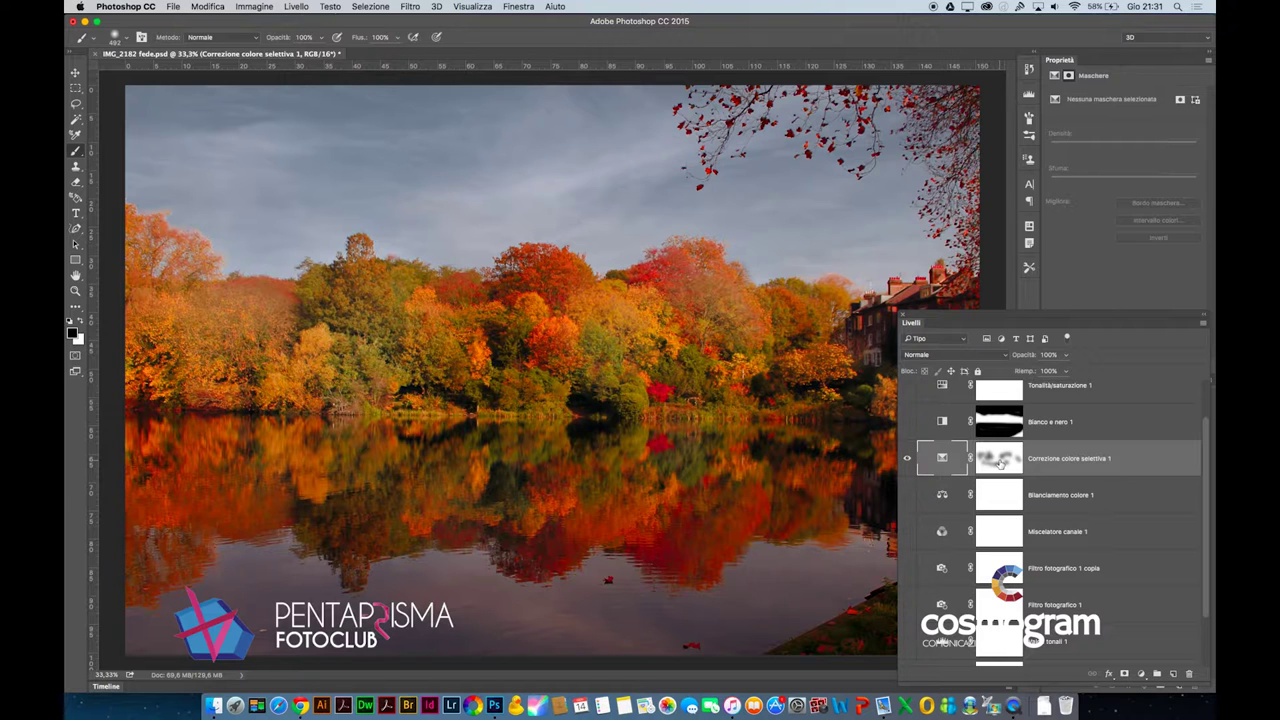
pyautogui.click(907, 458)
pyautogui.scroll(-2, 1046, 491)
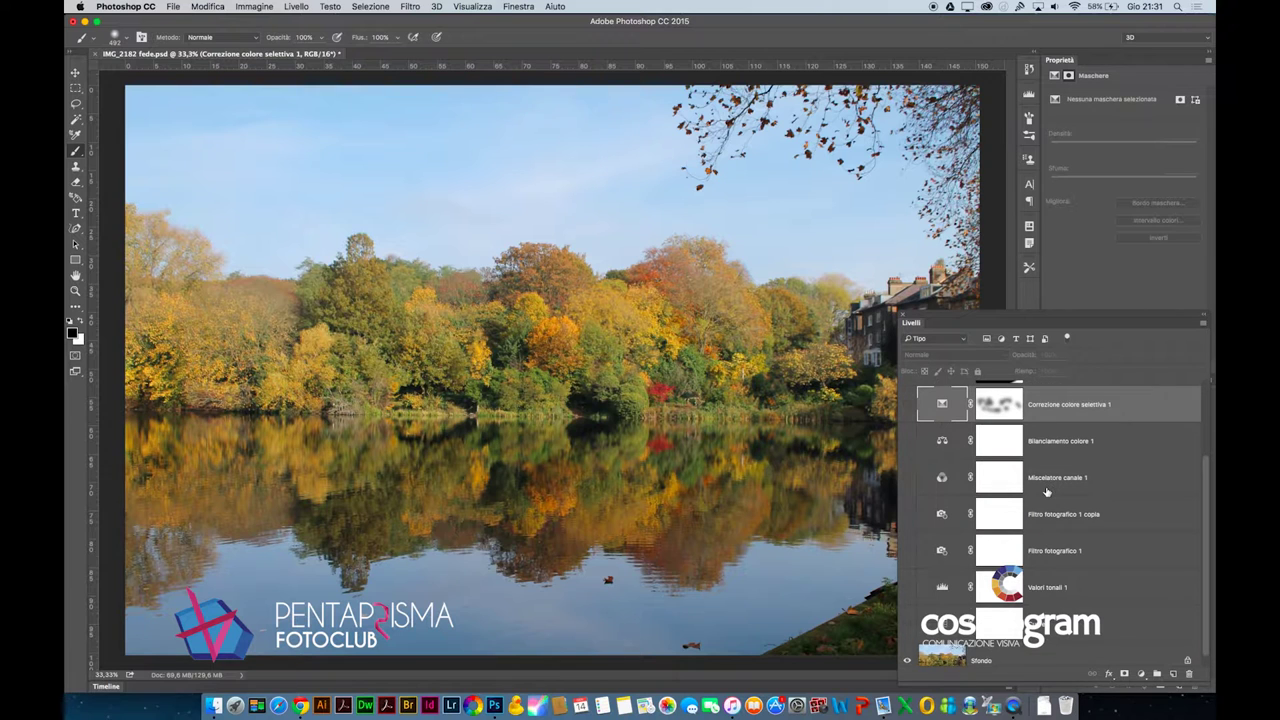
pyautogui.click(908, 551)
pyautogui.click(908, 478)
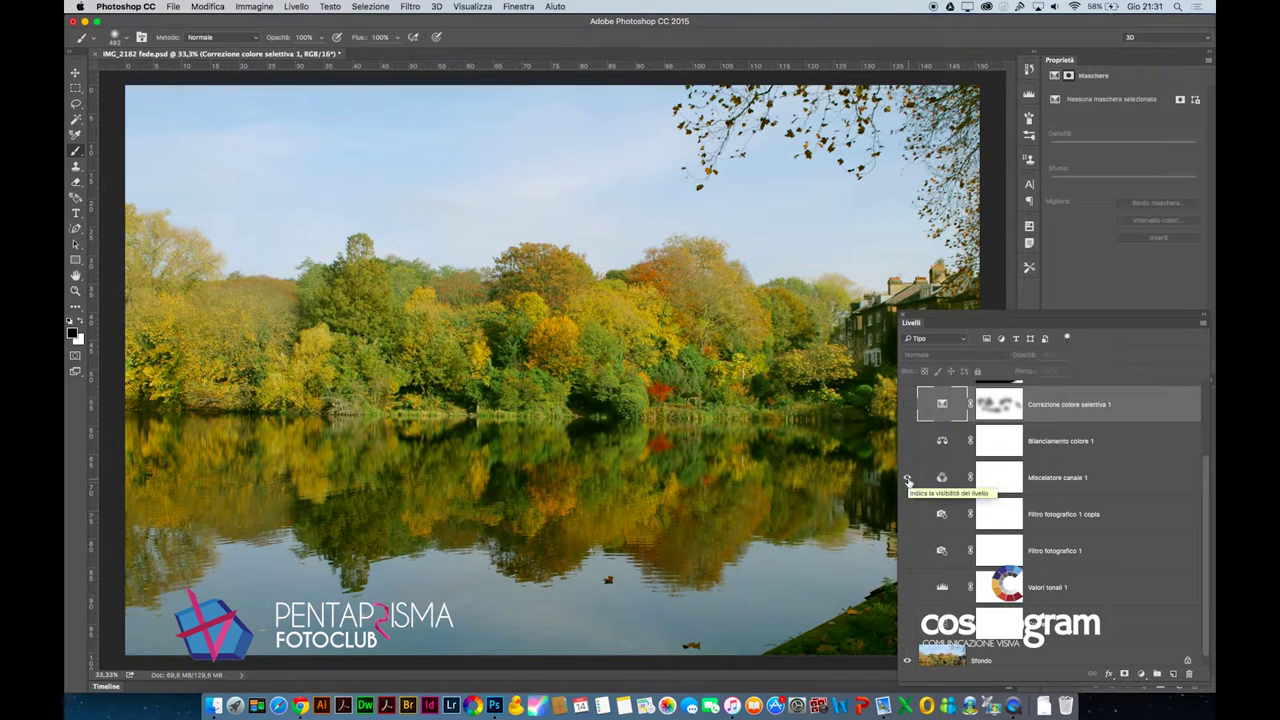
pyautogui.click(1000, 477)
# Step: Paint a black stroke across the tree line on the Miscelatore canale 1 mask, then view the mask alone
pyautogui.click(908, 478)
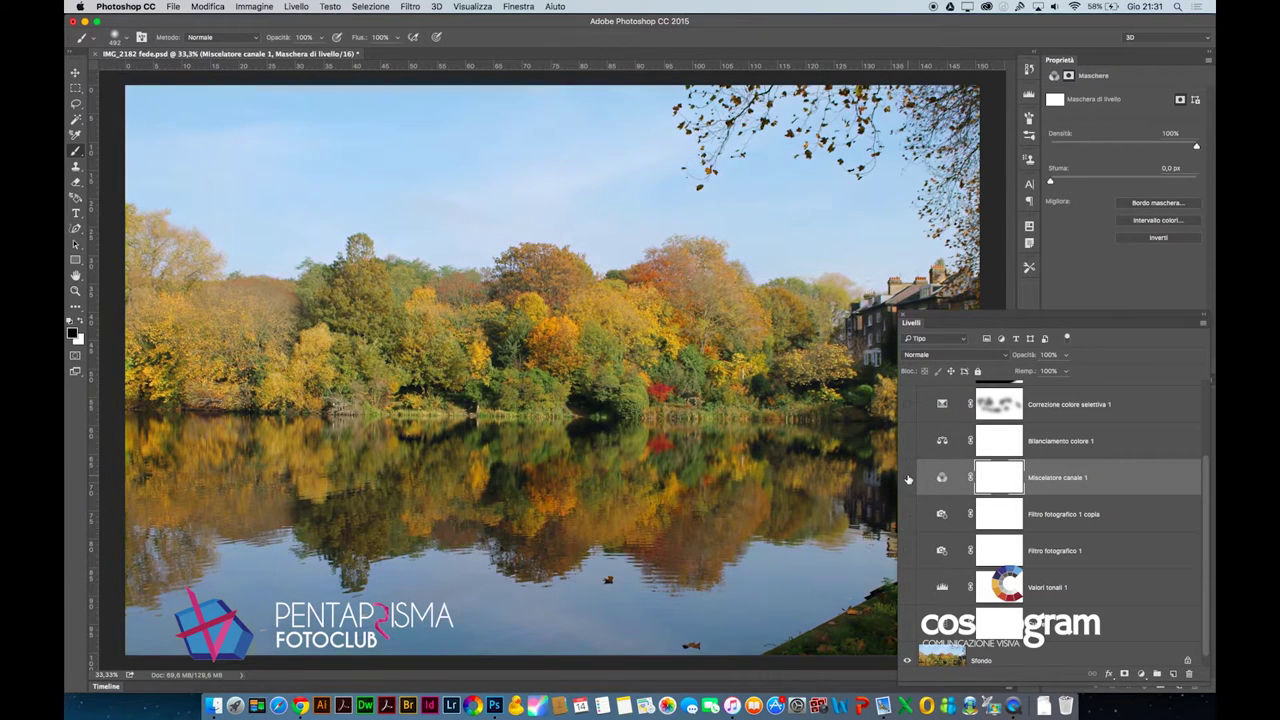
pyautogui.click(908, 478)
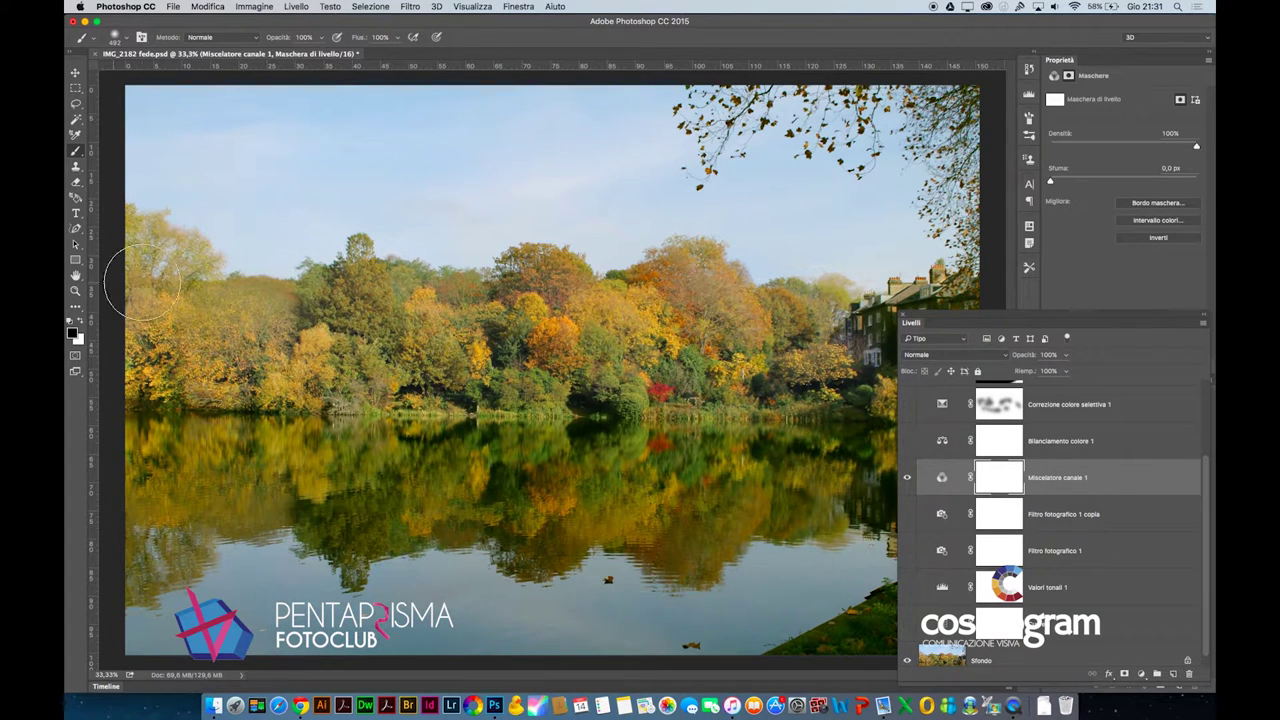
pyautogui.moveTo(852, 340); pyautogui.dragTo(210, 330)
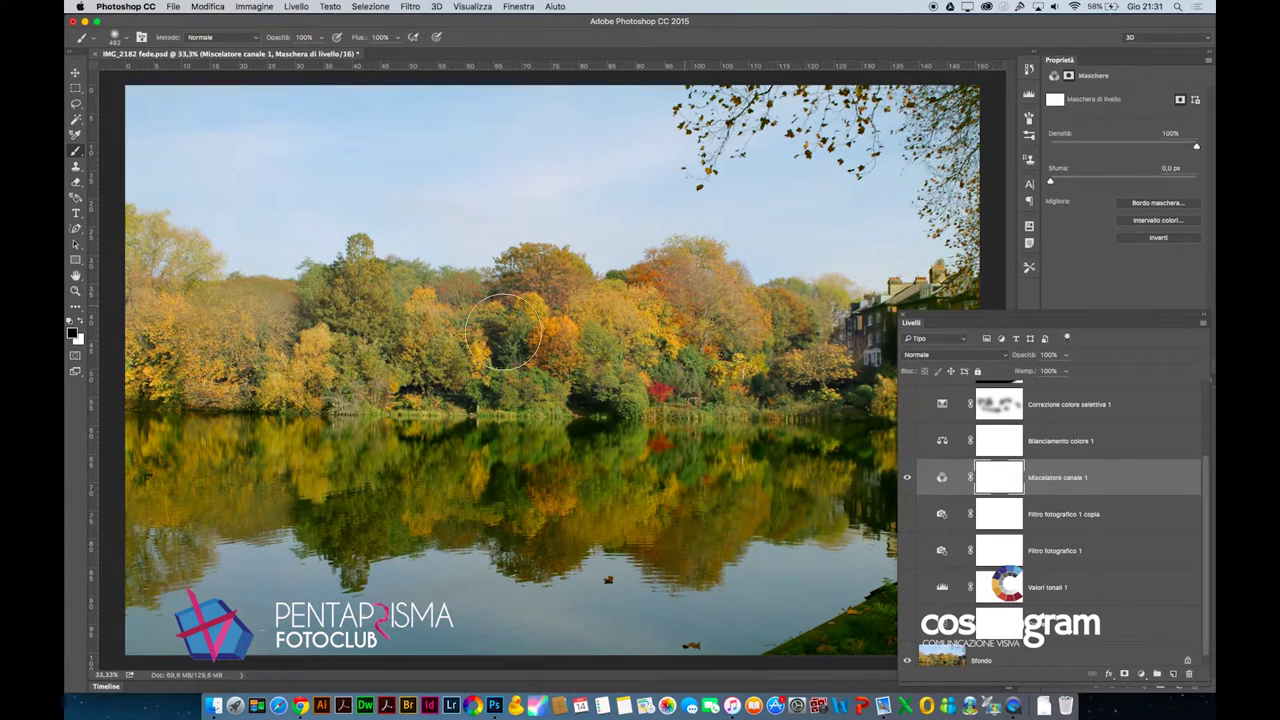
pyautogui.click(907, 478)
pyautogui.click(907, 478)
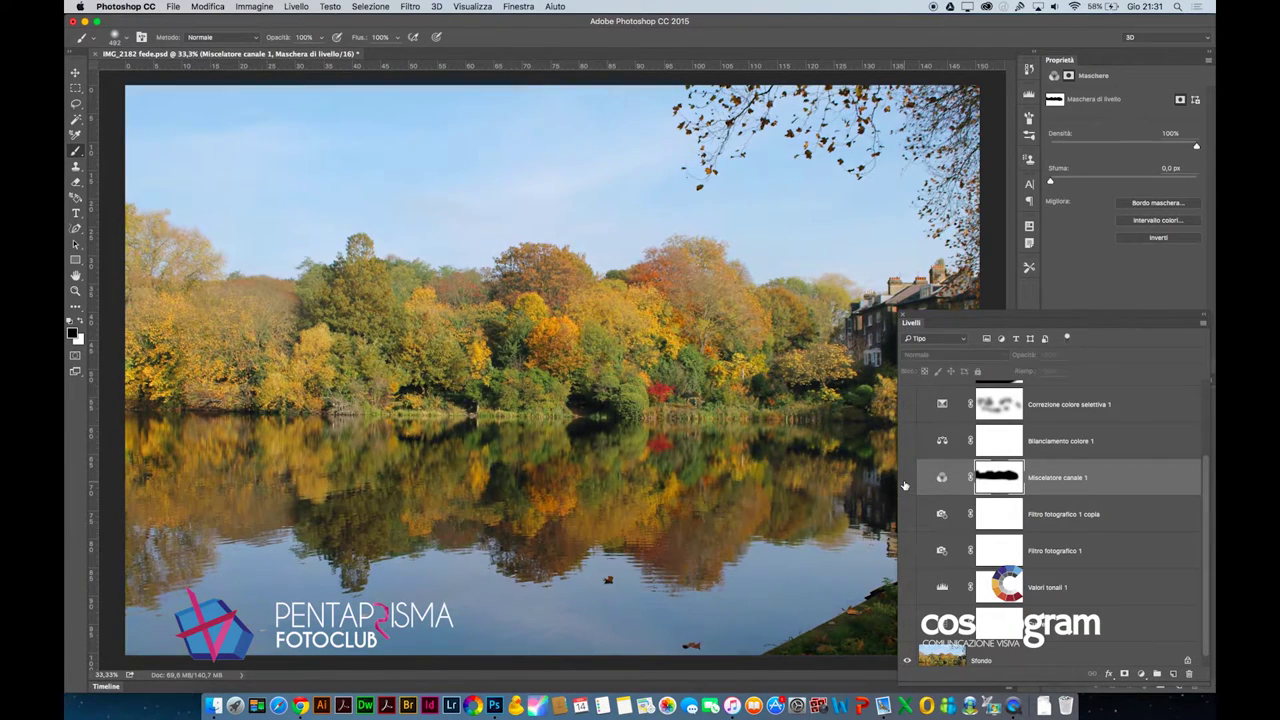
pyautogui.keyDown('shift'); pyautogui.click(1006, 487); pyautogui.keyUp('shift')
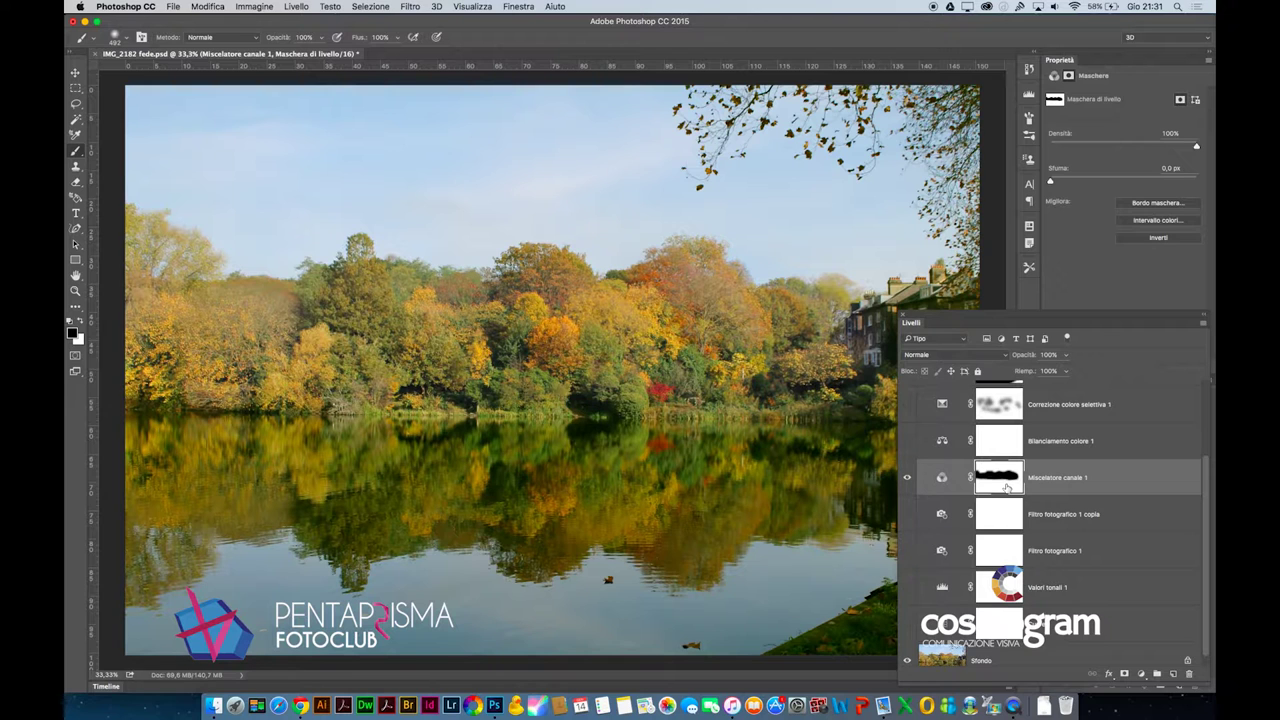
pyautogui.keyDown('alt'); pyautogui.click(1006, 487); pyautogui.keyUp('alt')
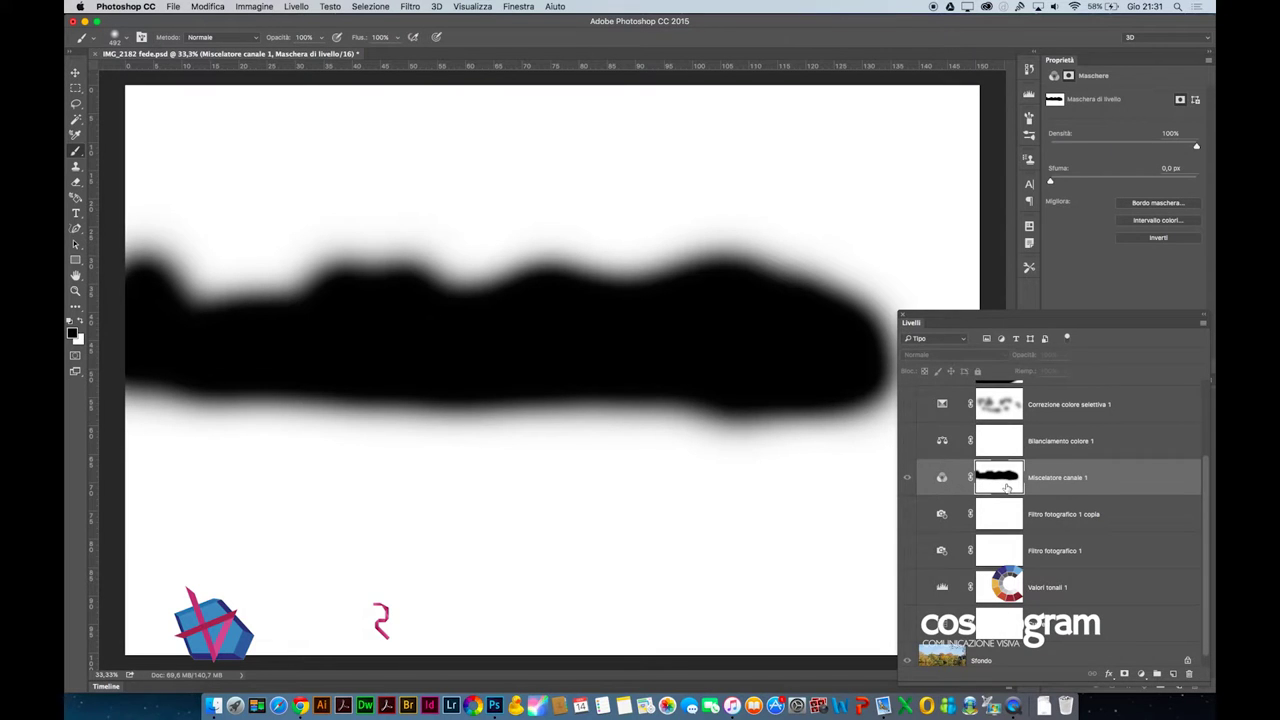
# Step: Try Brightness/Contrast on the mask at brightness 150 and contrast 100, then cancel it
pyautogui.click(267, 5)
pyautogui.moveTo(265, 39)
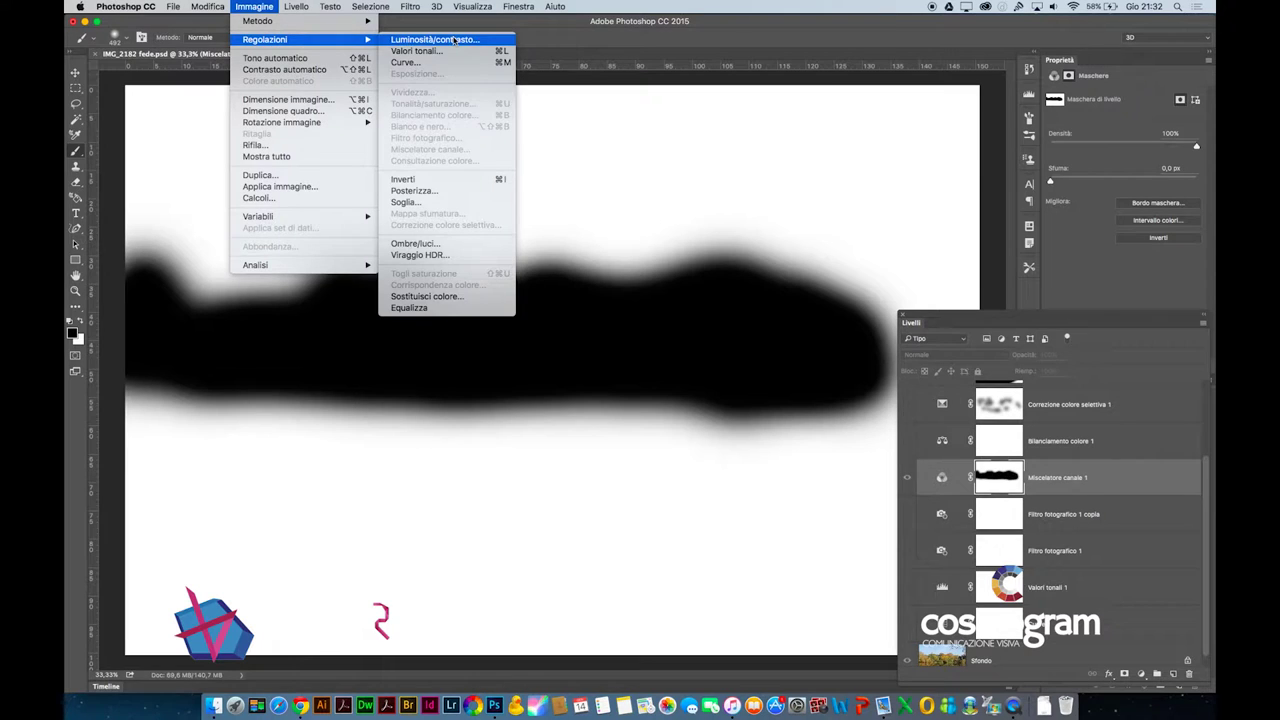
pyautogui.click(434, 39)
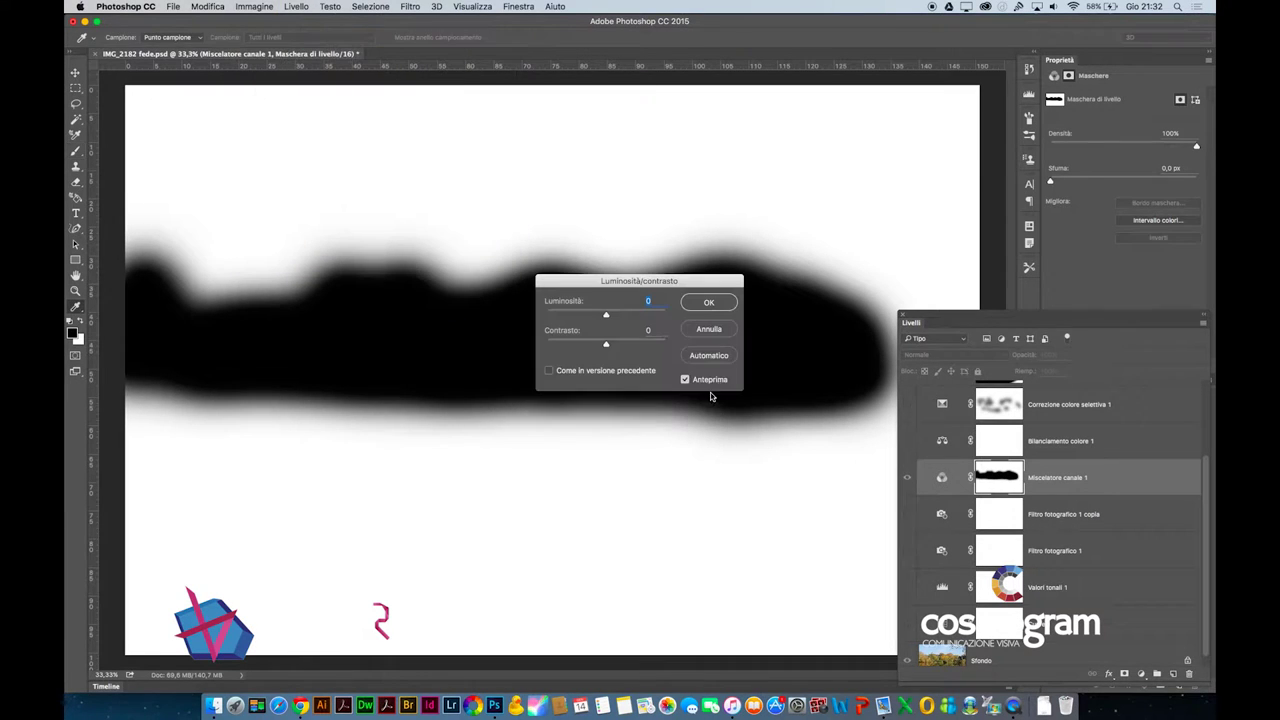
pyautogui.moveTo(606, 344)
pyautogui.mouseDown()
pyautogui.moveTo(665, 344)
pyautogui.moveTo(665, 316)
pyautogui.mouseUp()
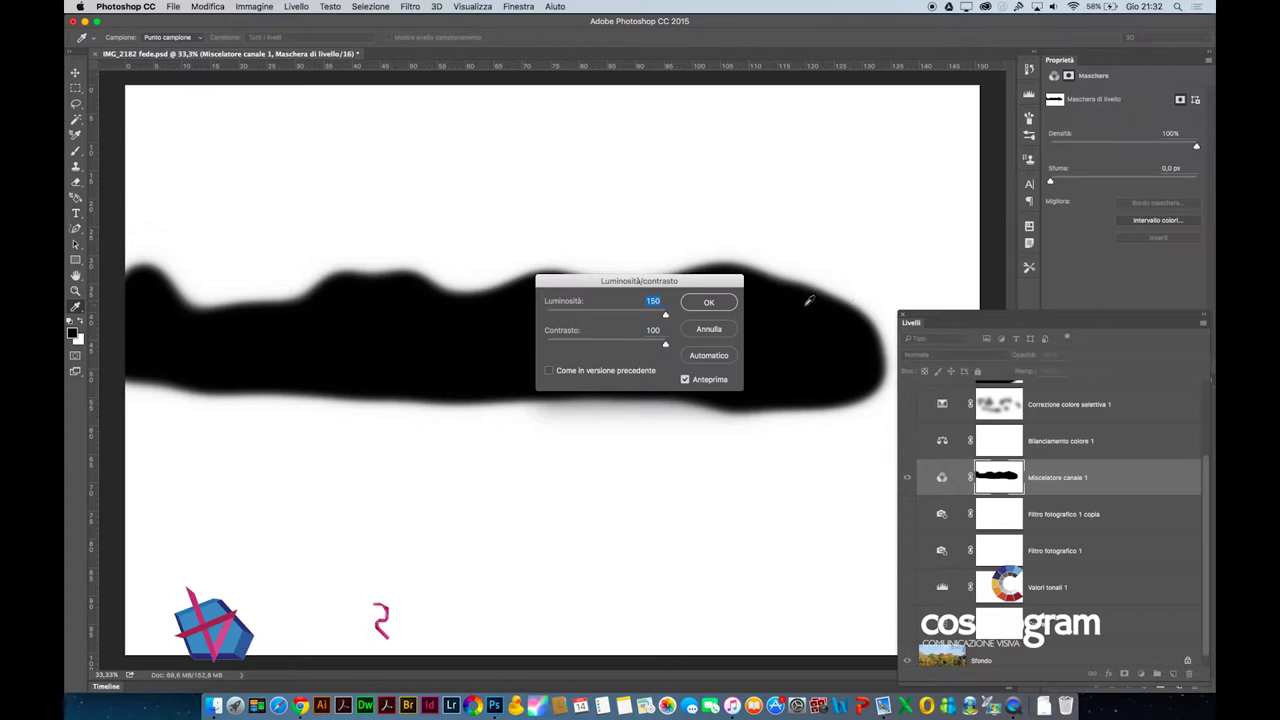
pyautogui.click(690, 380)
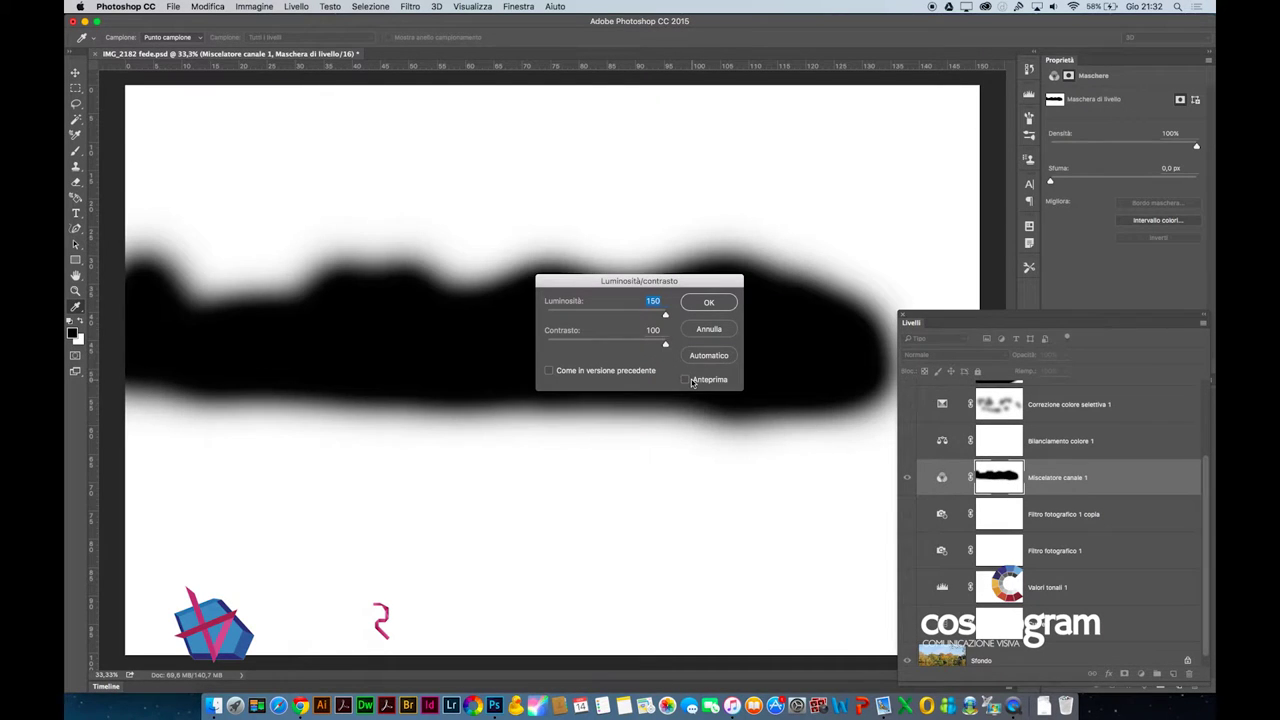
pyautogui.click(687, 380)
pyautogui.click(687, 380)
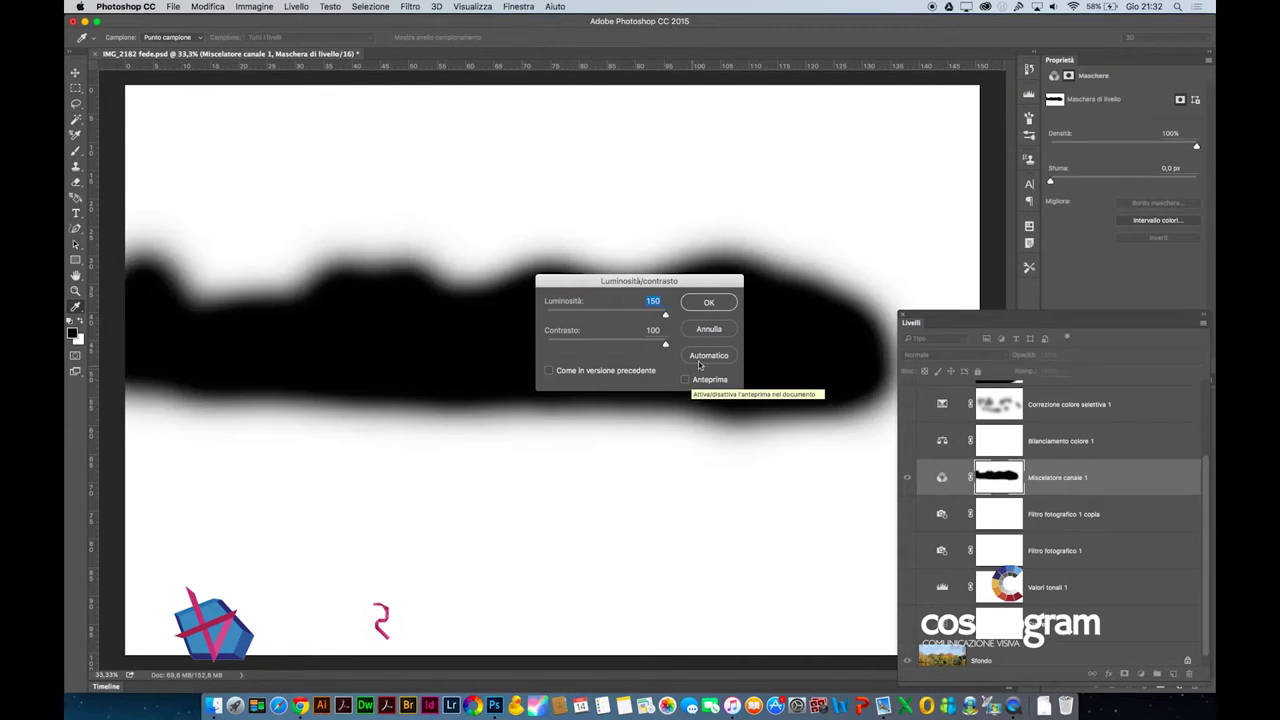
pyautogui.press('Escape')
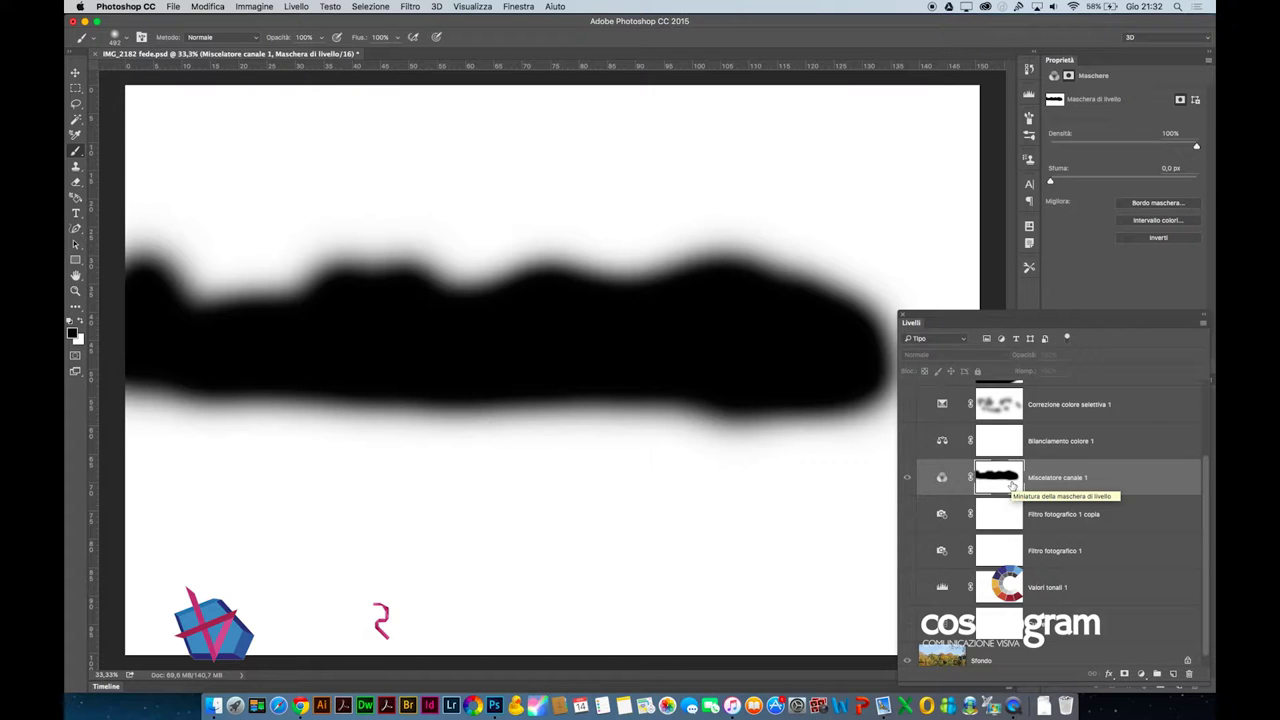
# Step: Apply Brightness/Contrast with contrast 100 and brightness 95 to the mask, returning to the photo
pyautogui.click(268, 4)
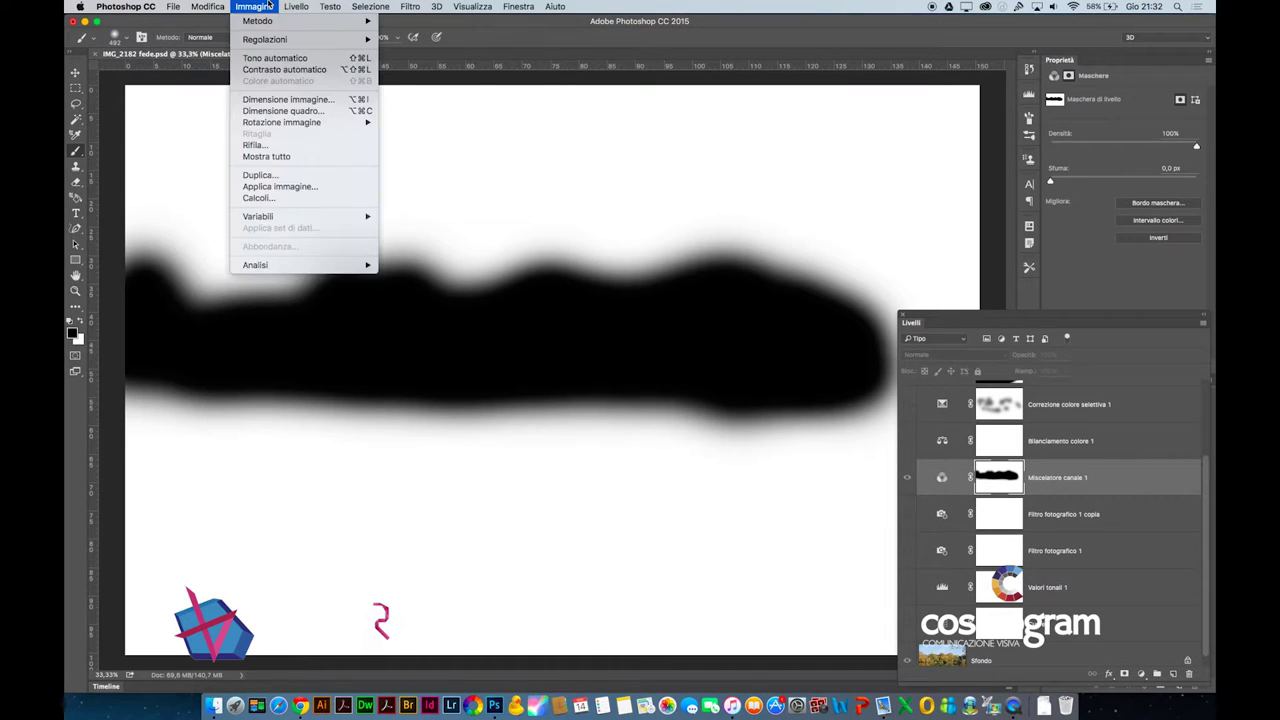
pyautogui.moveTo(265, 39)
pyautogui.click(452, 40)
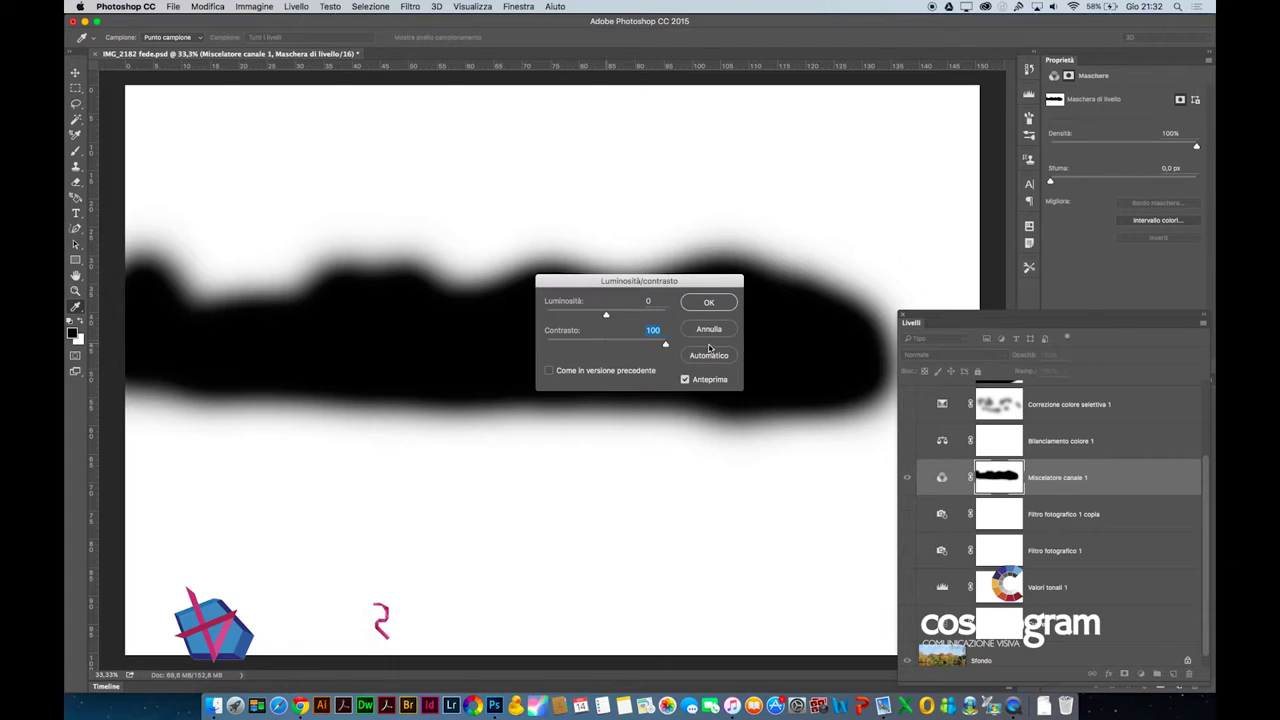
pyautogui.moveTo(606, 344); pyautogui.dragTo(721, 350)
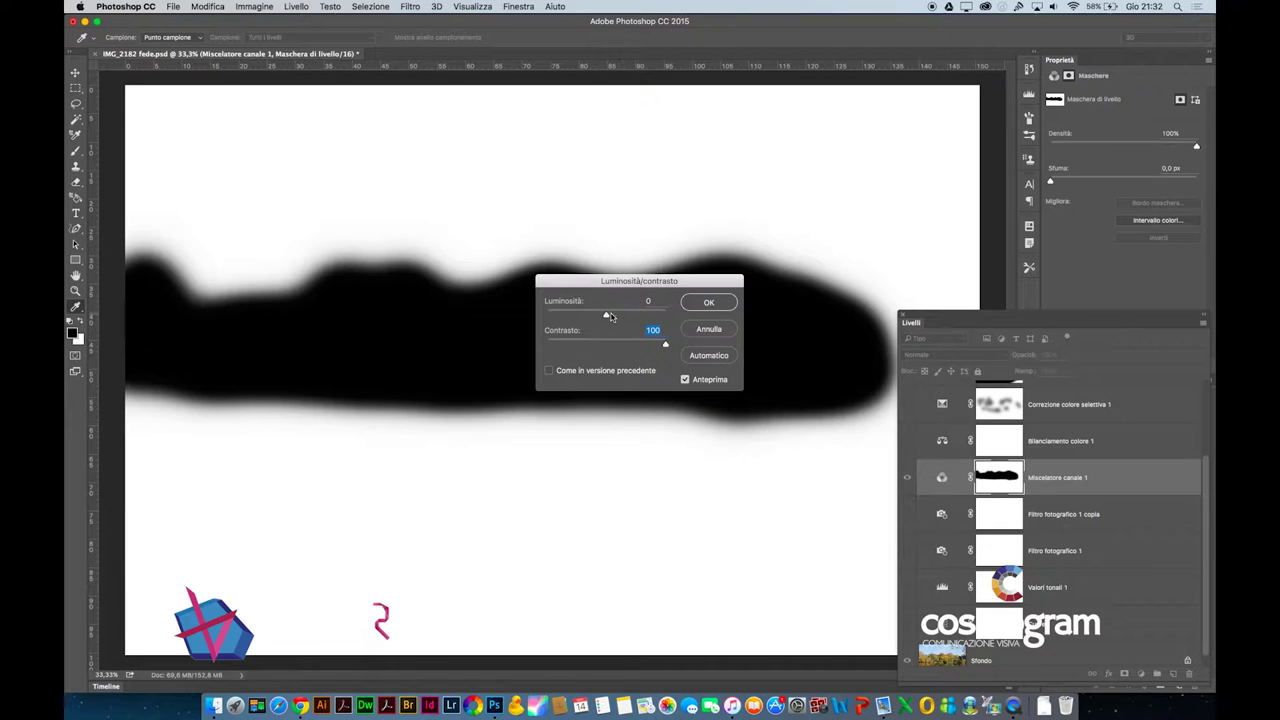
pyautogui.moveTo(607, 316); pyautogui.dragTo(644, 317)
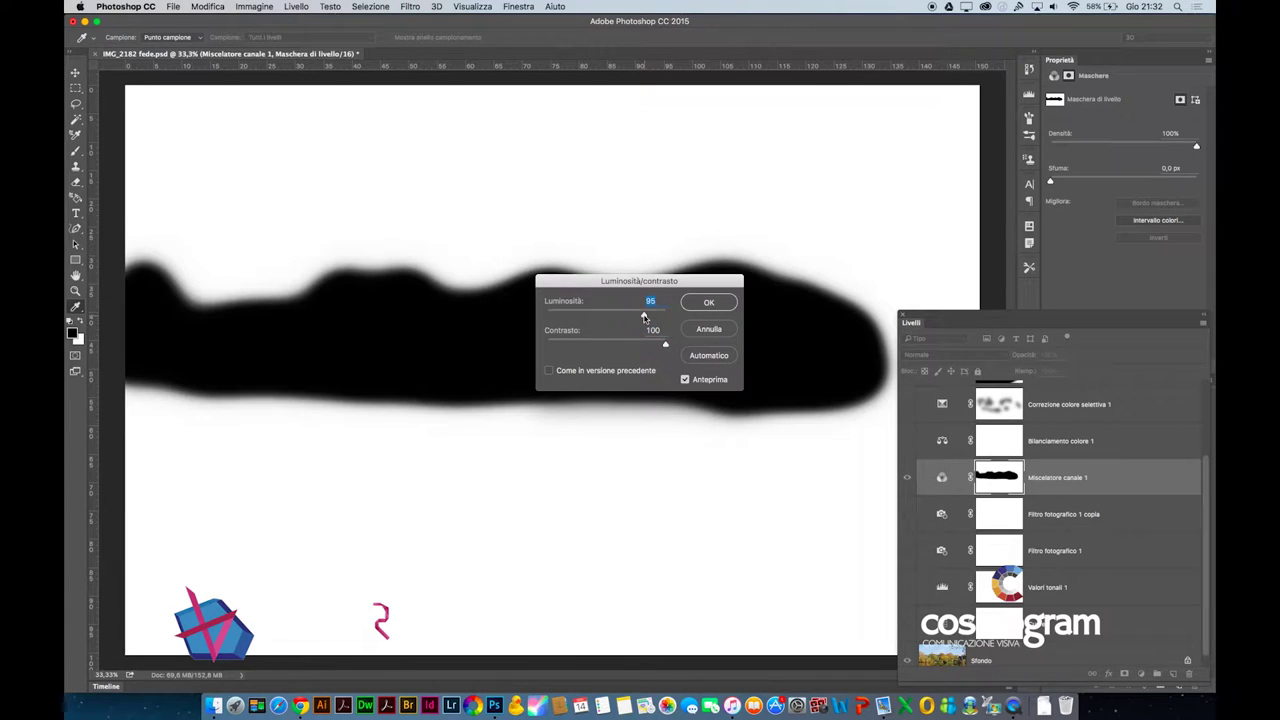
pyautogui.click(700, 380)
pyautogui.click(701, 380)
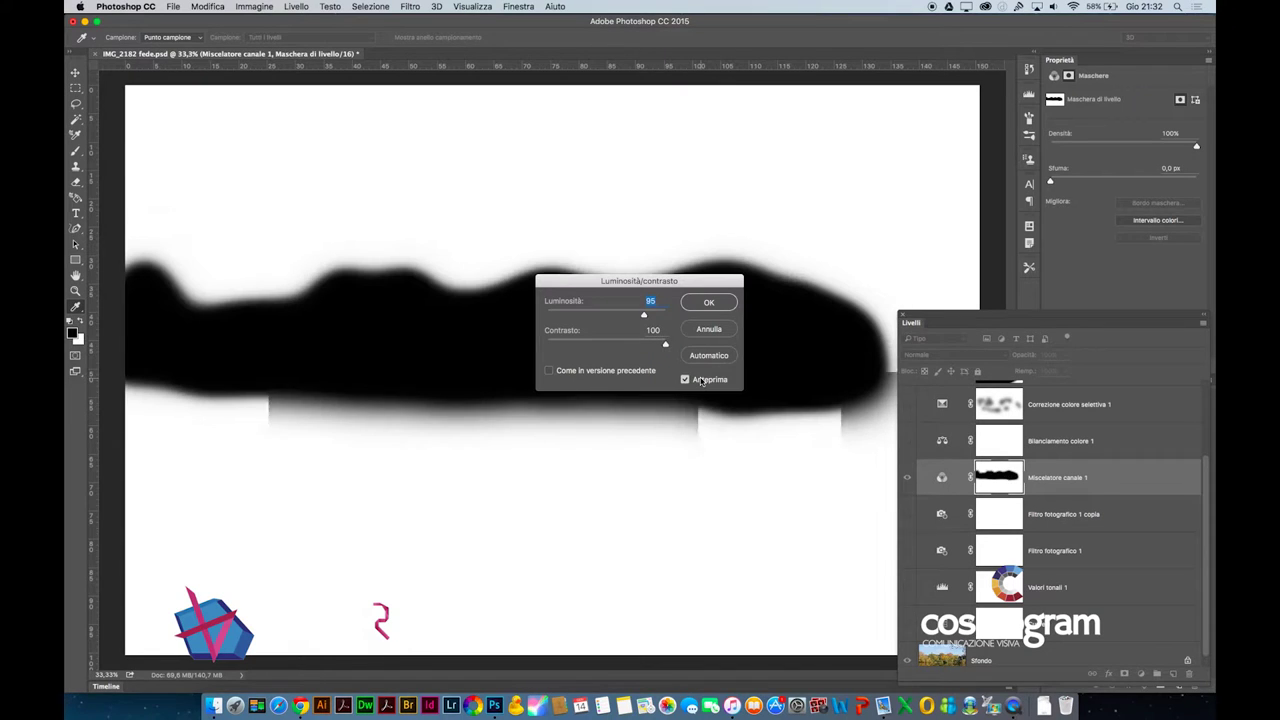
pyautogui.click(701, 380)
pyautogui.click(702, 381)
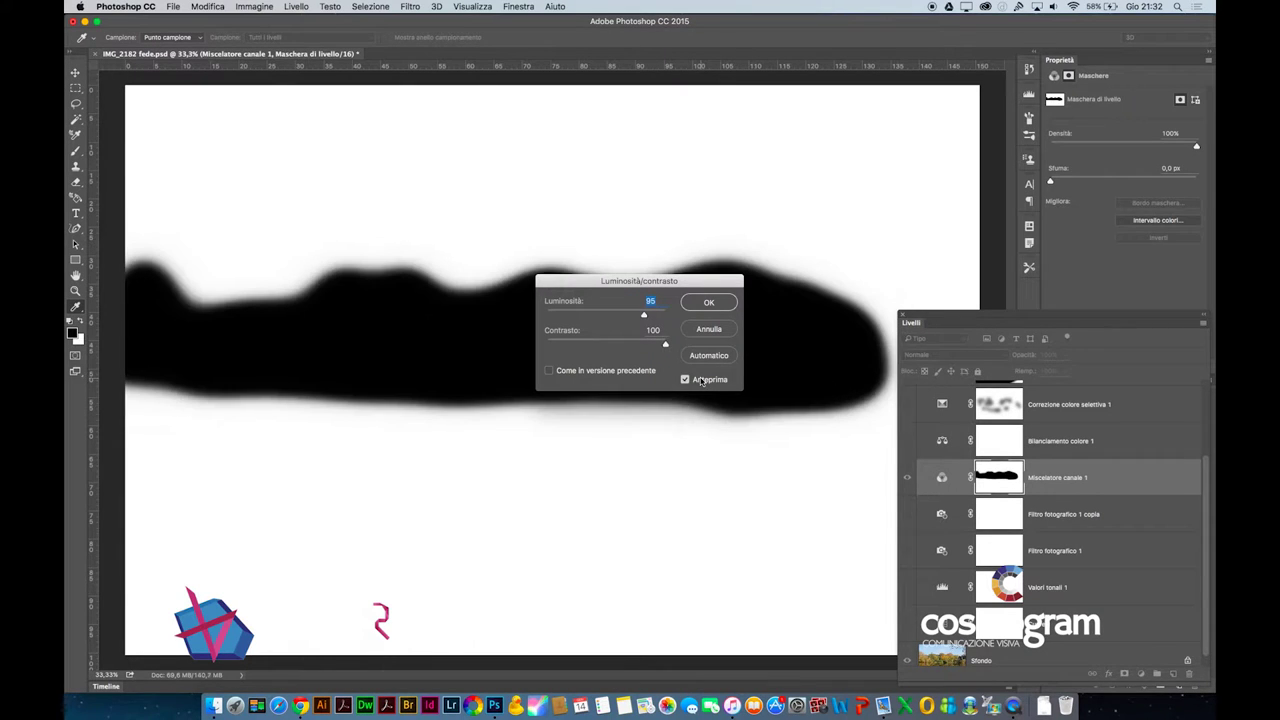
pyautogui.click(702, 381)
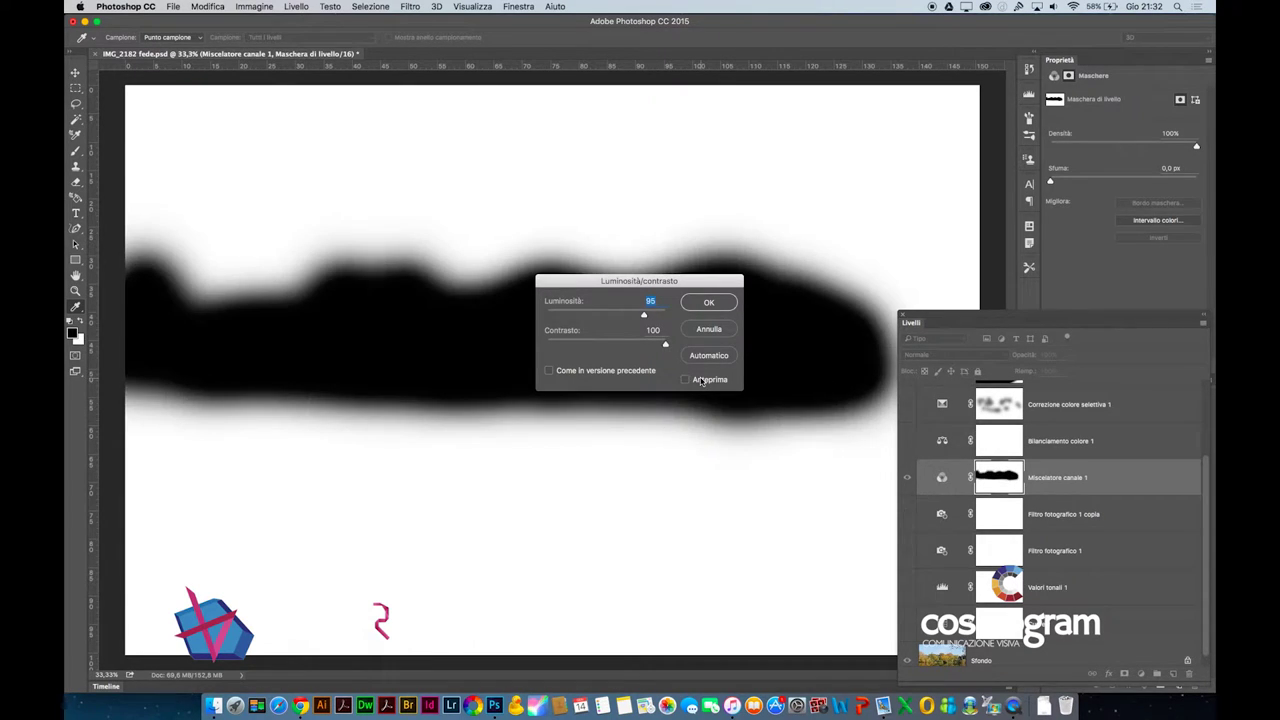
pyautogui.click(702, 381)
pyautogui.click(702, 381)
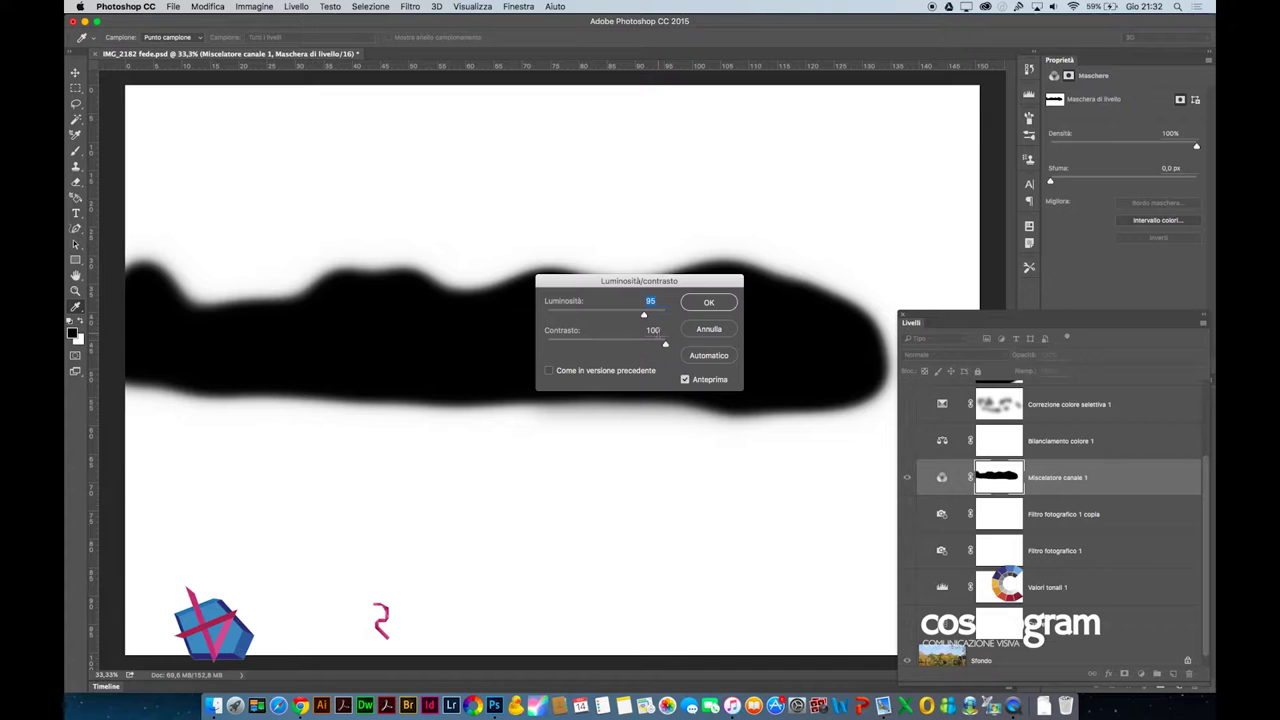
pyautogui.click(708, 302)
pyautogui.click(941, 478)
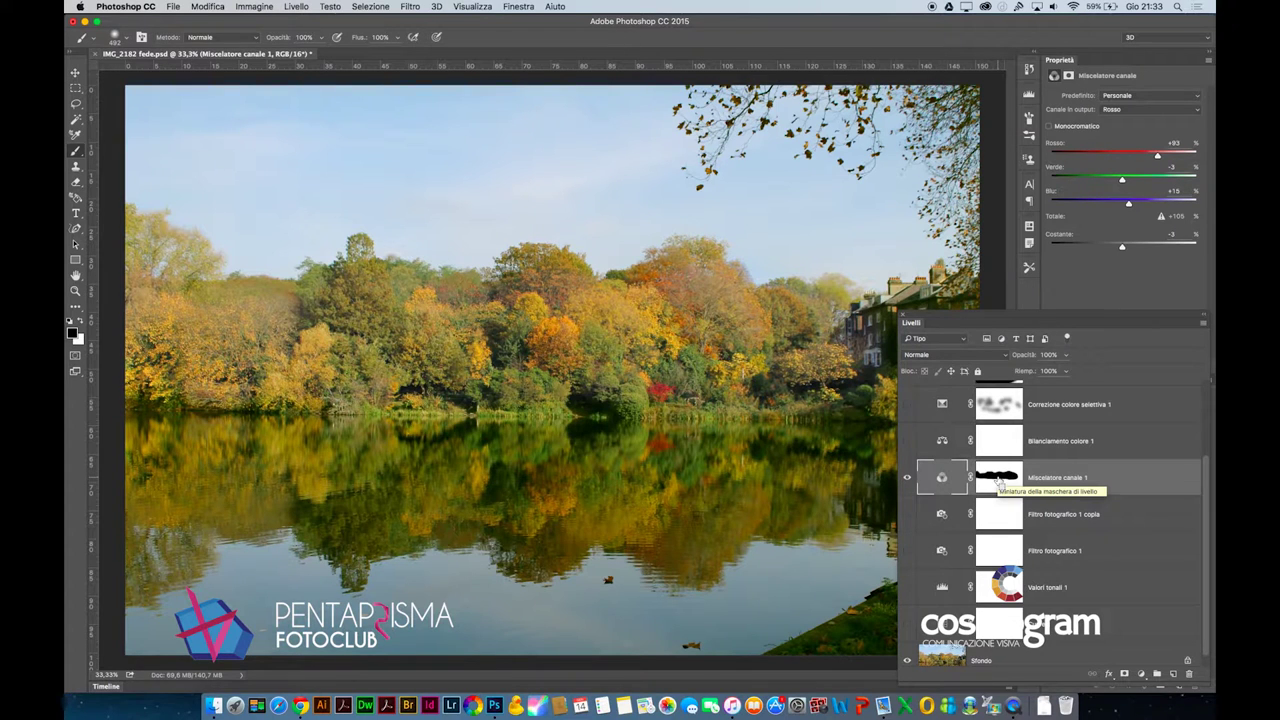
# Step: Undo/redo and toggle the Miscelatore canale 1 mask to compare the photo with and without it
pyautogui.hotkey('ctrl', 'z')
pyautogui.hotkey('ctrl', 'z')
pyautogui.hotkey('ctrl', 'z')
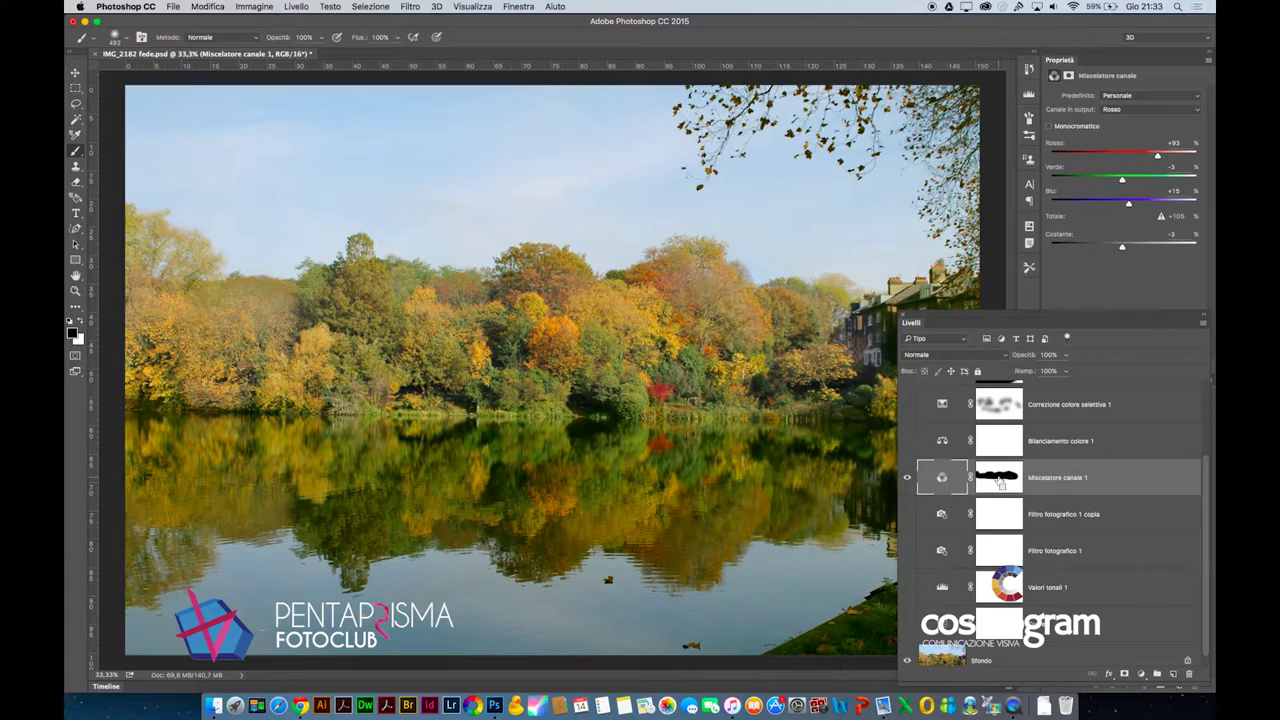
pyautogui.hotkey('ctrl', 'z')
pyautogui.scroll(8, 597, 377)
pyautogui.scroll(-3, 597, 377)
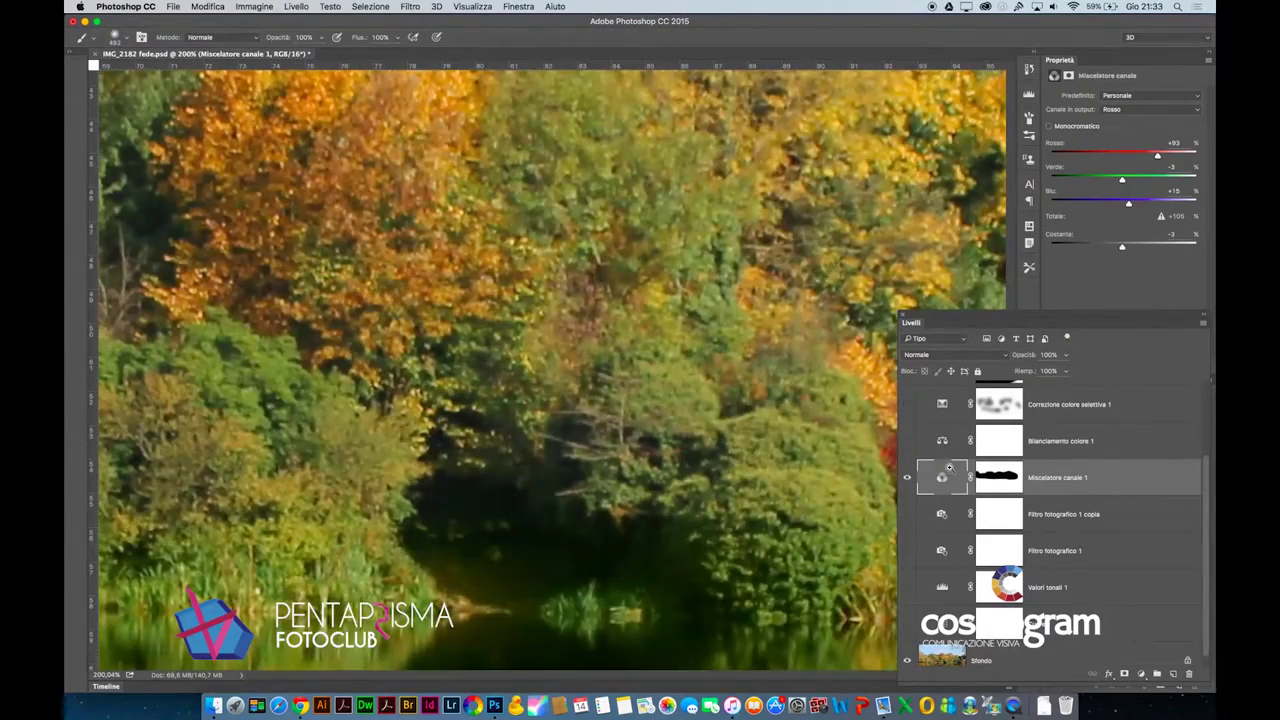
pyautogui.keyDown('shift'); pyautogui.click(1000, 480); pyautogui.keyUp('shift')
pyautogui.keyDown('shift'); pyautogui.click(1002, 481); pyautogui.keyUp('shift')
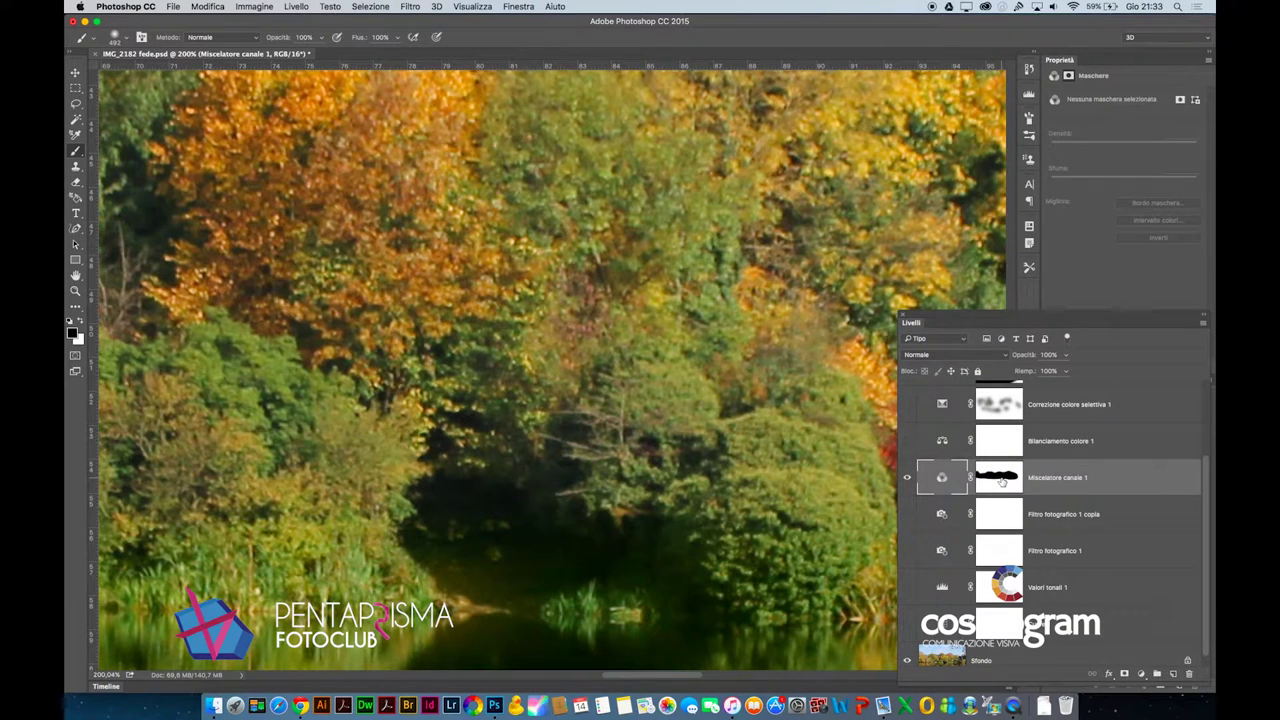
pyautogui.keyDown('shift'); pyautogui.click(1002, 481); pyautogui.keyUp('shift')
pyautogui.keyDown('shift'); pyautogui.click(1002, 481); pyautogui.keyUp('shift')
pyautogui.keyDown('shift'); pyautogui.click(1003, 483); pyautogui.keyUp('shift')
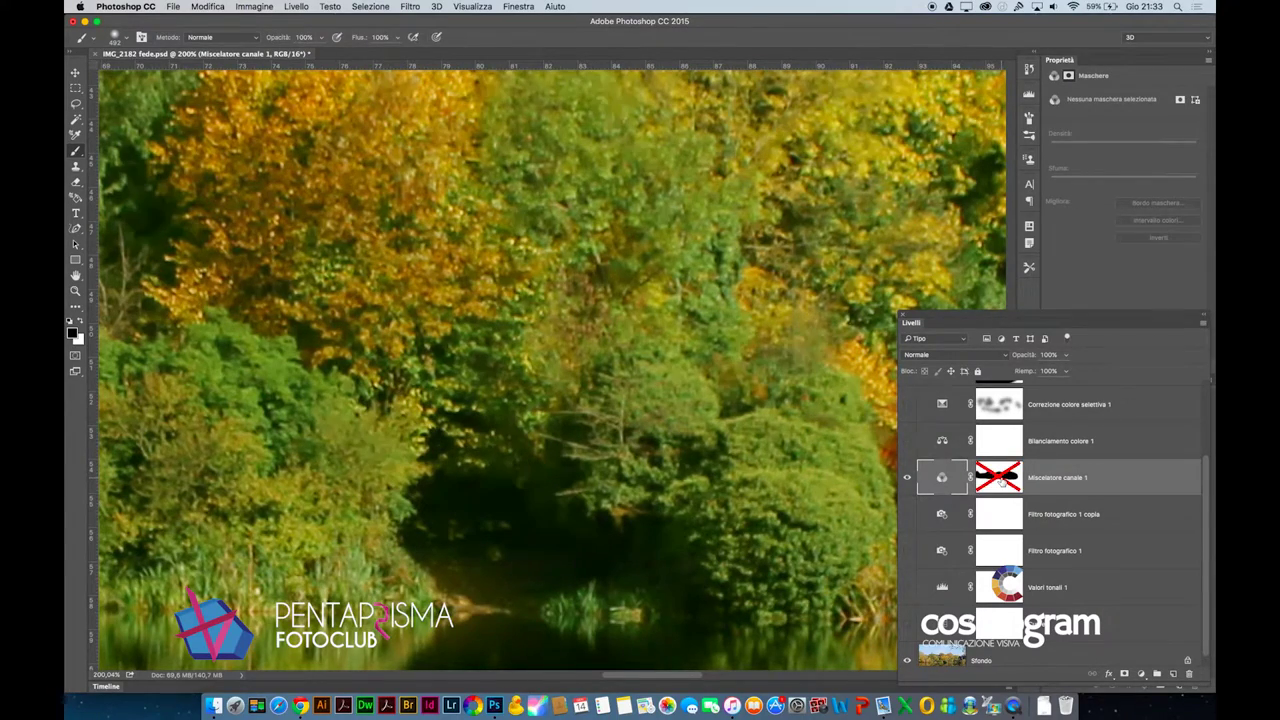
pyautogui.keyDown('shift'); pyautogui.click(1002, 481); pyautogui.keyUp('shift')
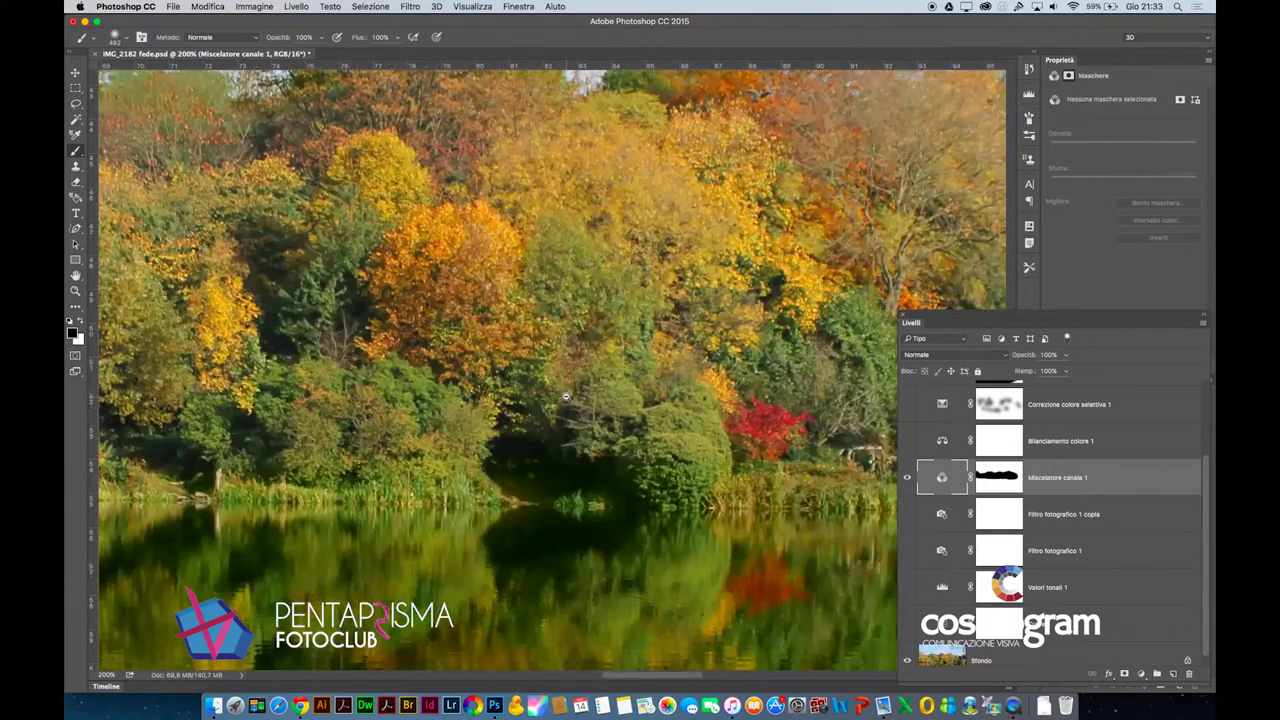
pyautogui.press('super+minus')
pyautogui.press('super+minus')
pyautogui.press('super+minus')
pyautogui.press('super+minus')
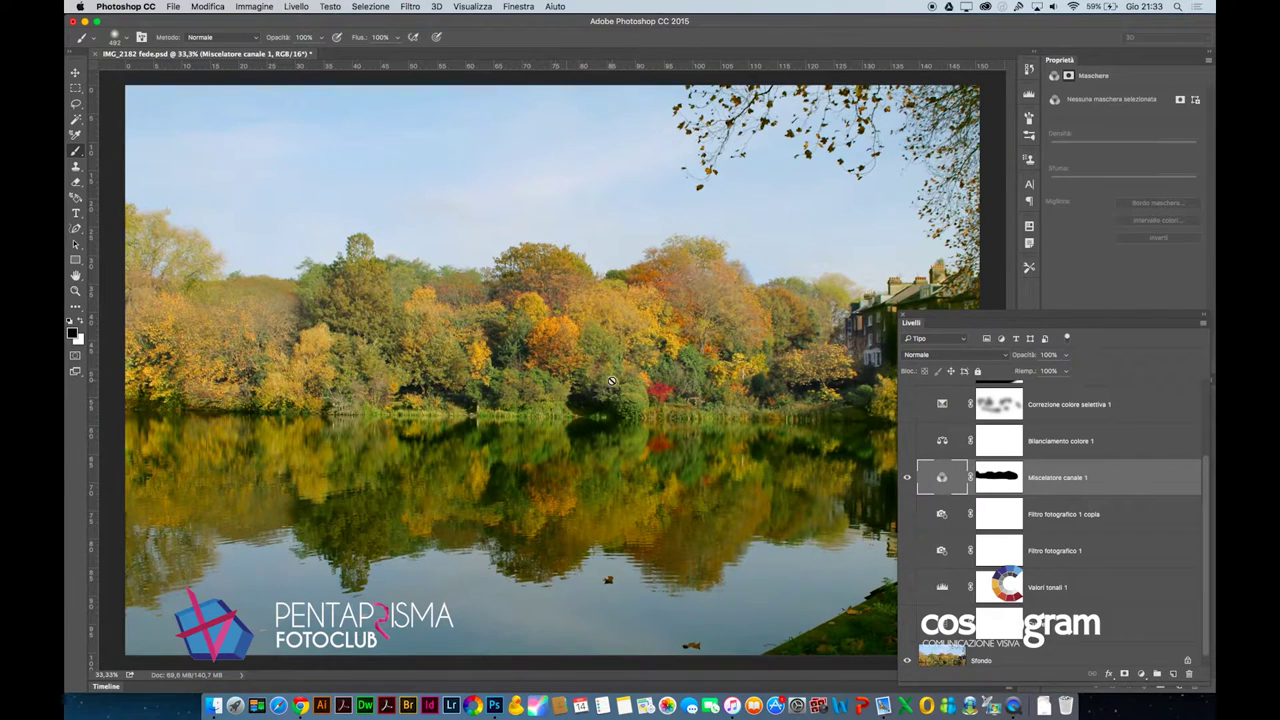
pyautogui.keyDown('shift'); pyautogui.click(1002, 481); pyautogui.keyUp('shift')
# Step: Hide the Miscelatore canale 1 layer, select Sfondo, and adjust the brush size
pyautogui.click(908, 479)
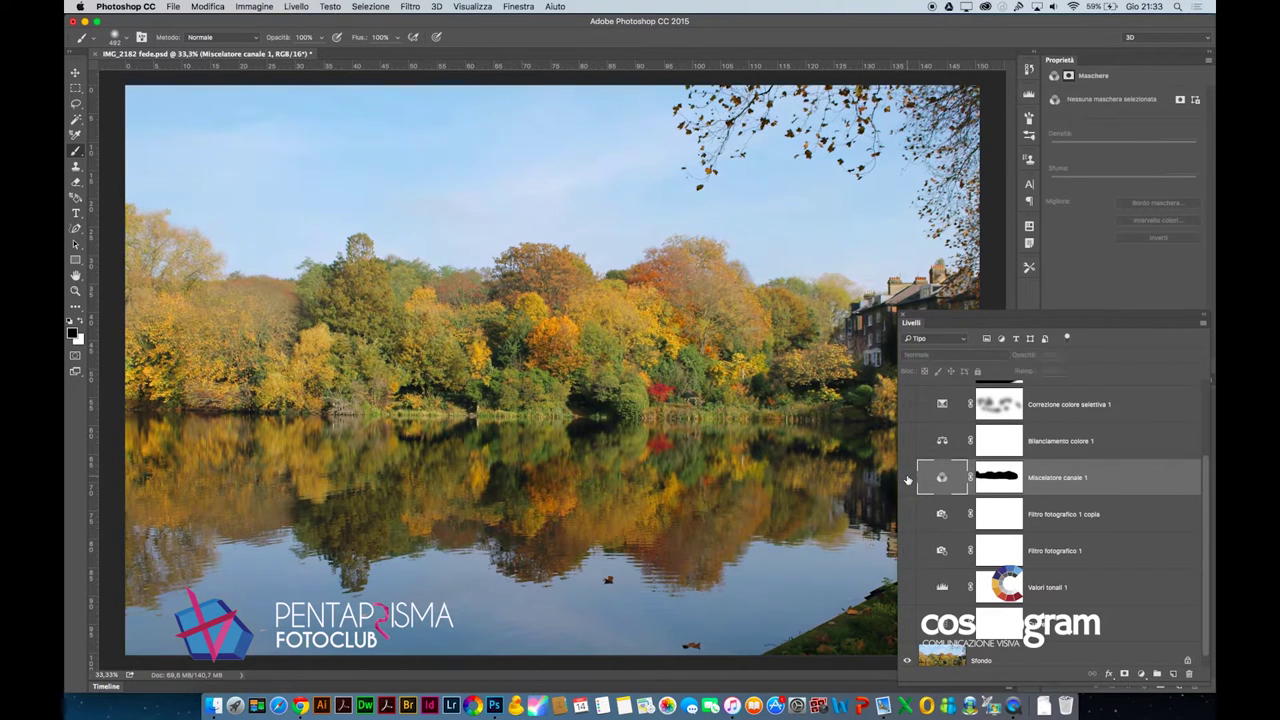
pyautogui.scroll(-1, 921, 483)
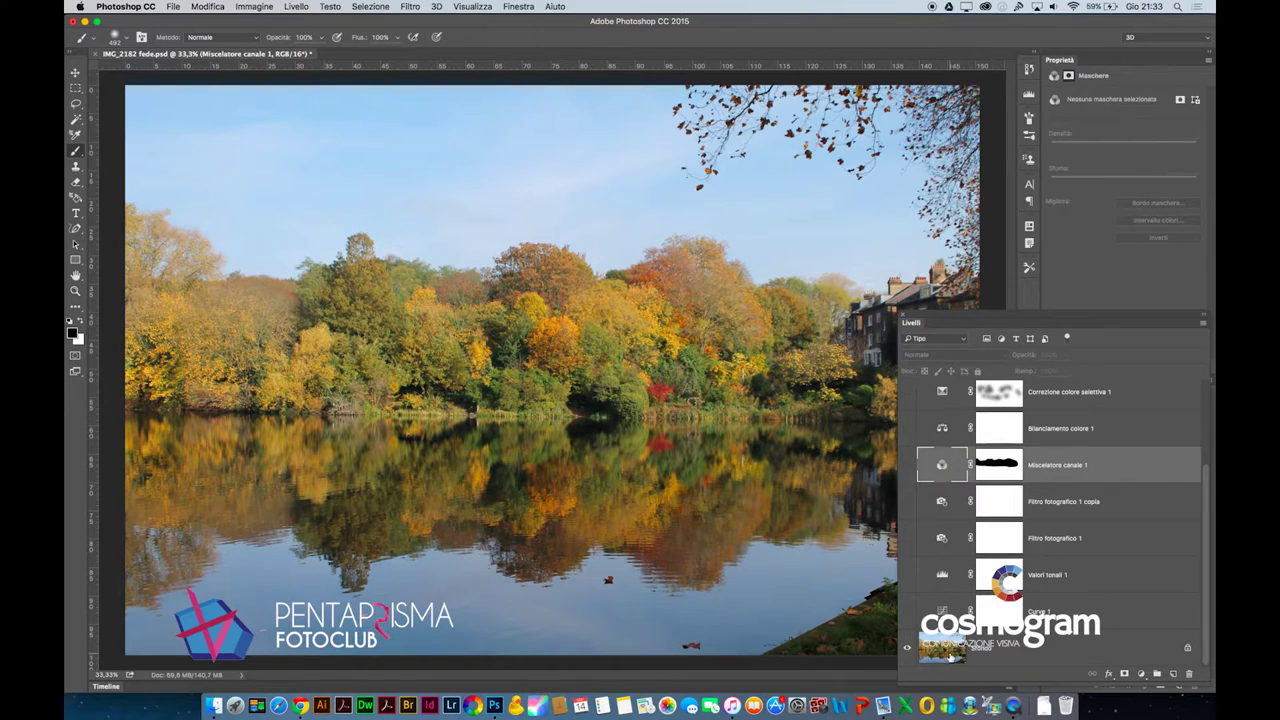
pyautogui.click(947, 648)
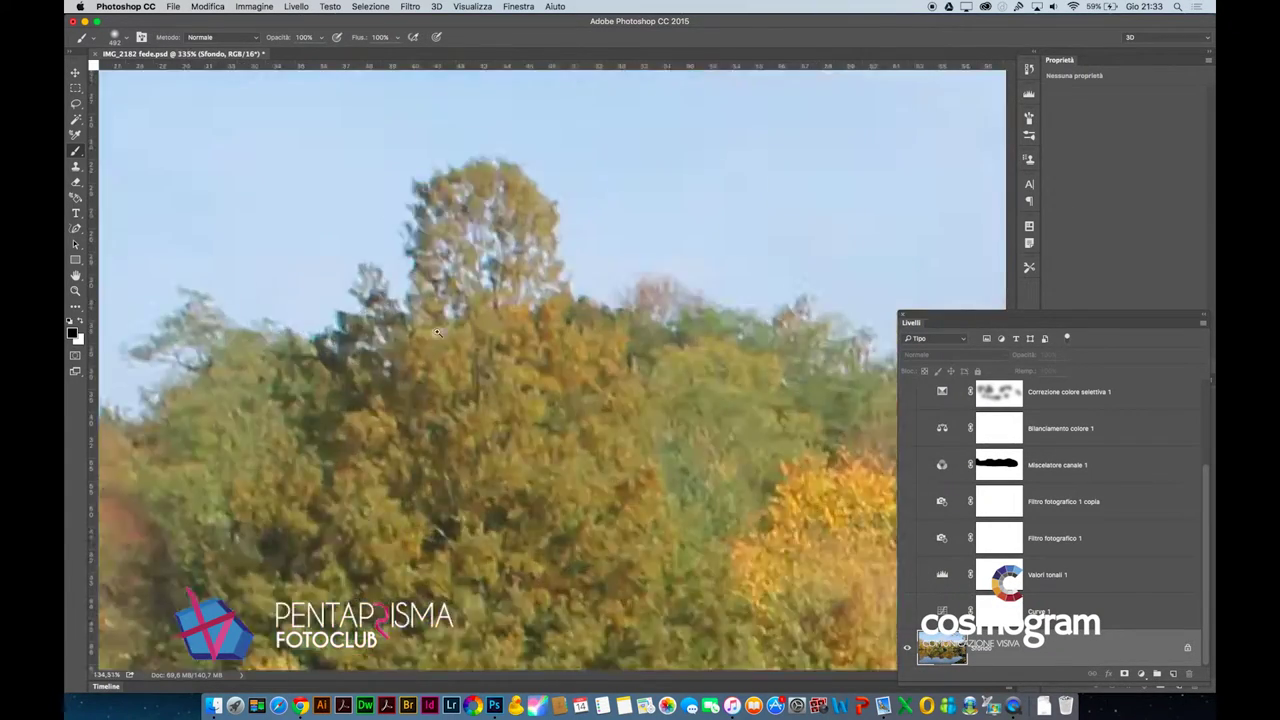
pyautogui.scroll(10, 340, 259)
pyautogui.moveTo(432, 304); pyautogui.dragTo(662, 300)
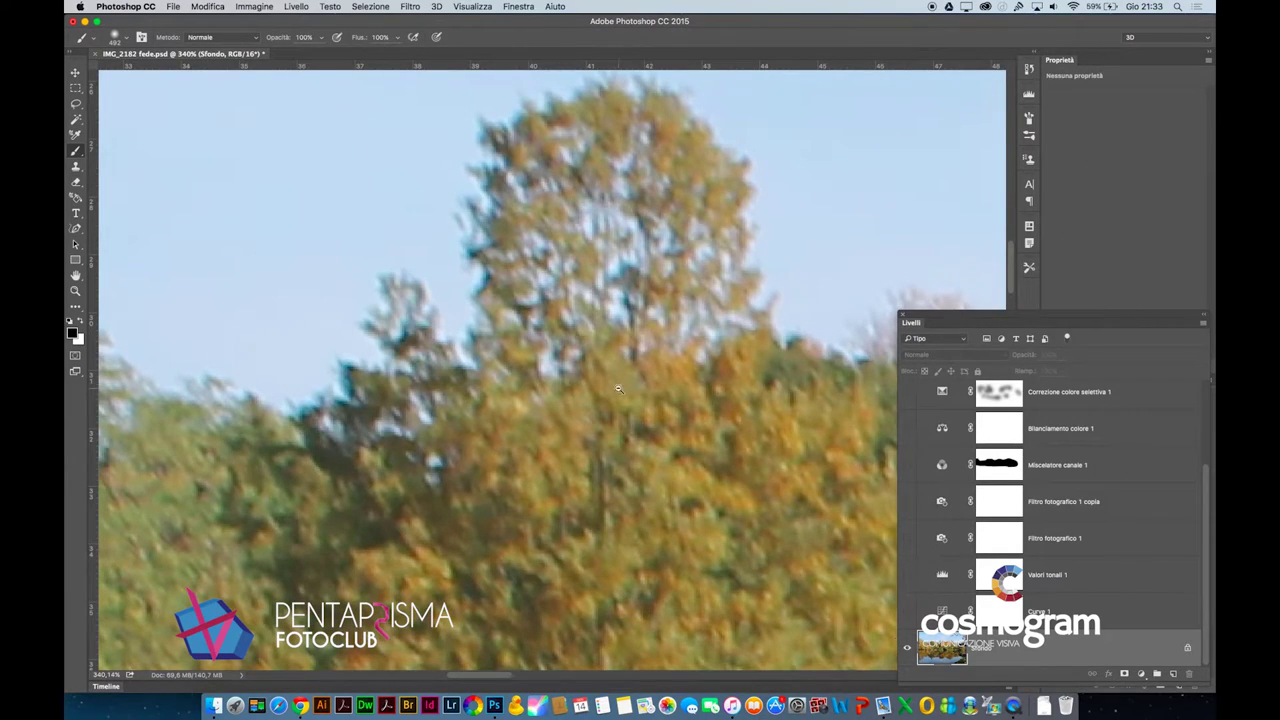
pyautogui.scroll(-2, 588, 300)
pyautogui.scroll(-2, 588, 300)
pyautogui.scroll(-3, 588, 298)
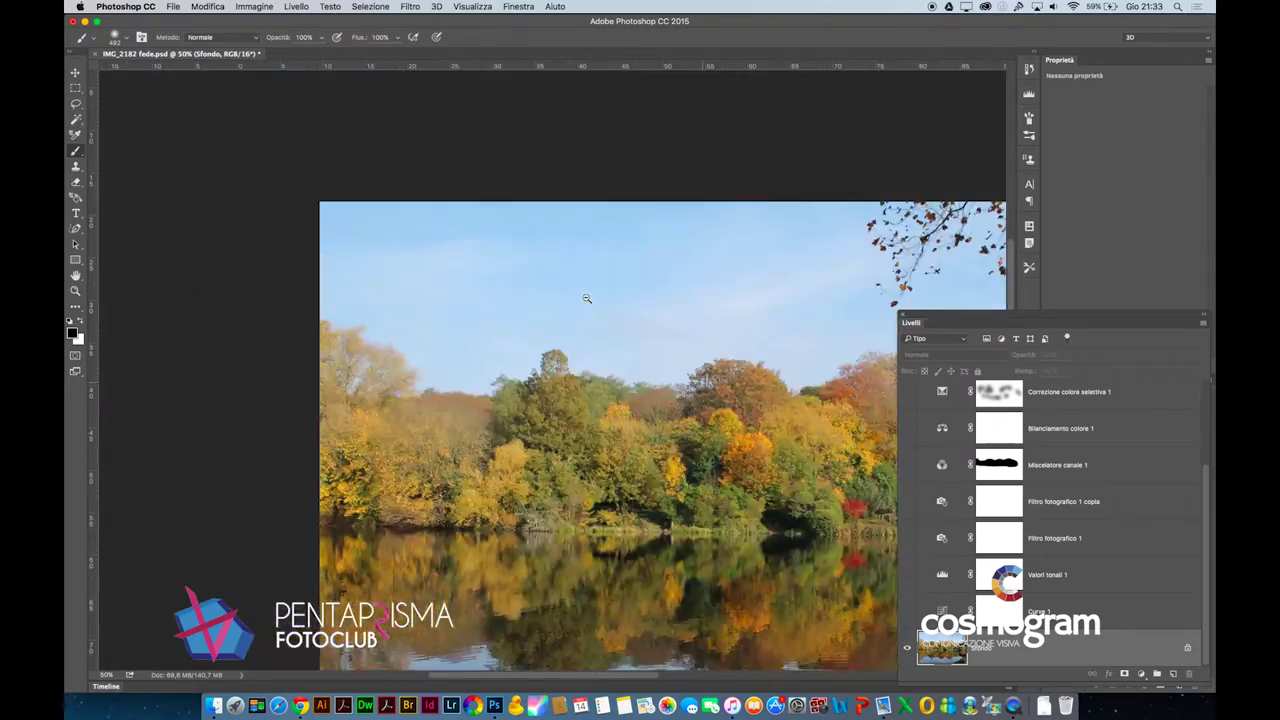
pyautogui.scroll(-2, 558, 352)
pyautogui.scroll(2, 558, 352)
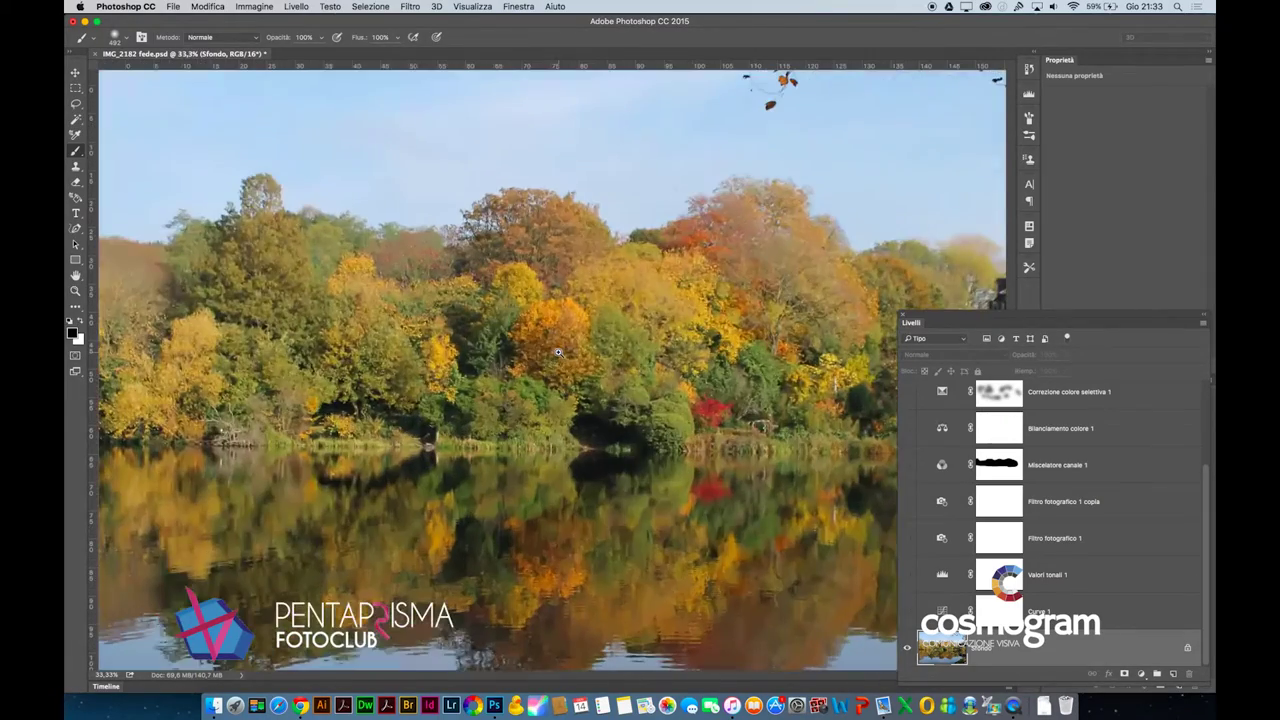
pyautogui.scroll(-1, 646, 399)
pyautogui.scroll(-1, 646, 399)
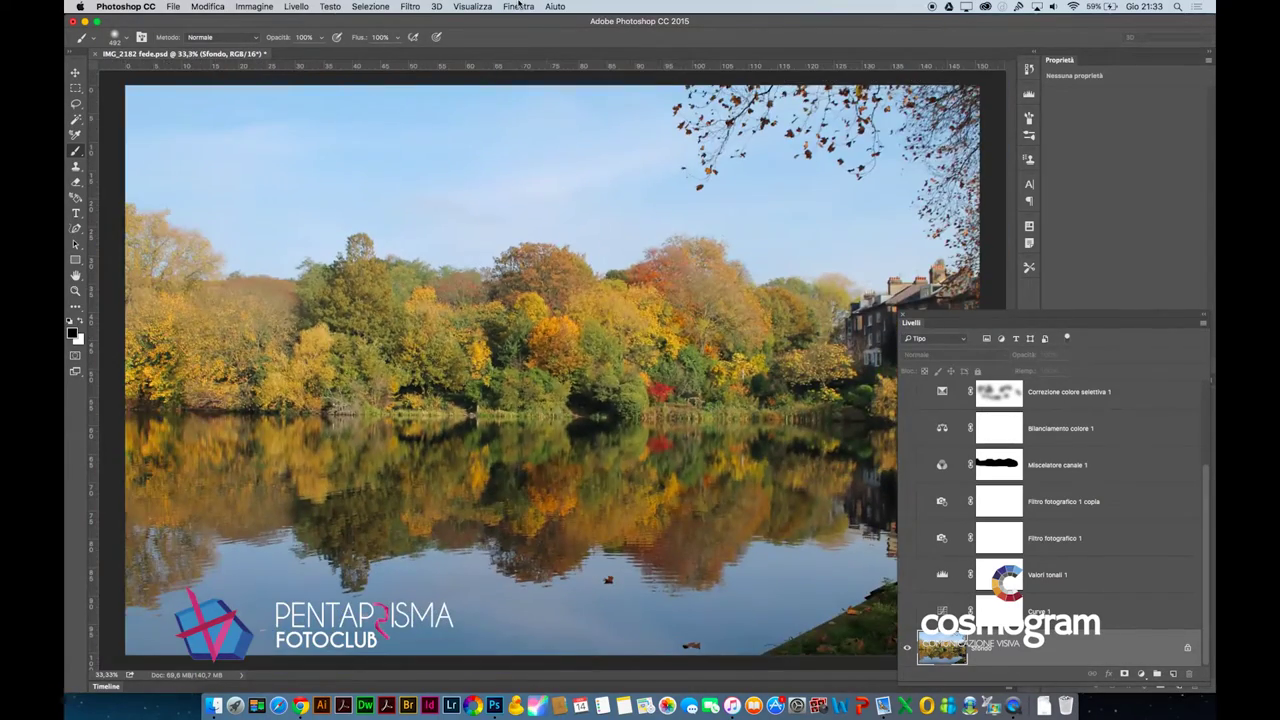
# Step: Show the Channels panel and dock it beside the Layers panel
pyautogui.click(519, 6)
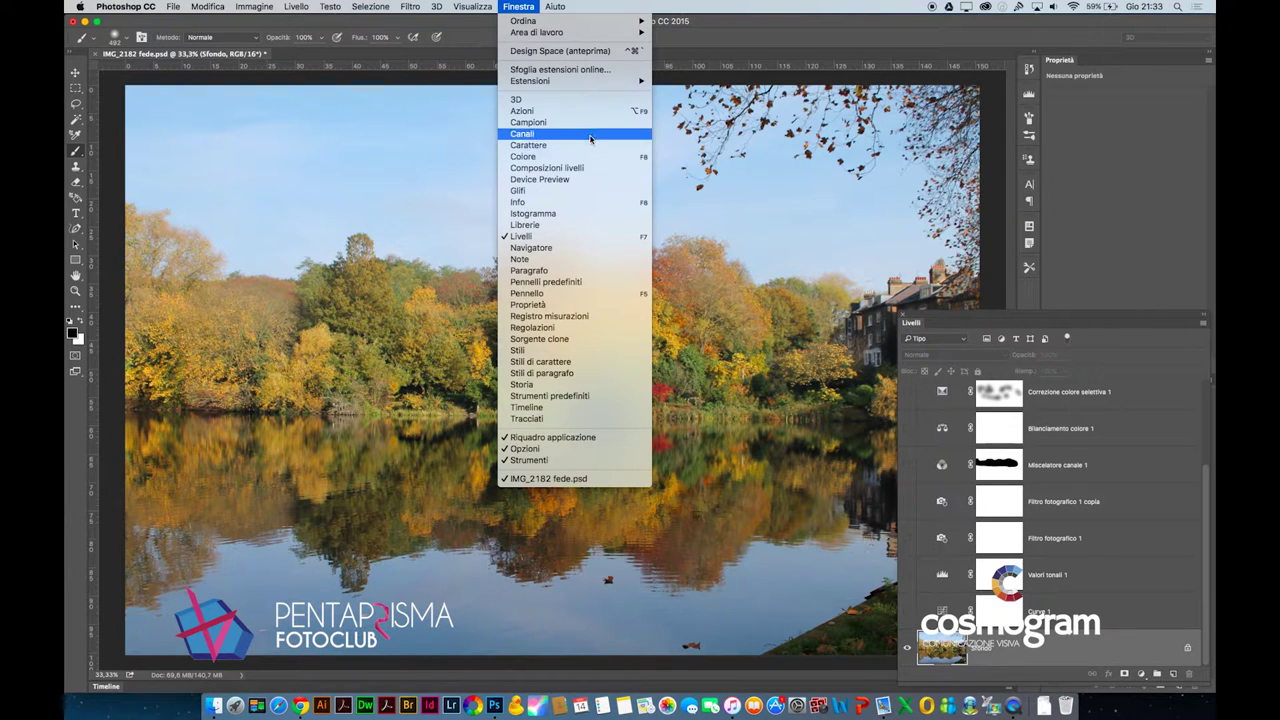
pyautogui.click(590, 134)
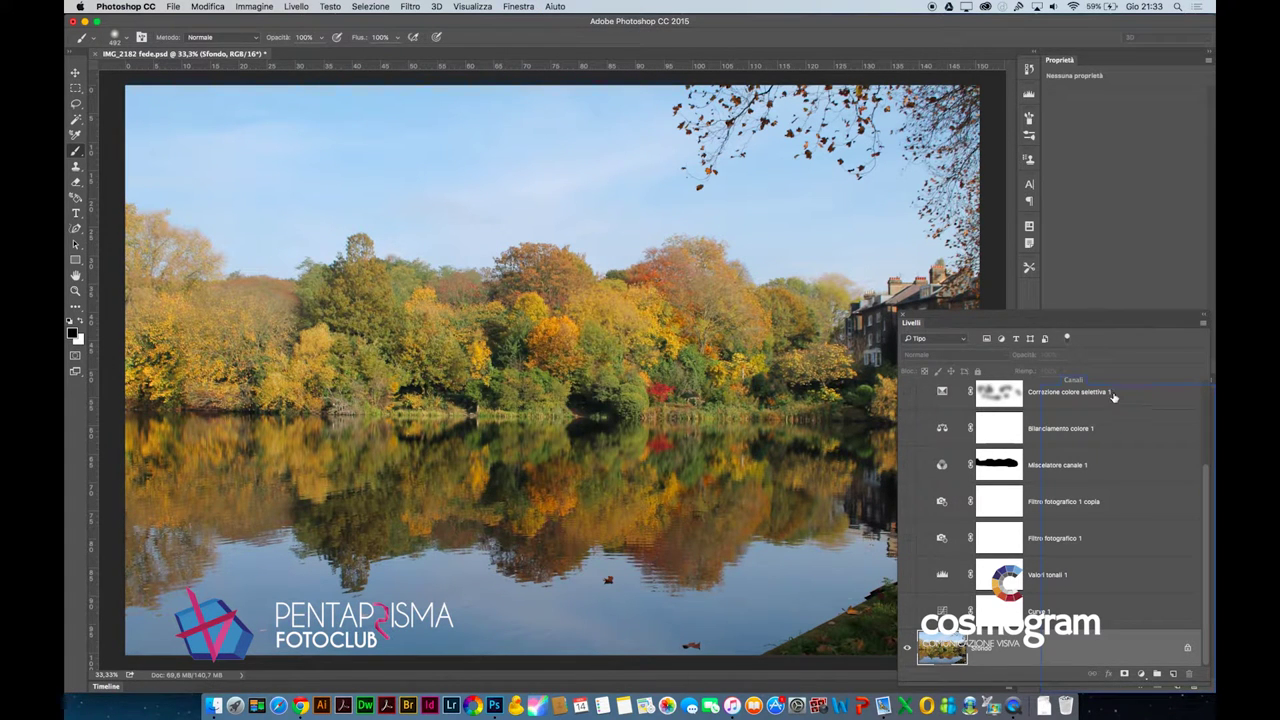
pyautogui.moveTo(1113, 397); pyautogui.dragTo(1094, 320)
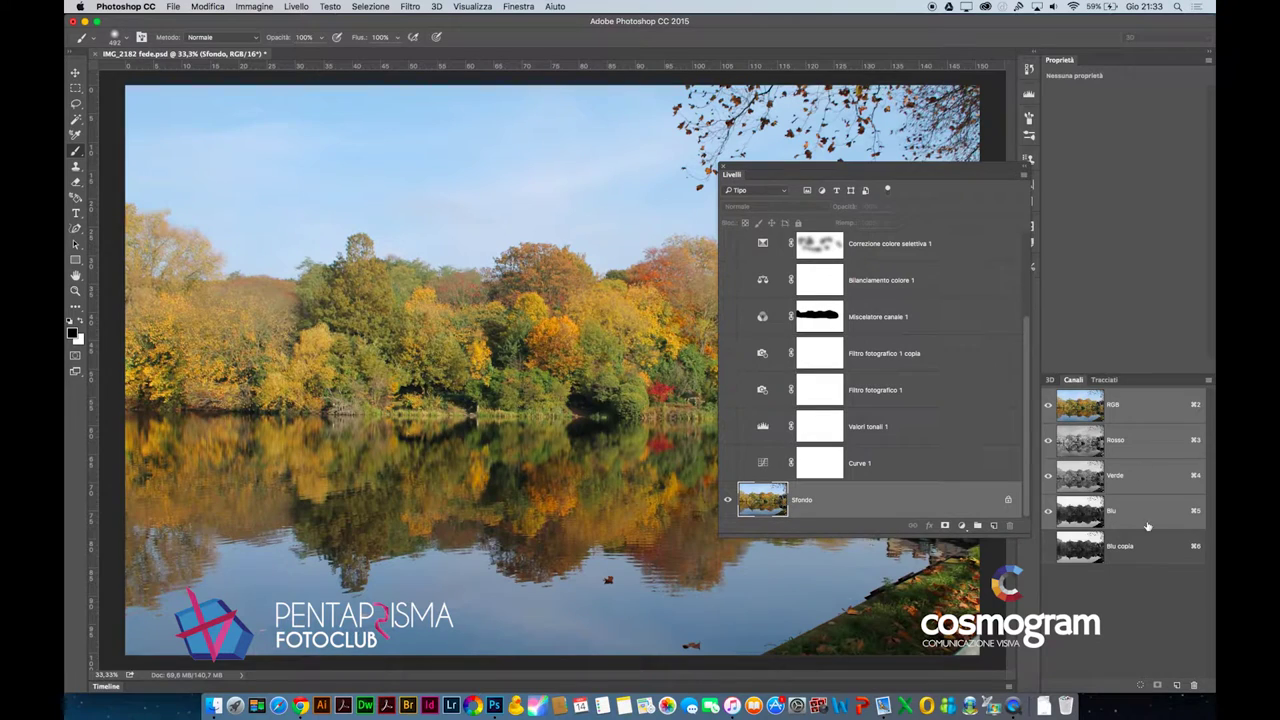
# Step: Preview the Blu, Verde and Rosso channels, then view Blu alone zoomed on the treeline
pyautogui.click(1088, 515)
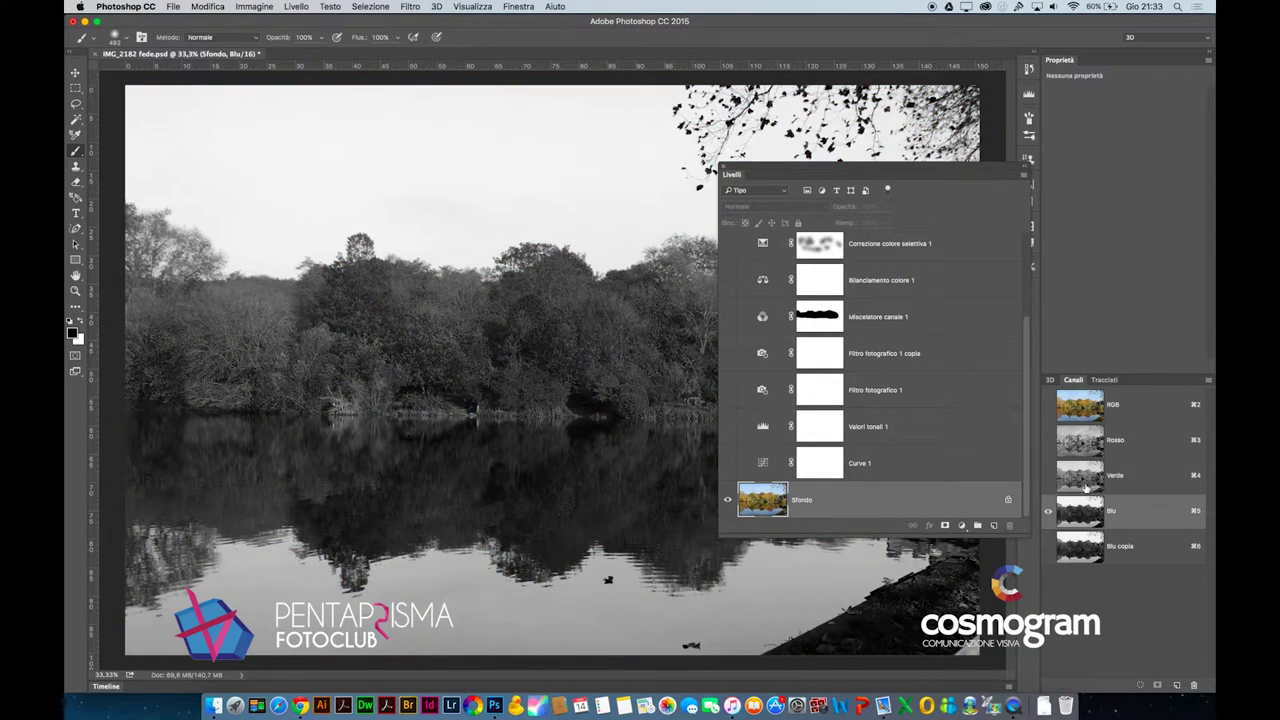
pyautogui.click(1087, 487)
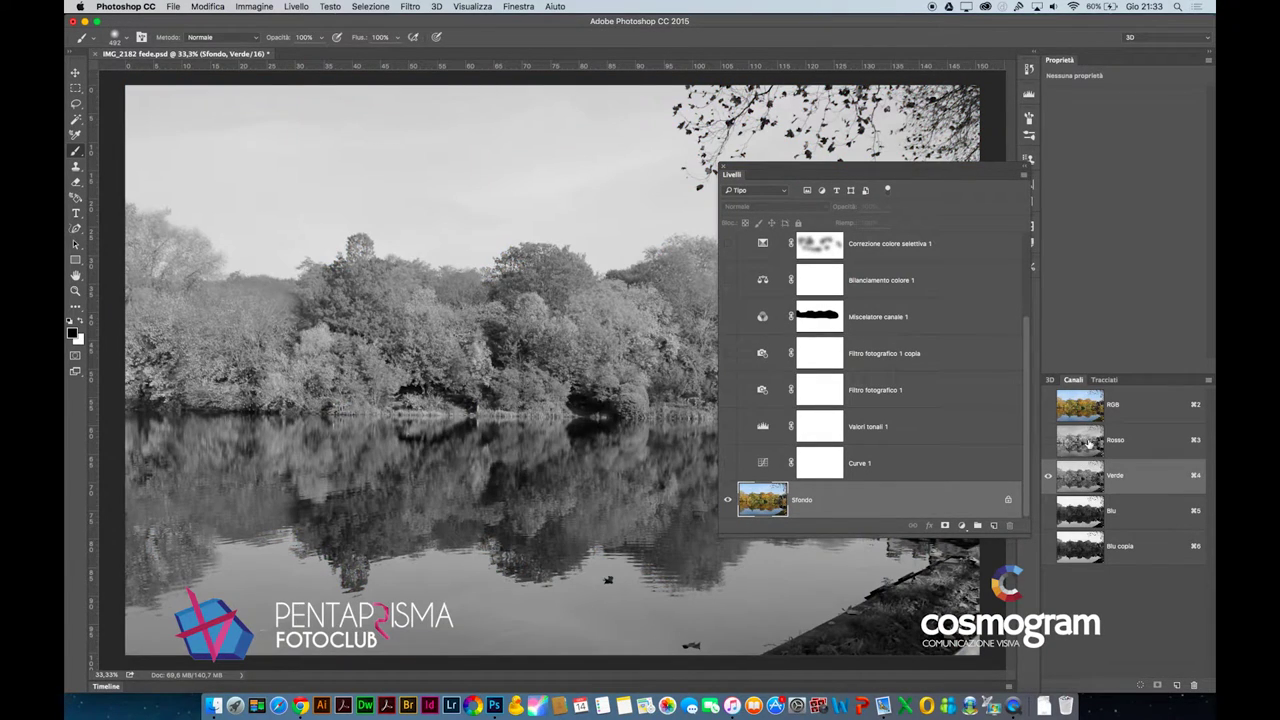
pyautogui.click(1089, 443)
pyautogui.click(1081, 401)
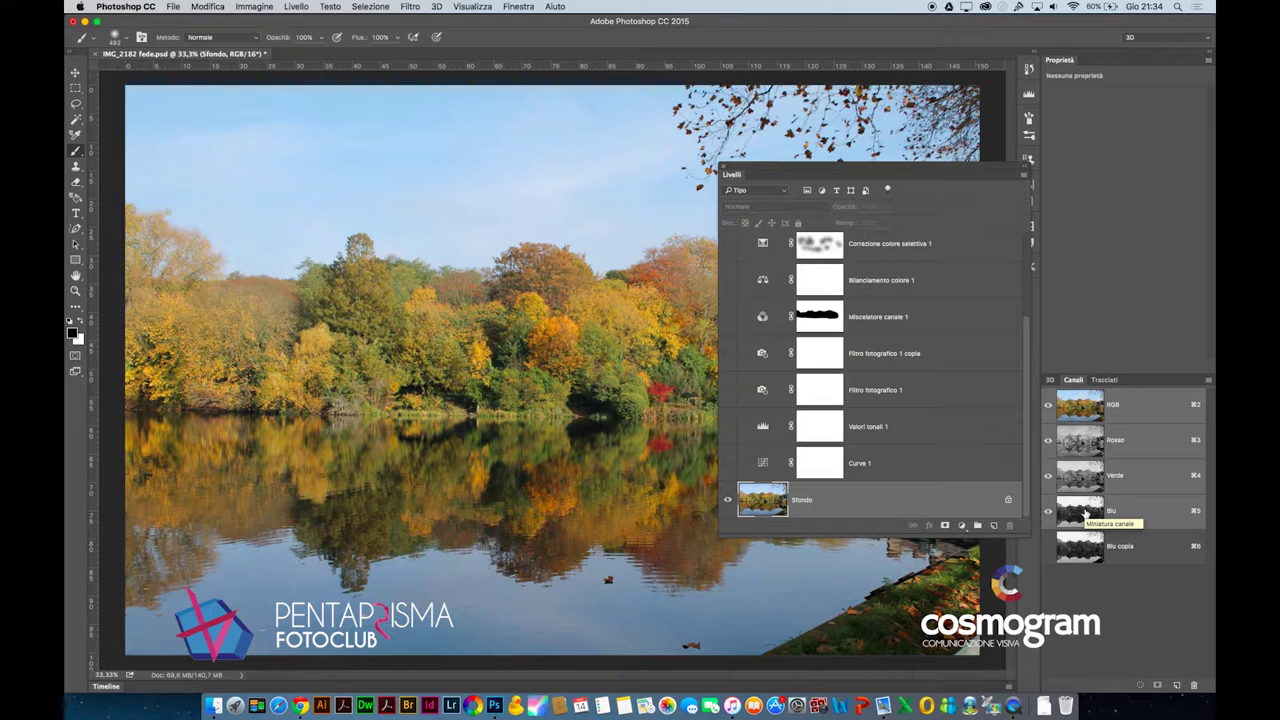
pyautogui.click(1086, 513)
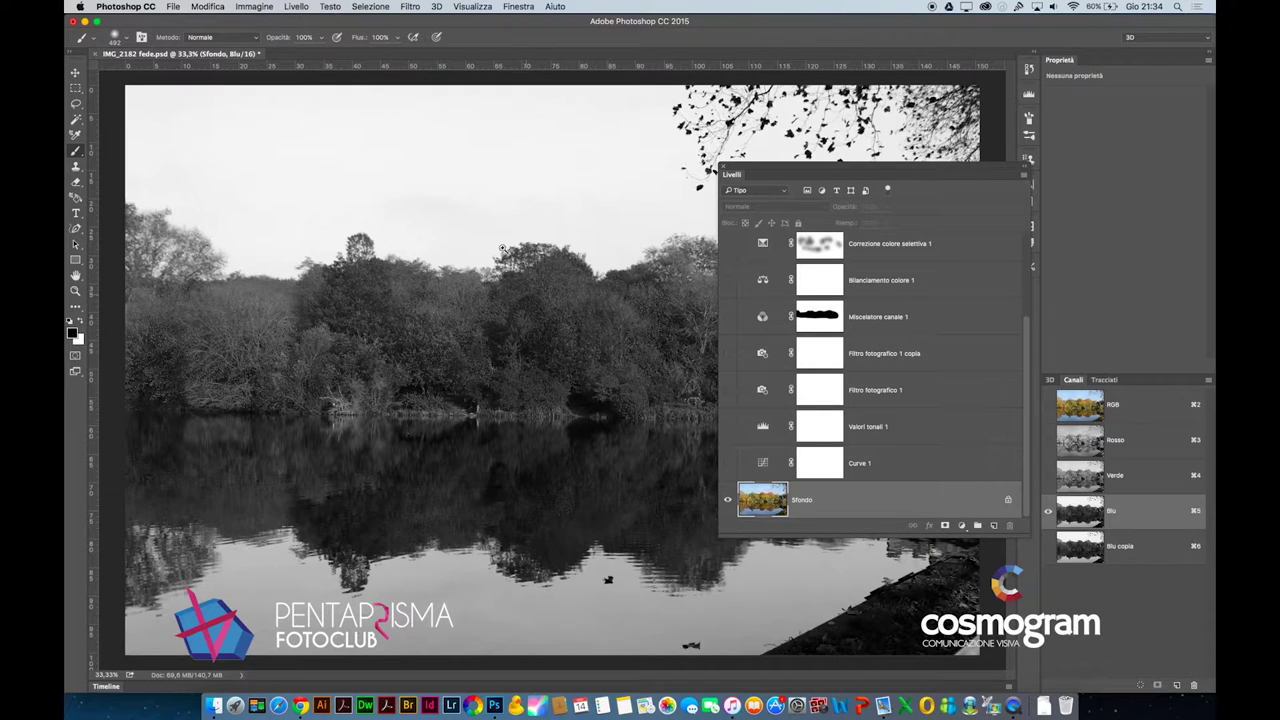
pyautogui.moveTo(528, 298); pyautogui.dragTo(600, 400)
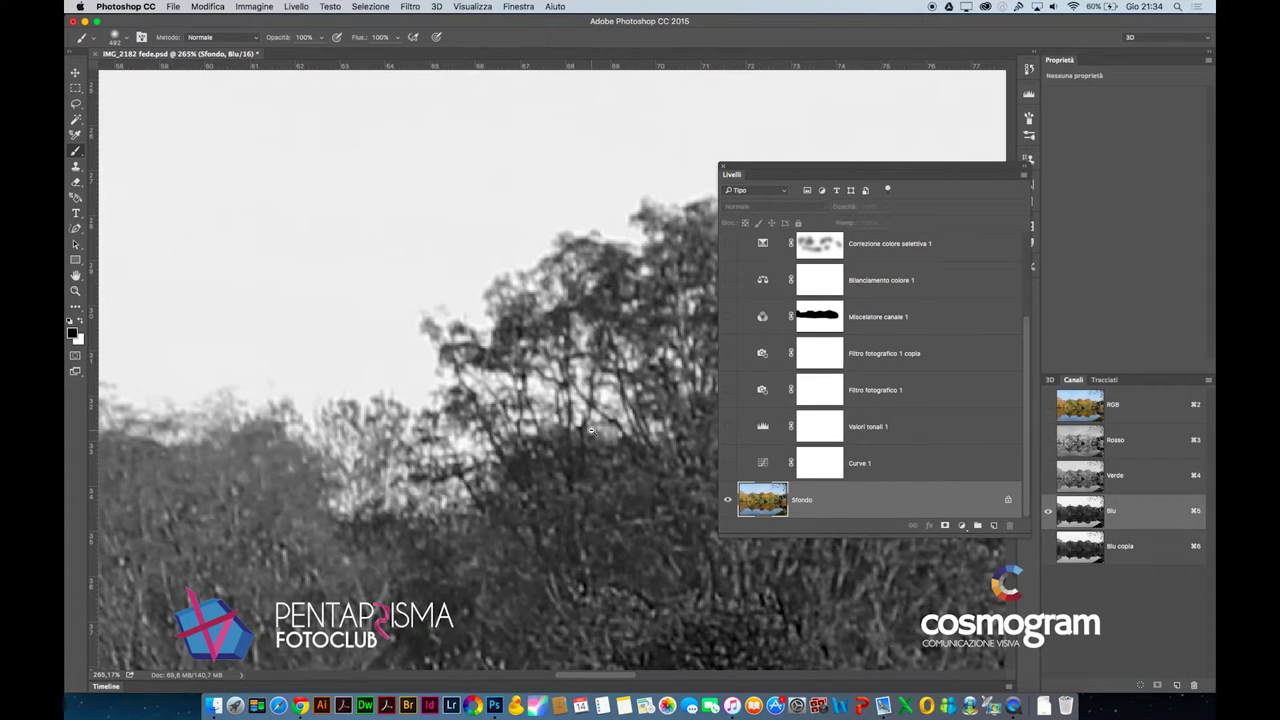
pyautogui.scroll(-5, 590, 430)
pyautogui.scroll(-3, 590, 430)
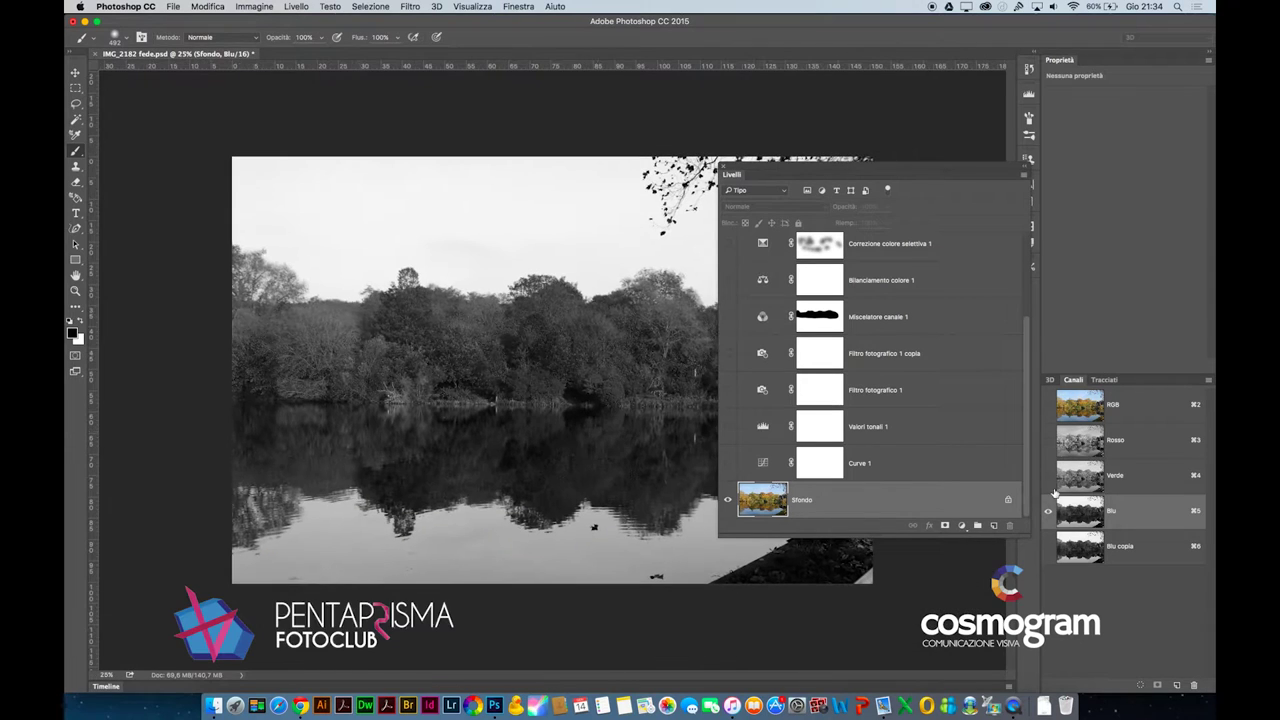
# Step: Duplicate Blu as Blu copia 2 and apply Luminosità/contrasto: contrast 100, brightness -102
pyautogui.moveTo(1090, 510)
pyautogui.mouseDown()
pyautogui.moveTo(1162, 597)
pyautogui.moveTo(1176, 686)
pyautogui.mouseUp()
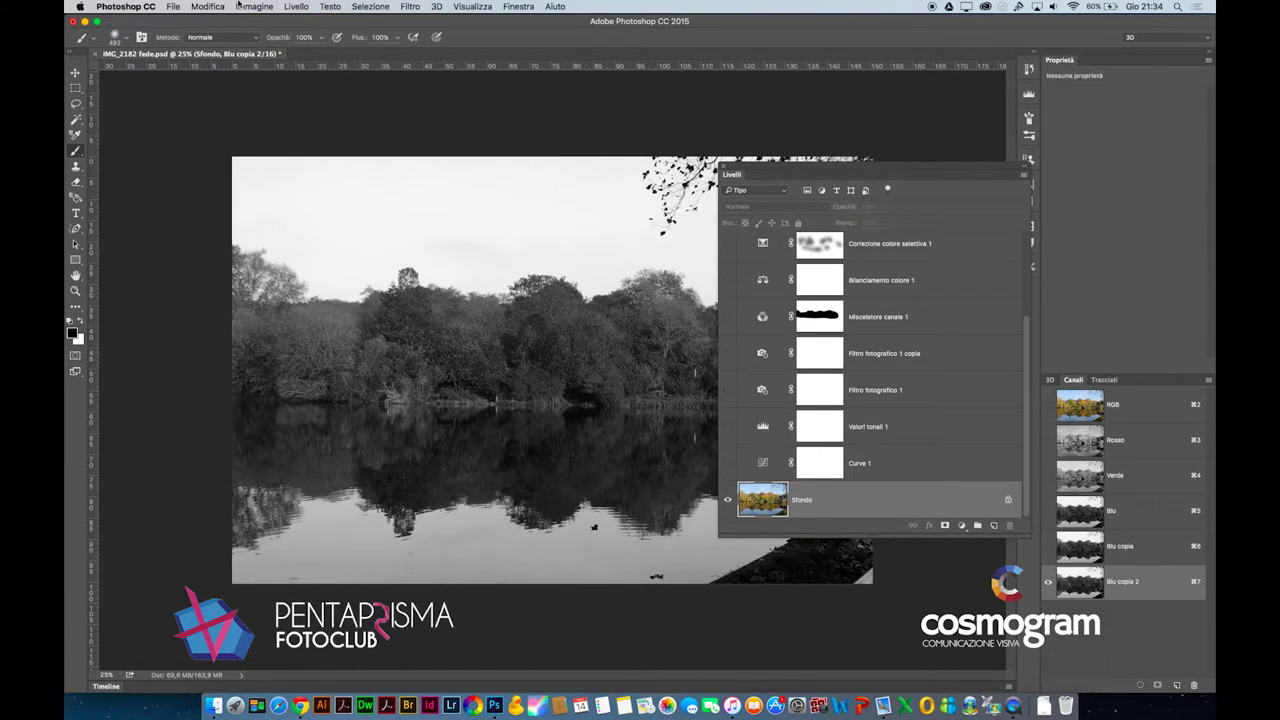
pyautogui.click(254, 6)
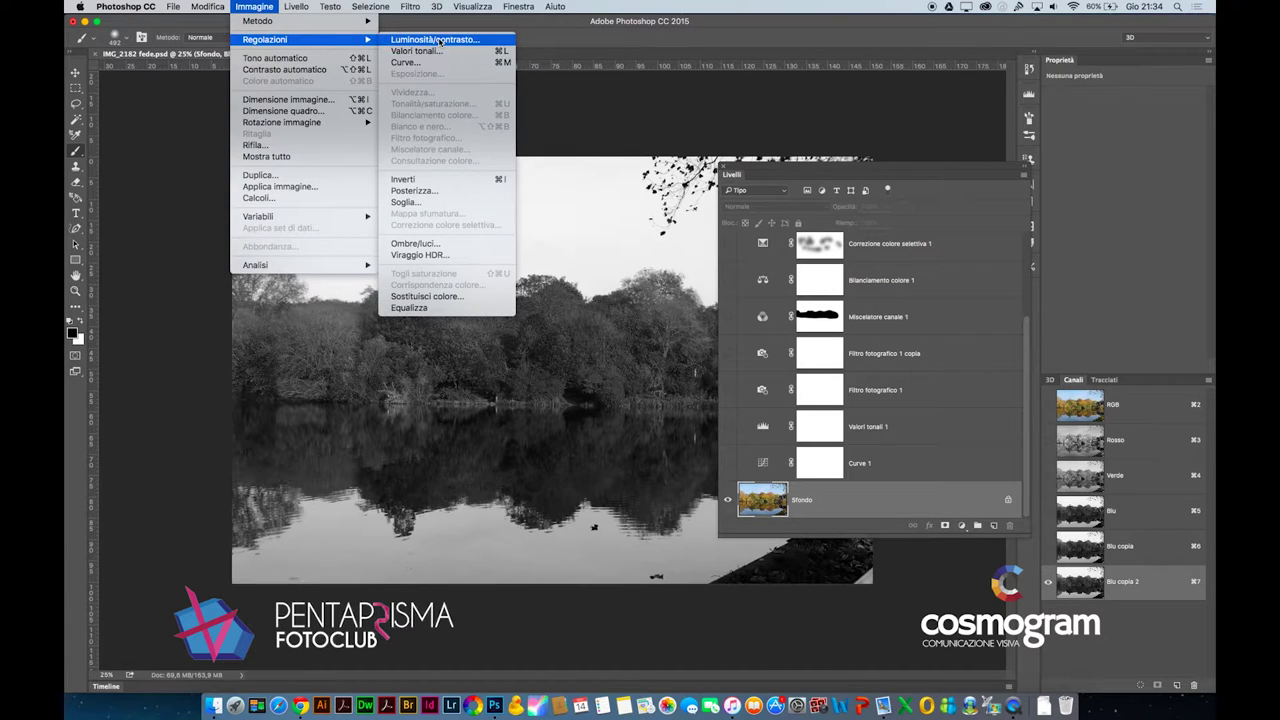
pyautogui.click(440, 40)
pyautogui.moveTo(643, 345); pyautogui.dragTo(685, 345)
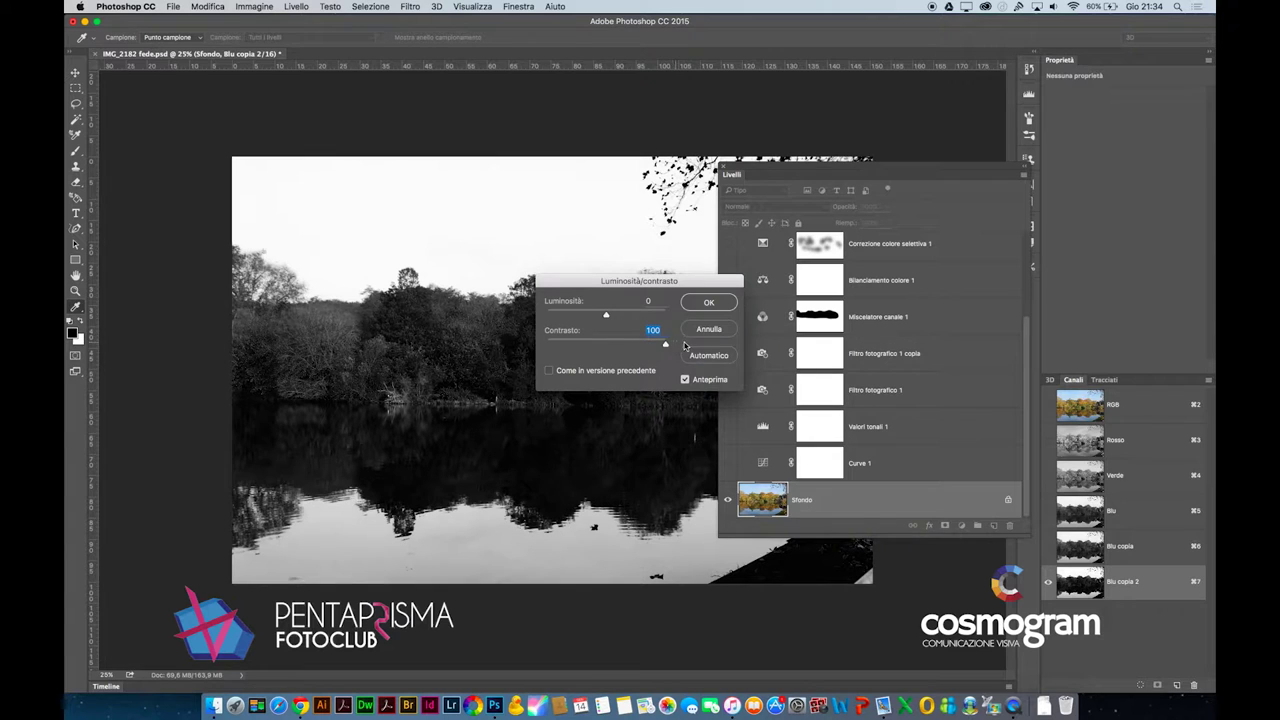
pyautogui.moveTo(629, 317); pyautogui.dragTo(574, 315)
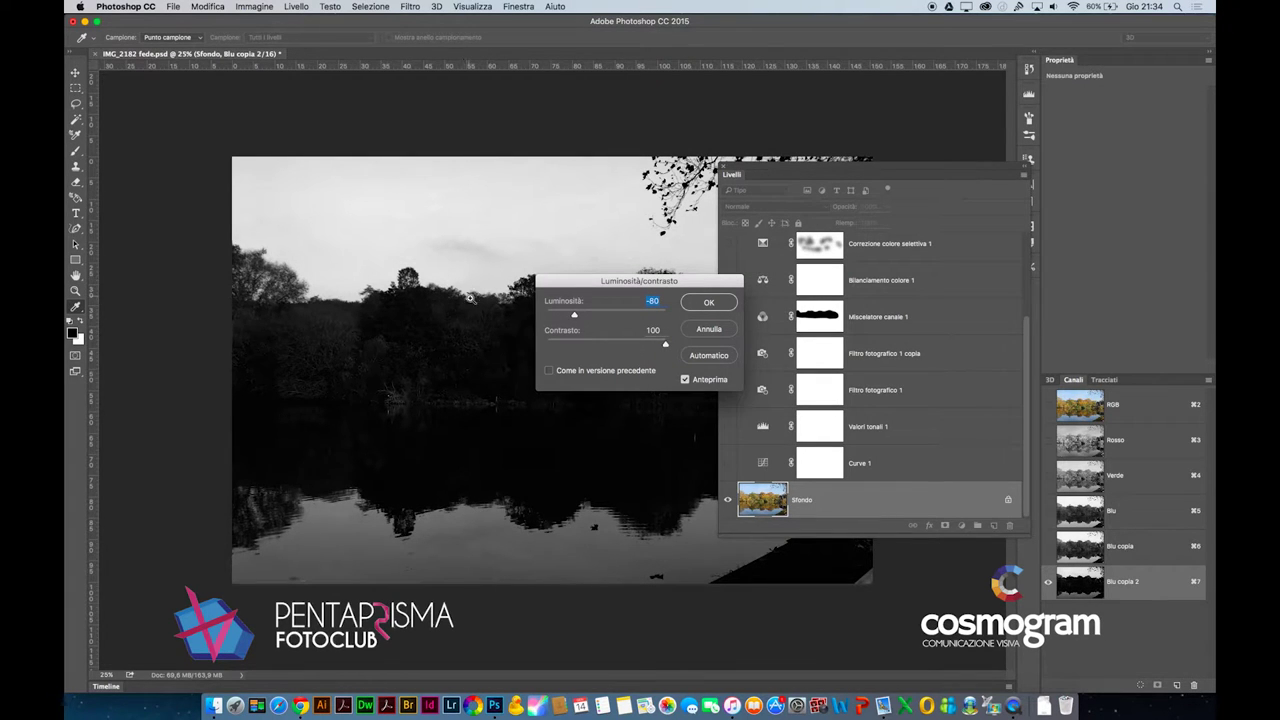
pyautogui.moveTo(446, 271); pyautogui.dragTo(543, 383)
pyautogui.moveTo(574, 315); pyautogui.dragTo(566, 315)
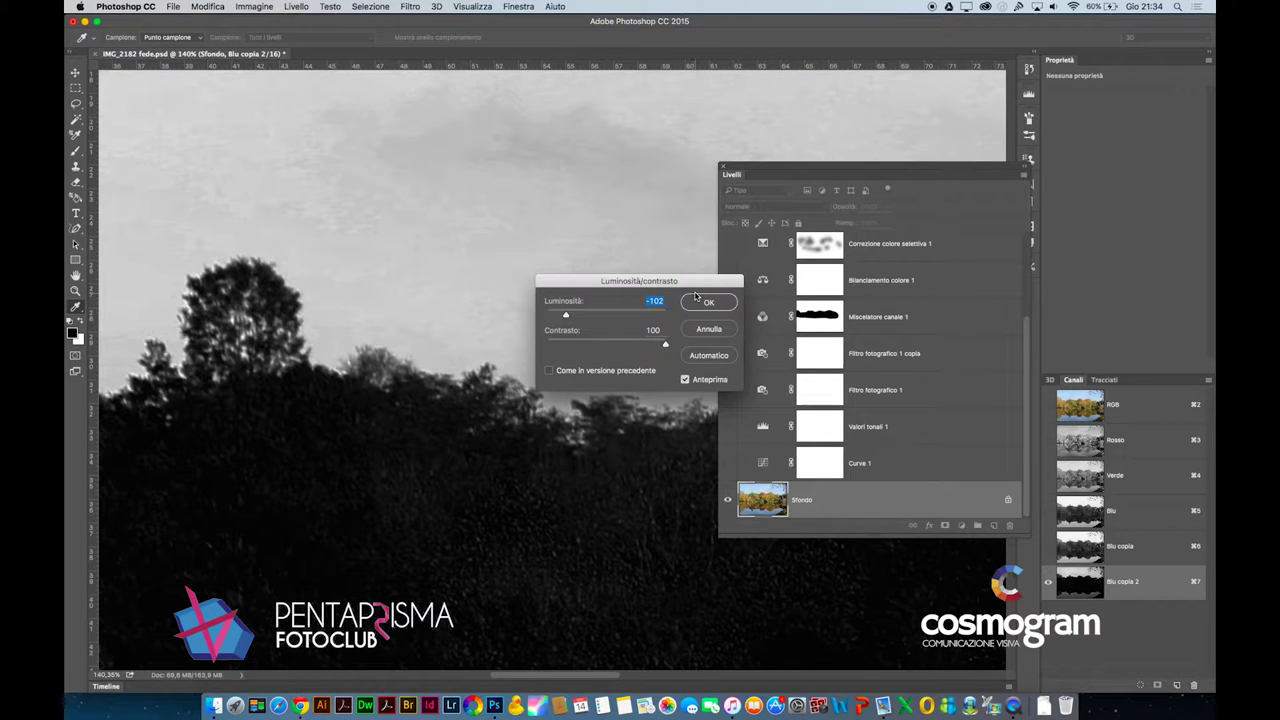
pyautogui.click(709, 302)
# Step: Zoom back out to the whole photo and shift the Layers panel aside
pyautogui.keyDown('alt'); pyautogui.click(646, 306); pyautogui.keyUp('alt')
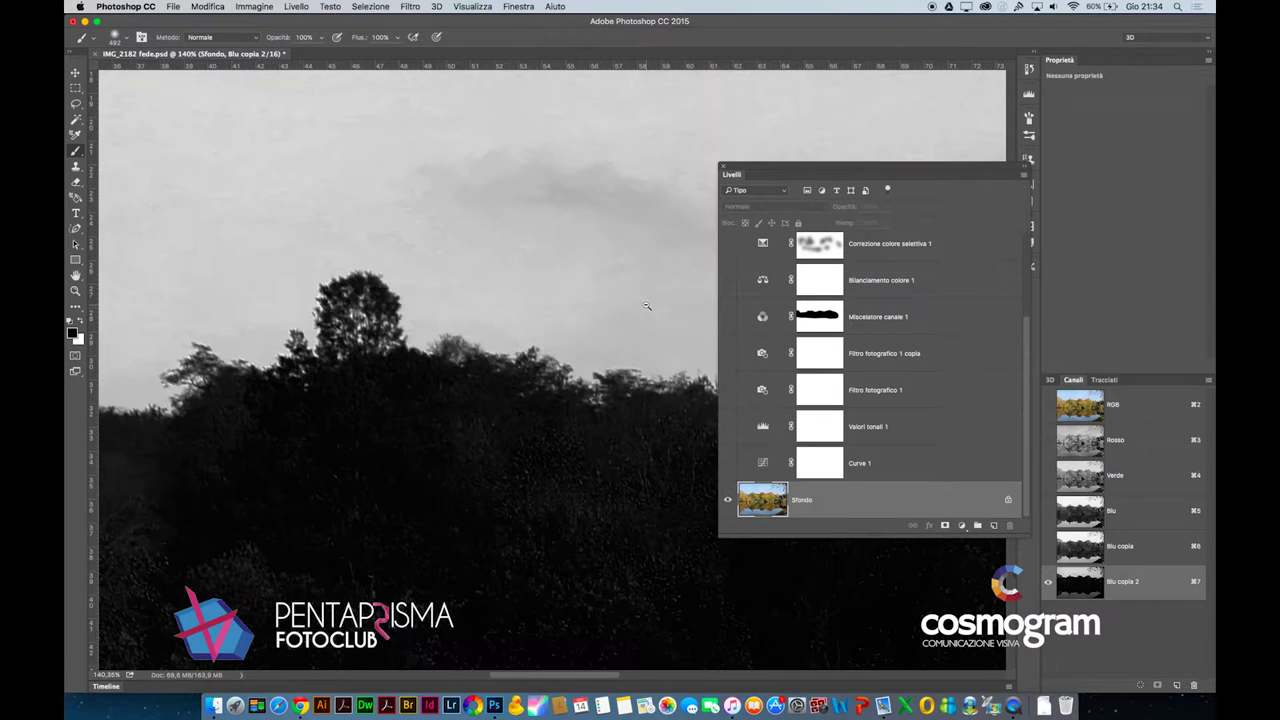
pyautogui.keyDown('alt'); pyautogui.click(646, 306); pyautogui.keyUp('alt')
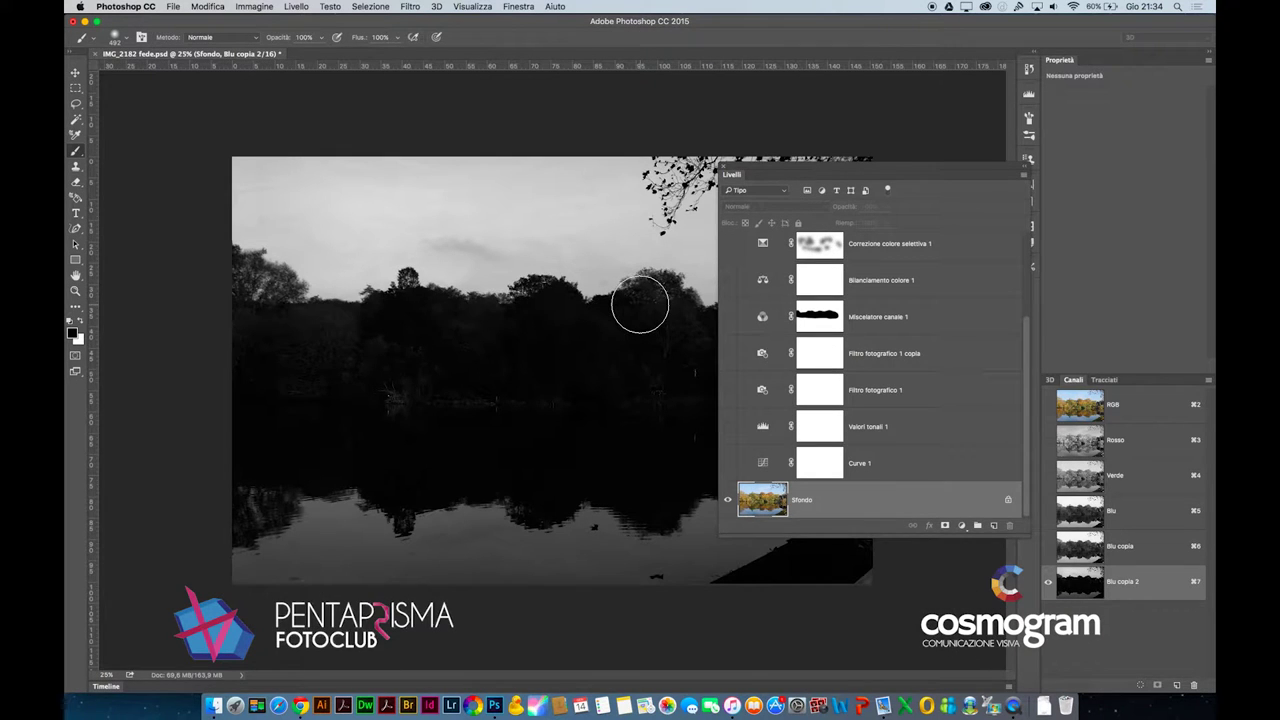
pyautogui.moveTo(853, 172)
pyautogui.mouseDown()
pyautogui.moveTo(896, 169)
pyautogui.moveTo(894, 104)
pyautogui.mouseUp()
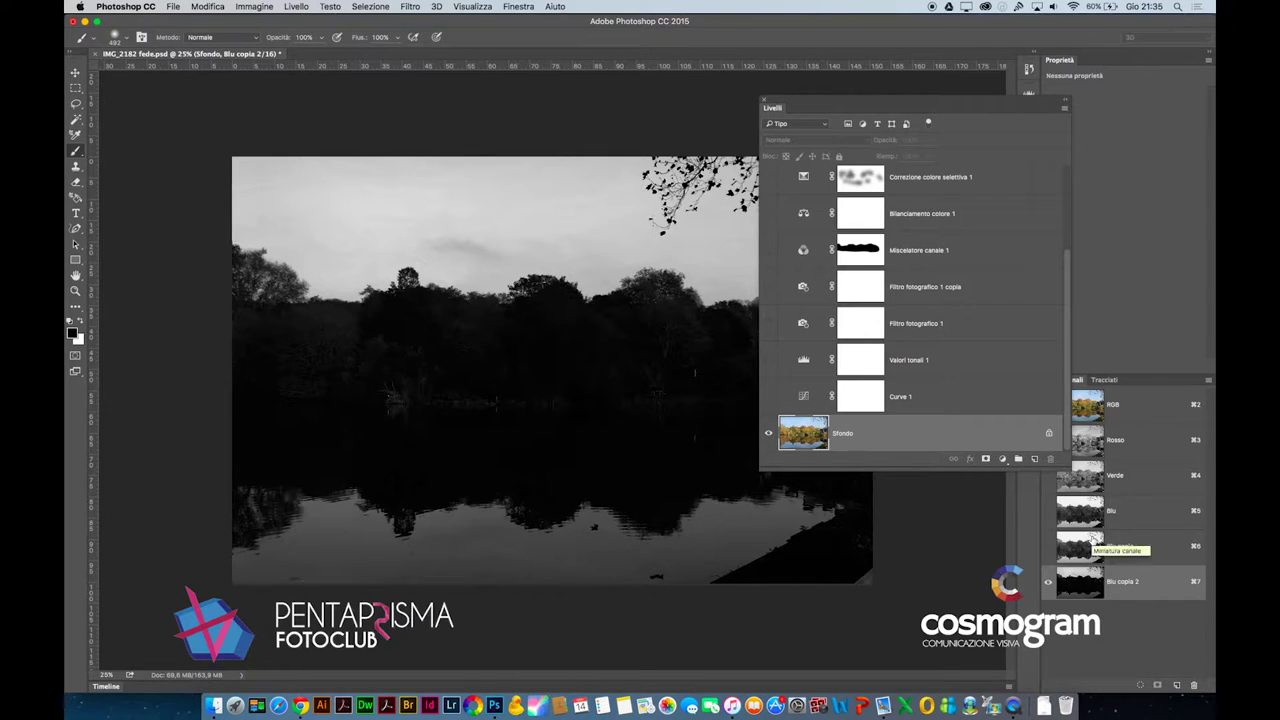
# Step: Apply Curves to Blu copia 2, clipping the sky to white and crushing the trees to black
pyautogui.click(254, 6)
pyautogui.moveTo(265, 39)
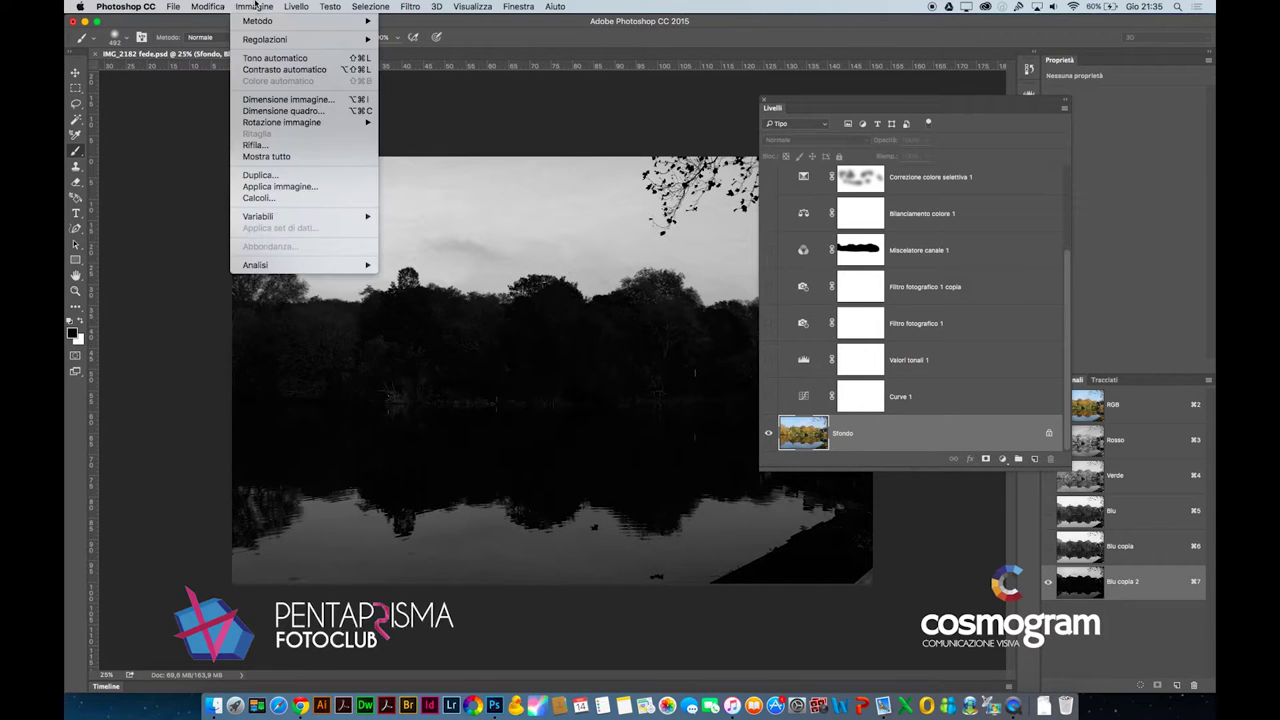
pyautogui.click(484, 63)
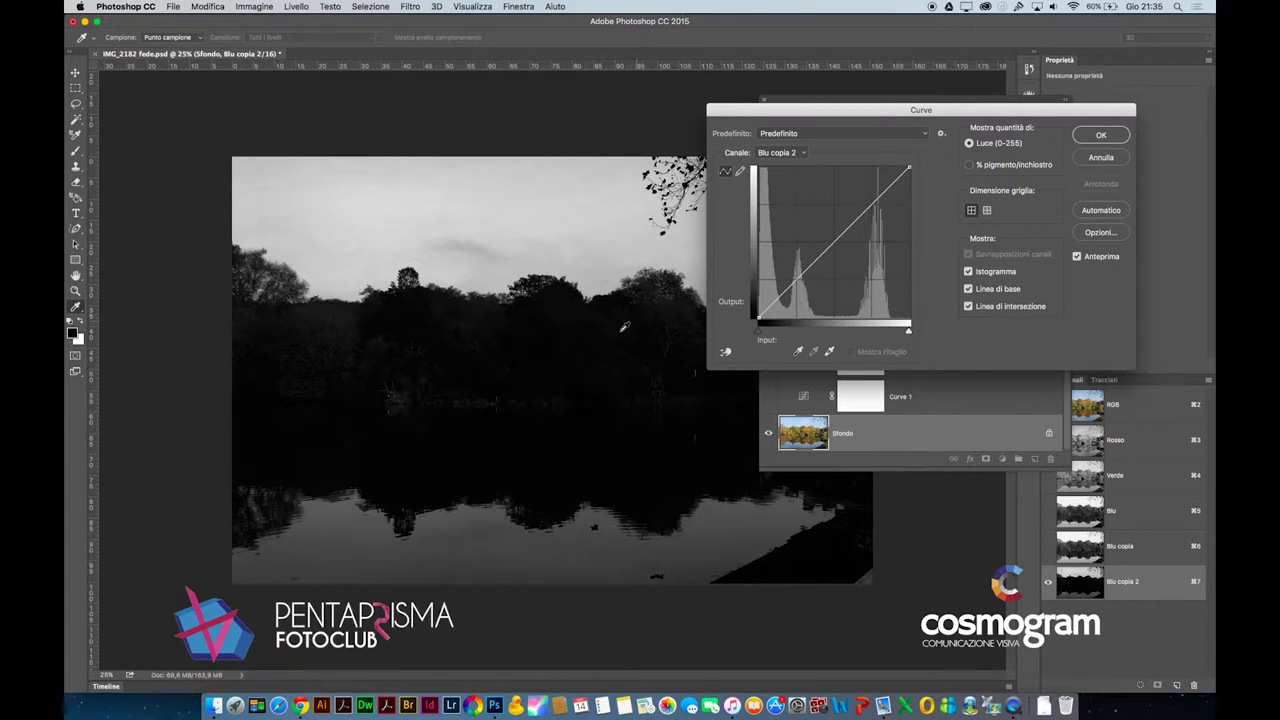
pyautogui.moveTo(884, 193); pyautogui.dragTo(882, 174)
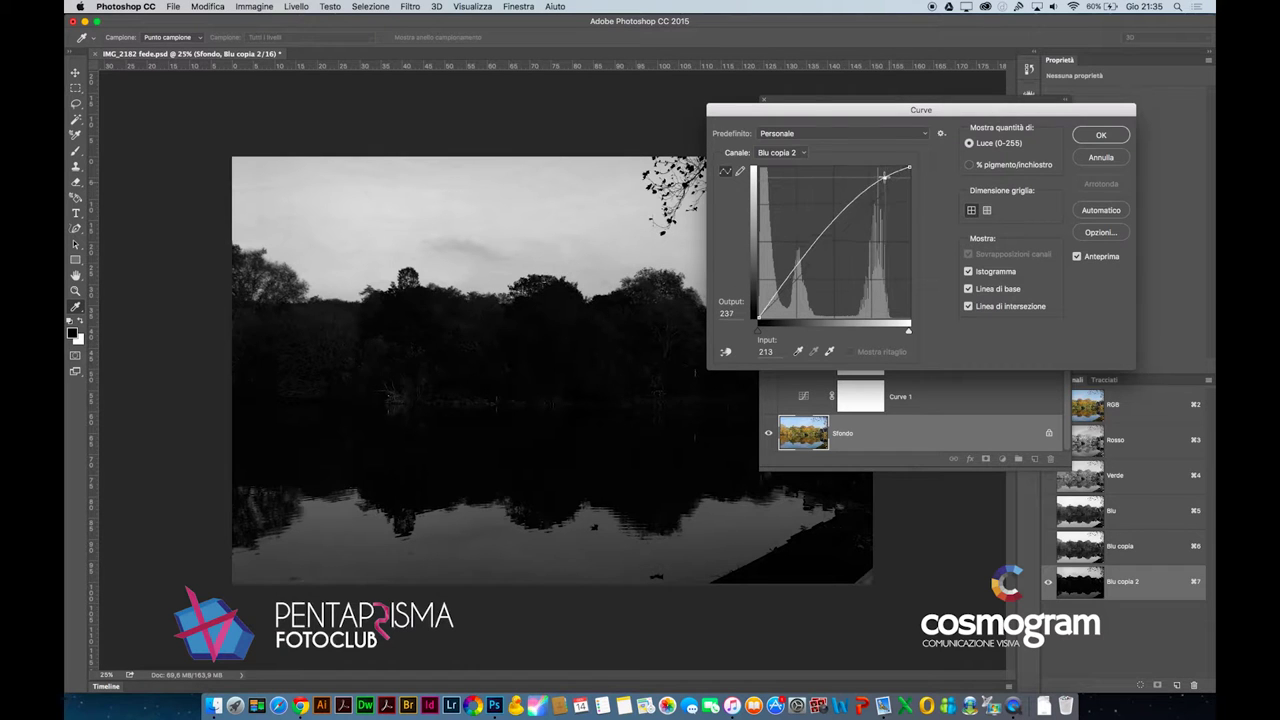
pyautogui.moveTo(786, 276); pyautogui.dragTo(791, 296)
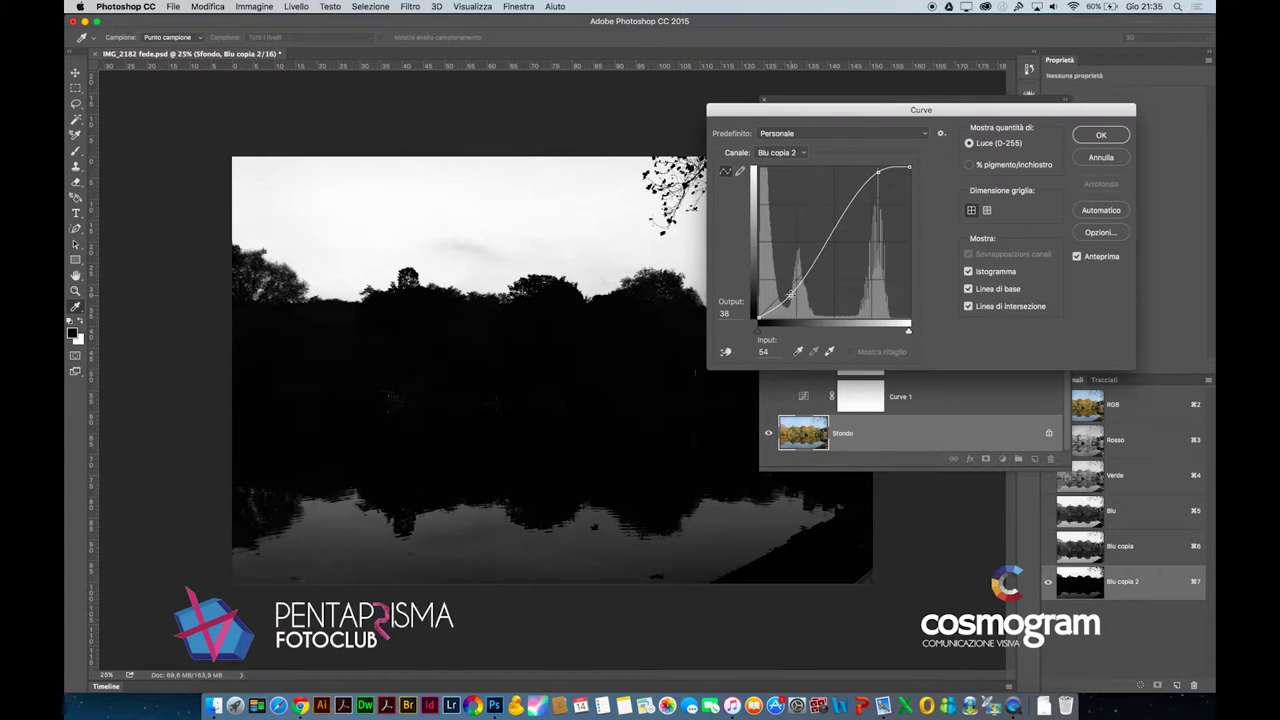
pyautogui.moveTo(790, 295); pyautogui.dragTo(795, 304)
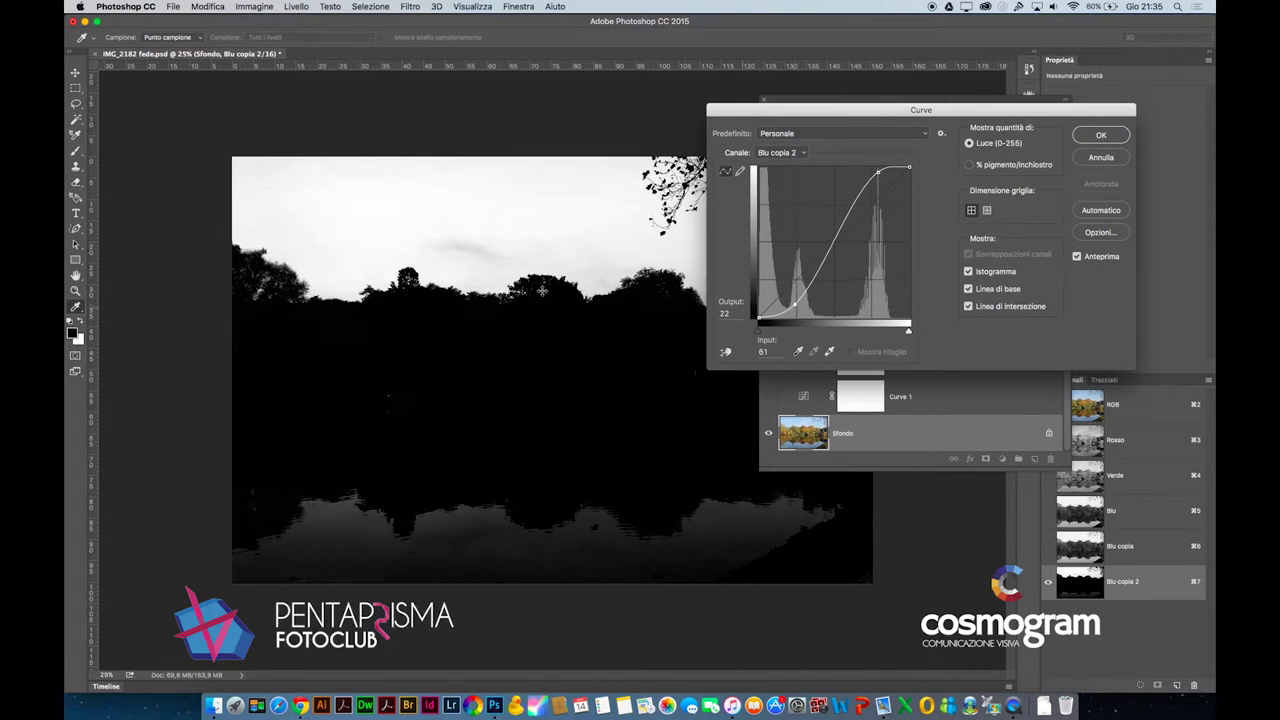
pyautogui.scroll(5, 562, 305)
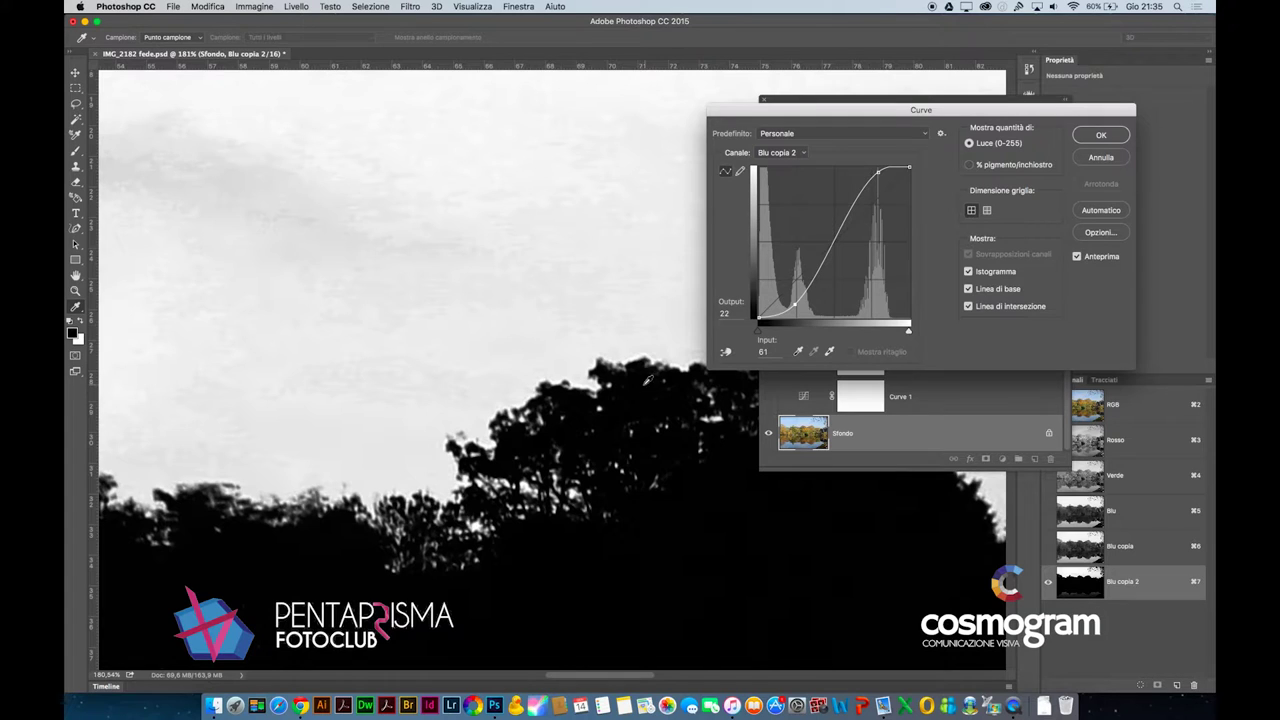
pyautogui.moveTo(878, 175); pyautogui.dragTo(855, 168)
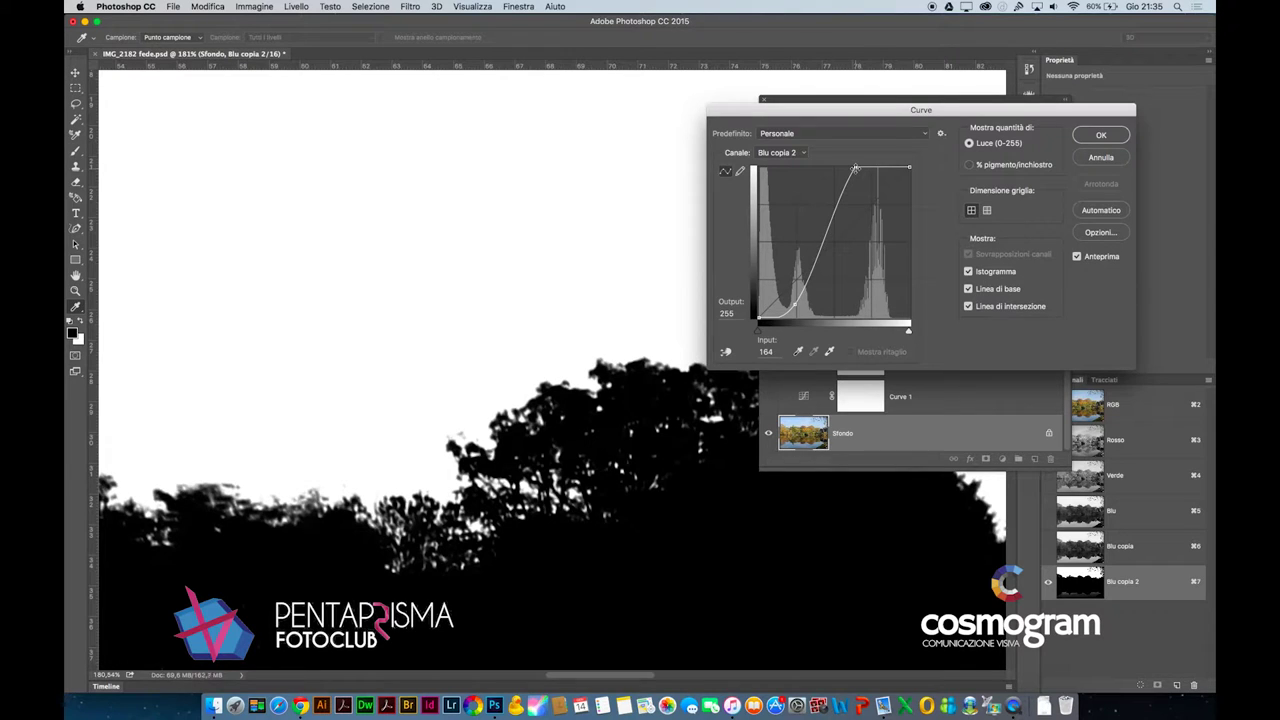
pyautogui.click(1105, 134)
# Step: Zoom and pan to inspect the branch edges of the Blu copia 2 silhouette
pyautogui.press('b')
pyautogui.scroll(-1, 720, 380)
pyautogui.scroll(-1, 740, 450)
pyautogui.scroll(-2, 751, 522)
pyautogui.moveTo(751, 522)
pyautogui.mouseDown()
pyautogui.moveTo(352, 334)
pyautogui.moveTo(367, 499)
pyautogui.mouseUp()
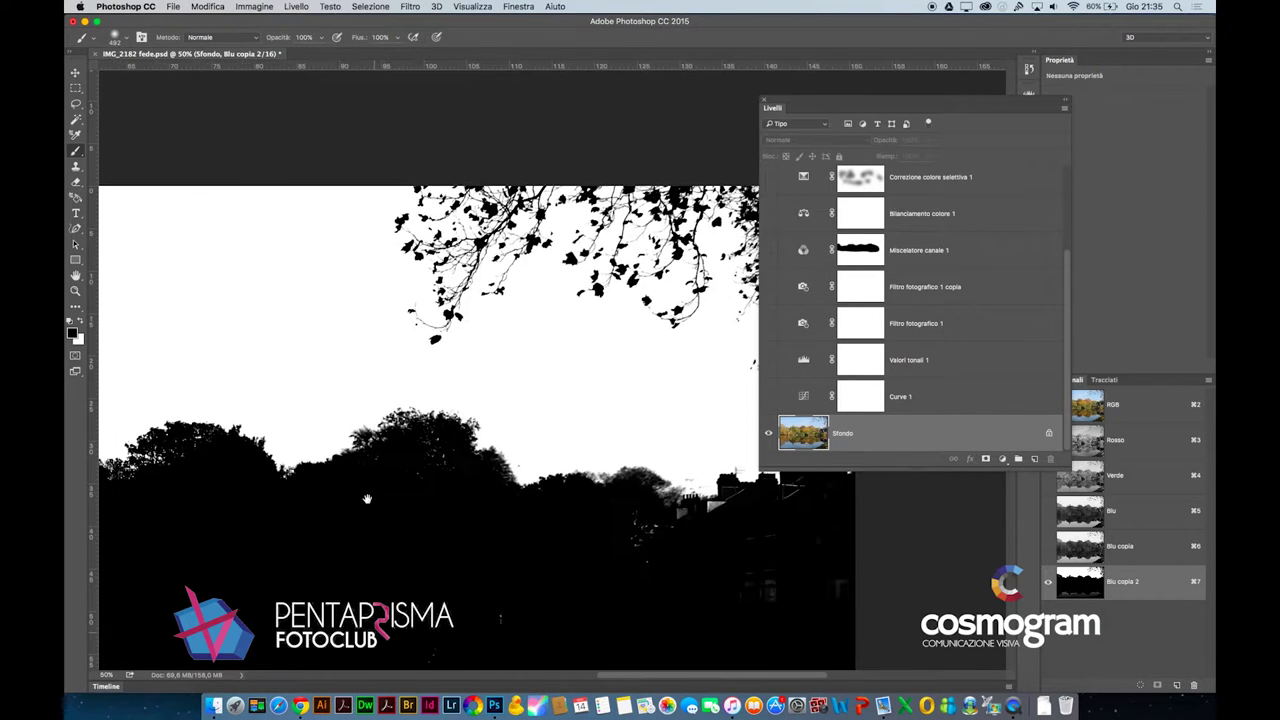
pyautogui.moveTo(430, 296); pyautogui.dragTo(461, 316)
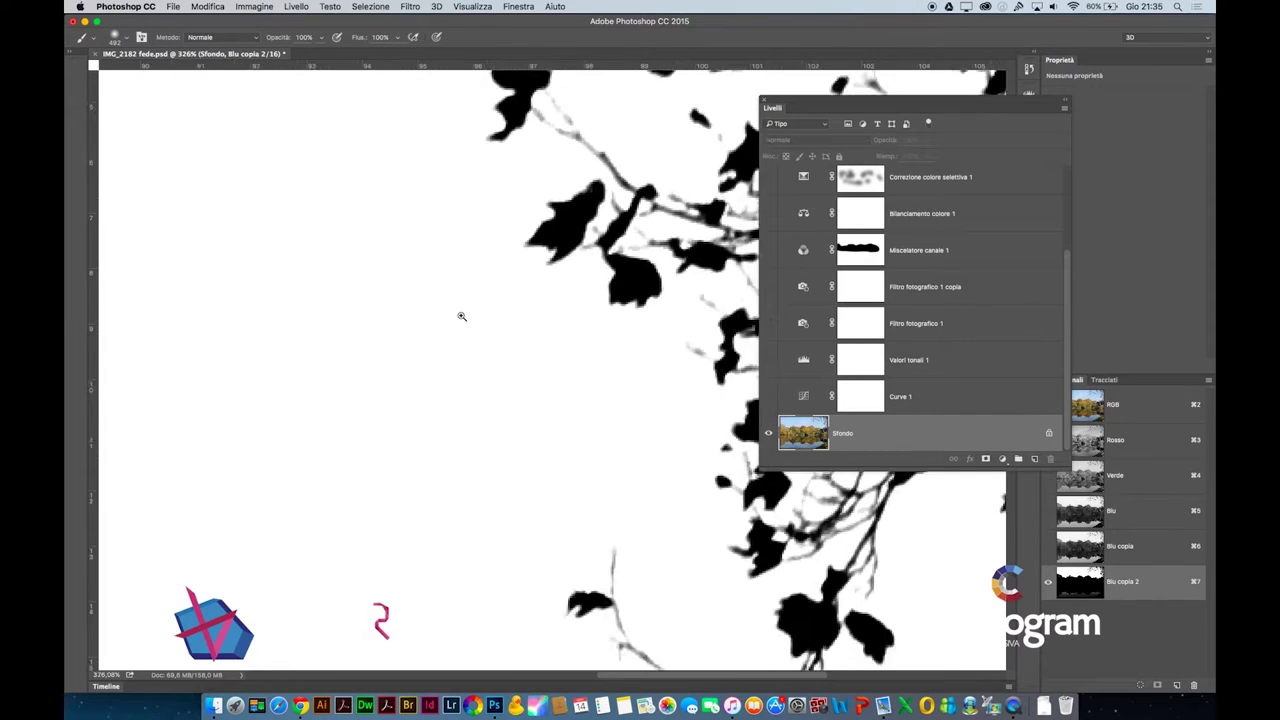
pyautogui.scroll(-1, 480, 291)
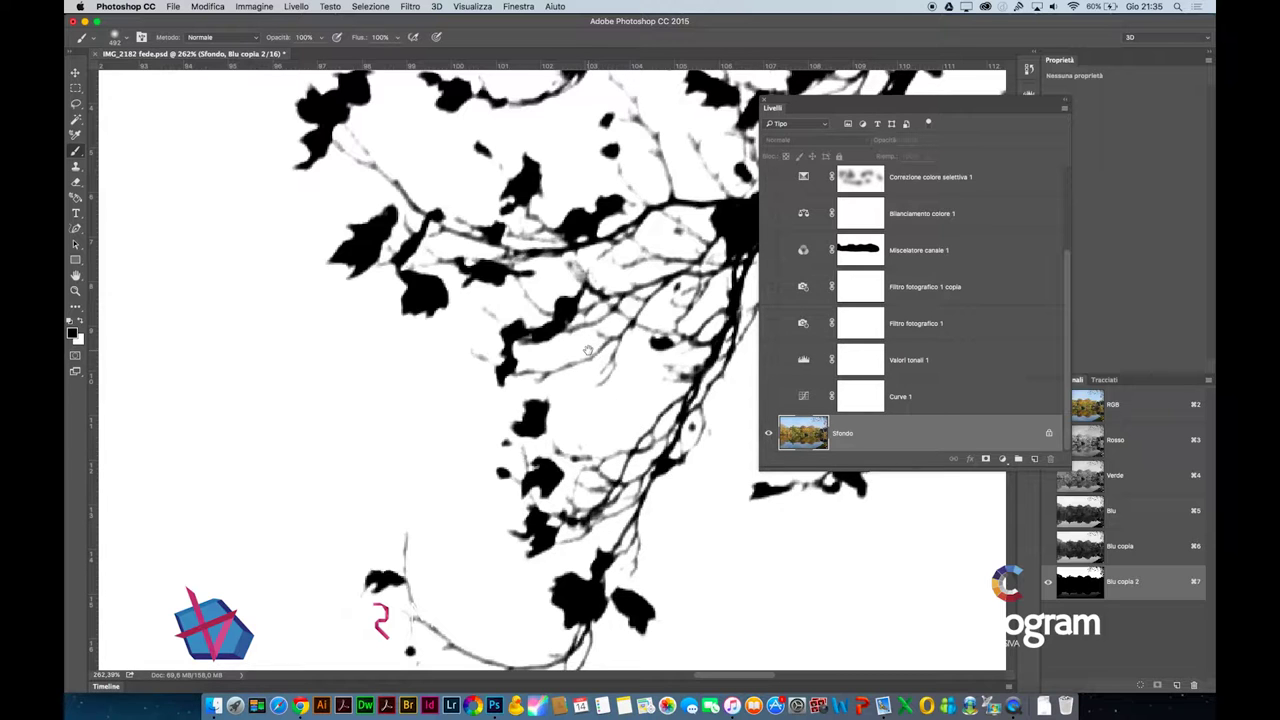
pyautogui.keyDown('alt'); pyautogui.click(536, 406); pyautogui.keyUp('alt')
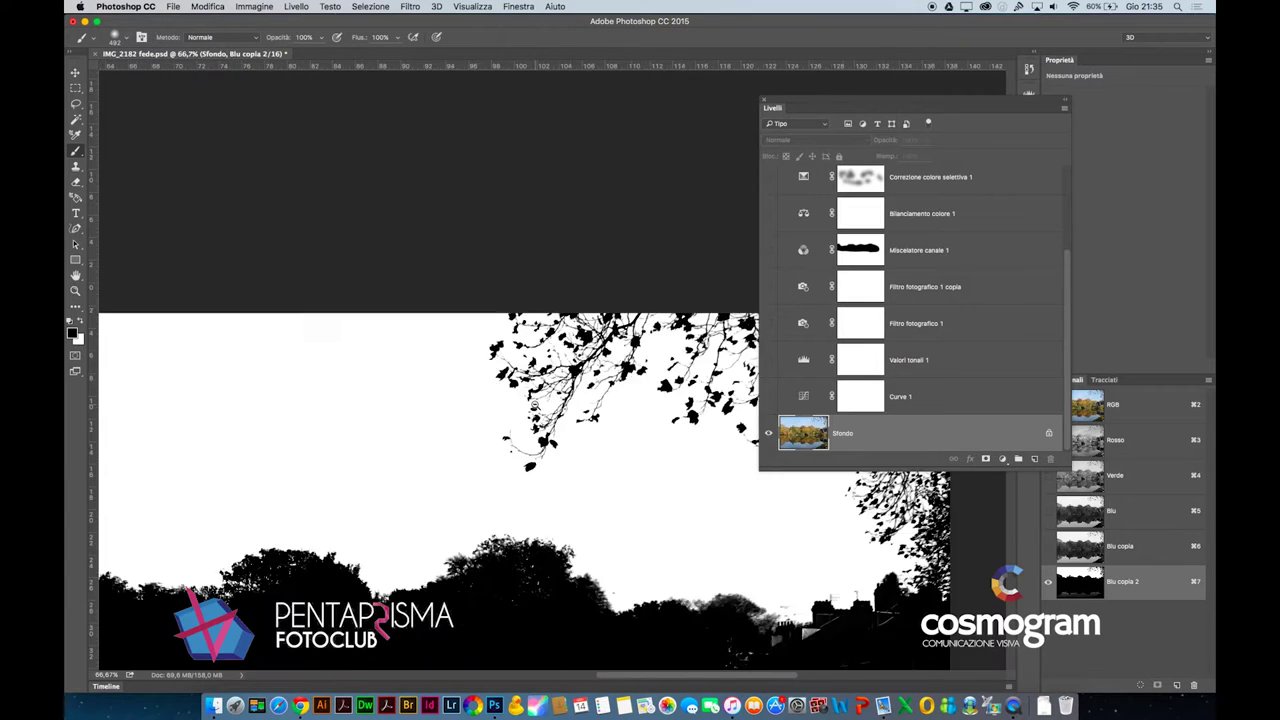
pyautogui.keyDown('alt'); pyautogui.click(533, 405); pyautogui.keyUp('alt')
# Step: Toggle the panels off and on, narrow the Layers panel, and return to the RGB composite
pyautogui.press('Tab')
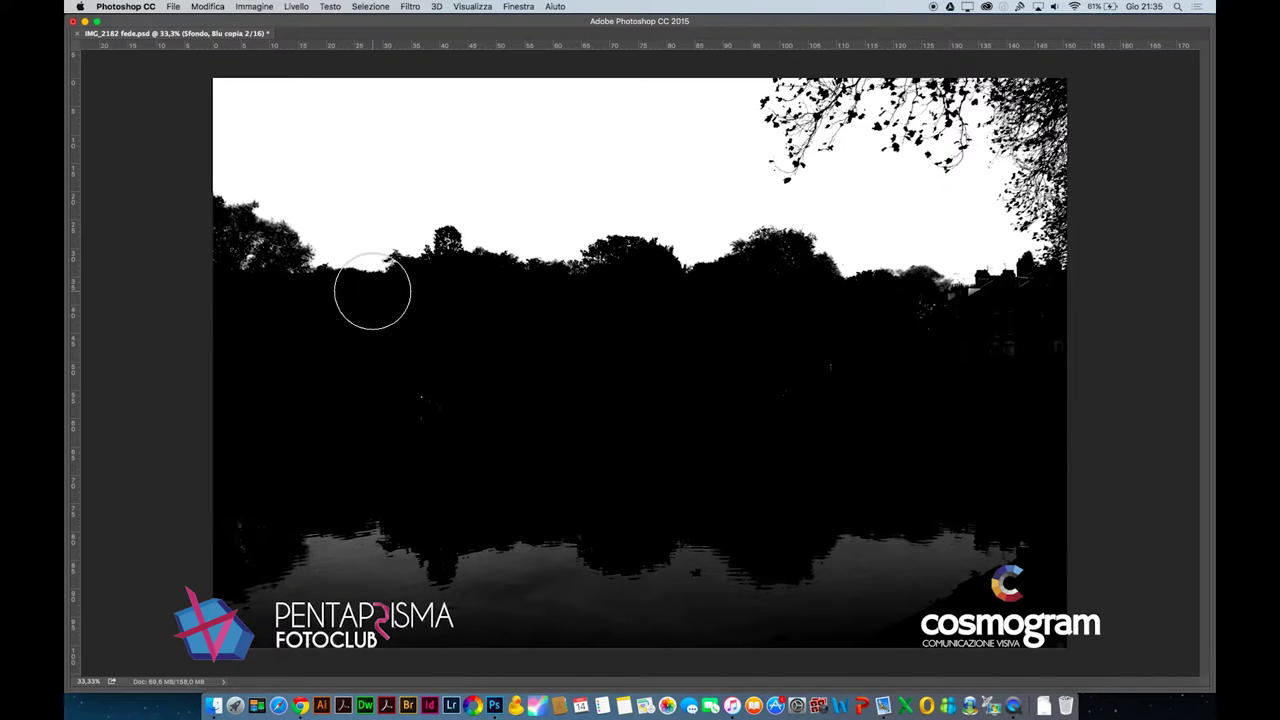
pyautogui.press('Tab')
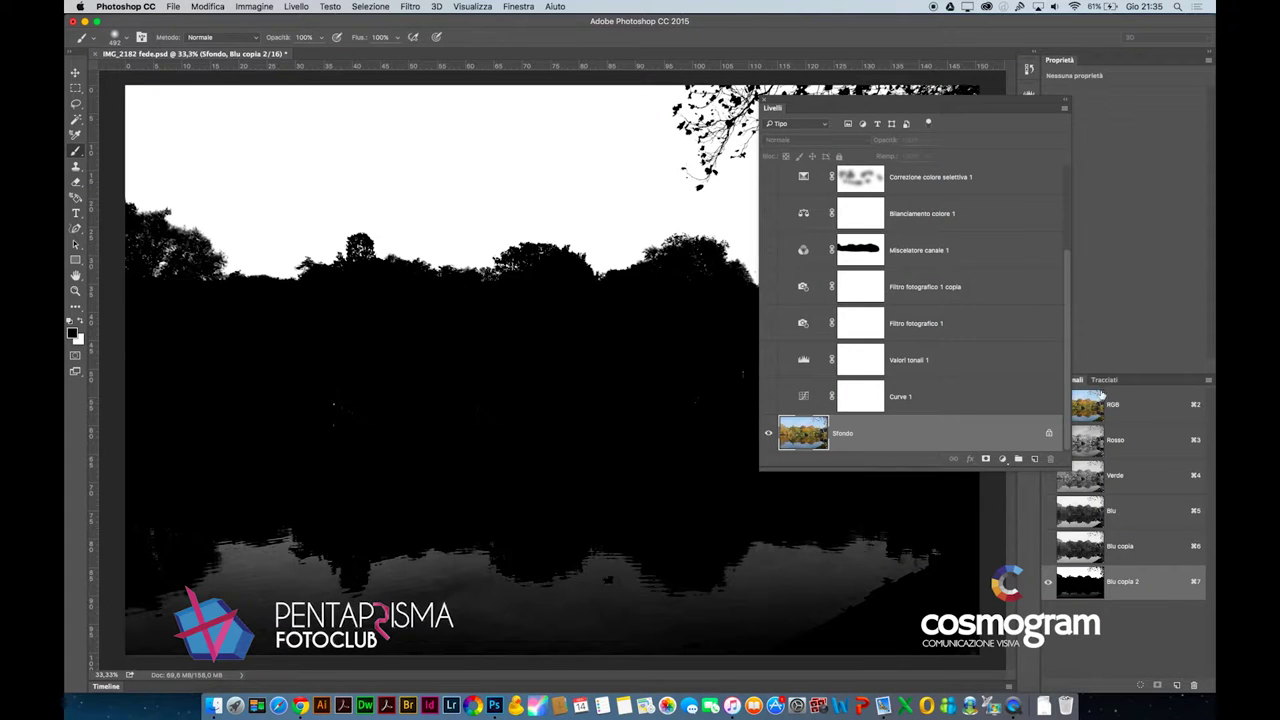
pyautogui.moveTo(1072, 229); pyautogui.dragTo(1010, 232)
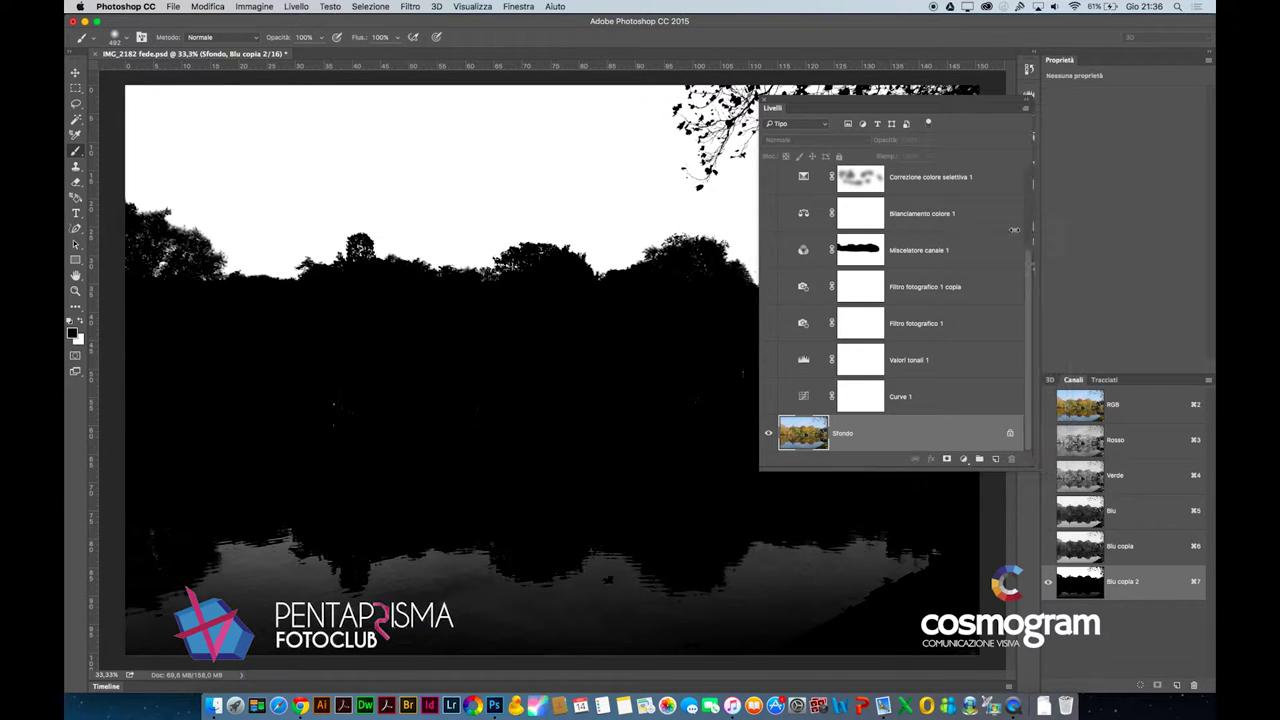
pyautogui.click(1078, 402)
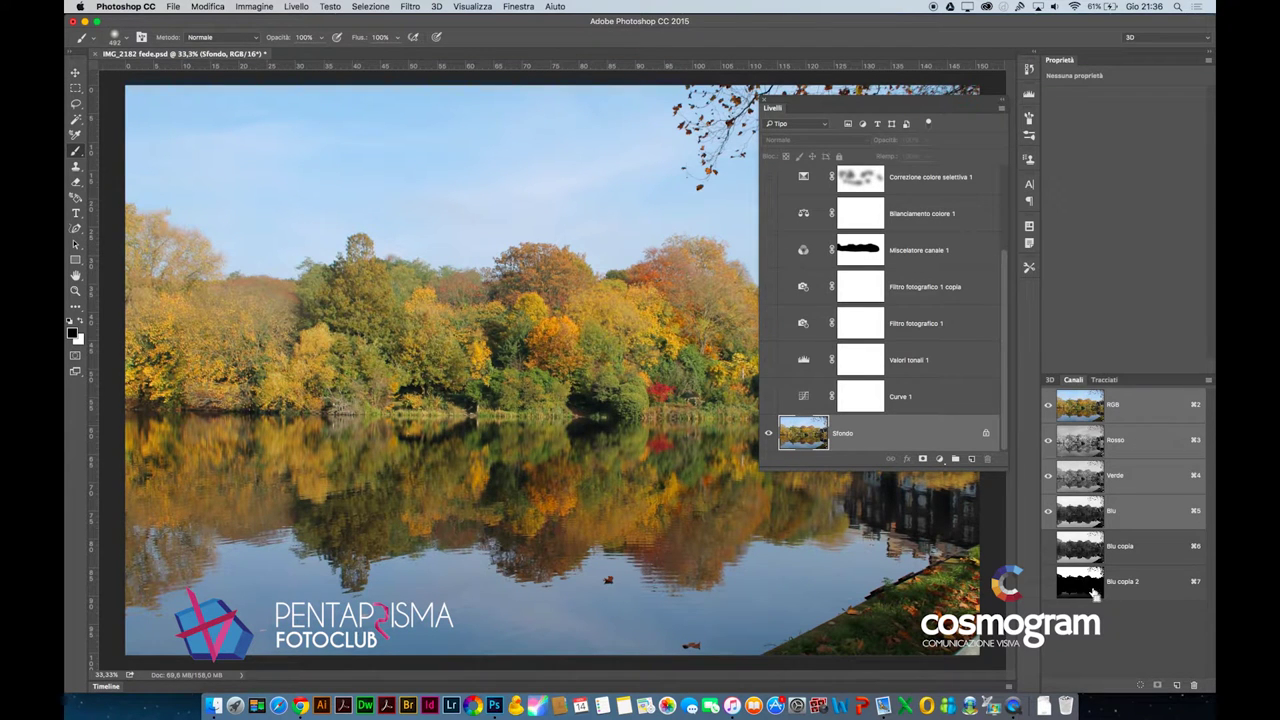
# Step: Load Blu copia 2 as a selection and zoom in to check its treeline edge
pyautogui.keyDown('super'); pyautogui.click(1078, 590); pyautogui.keyUp('super')
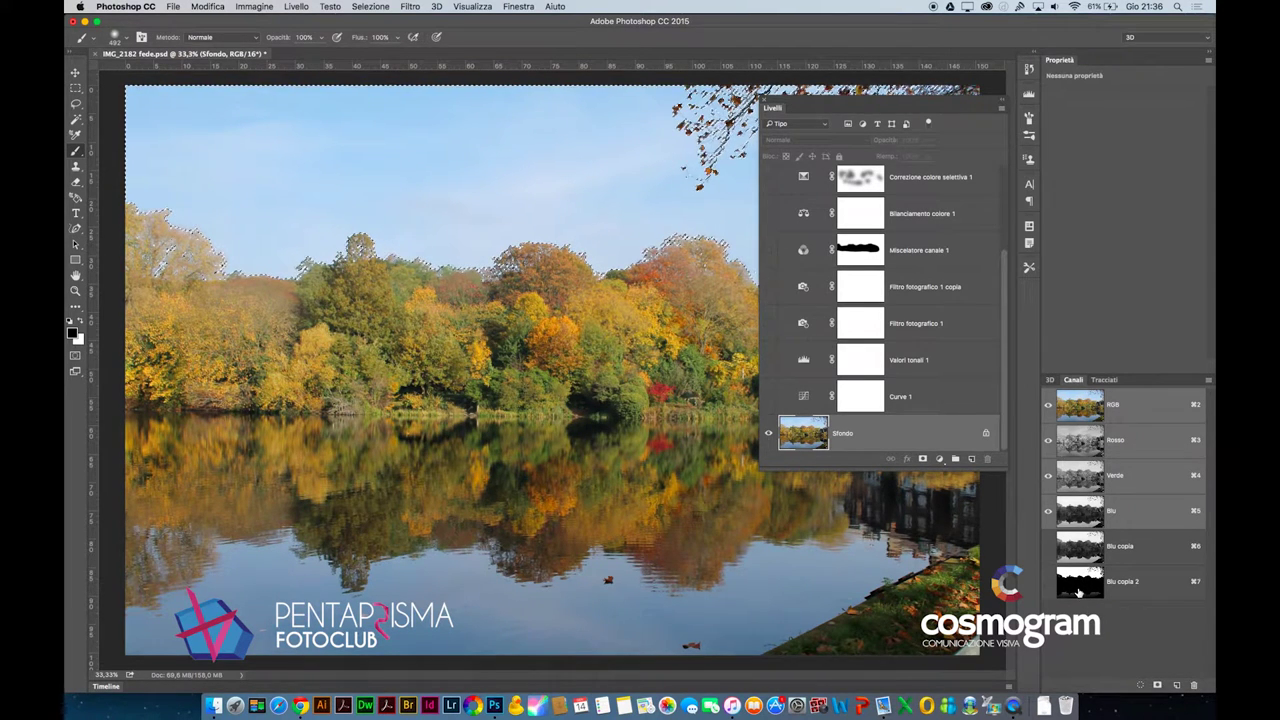
pyautogui.press('Tab')
pyautogui.moveTo(584, 224); pyautogui.dragTo(703, 380)
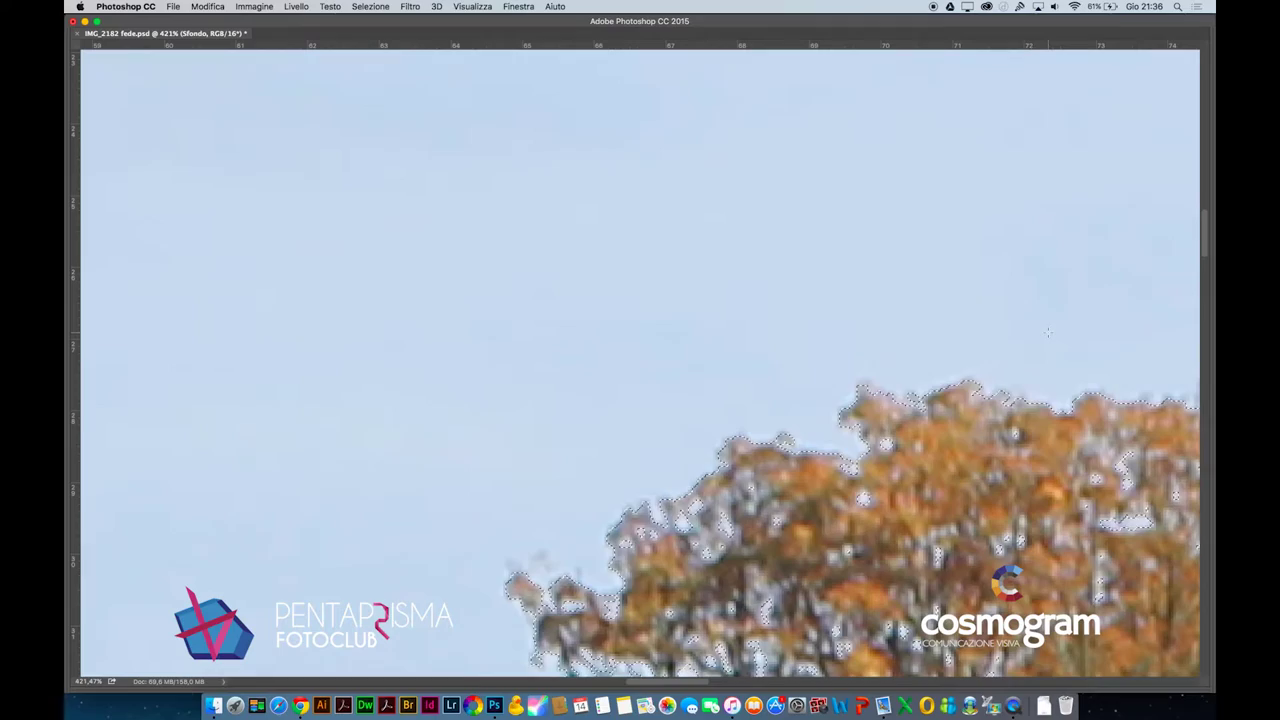
pyautogui.press('super+minus')
pyautogui.press('super+minus')
pyautogui.press('super+minus')
pyautogui.press('super+minus')
pyautogui.press('super+minus')
pyautogui.press('super+minus')
pyautogui.press('super+minus')
pyautogui.press('super+minus')
pyautogui.press('super+minus')
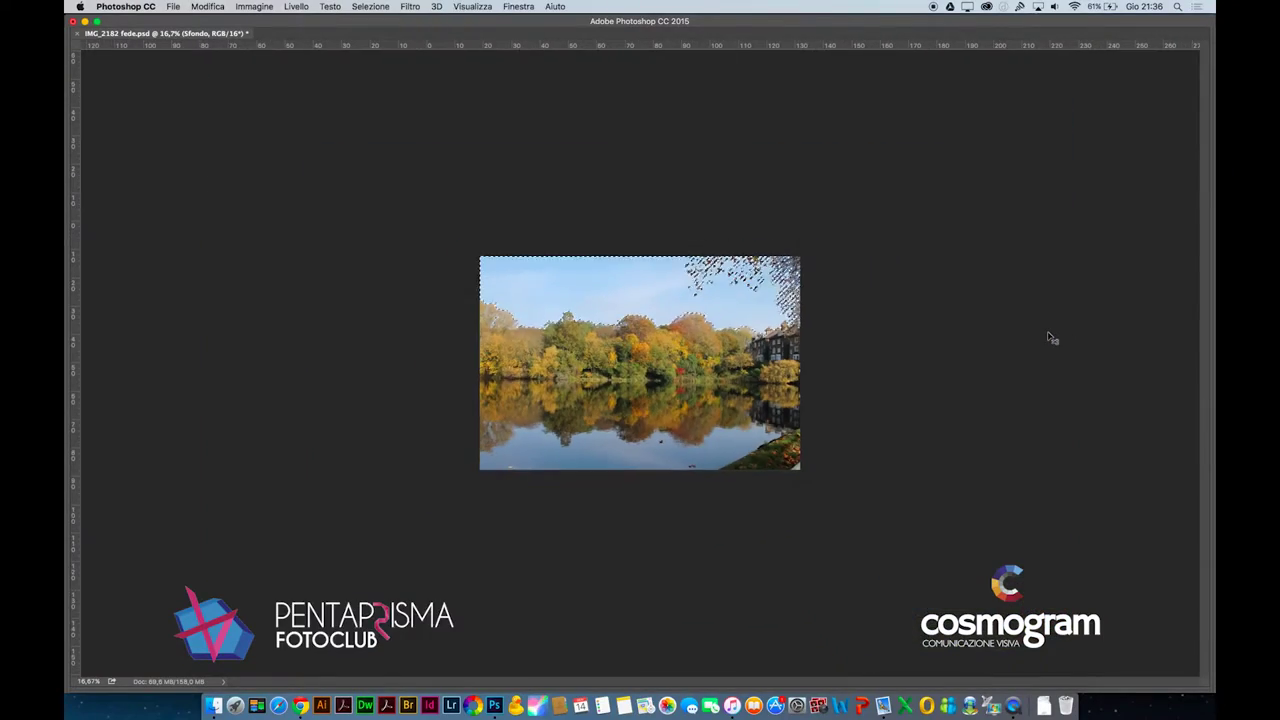
pyautogui.press('super+0')
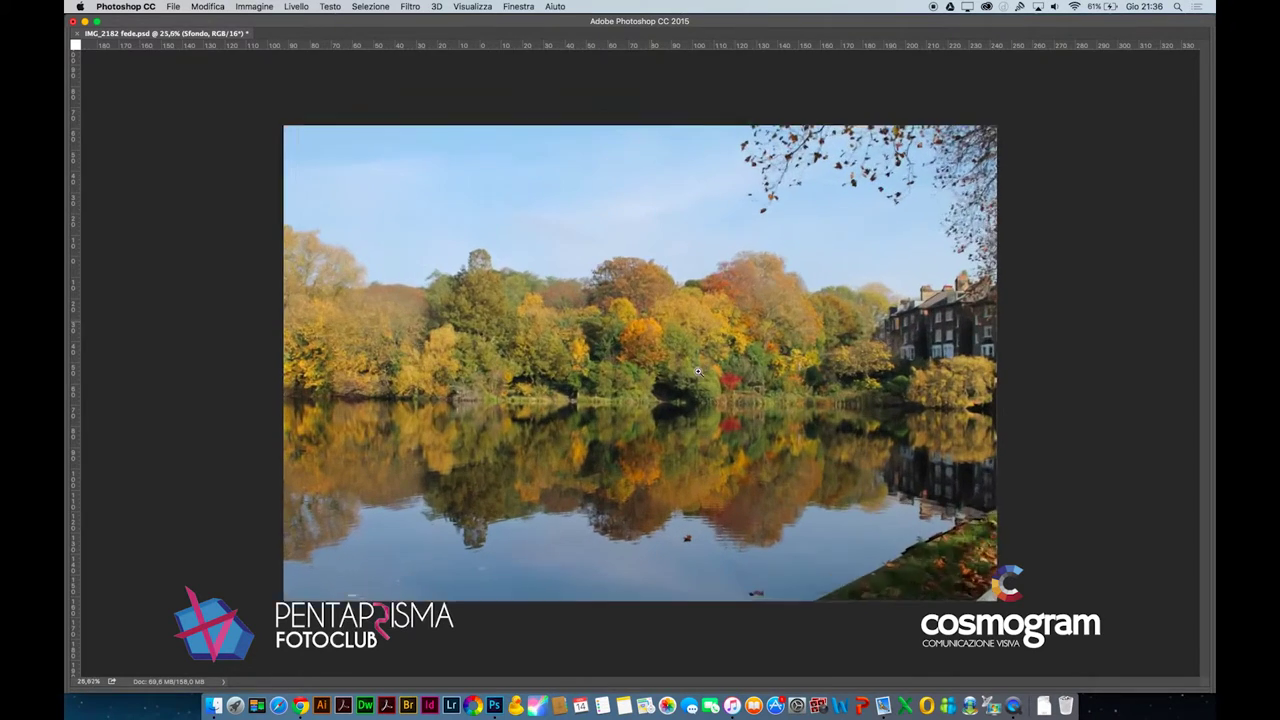
pyautogui.press('Tab')
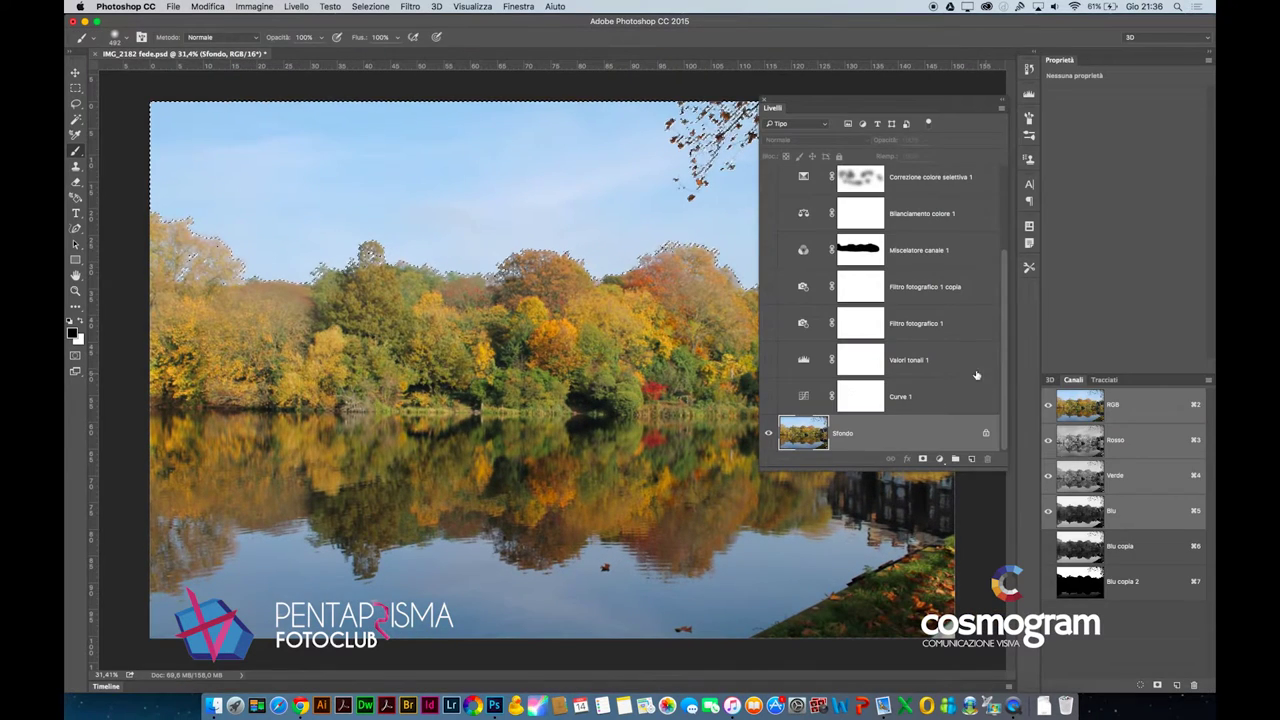
pyautogui.click(939, 459)
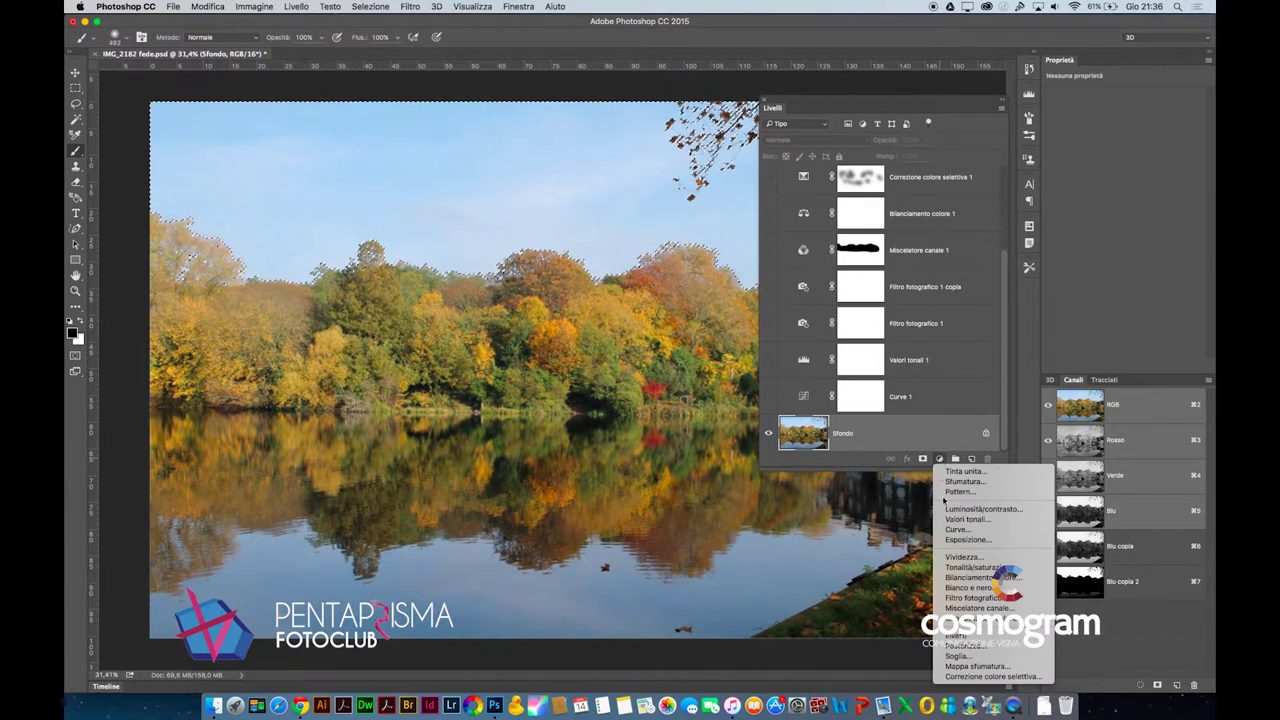
# Step: Add a Tonalità/saturazione layer with saturation +94 and lightness −20, then view the colour photo
pyautogui.click(970, 570)
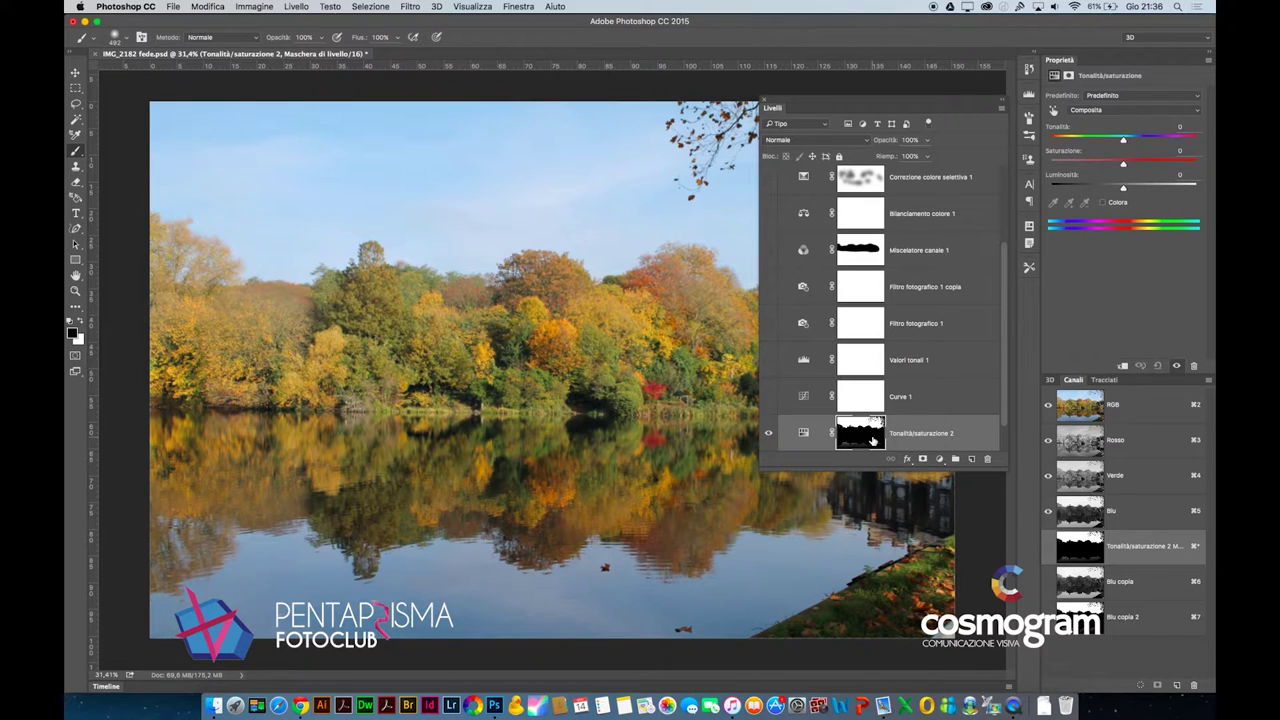
pyautogui.moveTo(1137, 167)
pyautogui.mouseDown()
pyautogui.moveTo(1192, 163)
pyautogui.moveTo(1089, 192)
pyautogui.moveTo(1108, 193)
pyautogui.mouseUp()
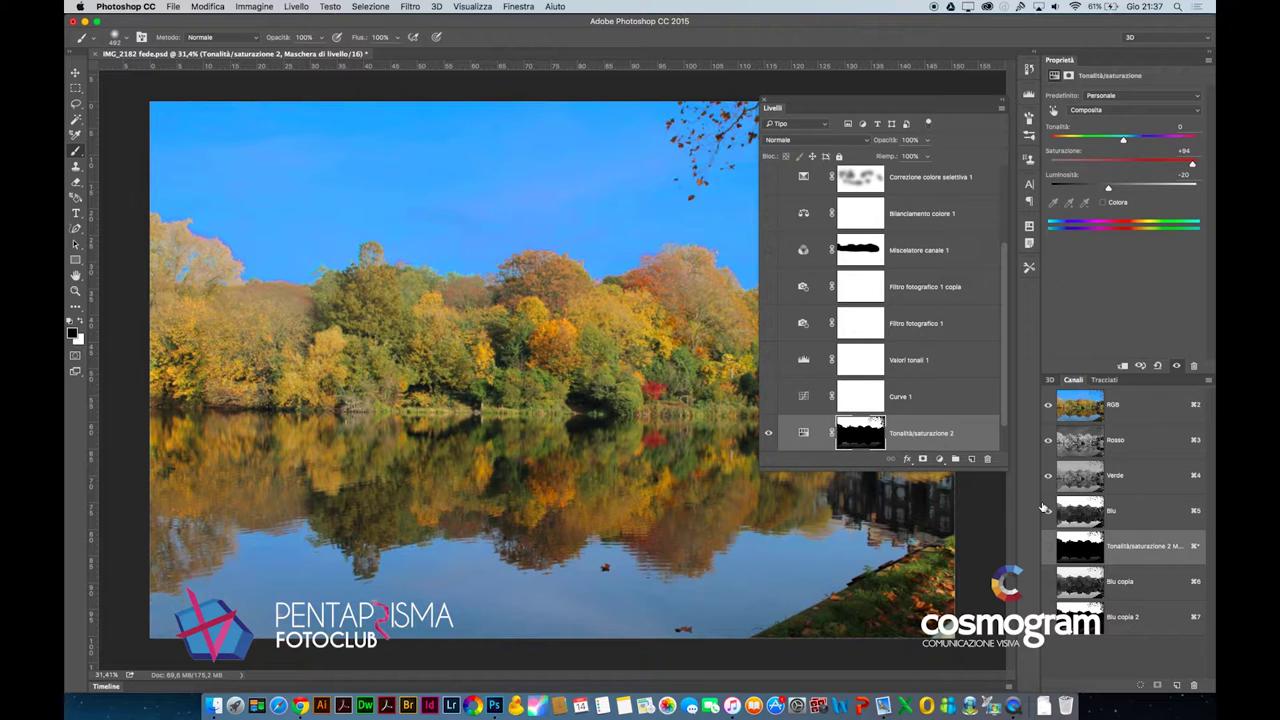
pyautogui.click(1076, 408)
pyautogui.scroll(-1, 886, 357)
pyautogui.scroll(-1, 886, 357)
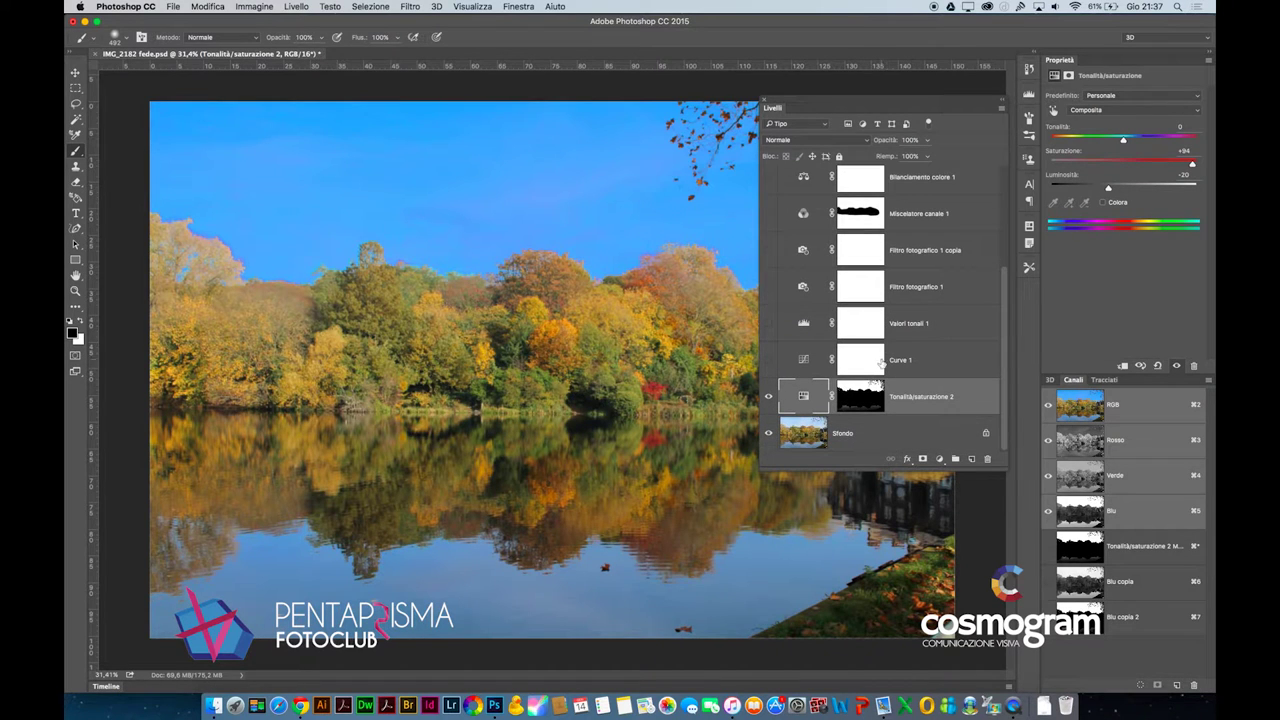
# Step: Hide Tonalità/saturazione 2, make Correzione colore selettiva 1 visible, and target its mask
pyautogui.click(768, 398)
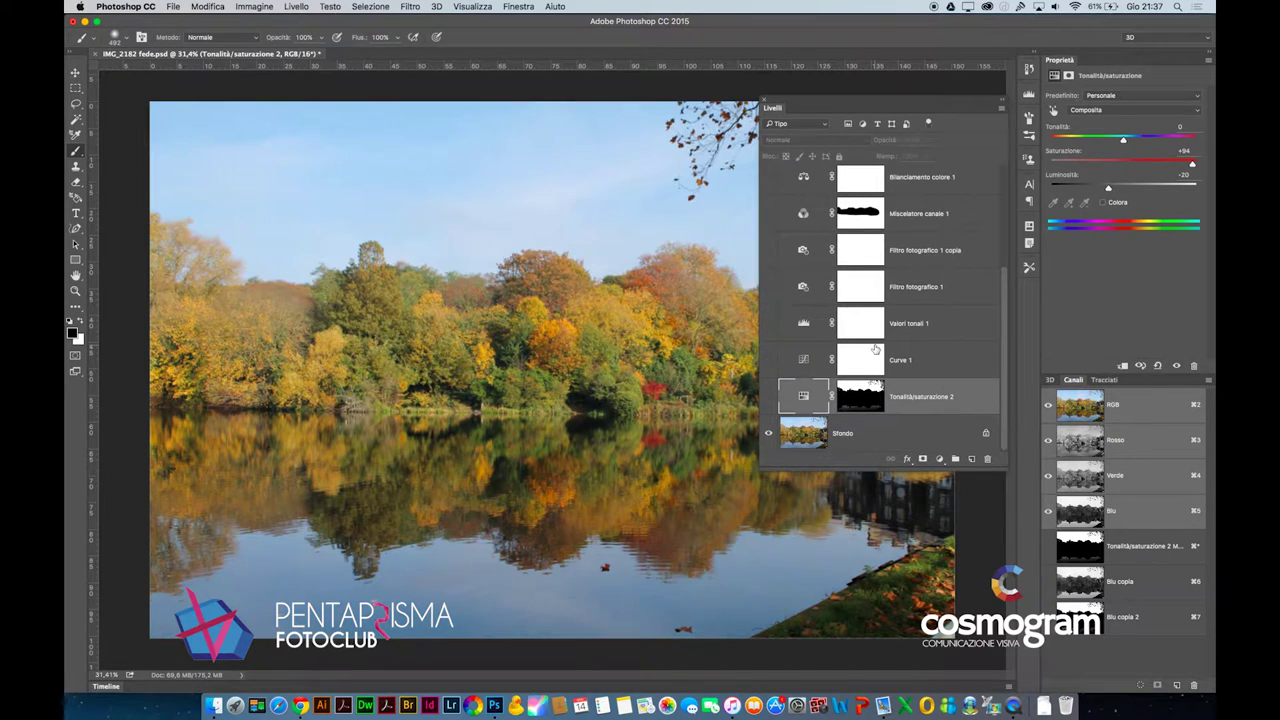
pyautogui.scroll(1, 875, 348)
pyautogui.scroll(1, 875, 348)
pyautogui.scroll(1, 875, 349)
pyautogui.scroll(1, 875, 349)
pyautogui.scroll(1, 860, 346)
pyautogui.scroll(1, 845, 344)
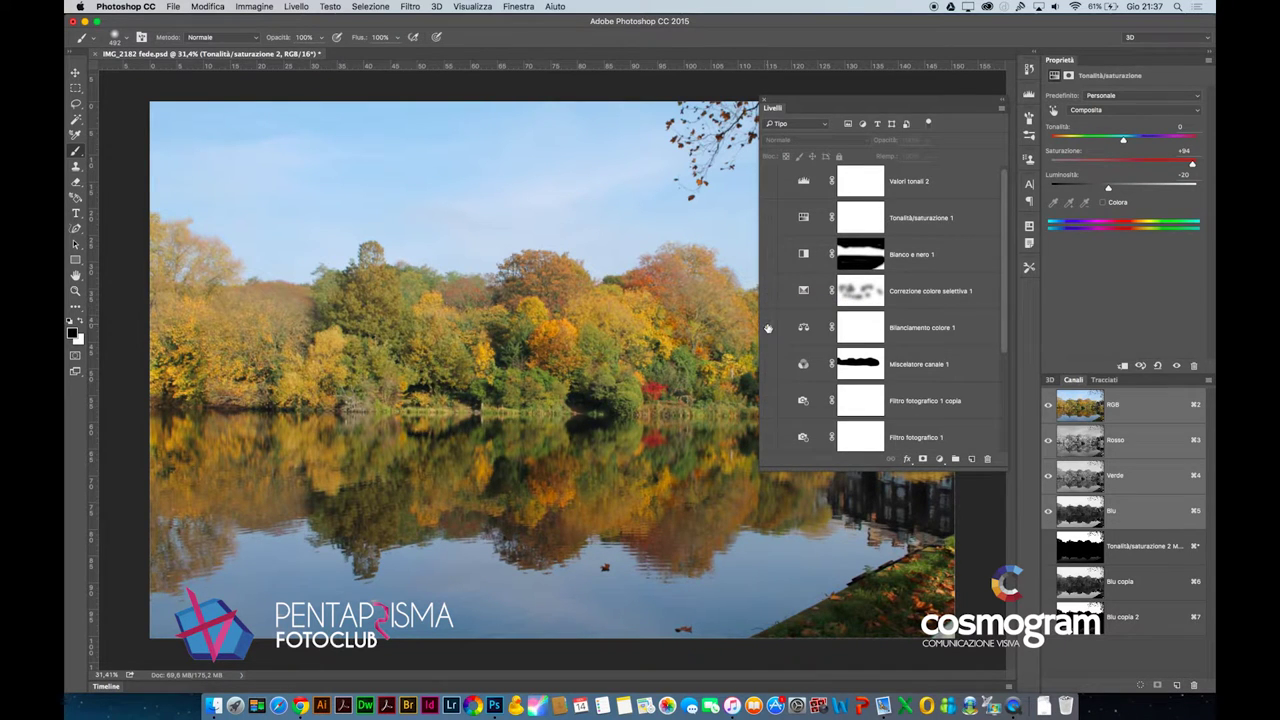
pyautogui.click(768, 290)
pyautogui.click(768, 290)
pyautogui.click(858, 291)
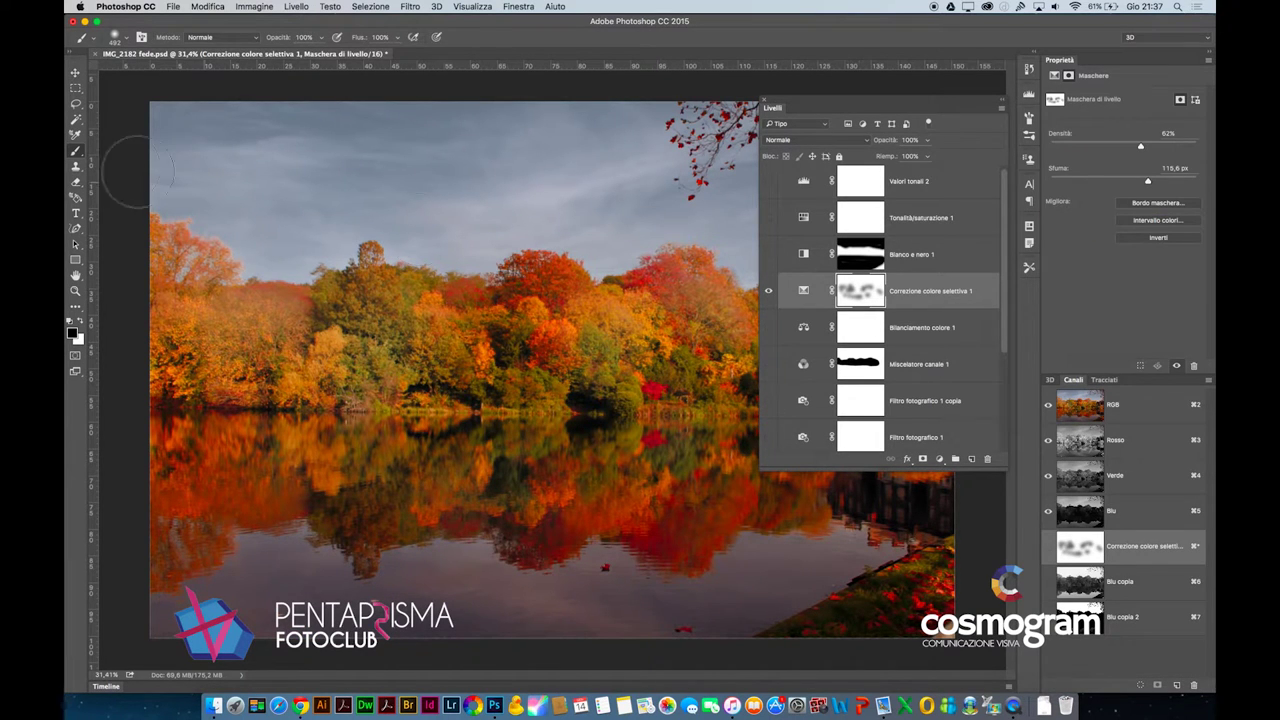
# Step: Lasso the left trees, the centre-right trees with reflection, and the lower-left reflection
pyautogui.click(77, 91)
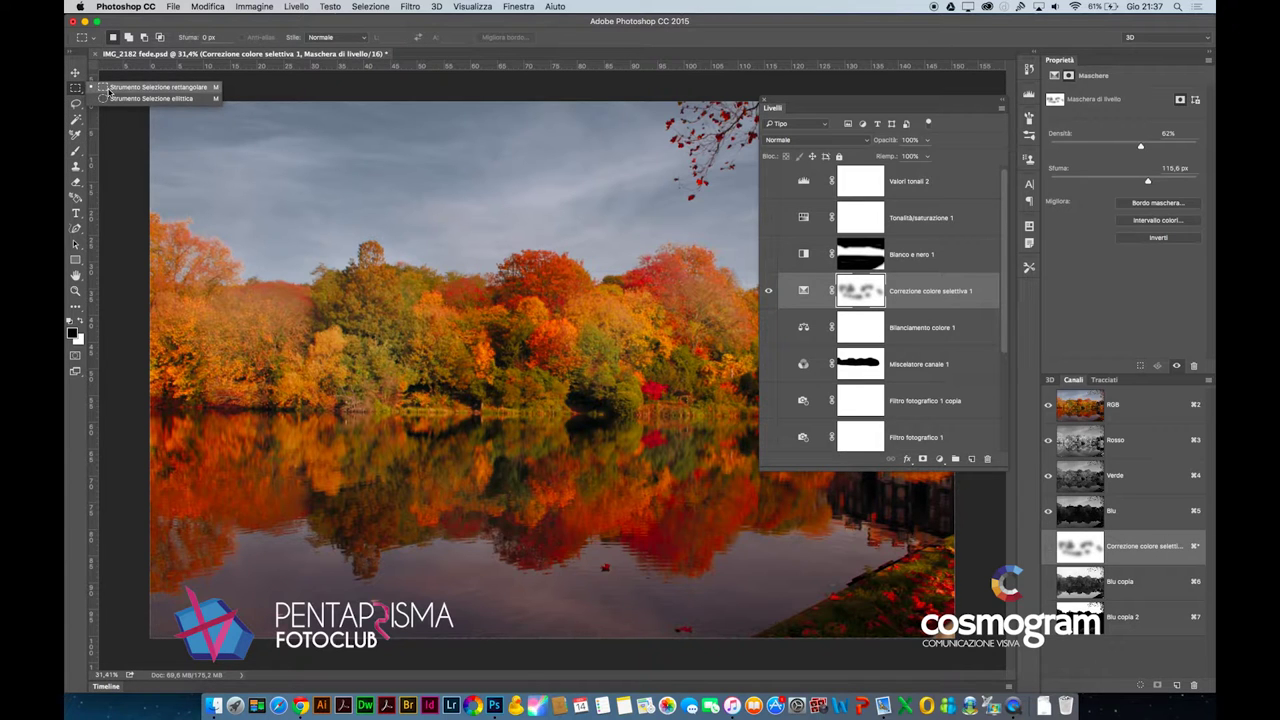
pyautogui.click(76, 104)
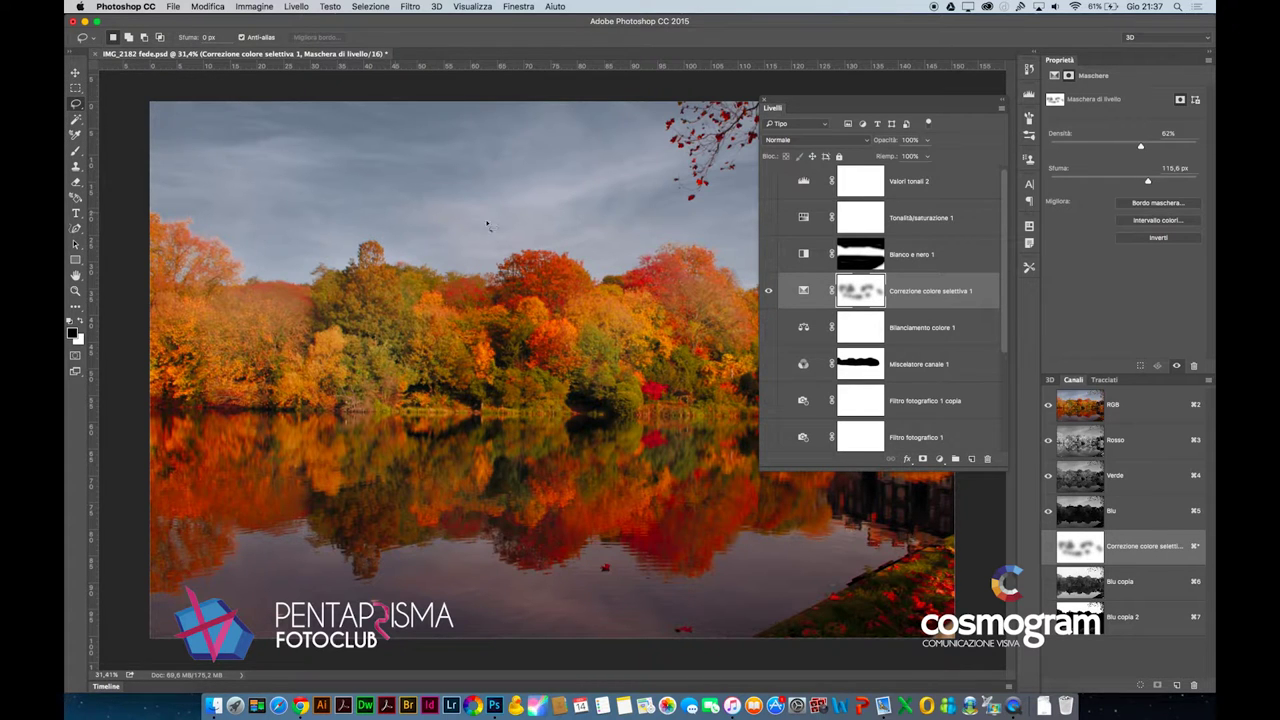
pyautogui.press('Tab')
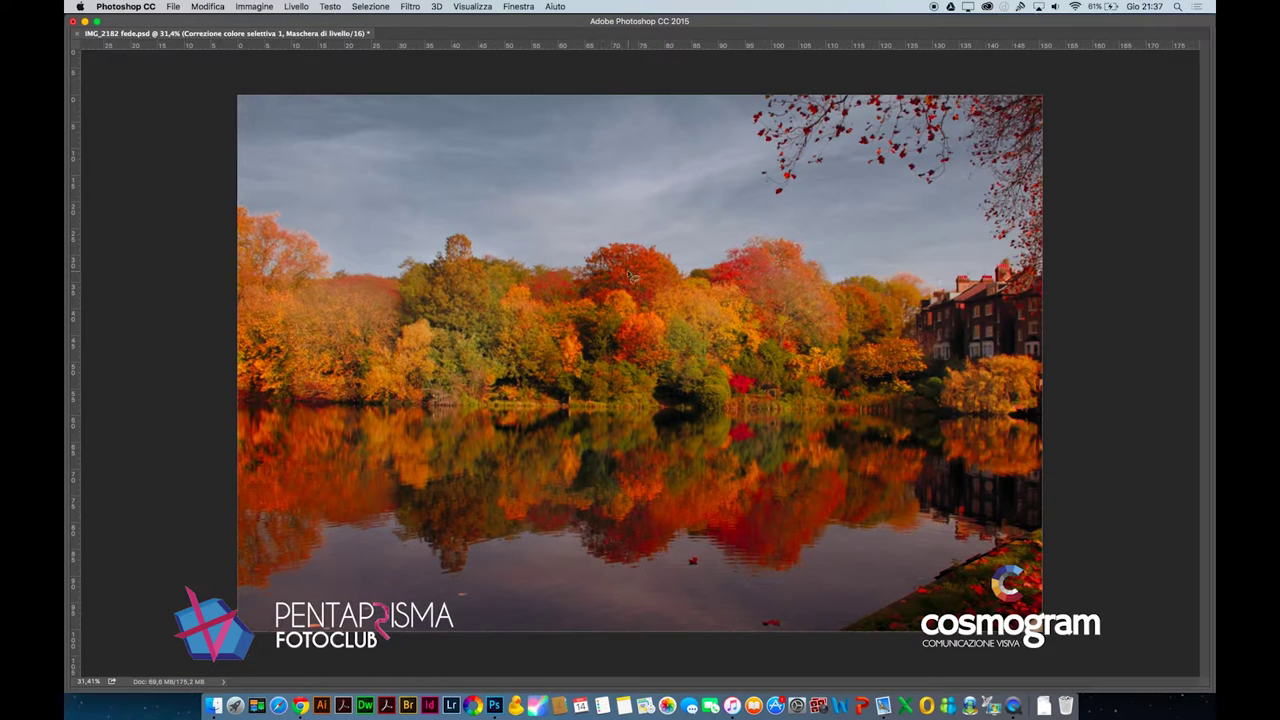
pyautogui.moveTo(357, 258); pyautogui.dragTo(372, 244)
pyautogui.moveTo(823, 295)
pyautogui.mouseDown()
pyautogui.moveTo(843, 373)
pyautogui.moveTo(828, 296)
pyautogui.mouseUp()
pyautogui.moveTo(460, 478)
pyautogui.mouseDown()
pyautogui.moveTo(543, 618)
pyautogui.moveTo(460, 480)
pyautogui.mouseUp()
pyautogui.press('Tab')
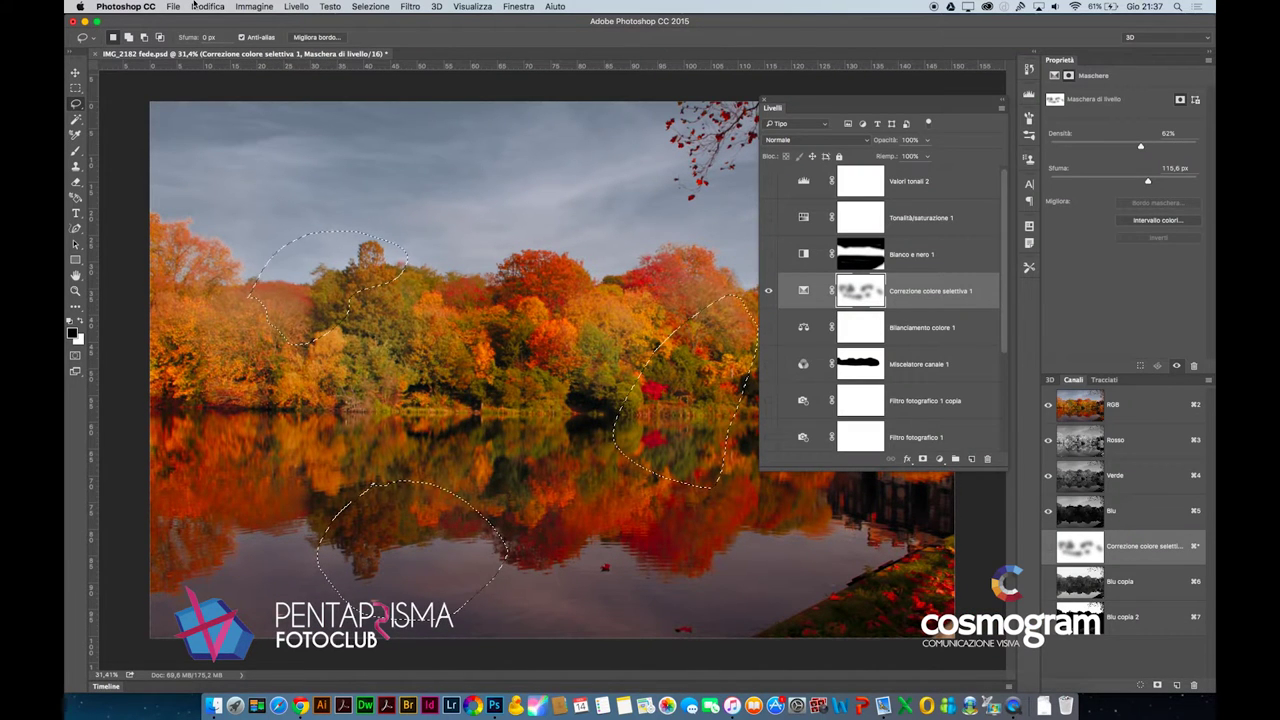
pyautogui.click(215, 5)
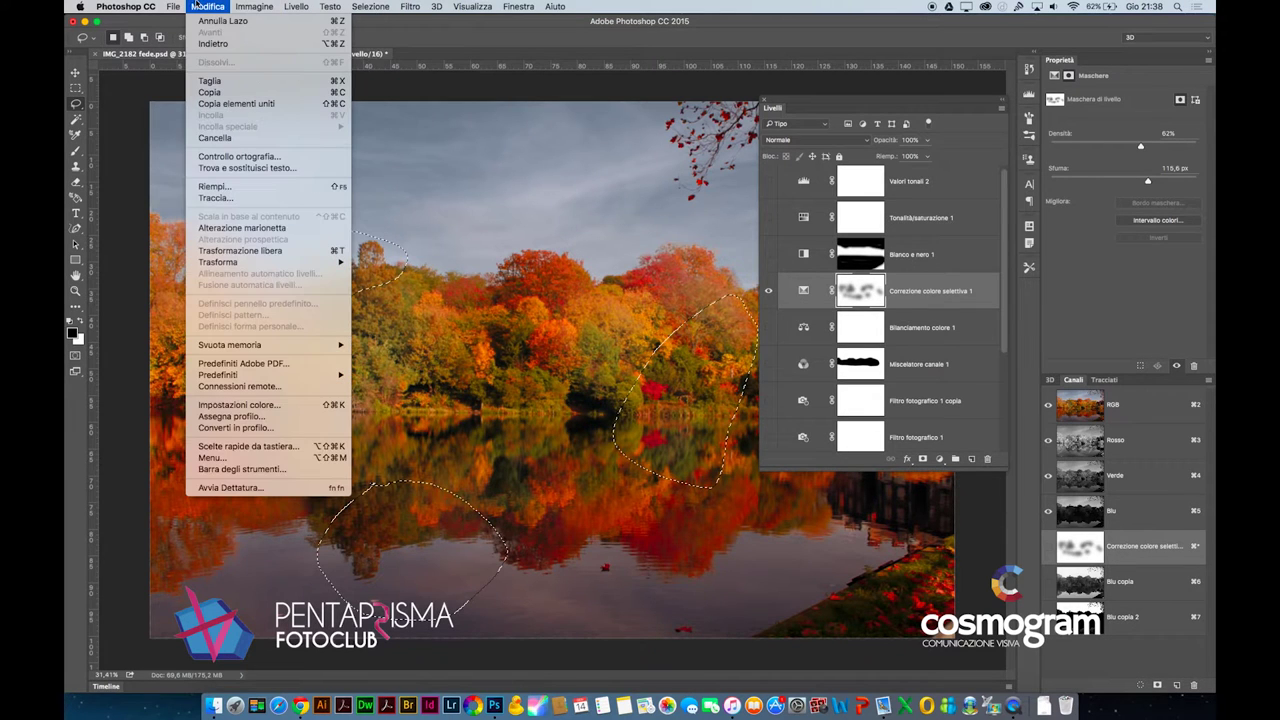
# Step: Fill the selections on the mask with Colore di primo piano, deselect, and move Livelli right
pyautogui.click(215, 186)
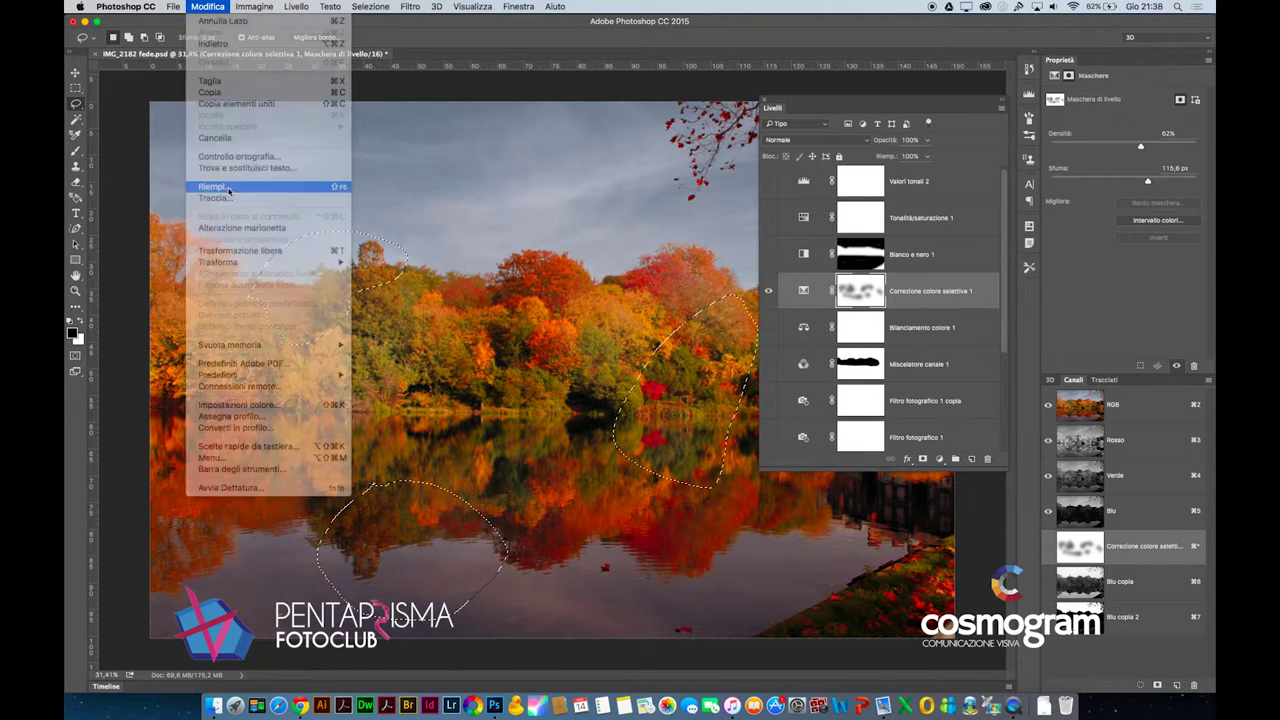
pyautogui.click(648, 281)
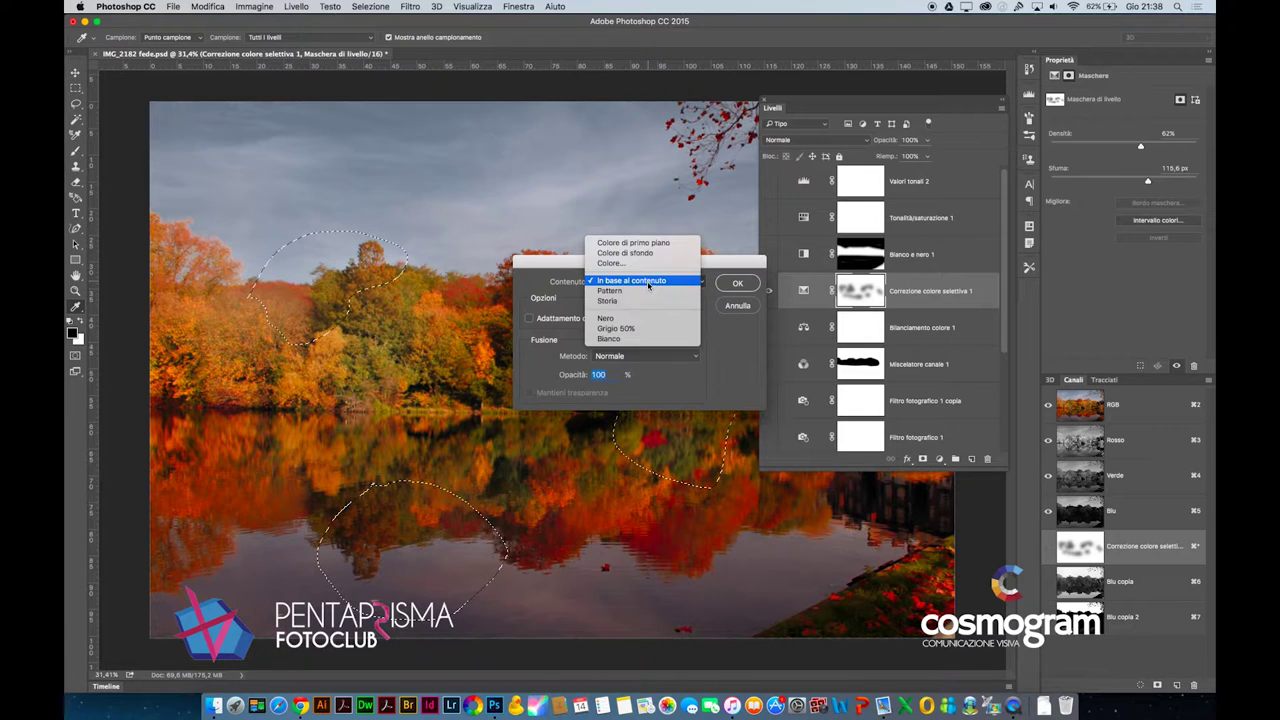
pyautogui.click(650, 243)
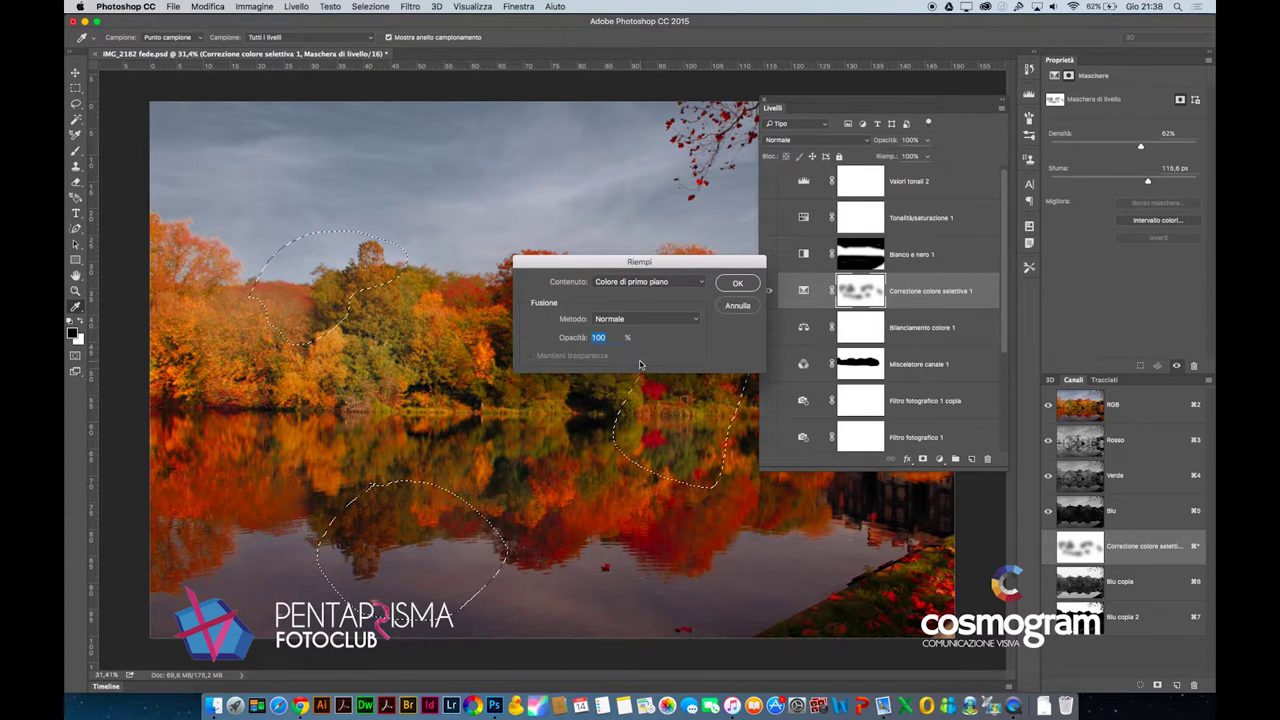
pyautogui.click(737, 283)
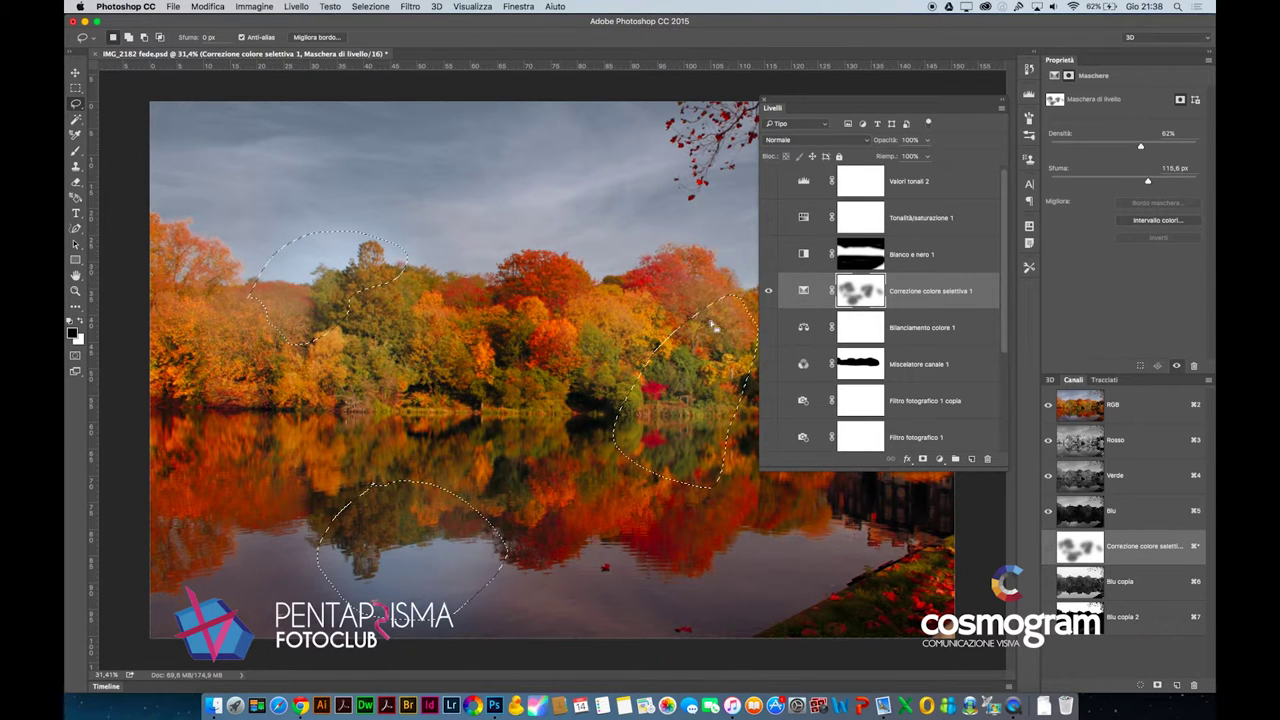
pyautogui.press('super+d')
pyautogui.moveTo(818, 101); pyautogui.dragTo(936, 107)
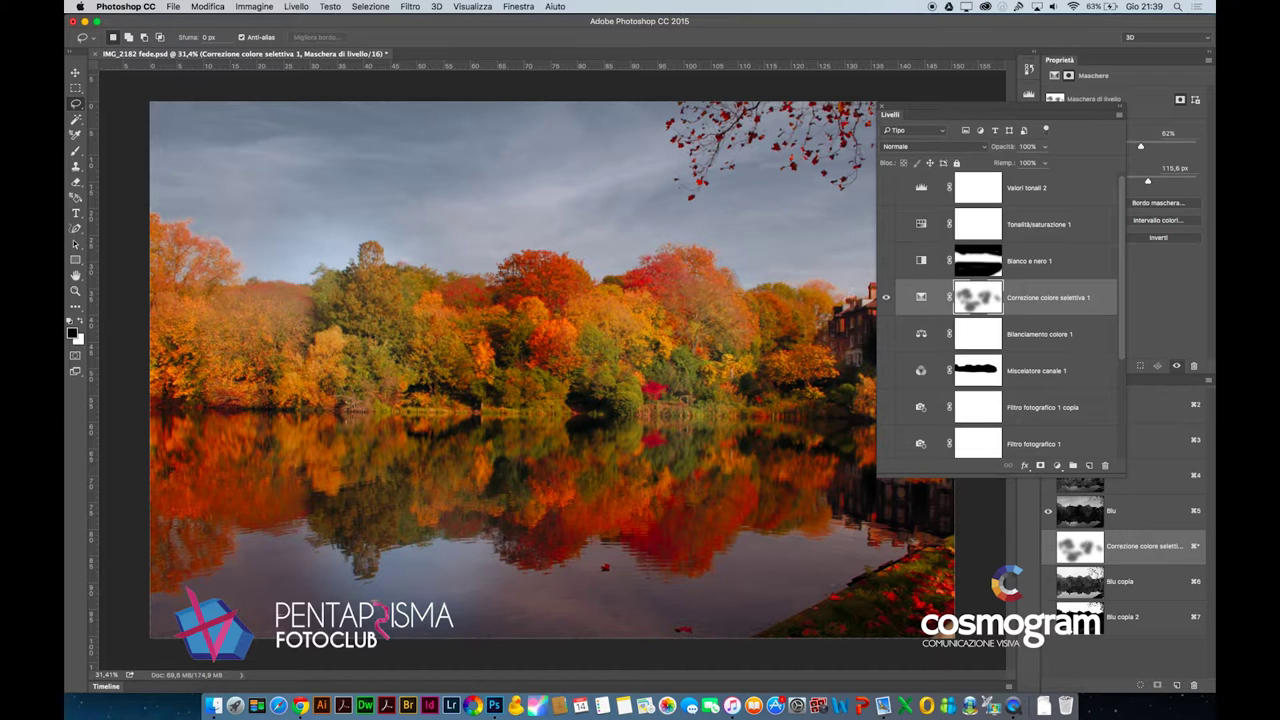
# Step: Load the Bianco e nero 1 mask as a selection and lasso-add the treeline and an upper area
pyautogui.keyDown('super'); pyautogui.click(980, 302); pyautogui.keyUp('super')
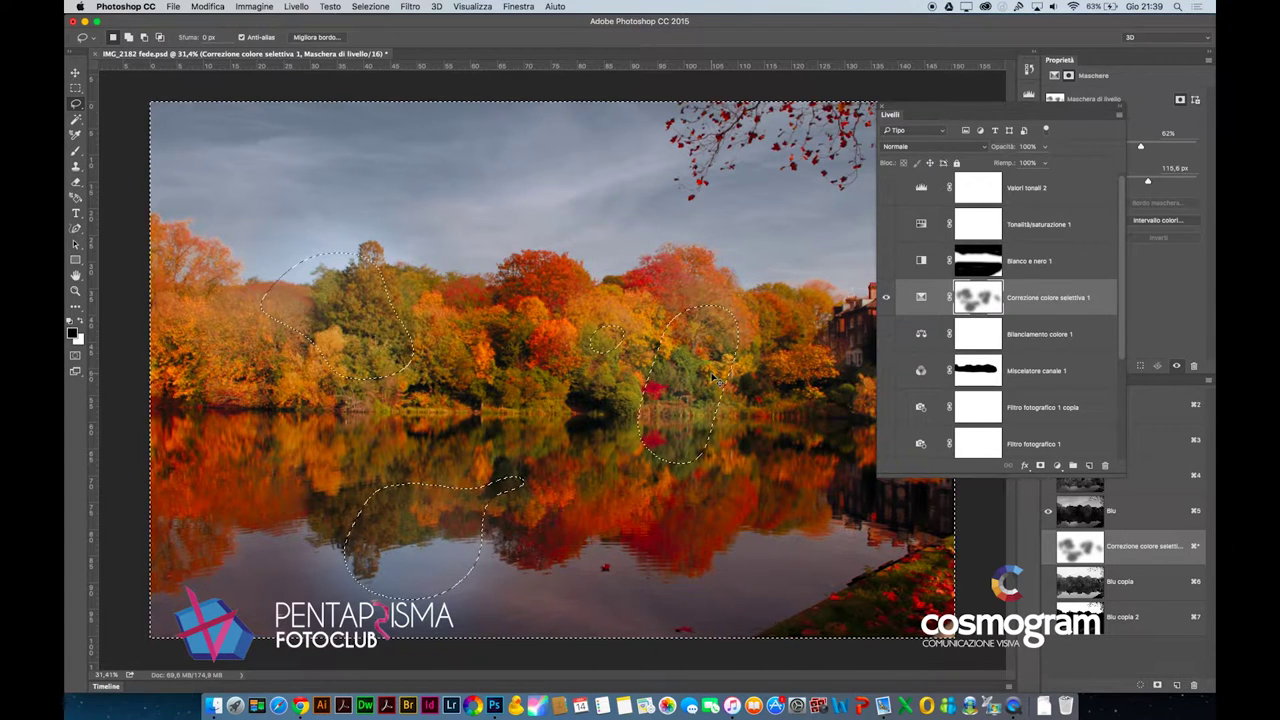
pyautogui.keyDown('super'); pyautogui.click(984, 262); pyautogui.keyUp('super')
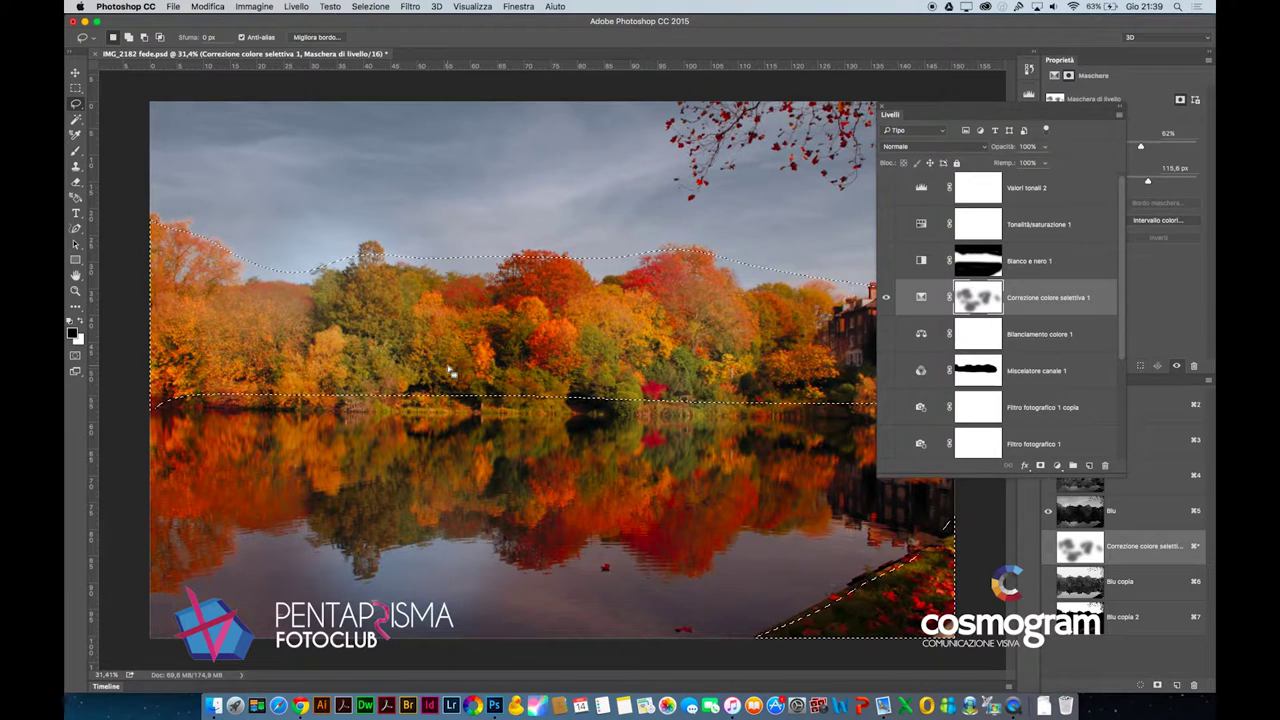
pyautogui.moveTo(452, 372); pyautogui.dragTo(288, 357)
pyautogui.press('shift')
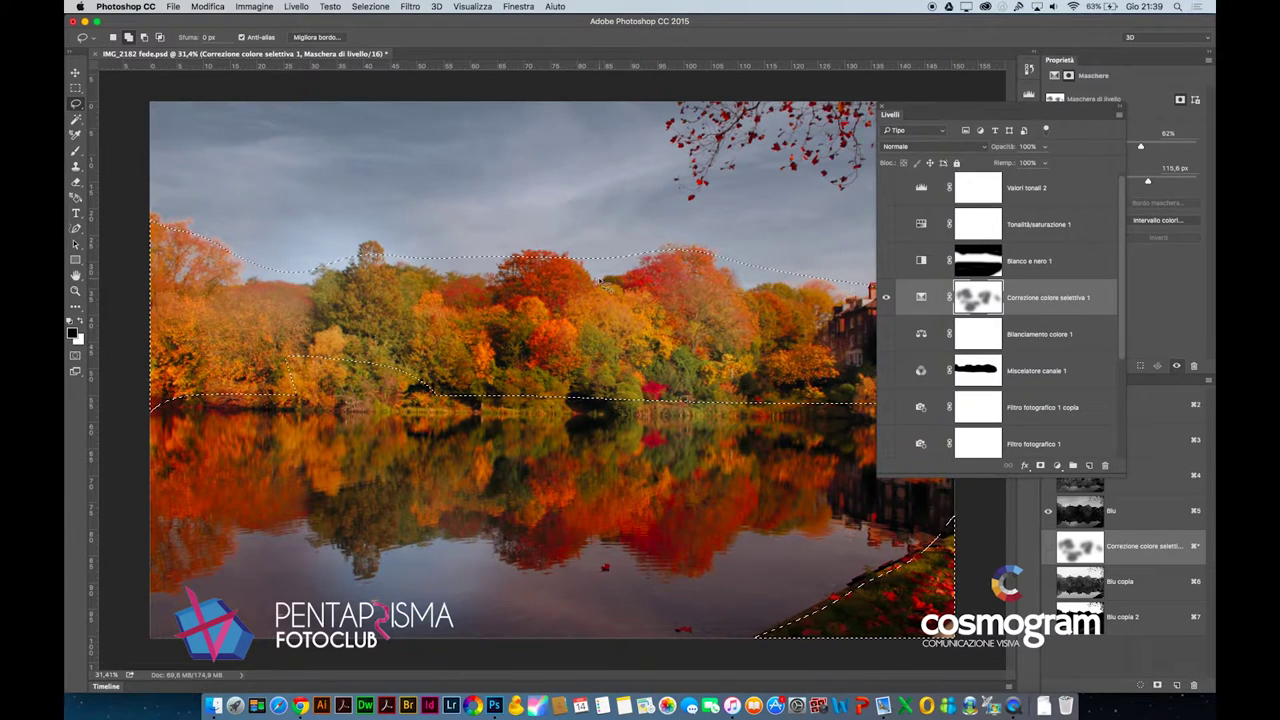
pyautogui.moveTo(540, 204); pyautogui.dragTo(690, 176)
# Step: Invert the selection and lasso extra areas over the central reflection and treetops
pyautogui.press('super+shift+i')
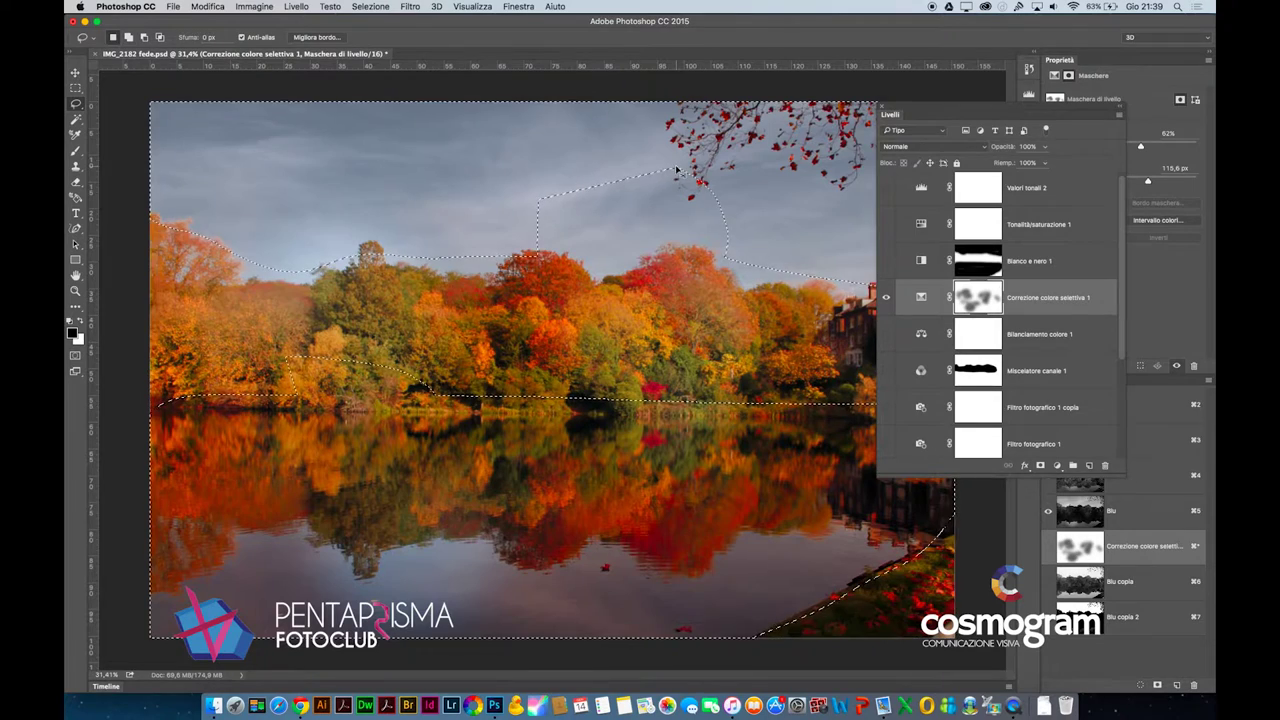
pyautogui.moveTo(540, 376); pyautogui.dragTo(678, 404)
pyautogui.moveTo(632, 343); pyautogui.dragTo(488, 312)
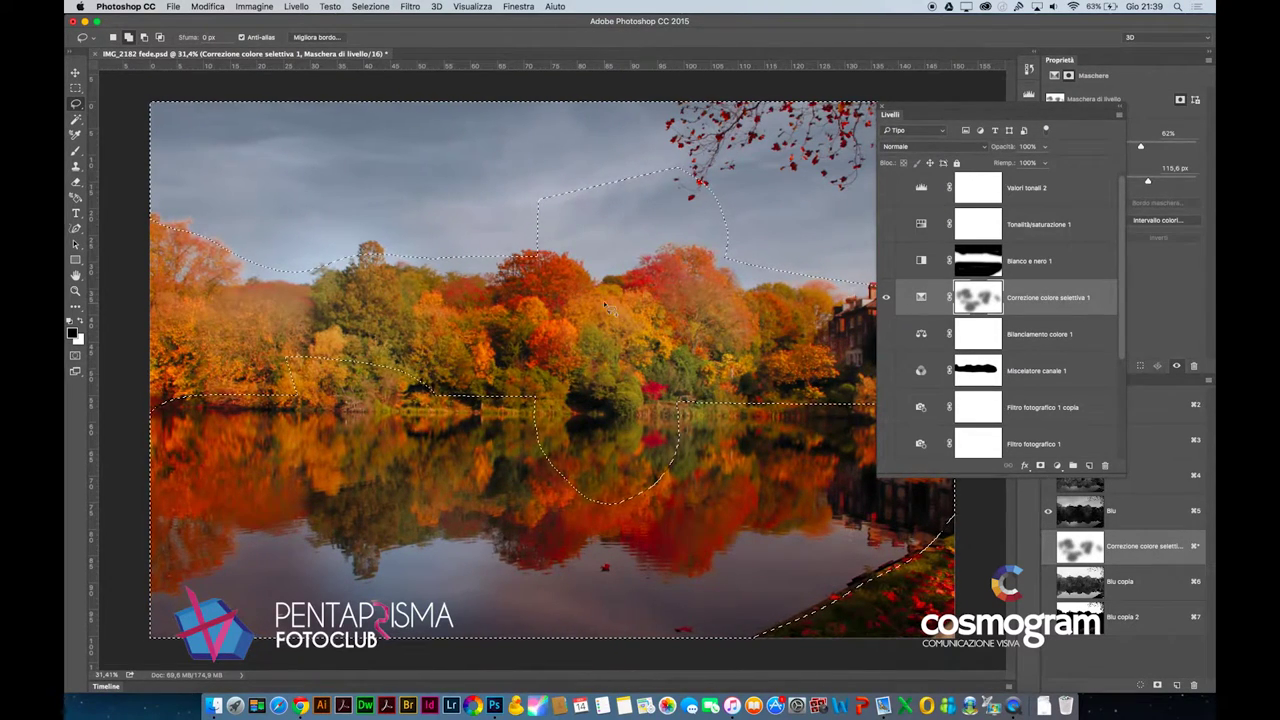
# Step: Add an elliptical marquee area over the centre trees to the selection, then show the full tool list
pyautogui.click(75, 88)
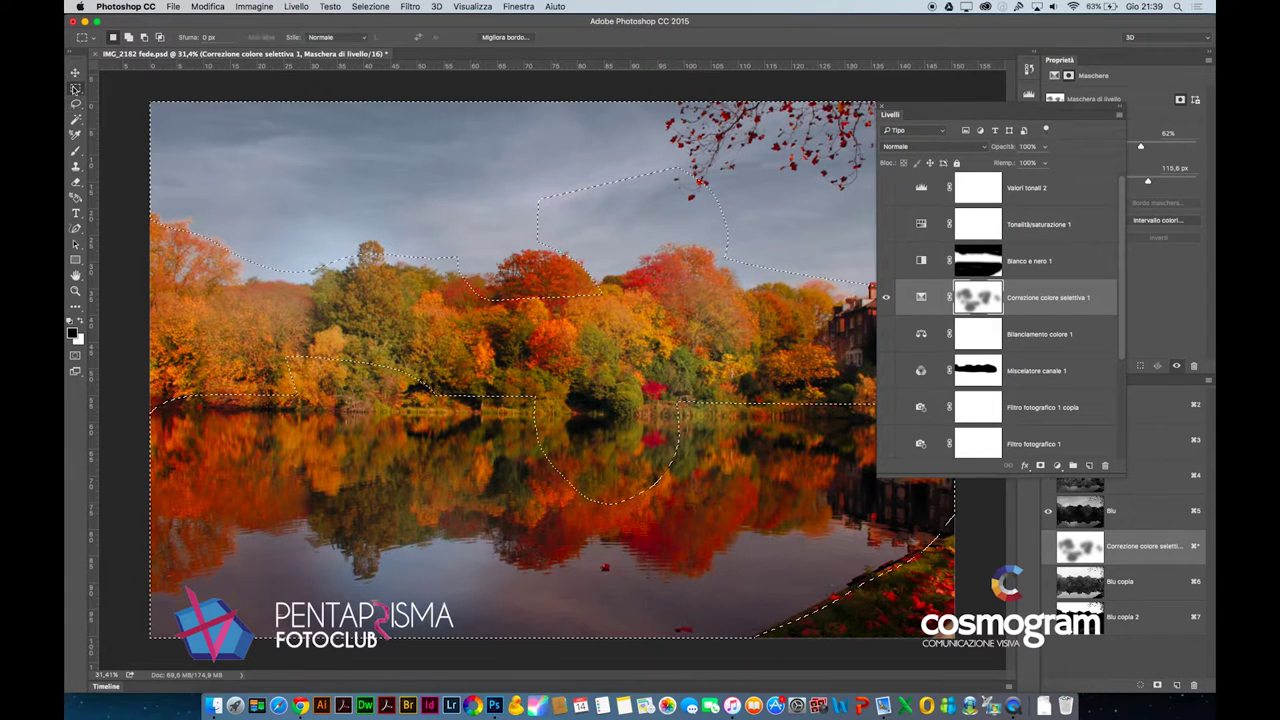
pyautogui.click(150, 98)
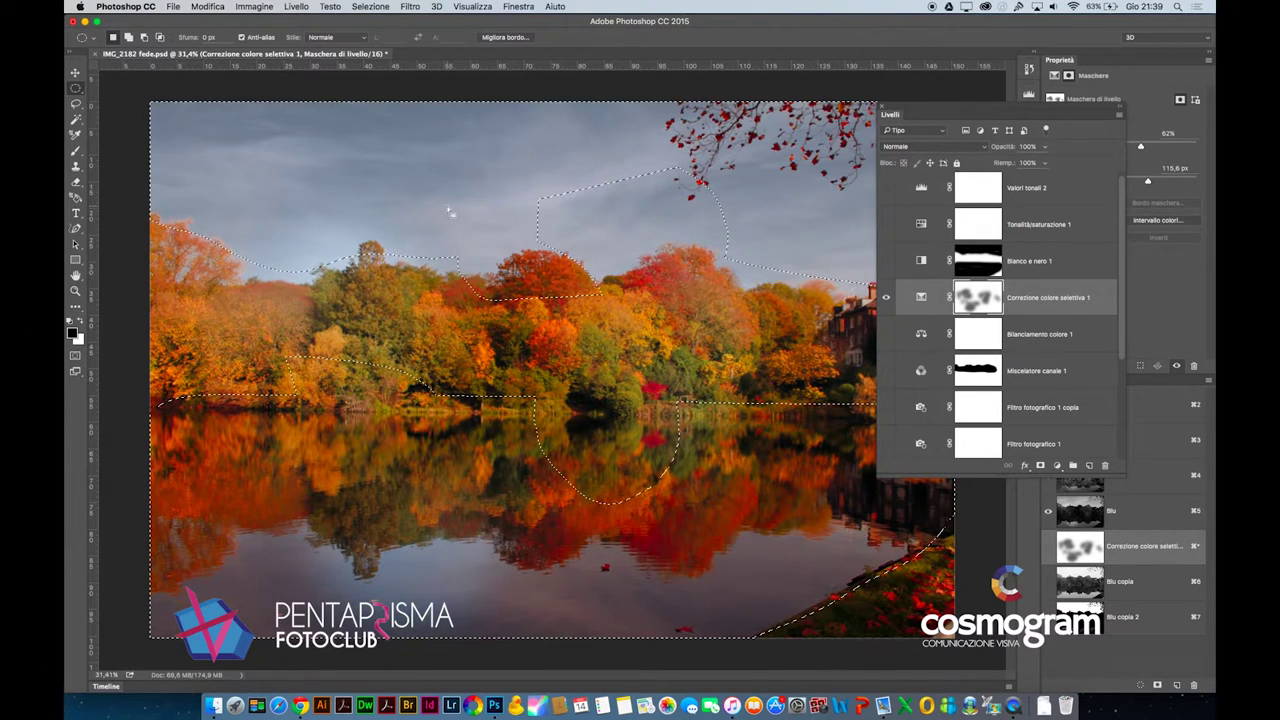
pyautogui.moveTo(448, 208); pyautogui.dragTo(625, 345)
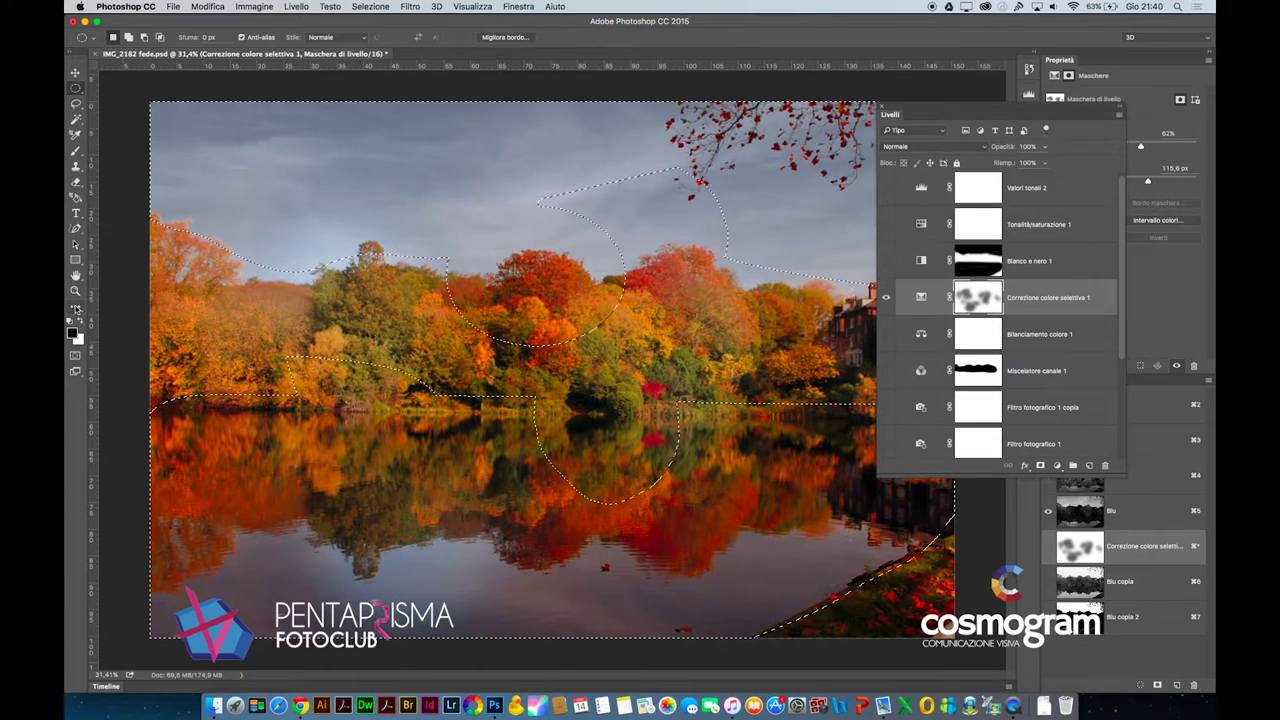
pyautogui.click(75, 306)
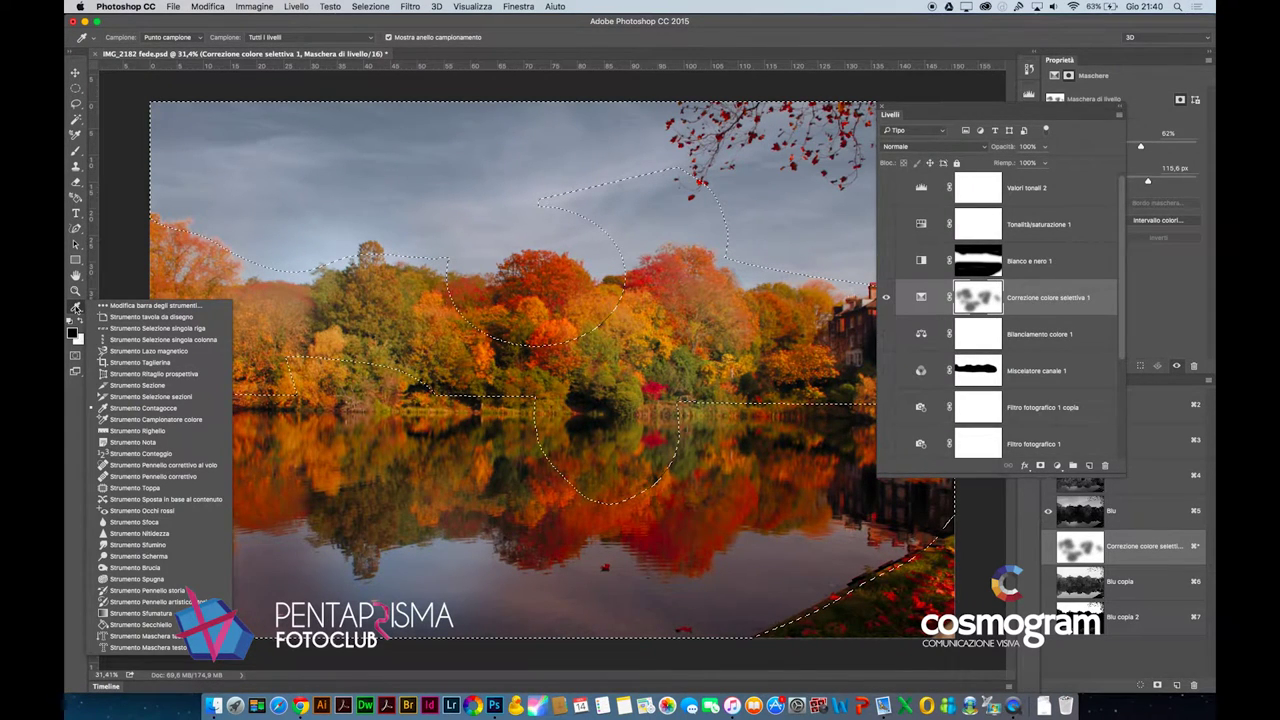
# Step: Choose the Gradient tool with the Primo piano a sfondo (foreground-to-background) gradient
pyautogui.click(145, 613)
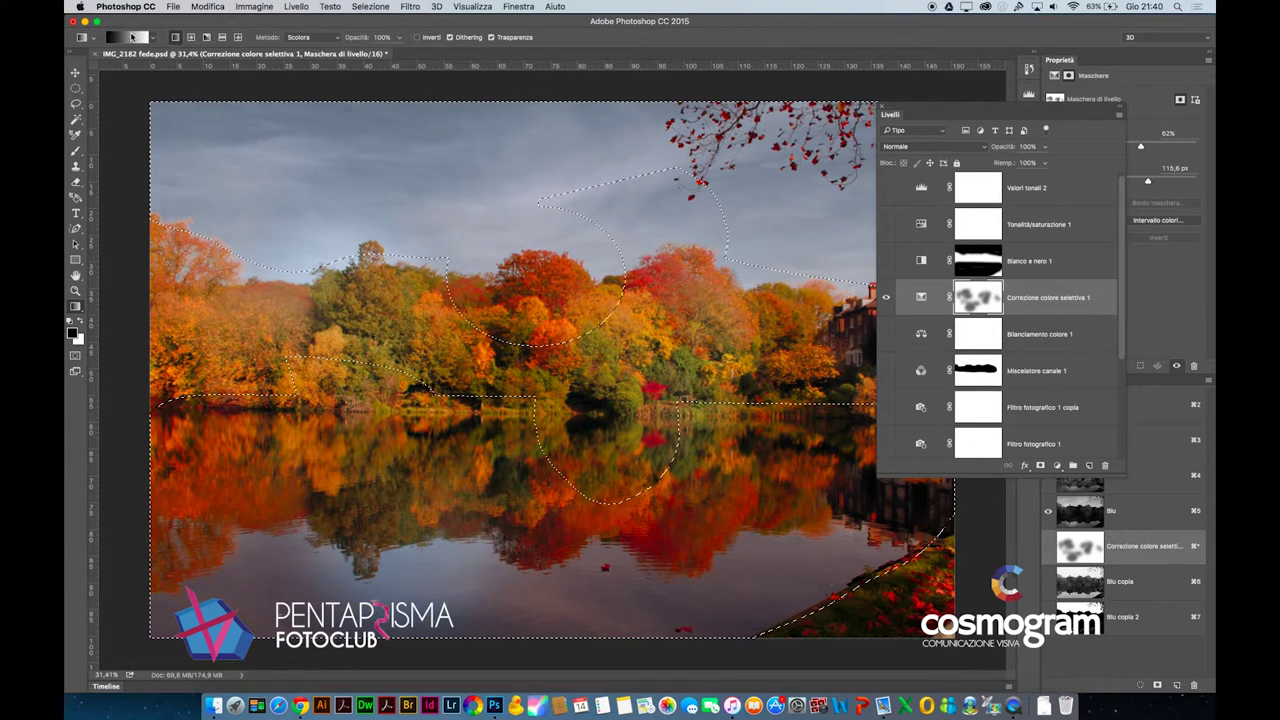
pyautogui.click(133, 37)
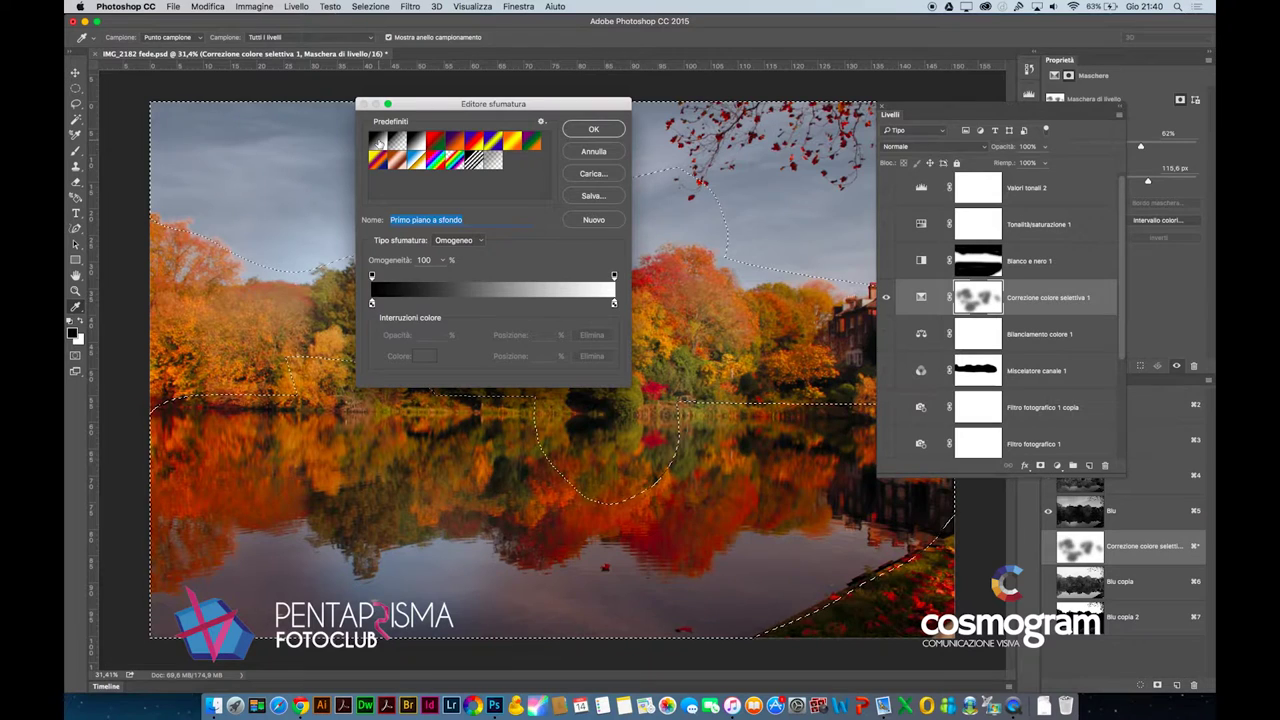
pyautogui.click(590, 131)
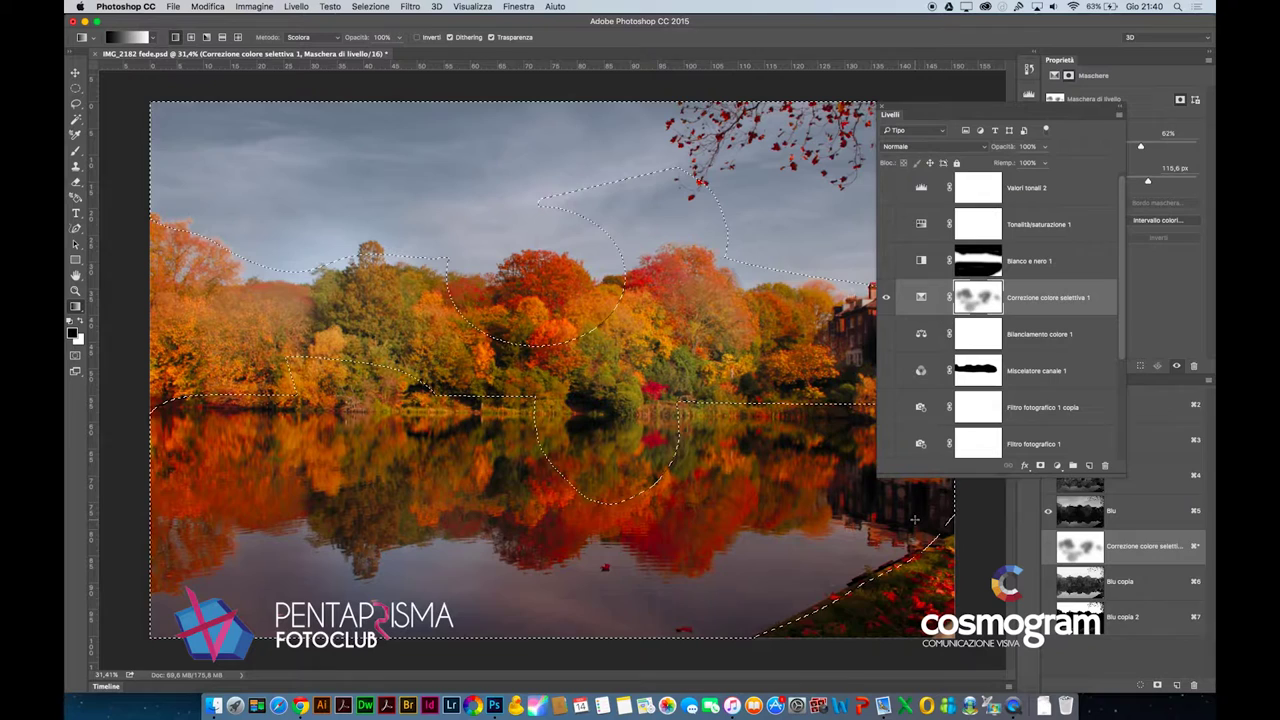
# Step: Set the gradient mode to Normal and drag a diagonal gradient across the Selective Color mask
pyautogui.click(324, 38)
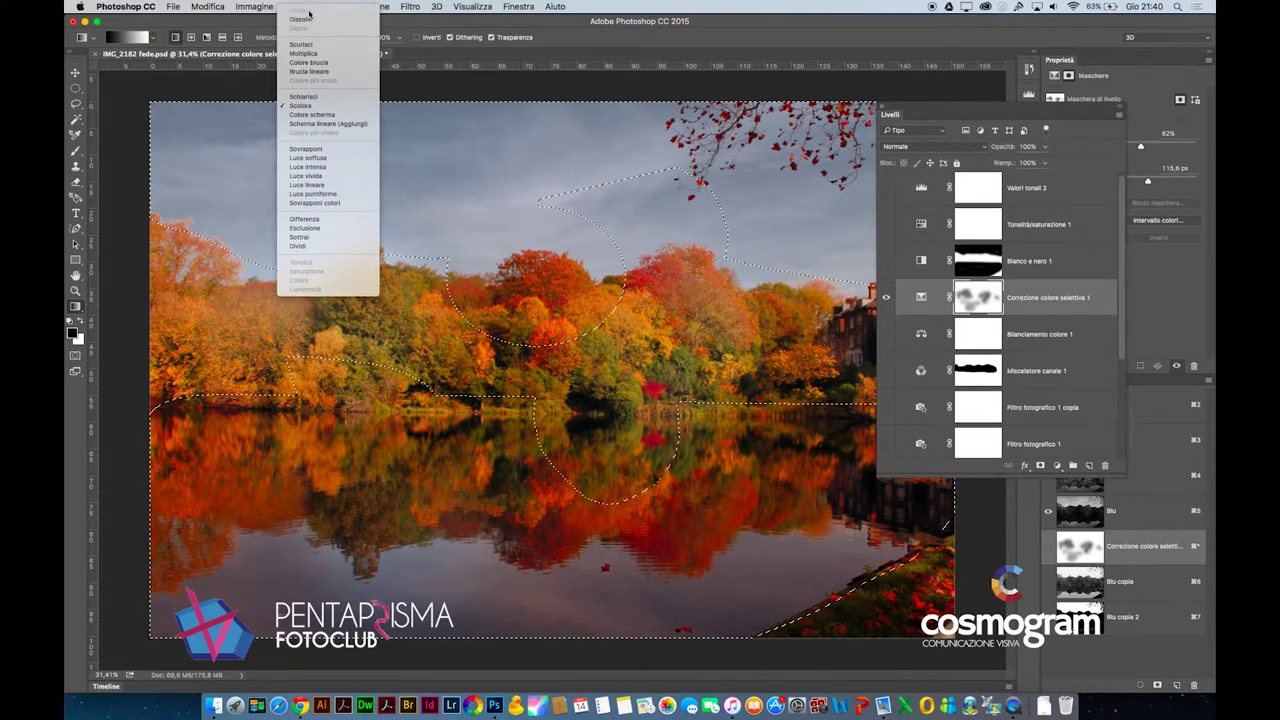
pyautogui.click(310, 11)
pyautogui.moveTo(138, 93); pyautogui.dragTo(992, 657)
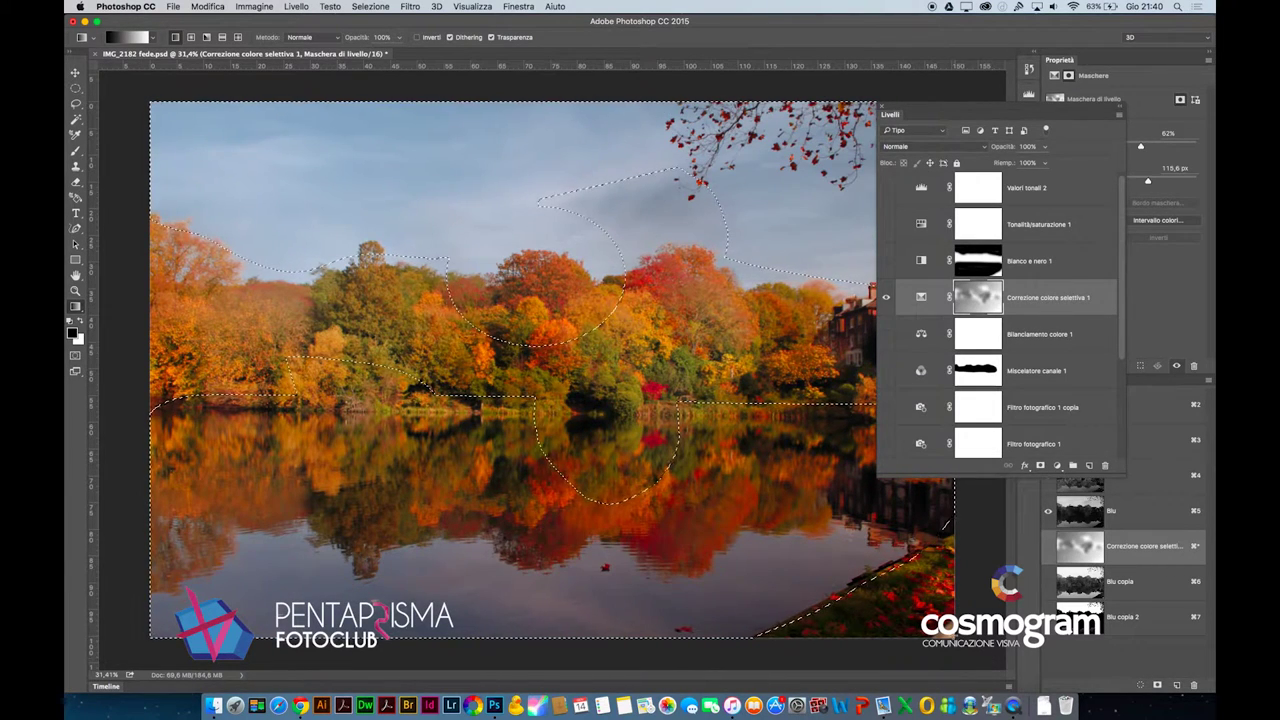
# Step: Swap colours and redraw the gradient to darken the reflection and brighten the sky, then view the mask alone
pyautogui.press('x')
pyautogui.moveTo(270, 200); pyautogui.dragTo(860, 570)
pyautogui.moveTo(172, 128); pyautogui.dragTo(790, 530)
pyautogui.moveTo(338, 416); pyautogui.dragTo(543, 171)
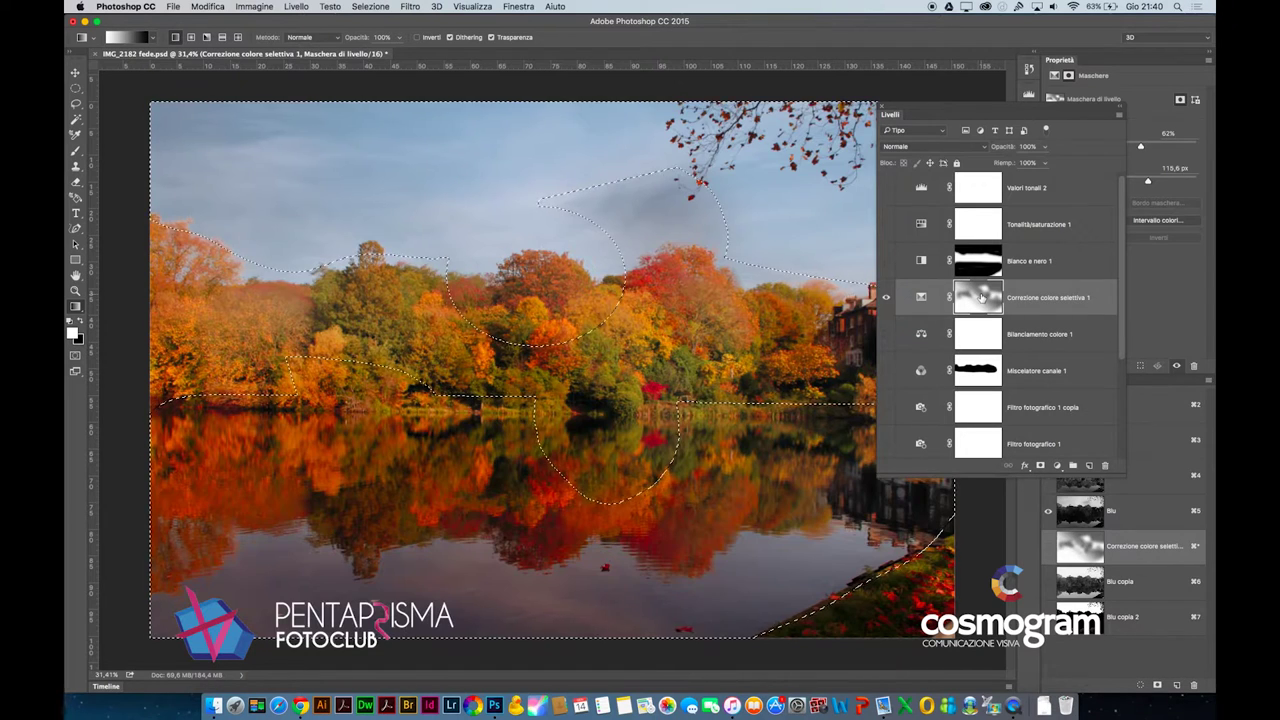
pyautogui.keyDown('alt'); pyautogui.click(982, 297); pyautogui.keyUp('alt')
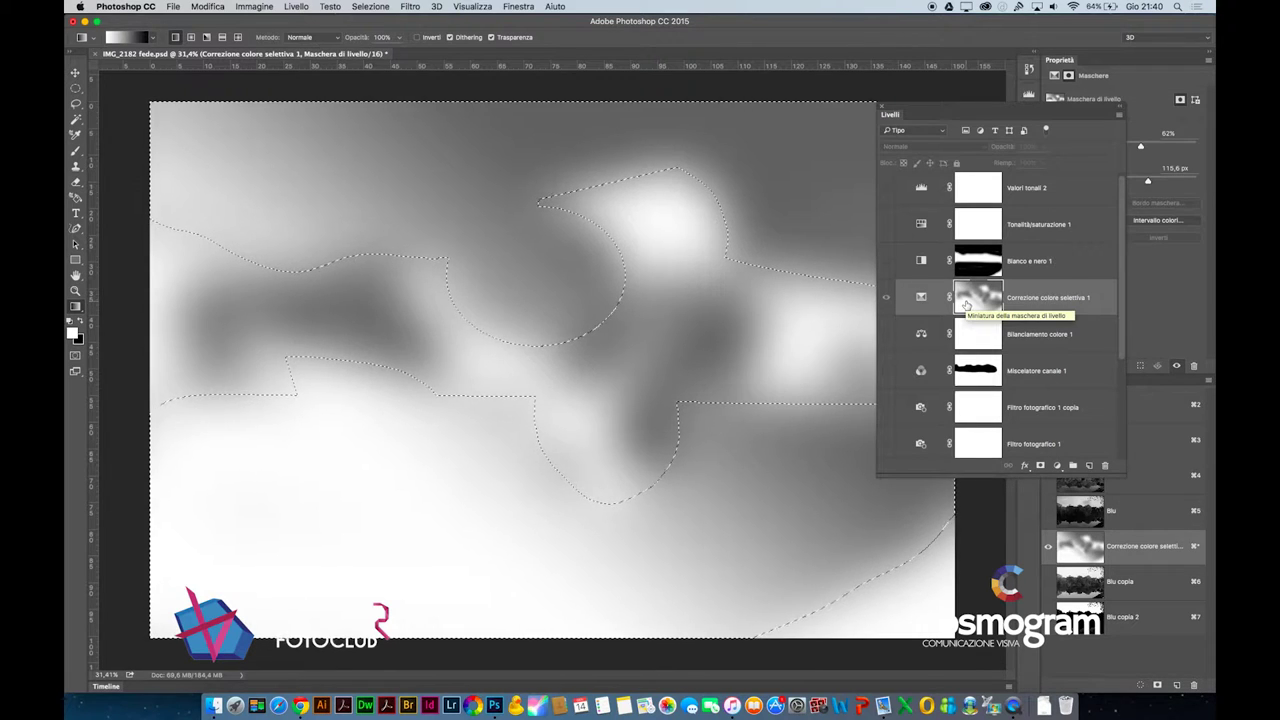
# Step: View the Selective Color mask on its own and select the whole canvas
pyautogui.click(921, 297)
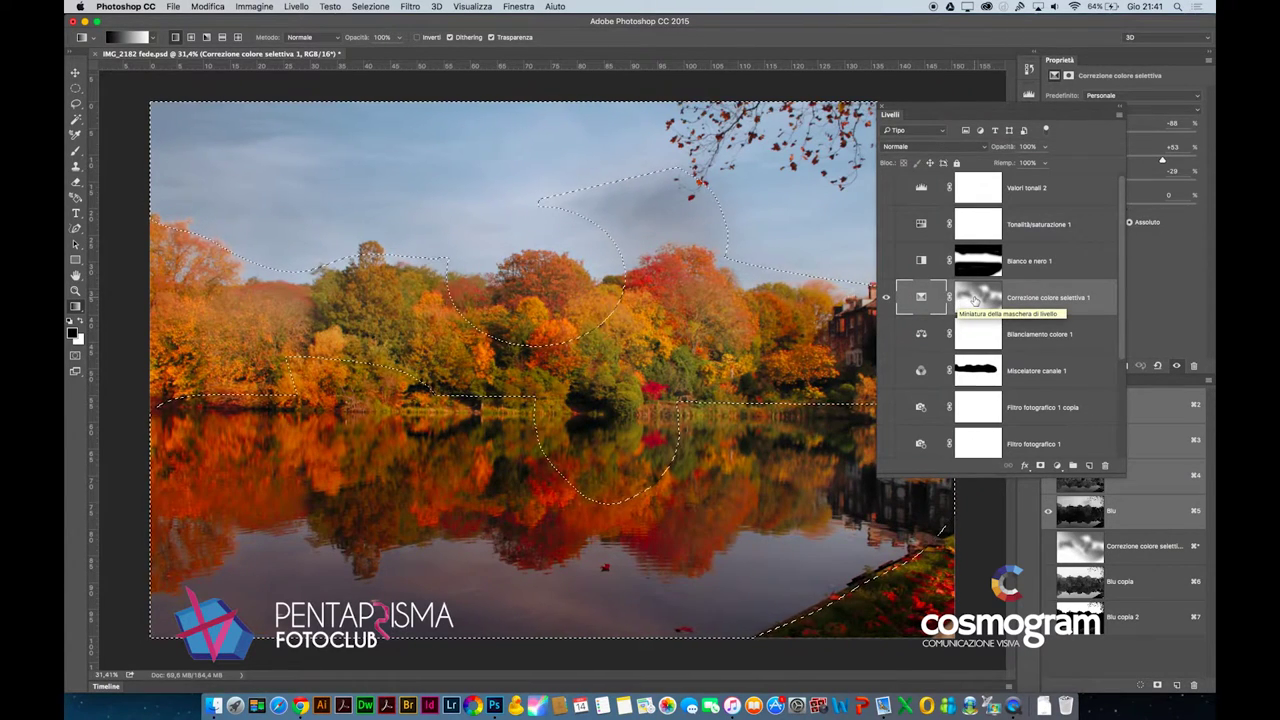
pyautogui.keyDown('alt'); pyautogui.click(975, 300); pyautogui.keyUp('alt')
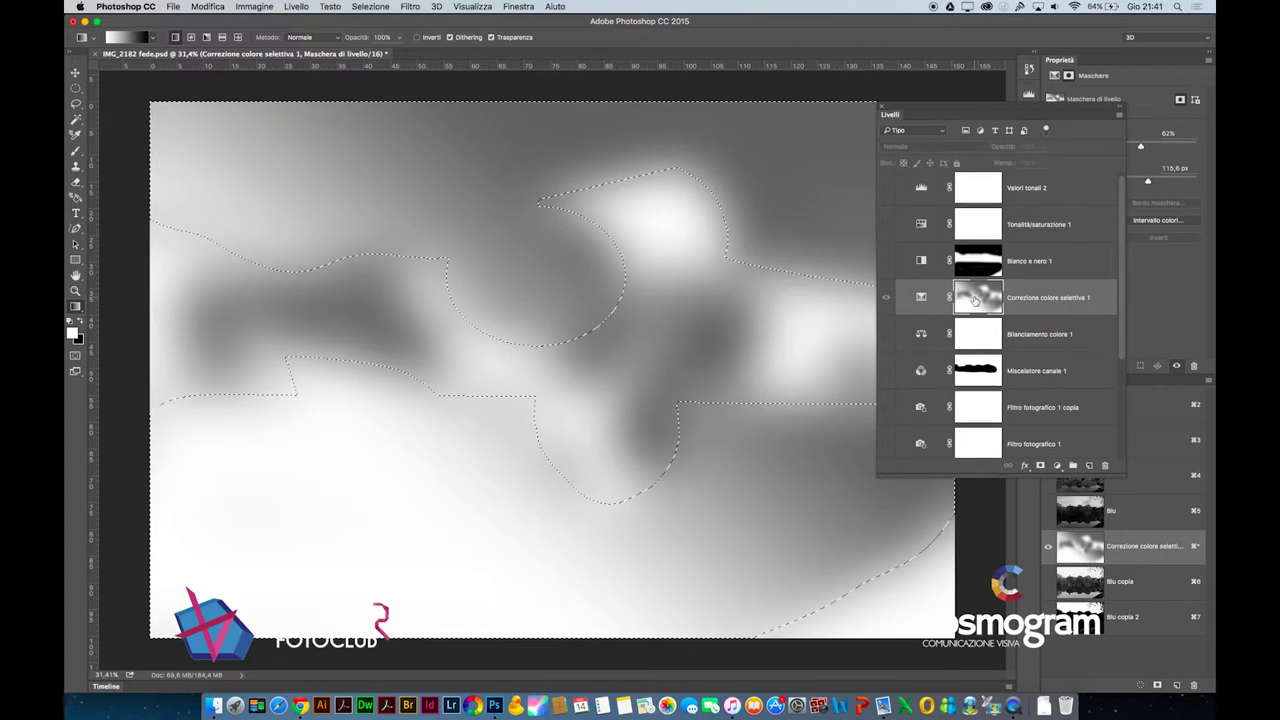
pyautogui.click(372, 6)
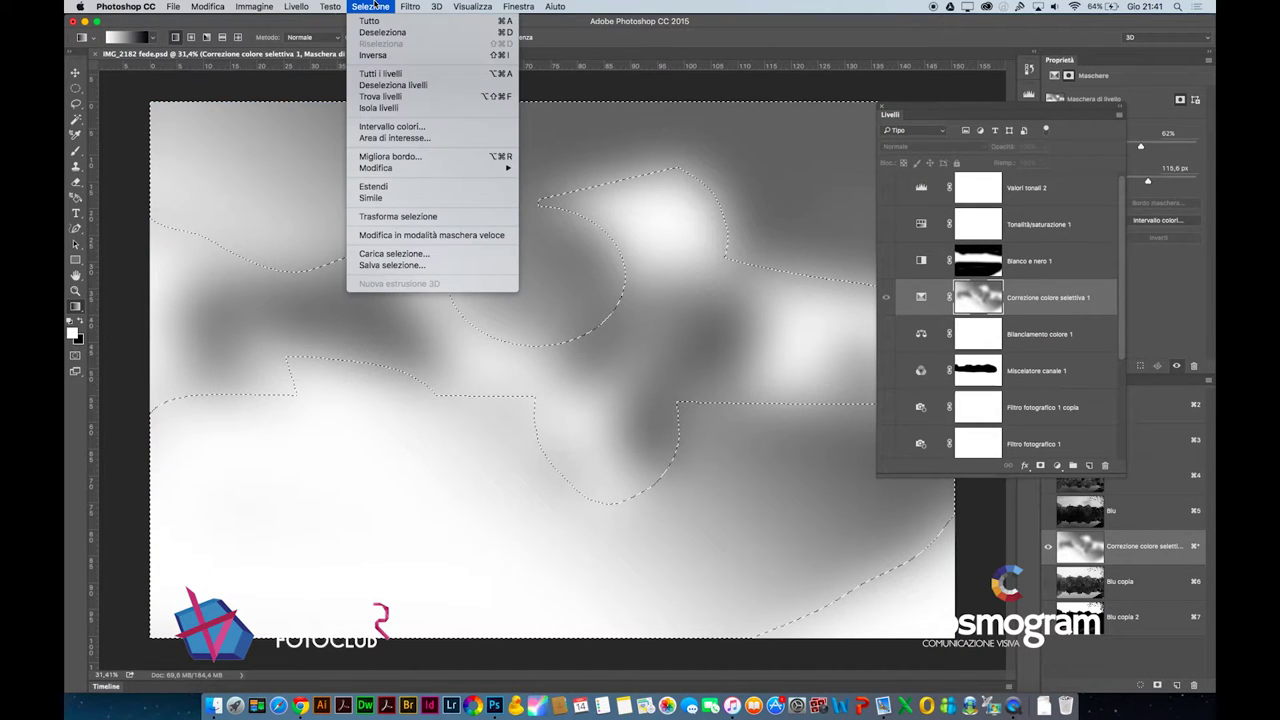
pyautogui.click(376, 21)
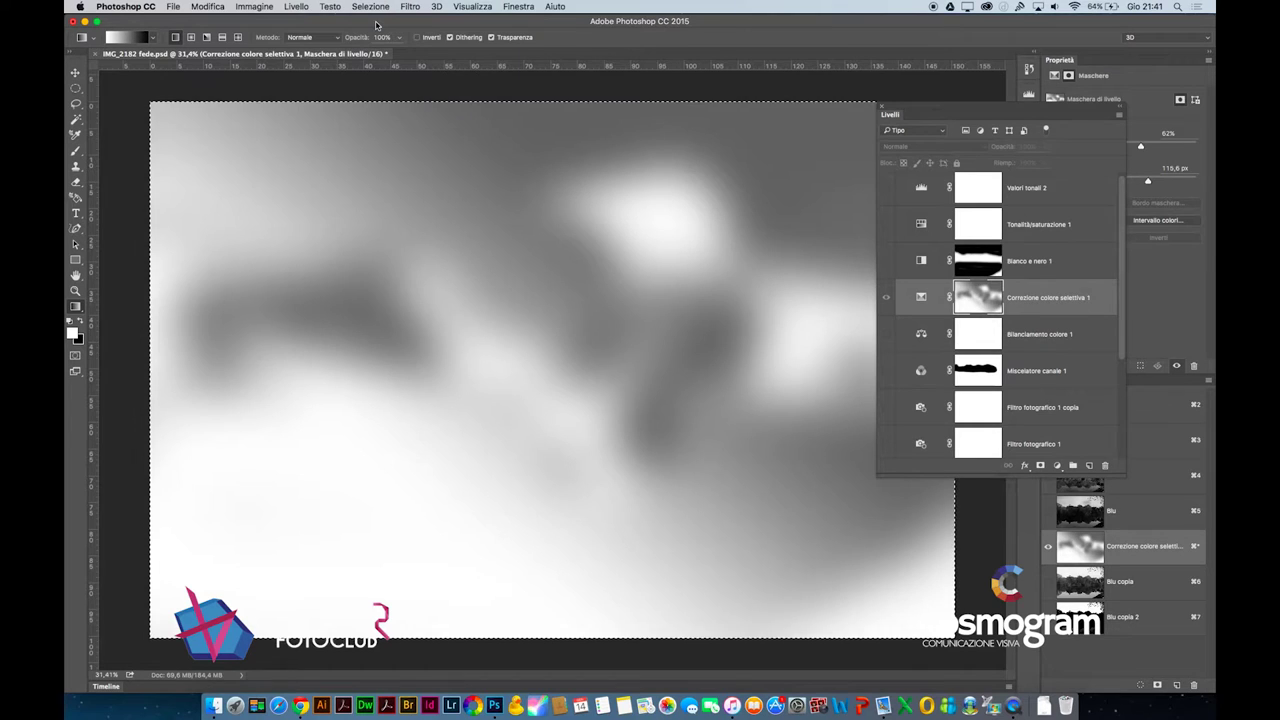
# Step: Fill the whole mask with the white foreground colour at Normal, 100%
pyautogui.click(206, 6)
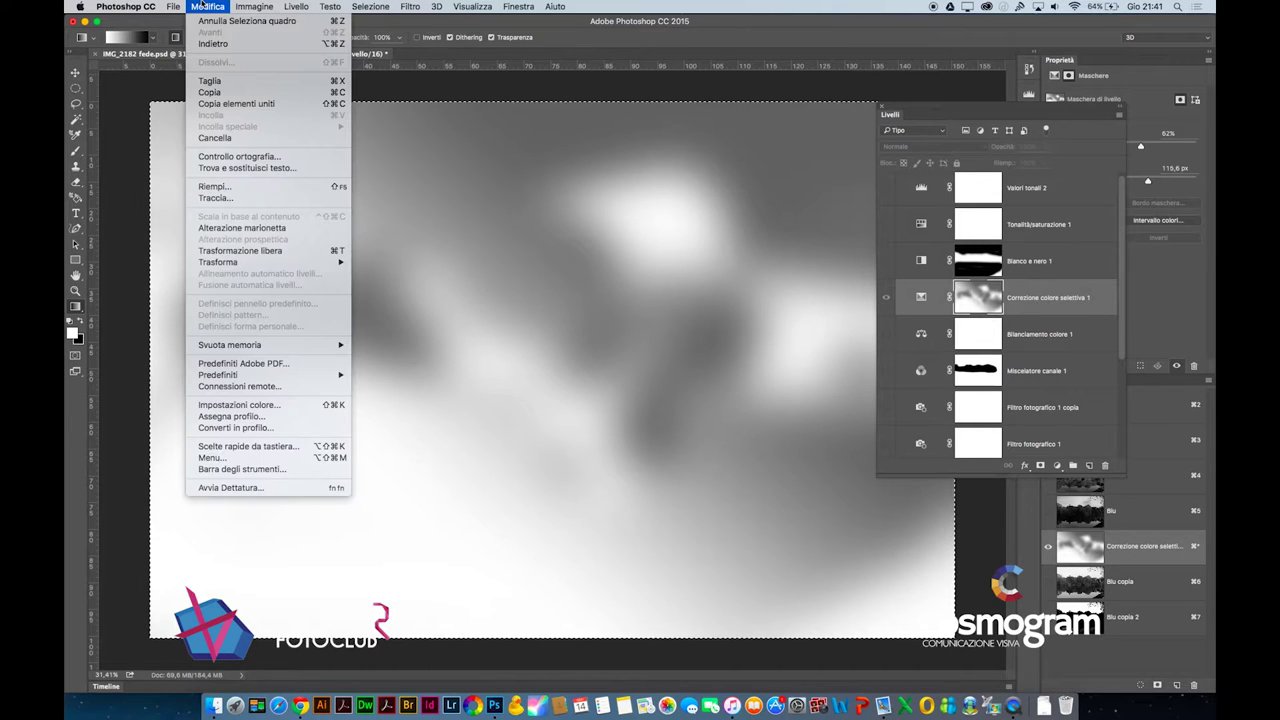
pyautogui.click(227, 187)
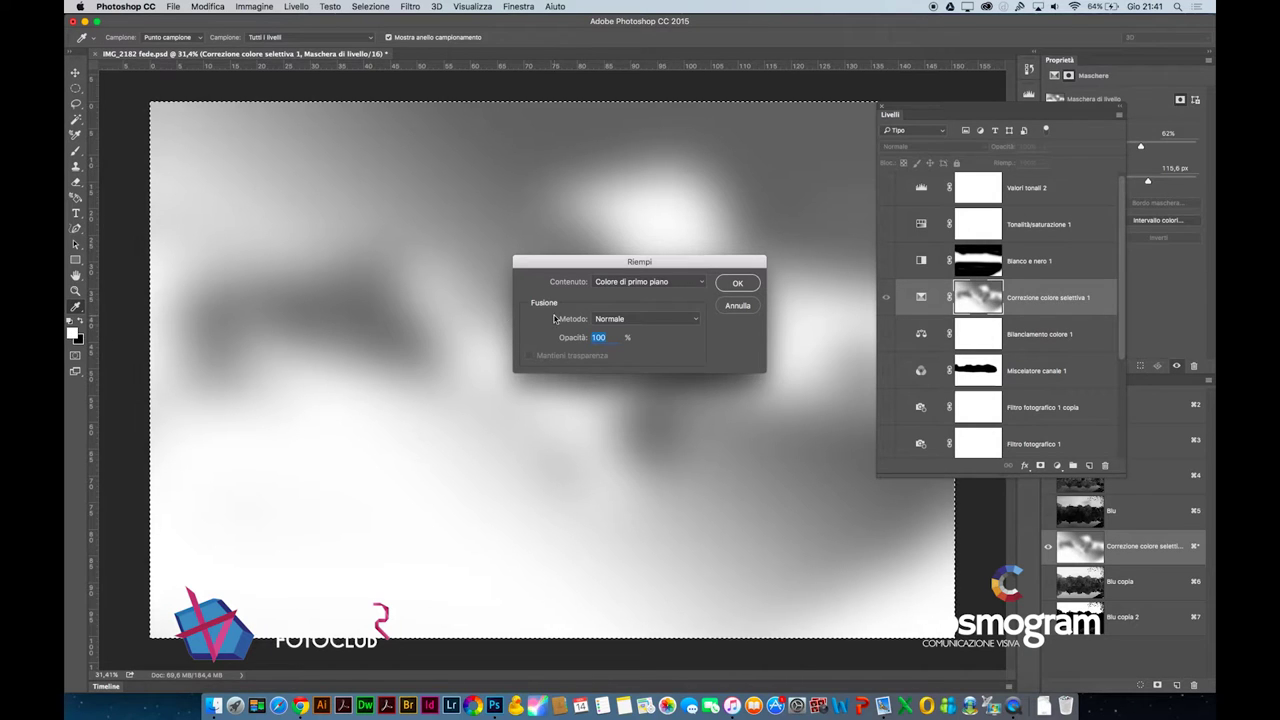
pyautogui.click(656, 282)
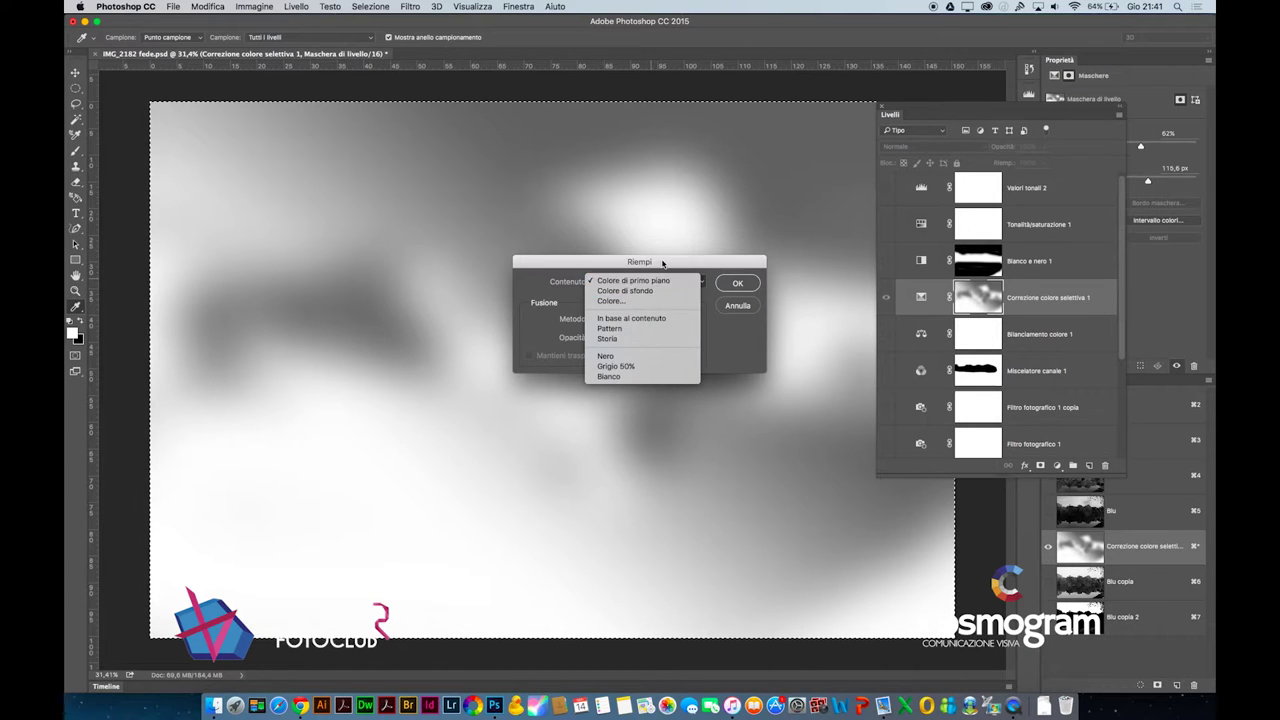
pyautogui.click(665, 265)
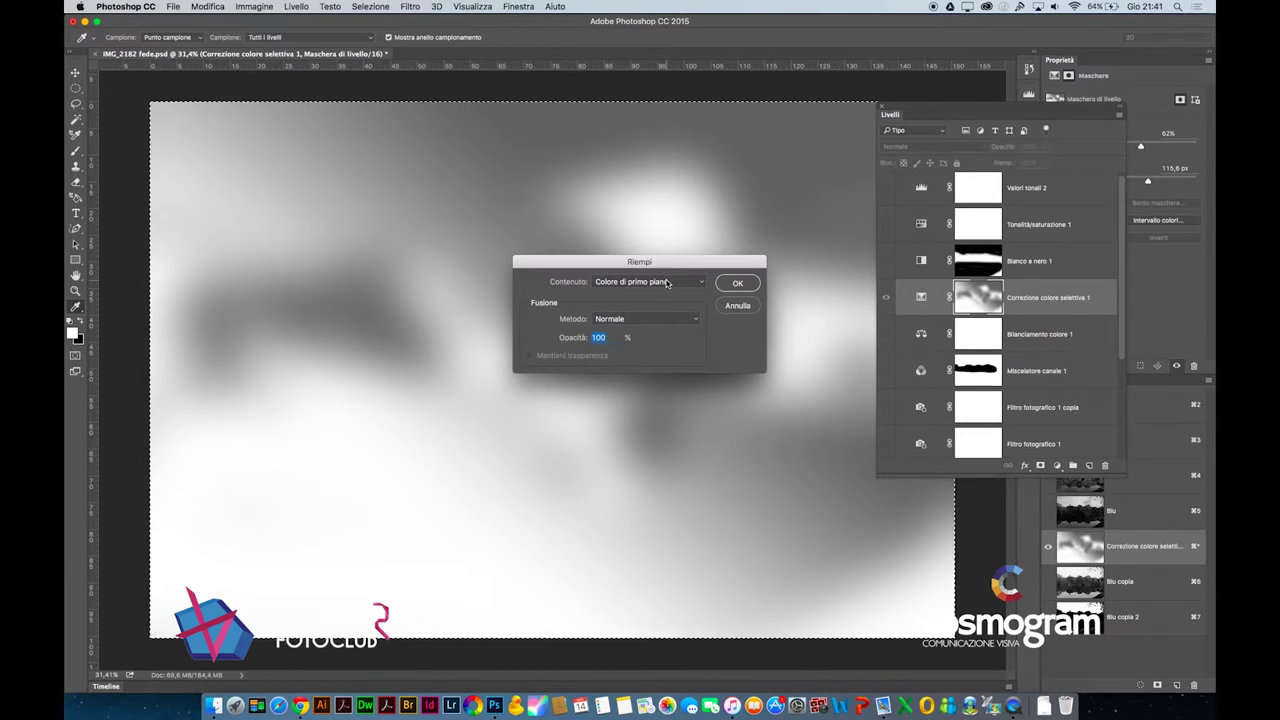
pyautogui.click(738, 283)
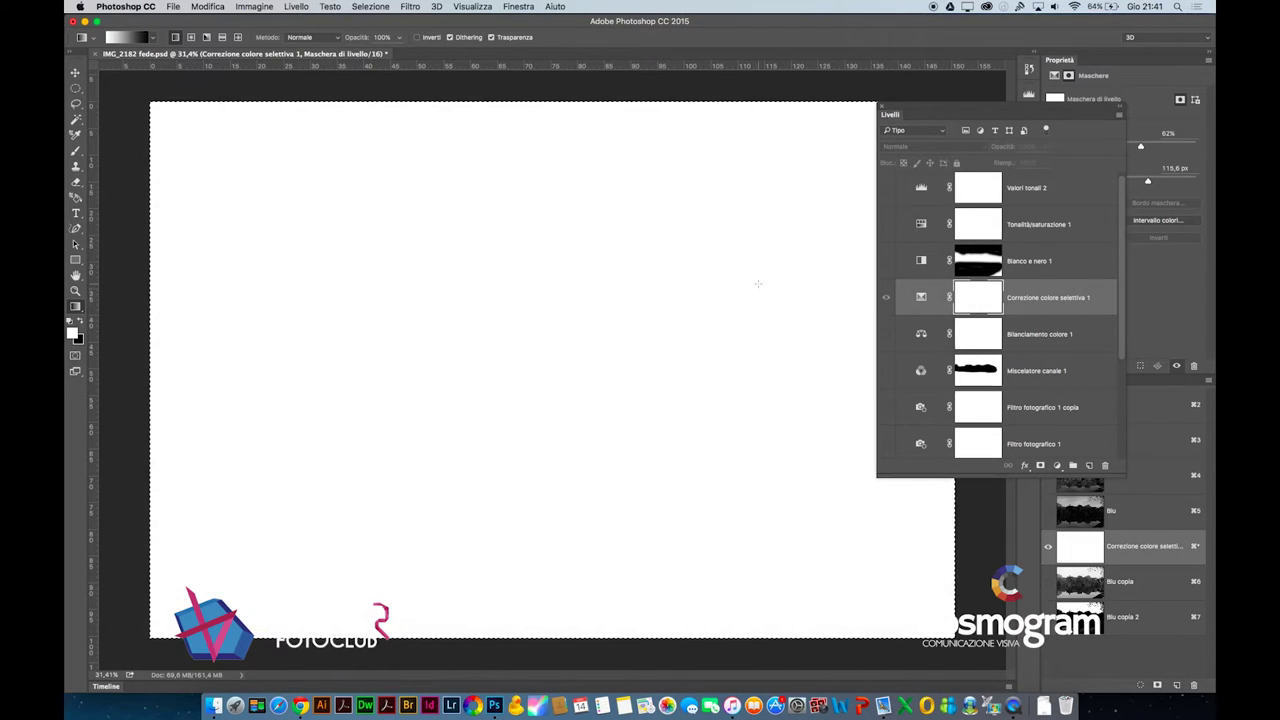
# Step: Draw a left-to-right linear gradient on the Selective Color mask and compare it alone and toggled
pyautogui.click(921, 300)
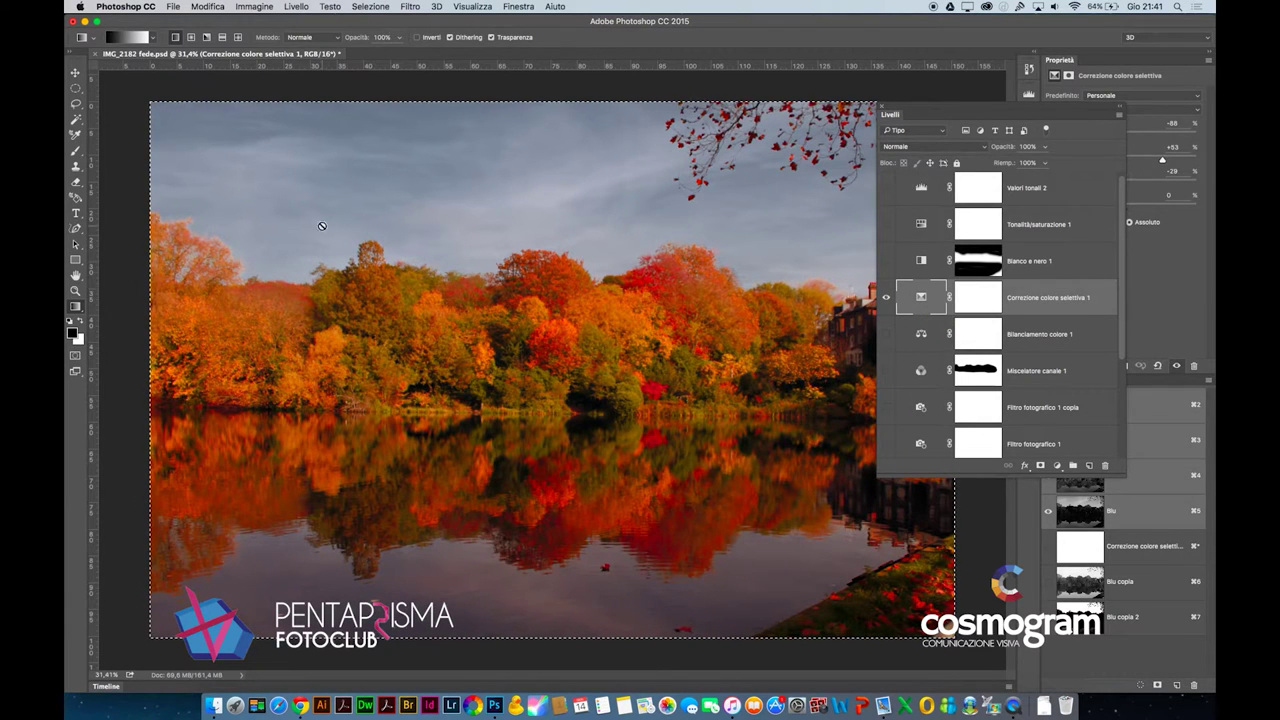
pyautogui.click(978, 300)
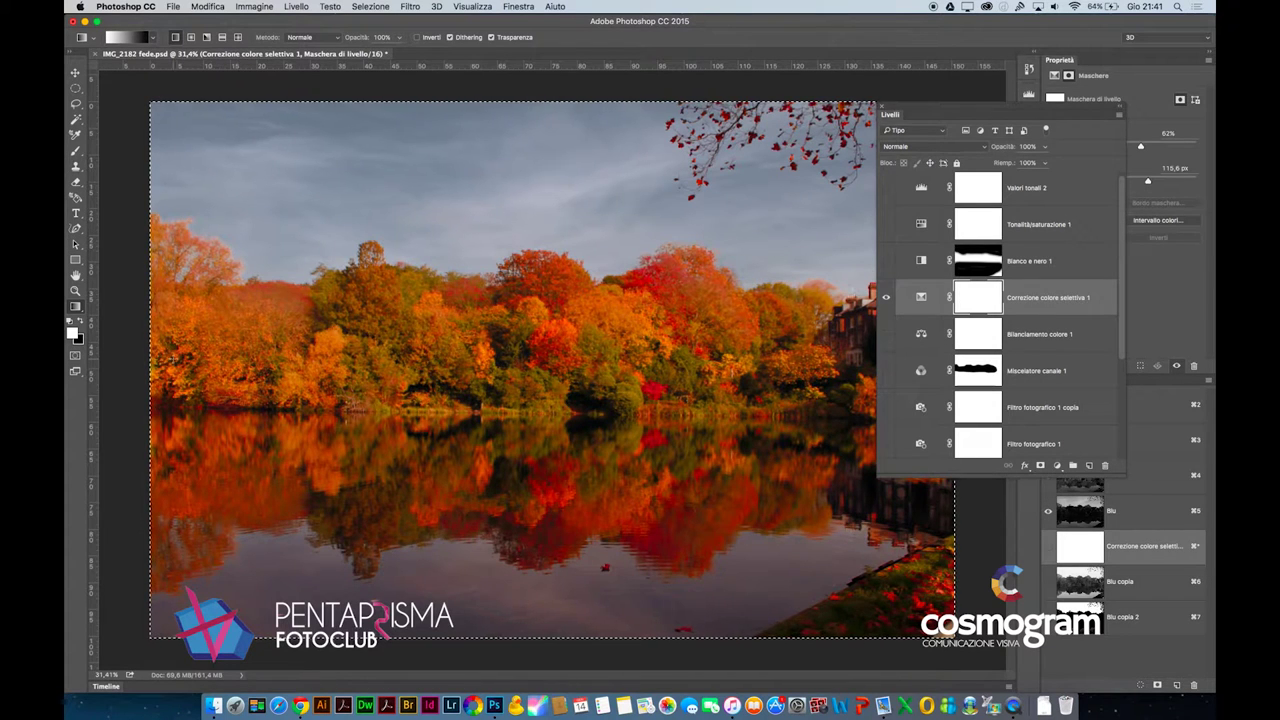
pyautogui.moveTo(139, 356); pyautogui.dragTo(870, 355)
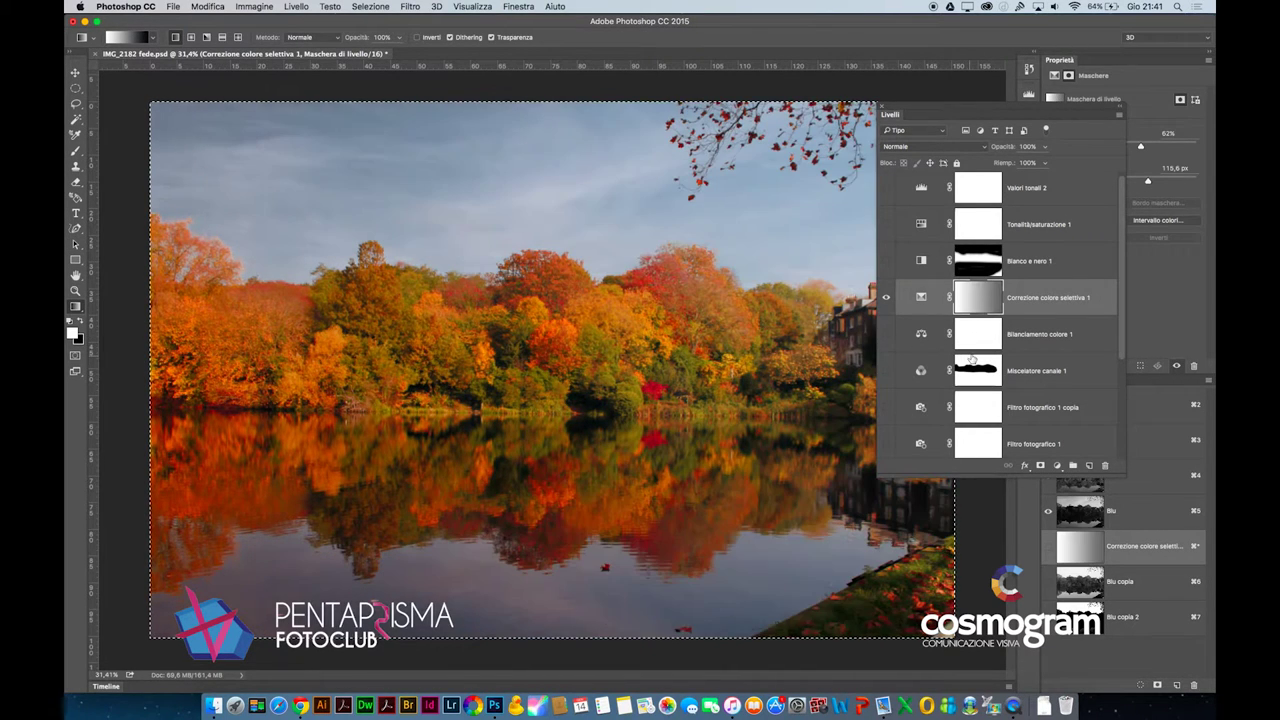
pyautogui.keyDown('alt'); pyautogui.click(973, 298); pyautogui.keyUp('alt')
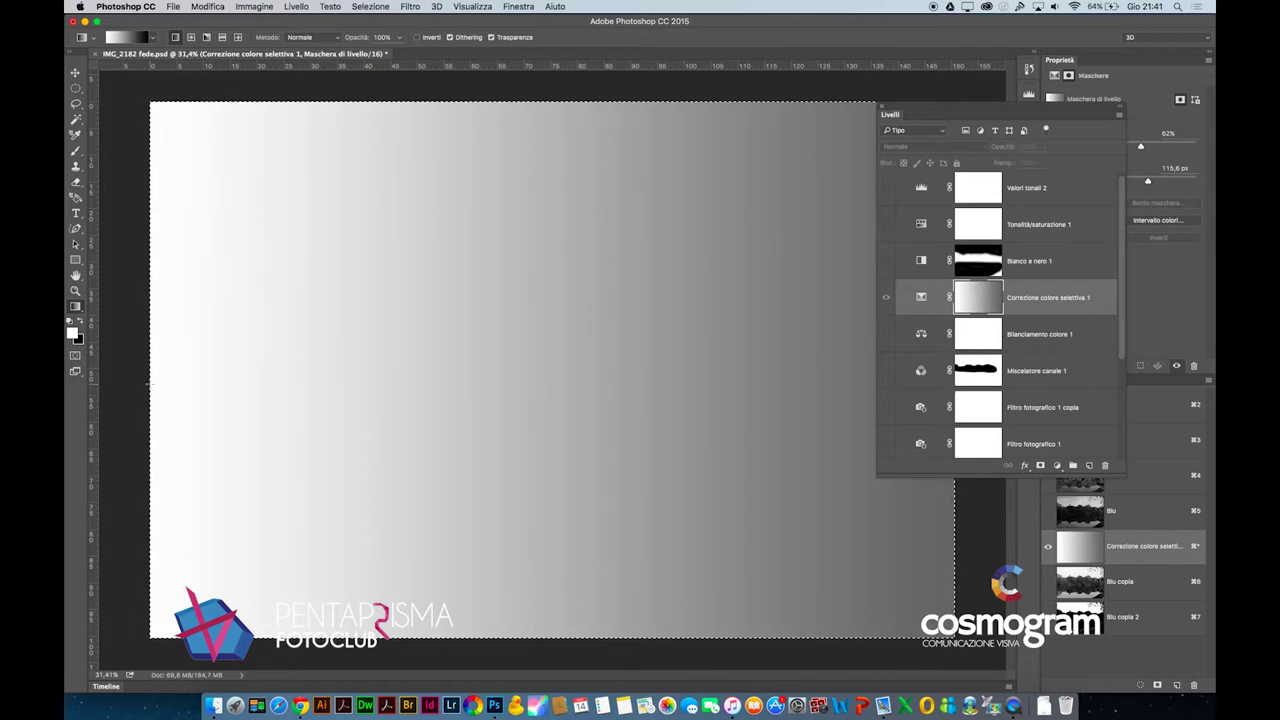
pyautogui.click(922, 296)
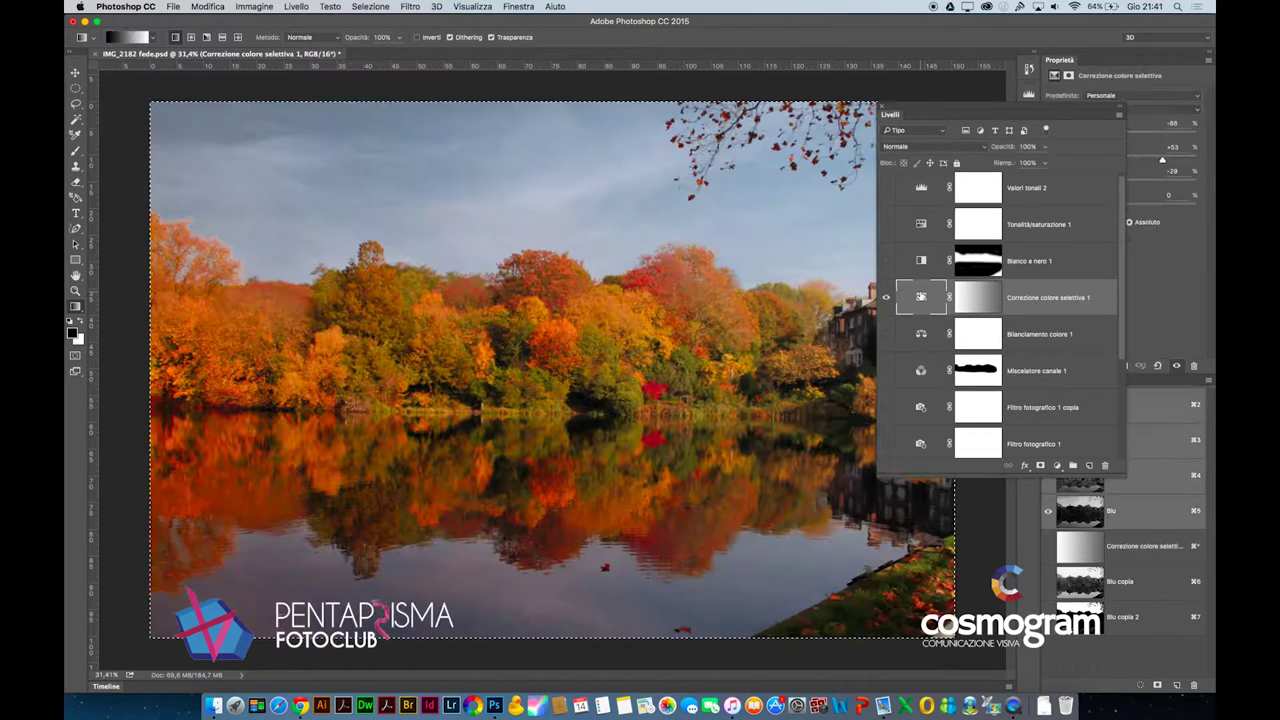
pyautogui.keyDown('shift'); pyautogui.click(971, 302); pyautogui.keyUp('shift')
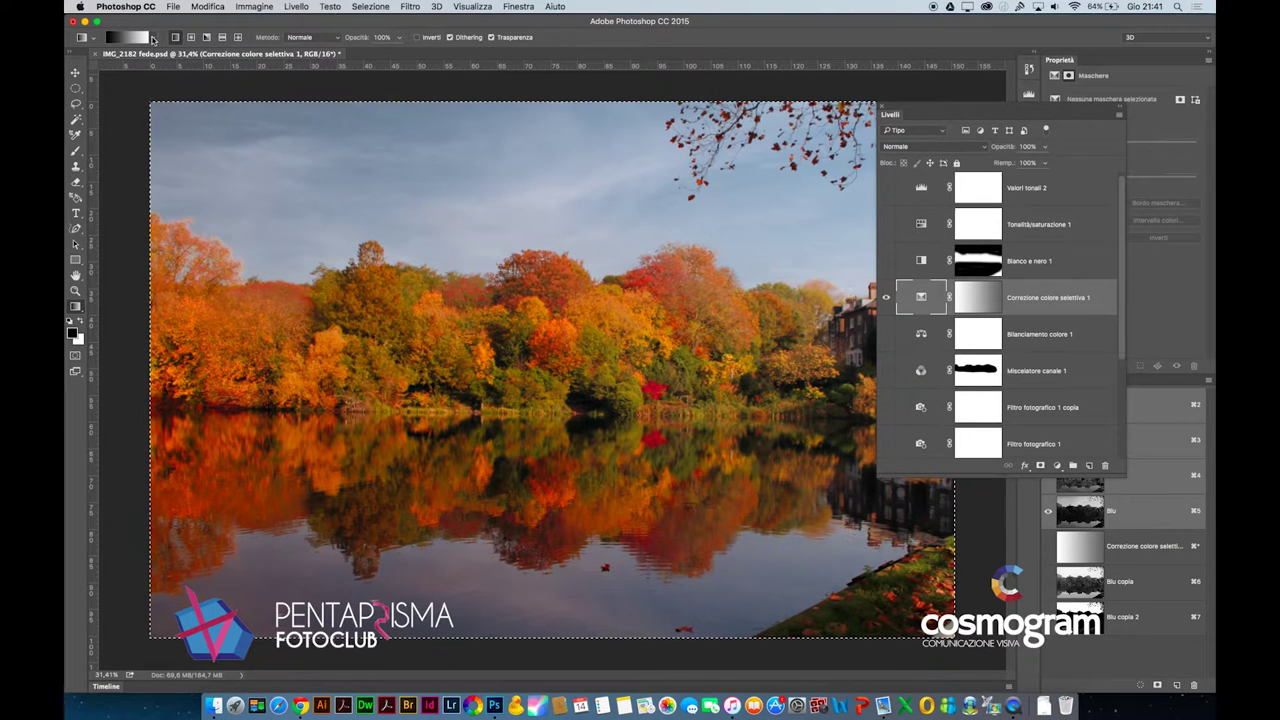
# Step: Switch to the Reflected gradient and drag vertical gradients on the Selective Color mask
pyautogui.click(153, 38)
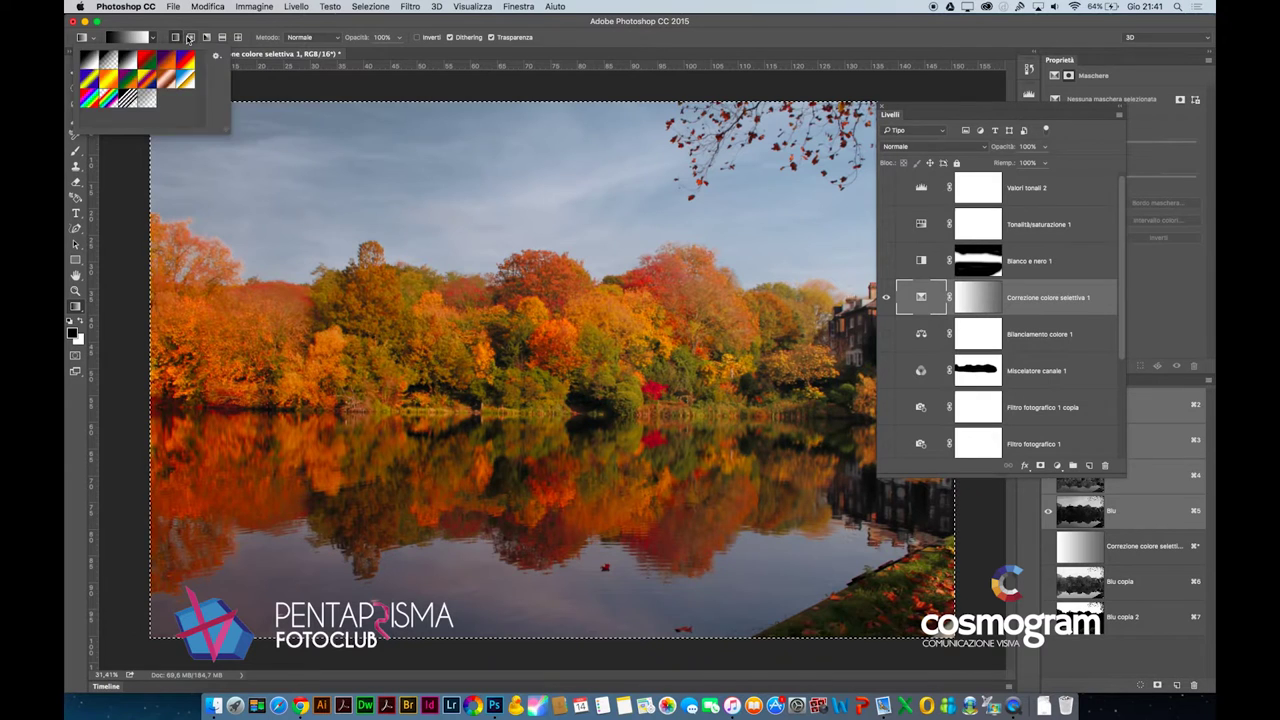
pyautogui.click(189, 39)
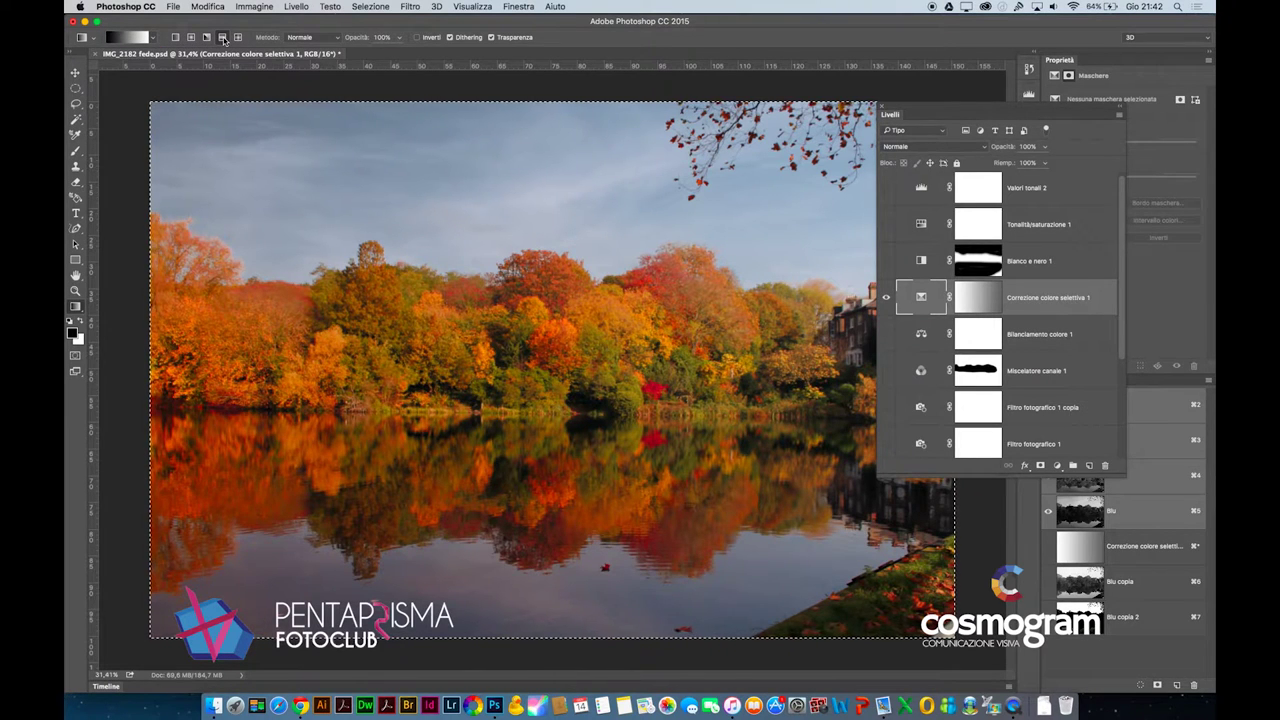
pyautogui.click(978, 300)
pyautogui.moveTo(476, 105); pyautogui.dragTo(474, 683)
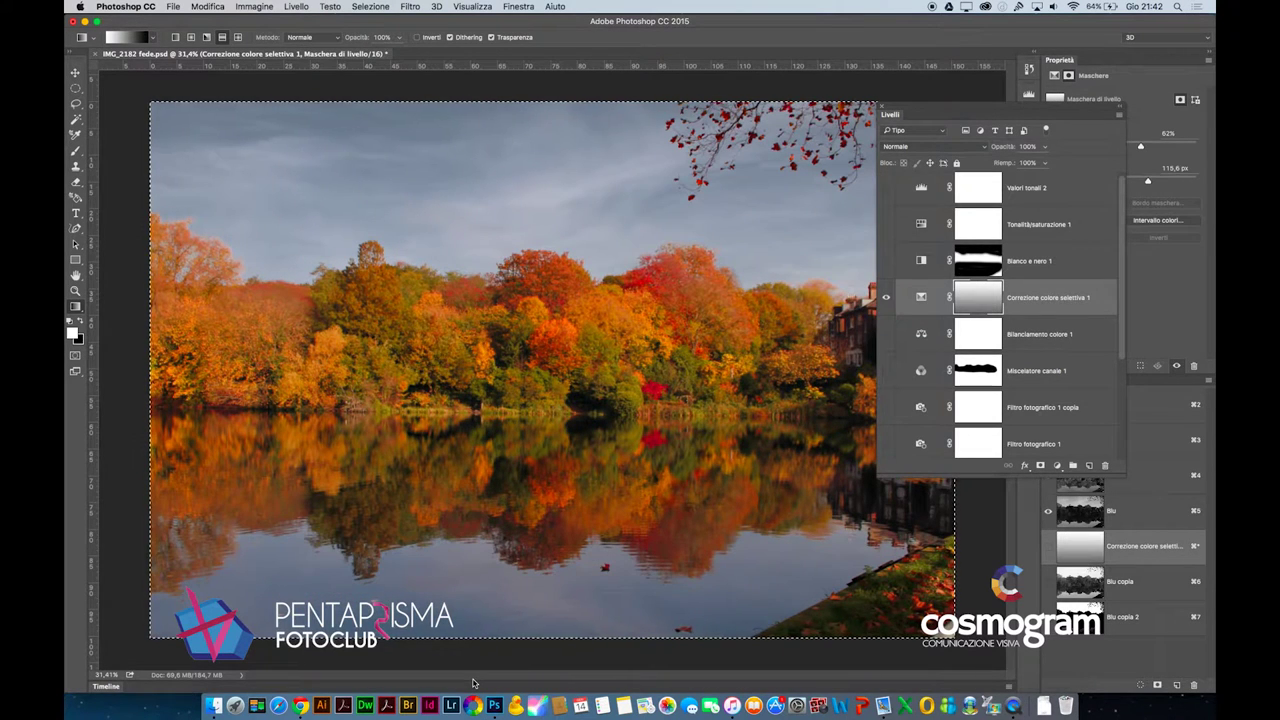
pyautogui.moveTo(486, 364); pyautogui.dragTo(485, 414)
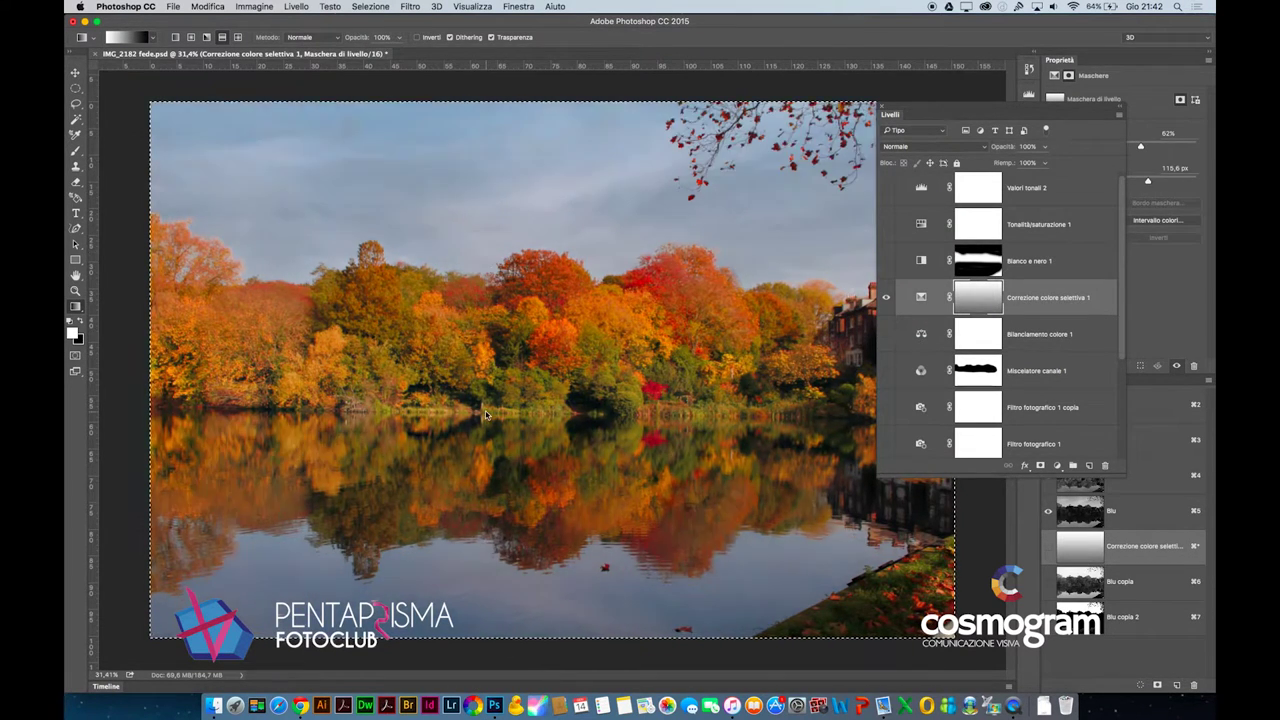
# Step: Inspect the reflected gradient mask alone and toggle it off and on against the photo
pyautogui.keyDown('shift'); pyautogui.click(971, 301); pyautogui.keyUp('shift')
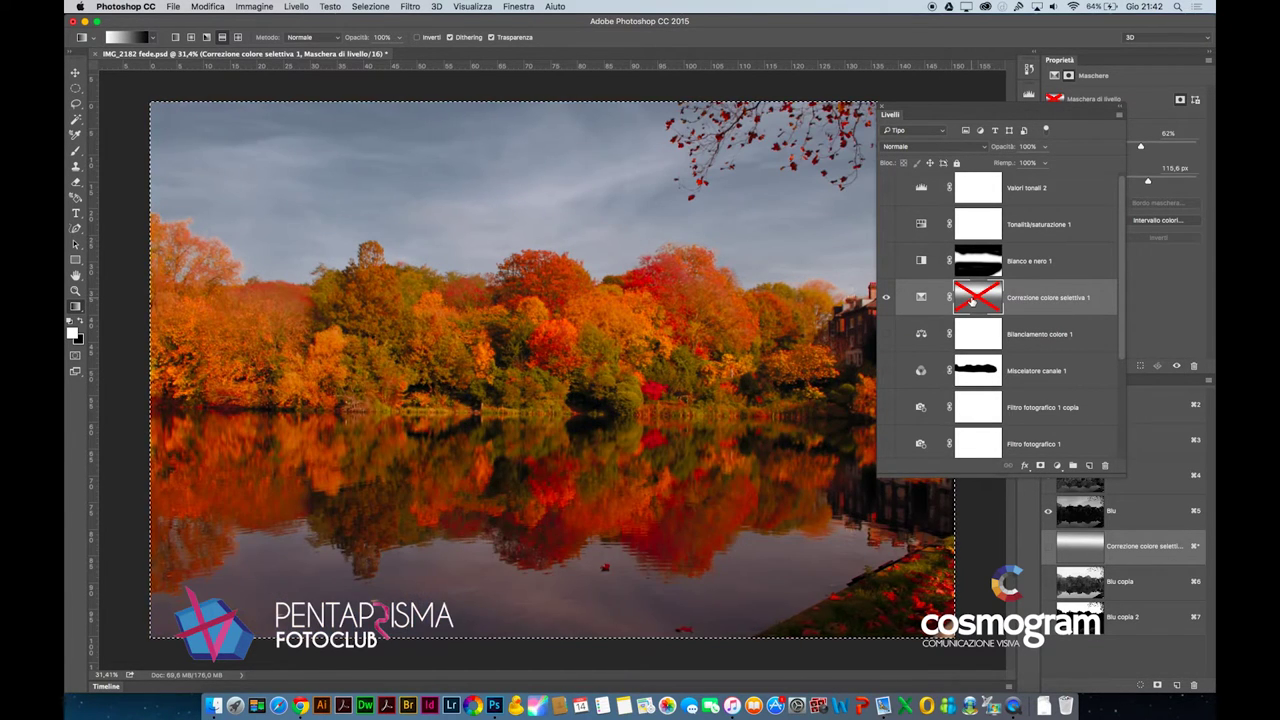
pyautogui.keyDown('shift'); pyautogui.click(971, 301); pyautogui.keyUp('shift')
pyautogui.keyDown('alt'); pyautogui.click(971, 301); pyautogui.keyUp('alt')
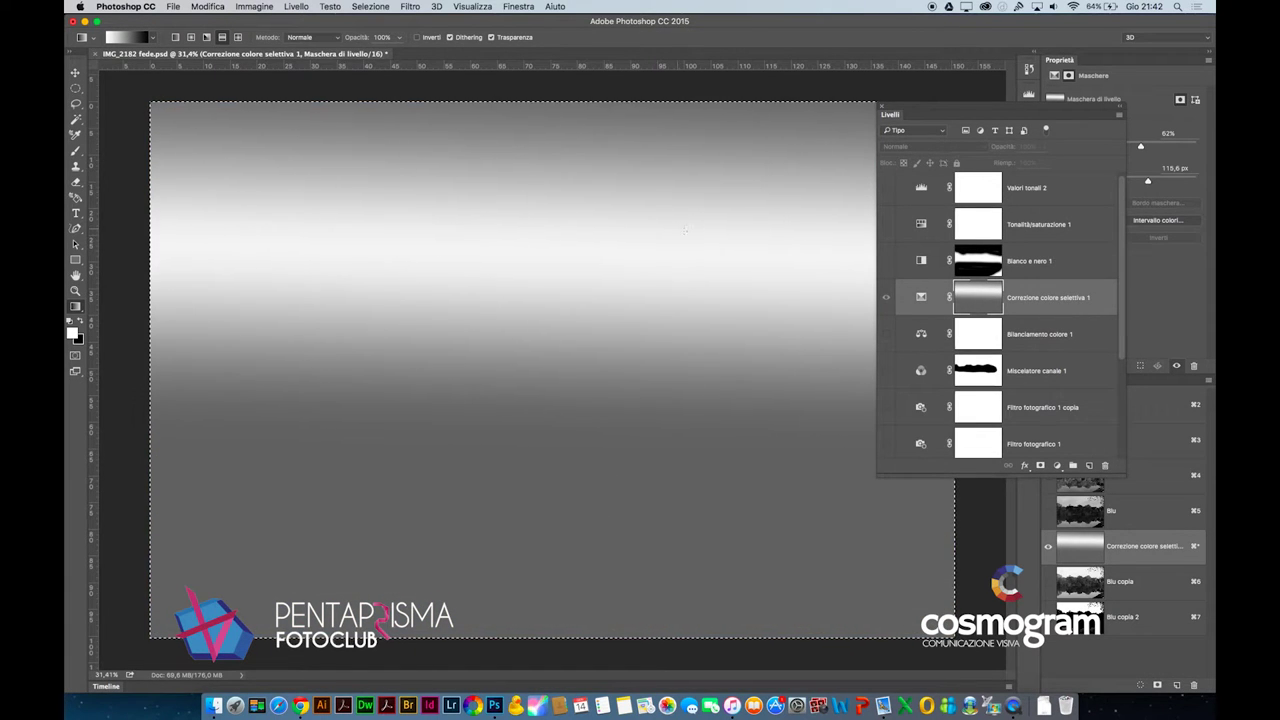
pyautogui.keyDown('alt'); pyautogui.click(977, 303); pyautogui.keyUp('alt')
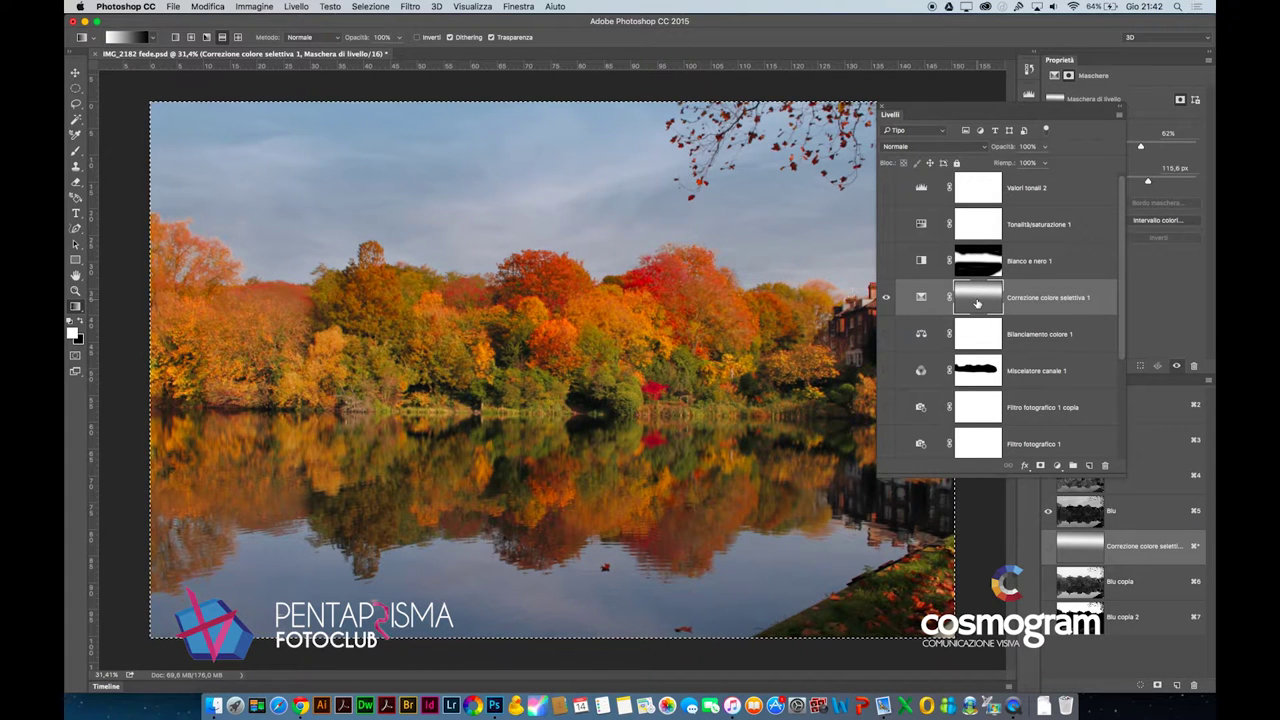
pyautogui.keyDown('shift'); pyautogui.click(977, 303); pyautogui.keyUp('shift')
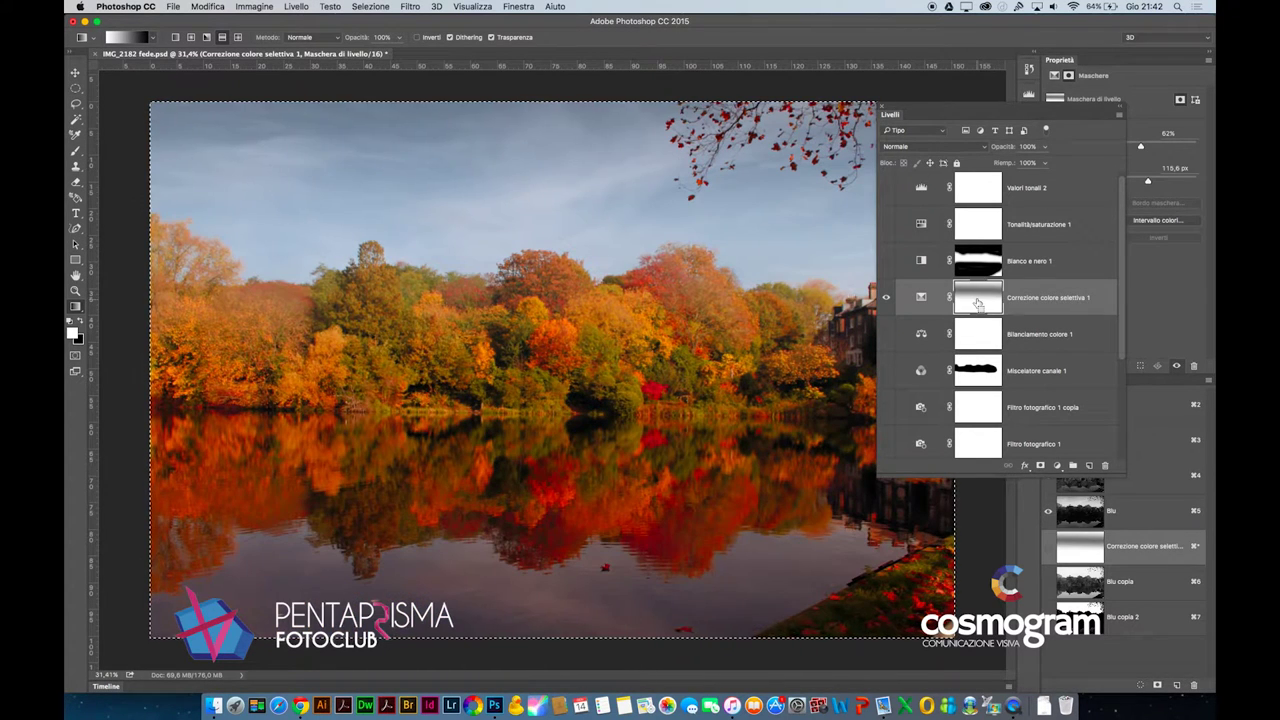
pyautogui.keyDown('shift'); pyautogui.click(977, 303); pyautogui.keyUp('shift')
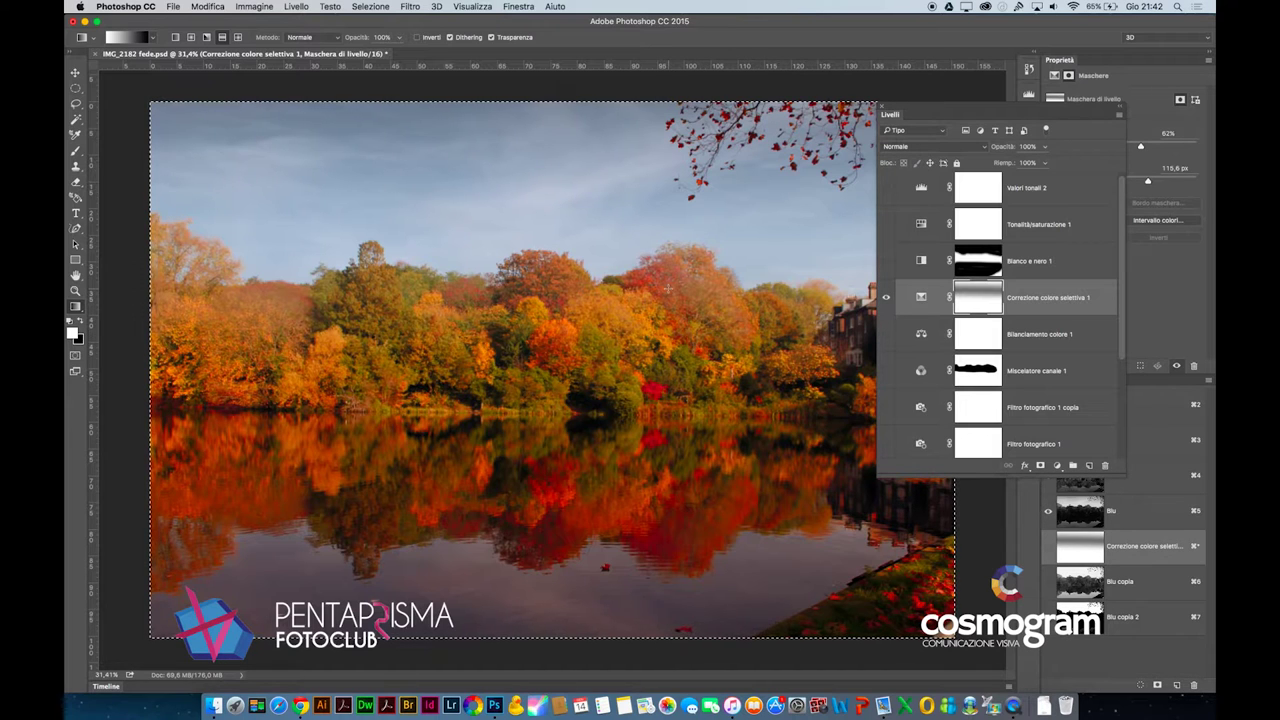
# Step: Select the photo's shadow tones with Color Range set to Ombre, previewed as a quick mask
pyautogui.click(370, 6)
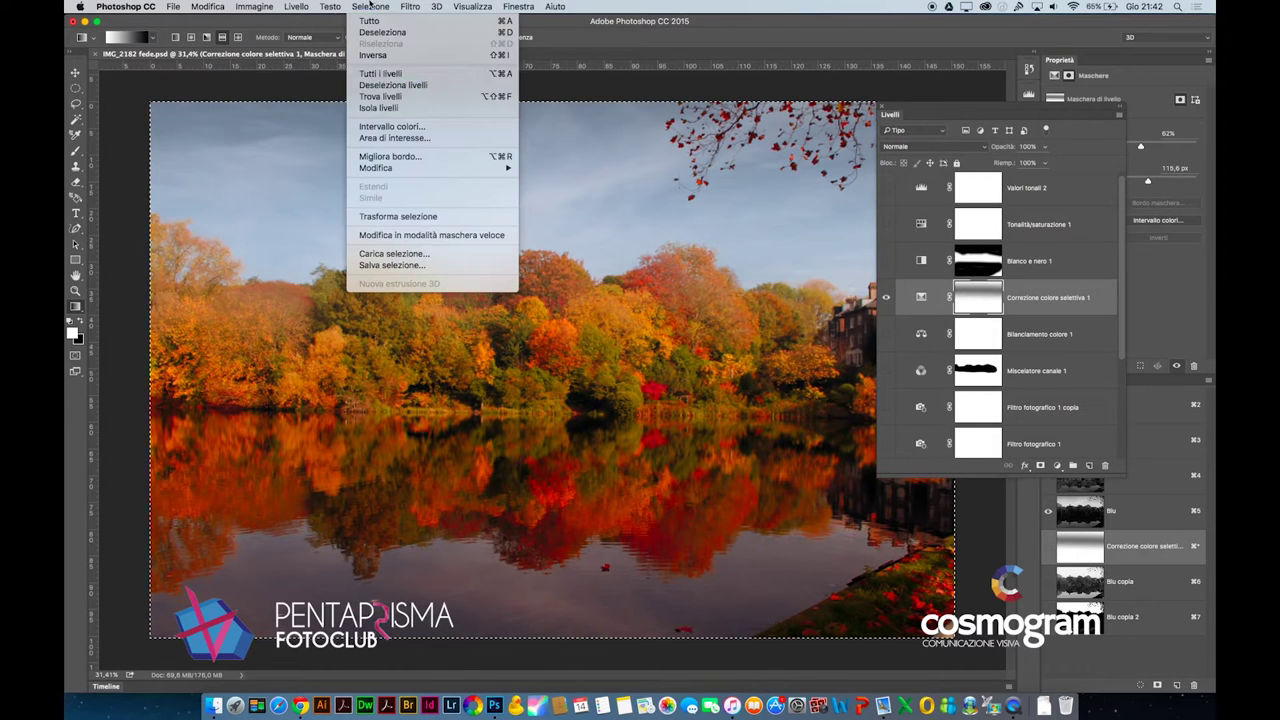
pyautogui.click(398, 128)
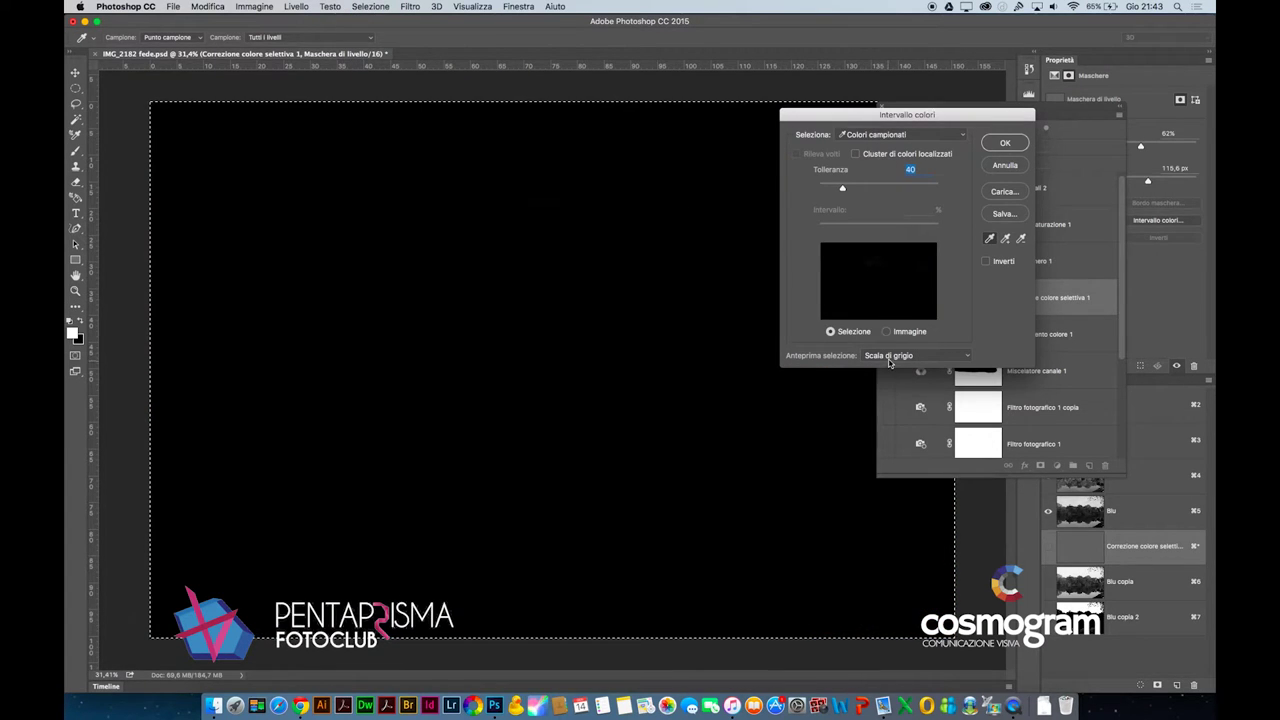
pyautogui.click(926, 356)
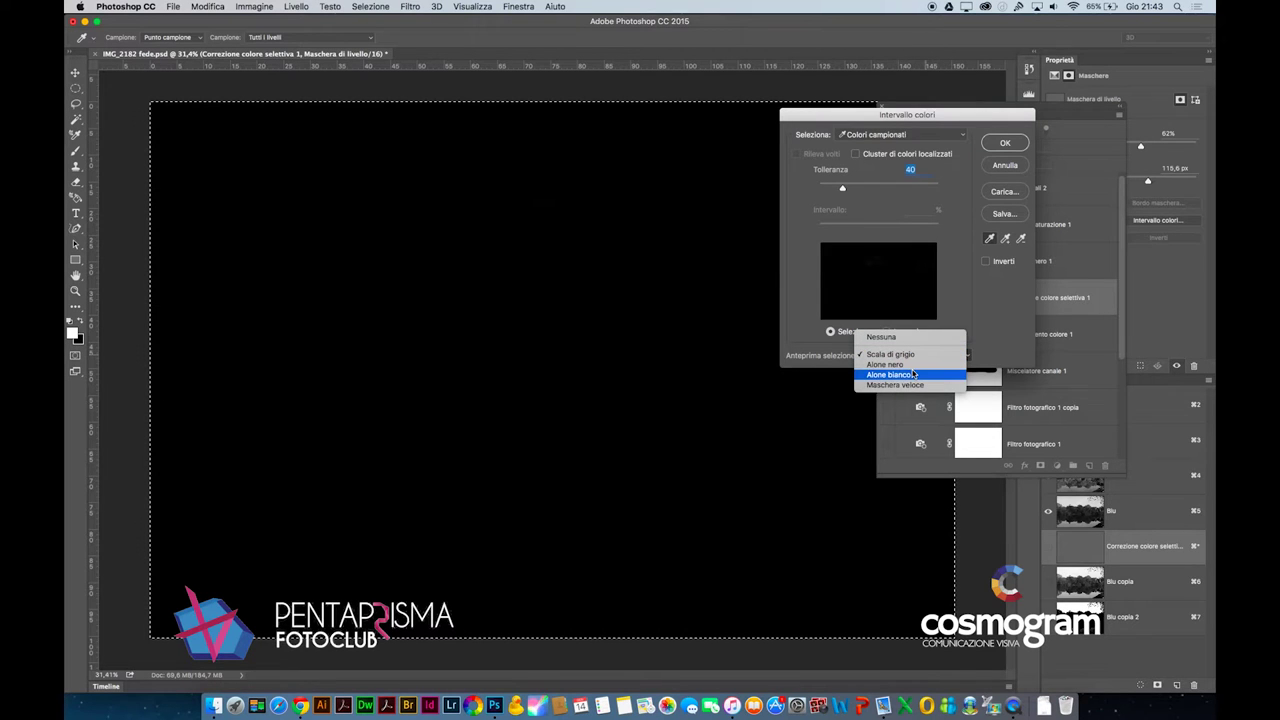
pyautogui.click(910, 384)
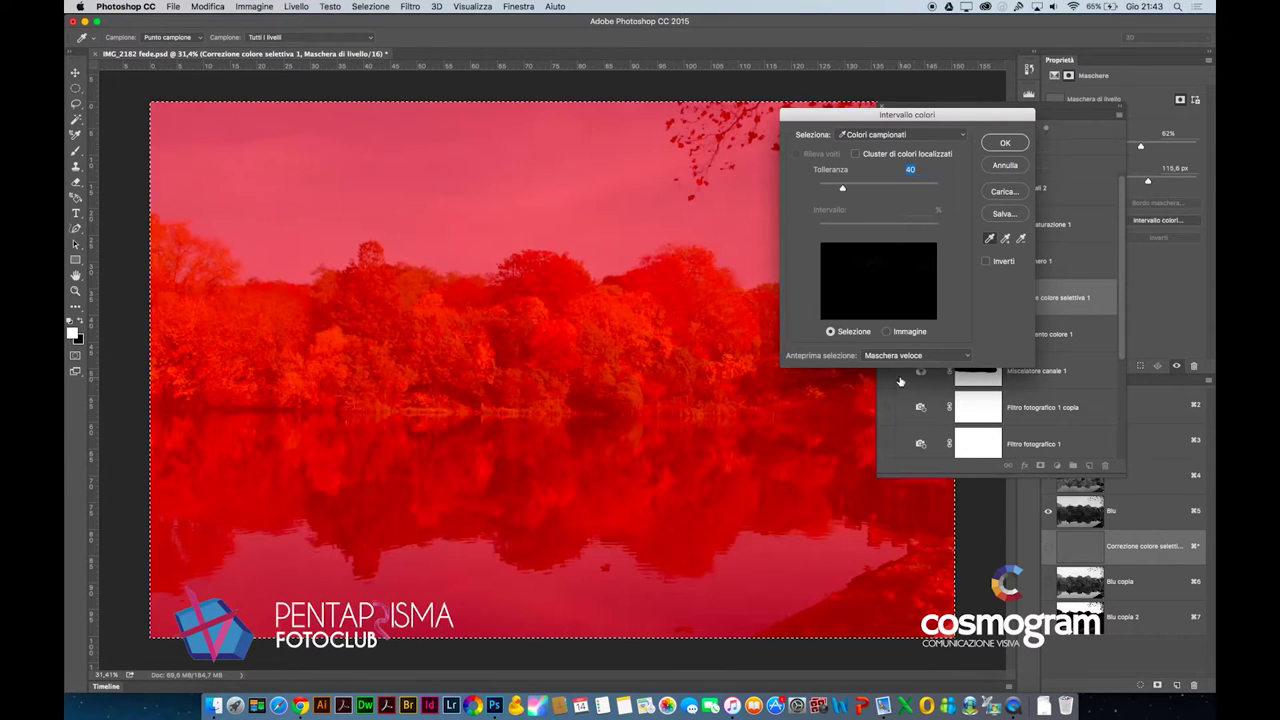
pyautogui.click(906, 136)
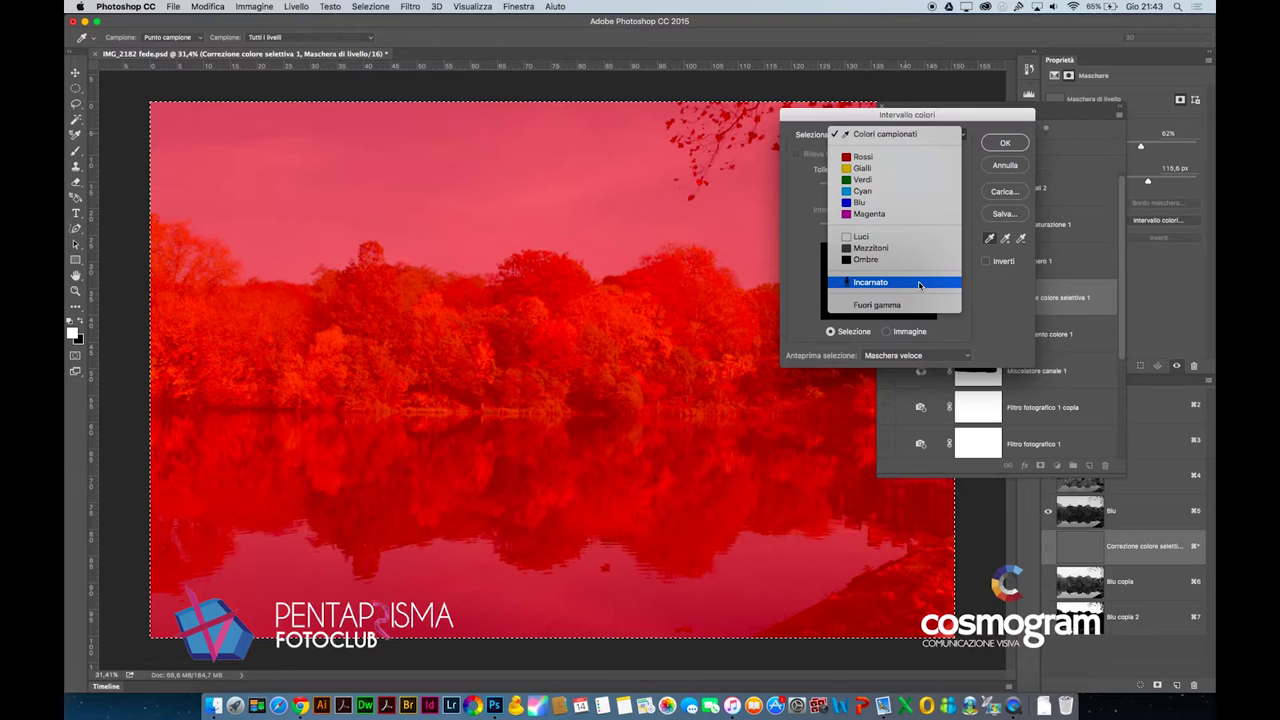
pyautogui.click(903, 260)
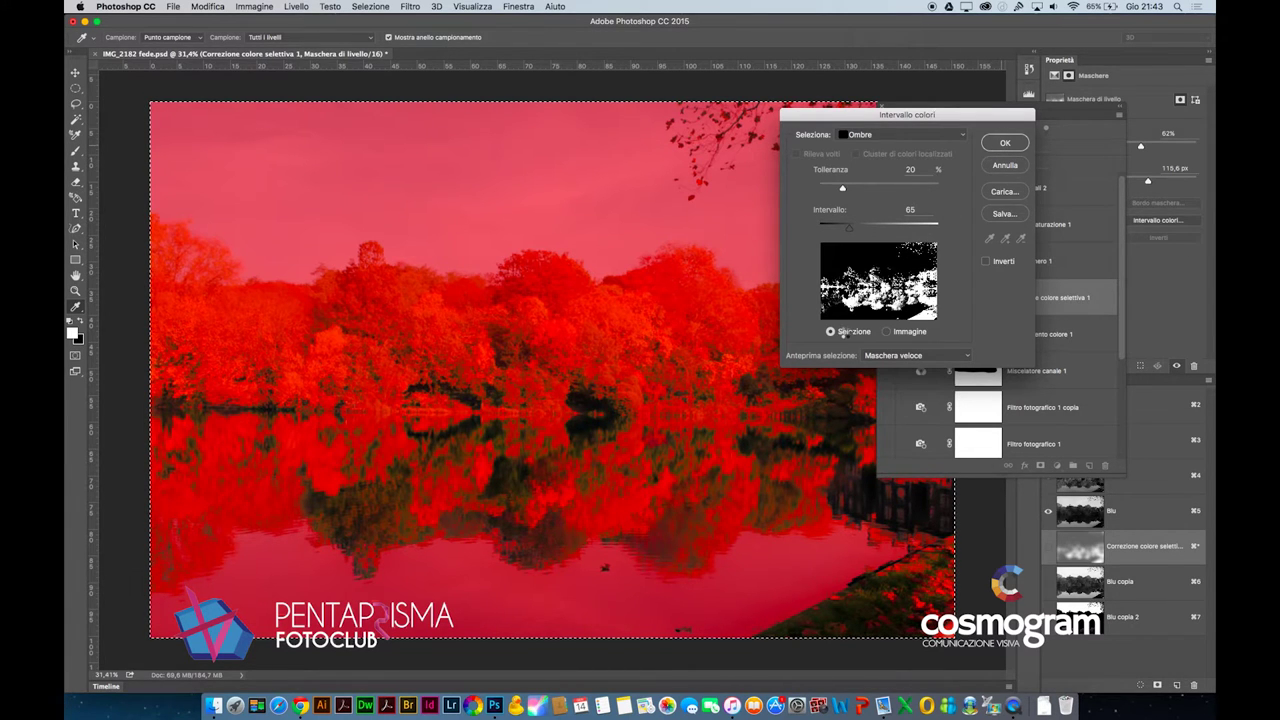
pyautogui.press('Return')
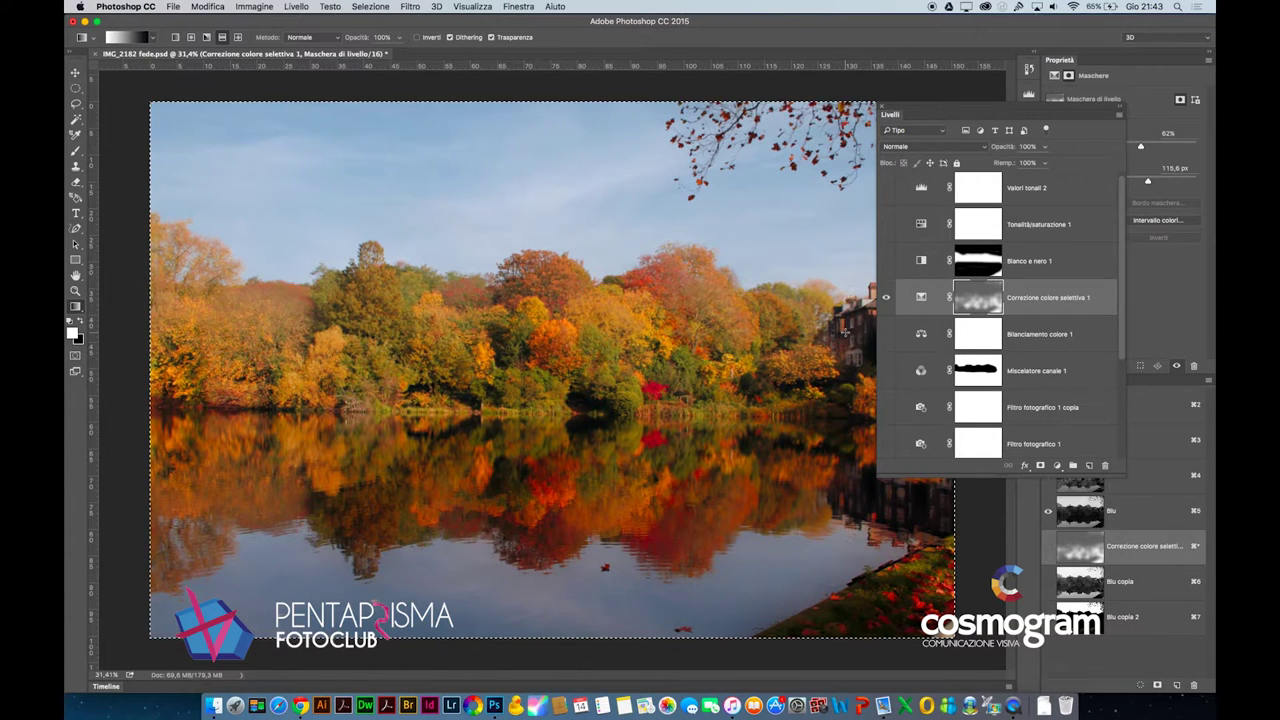
# Step: Compare the Correzione colore selettiva 1 mask on and off, then fill it solid white
pyautogui.keyDown('shift'); pyautogui.click(990, 309); pyautogui.keyUp('shift')
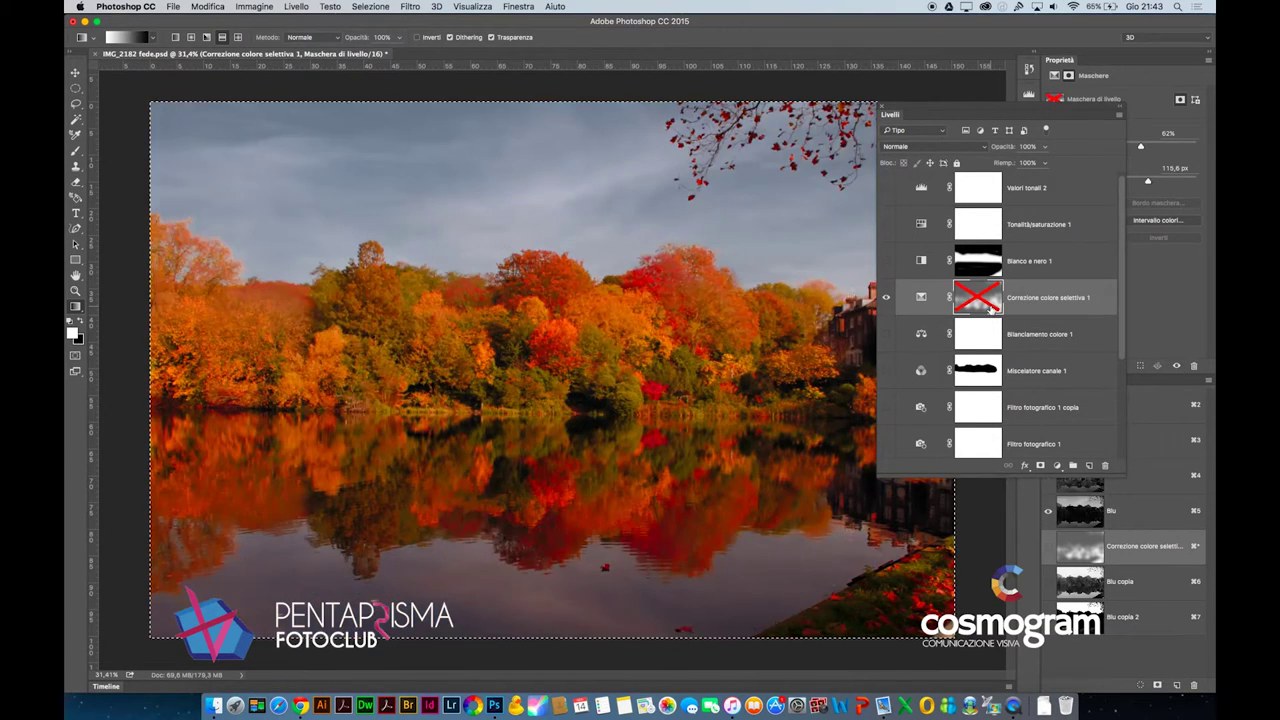
pyautogui.keyDown('shift'); pyautogui.click(990, 309); pyautogui.keyUp('shift')
pyautogui.keyDown('shift'); pyautogui.click(990, 309); pyautogui.keyUp('shift')
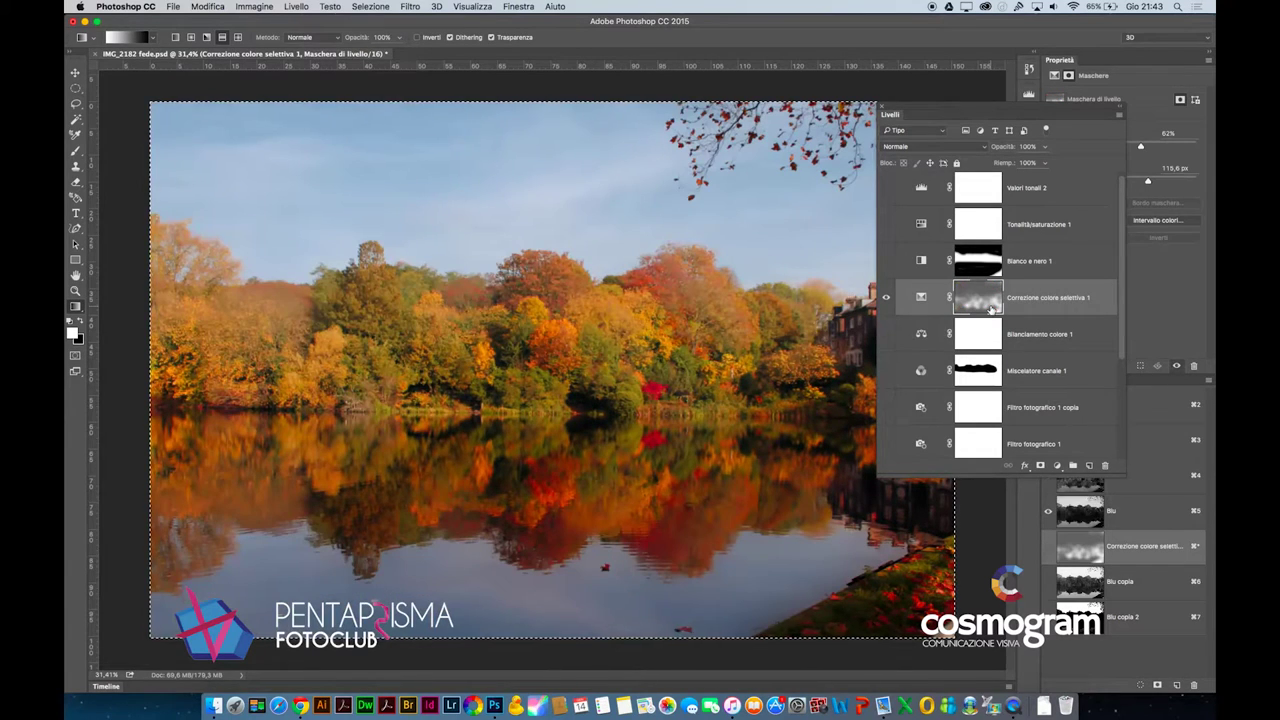
pyautogui.keyDown('alt'); pyautogui.click(990, 309); pyautogui.keyUp('alt')
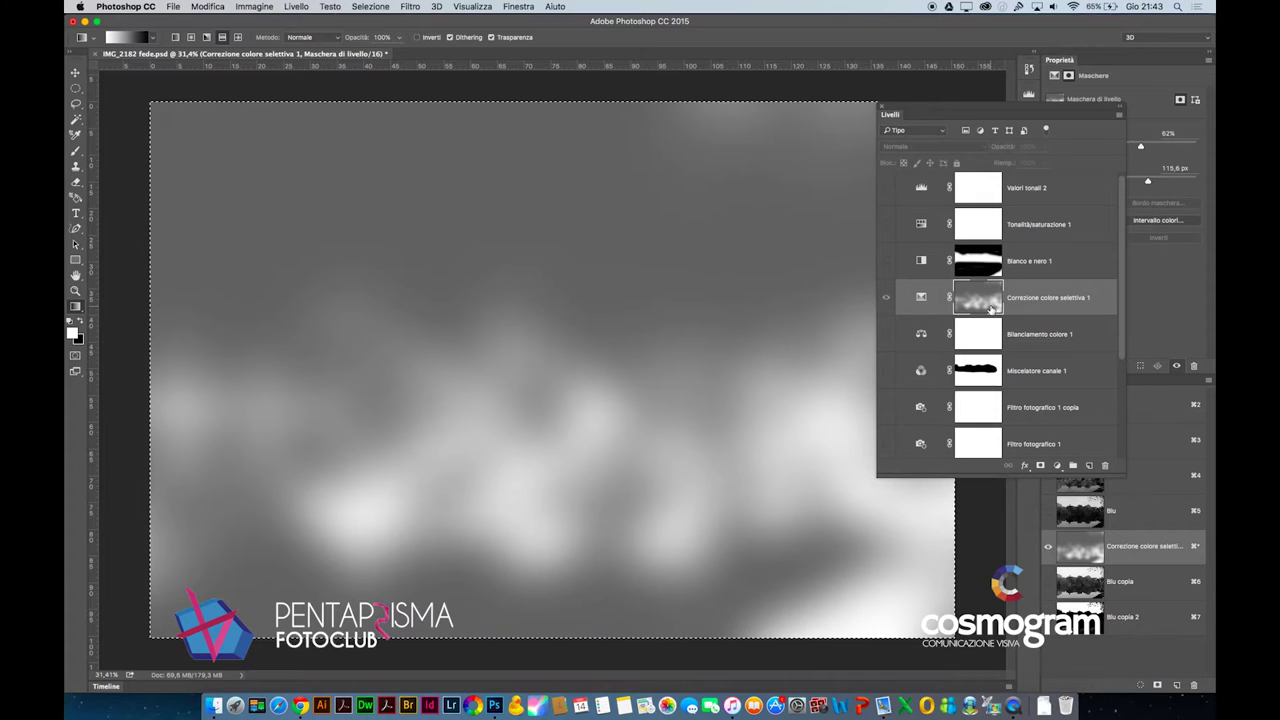
pyautogui.hotkey('alt', 'BackSpace')
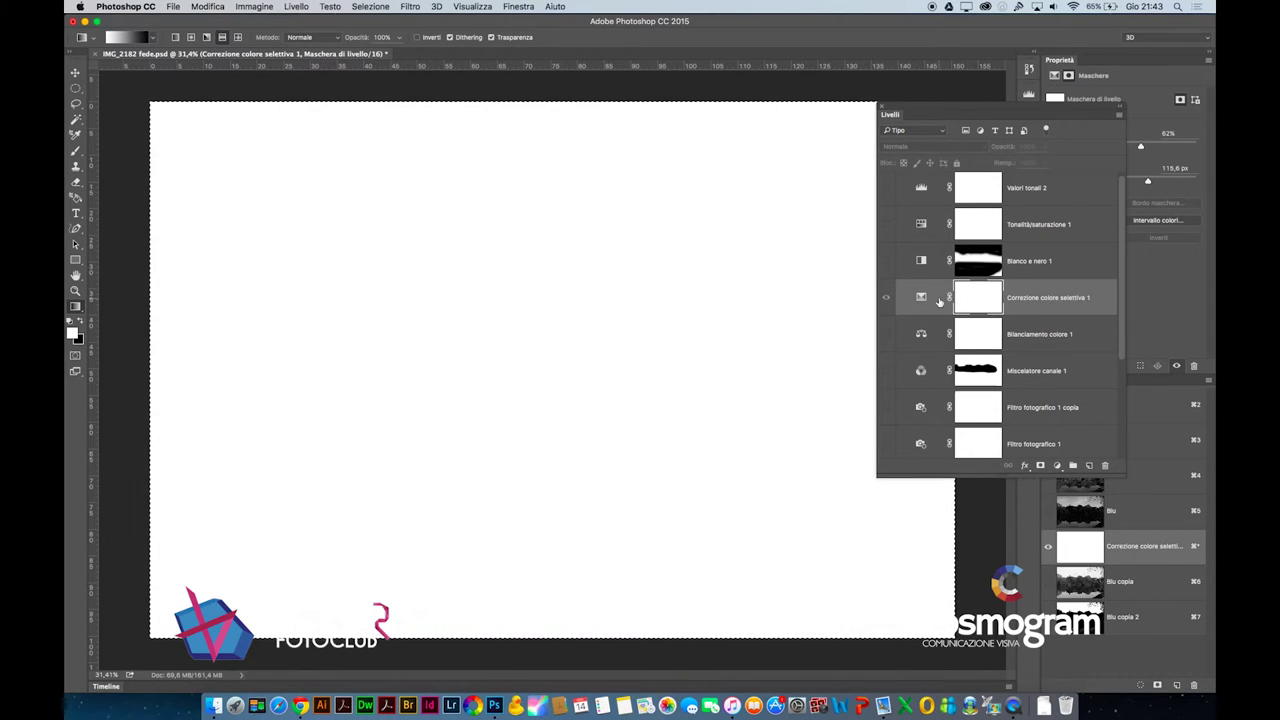
pyautogui.click(920, 298)
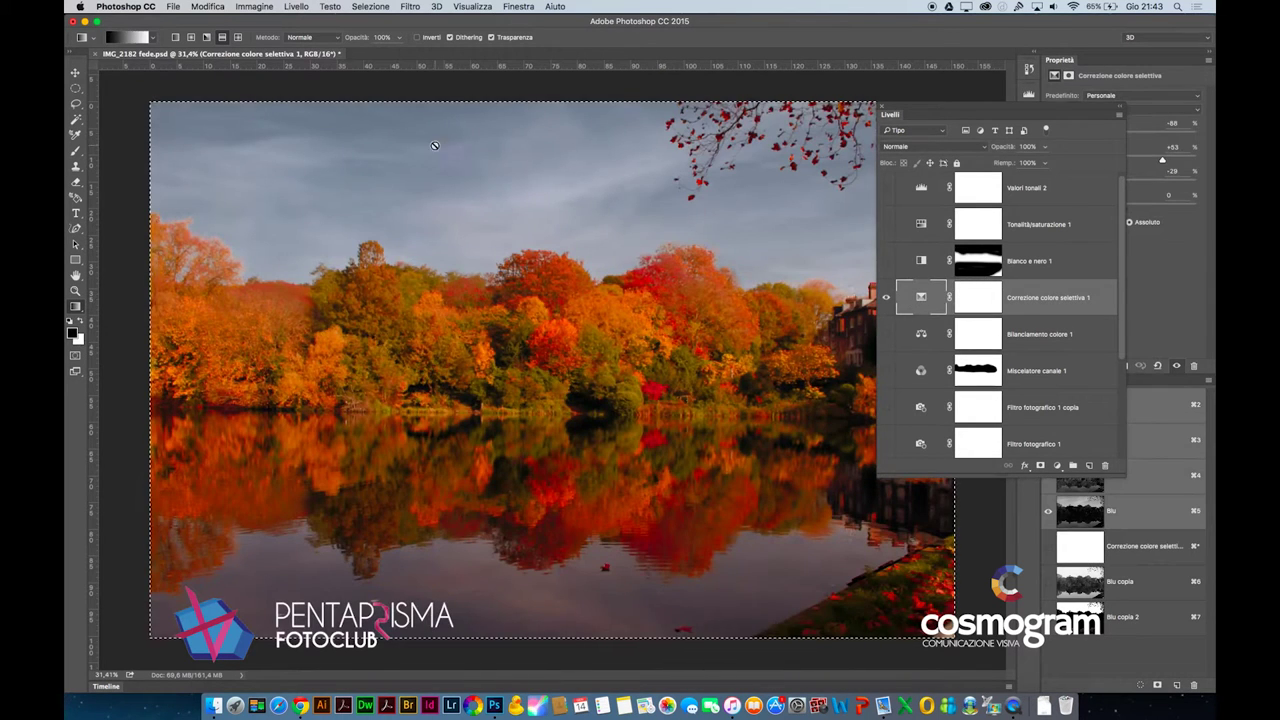
pyautogui.click(370, 6)
# Step: Make a Color Range selection of Ombre with grayscale preview and Inverti checked
pyautogui.click(385, 131)
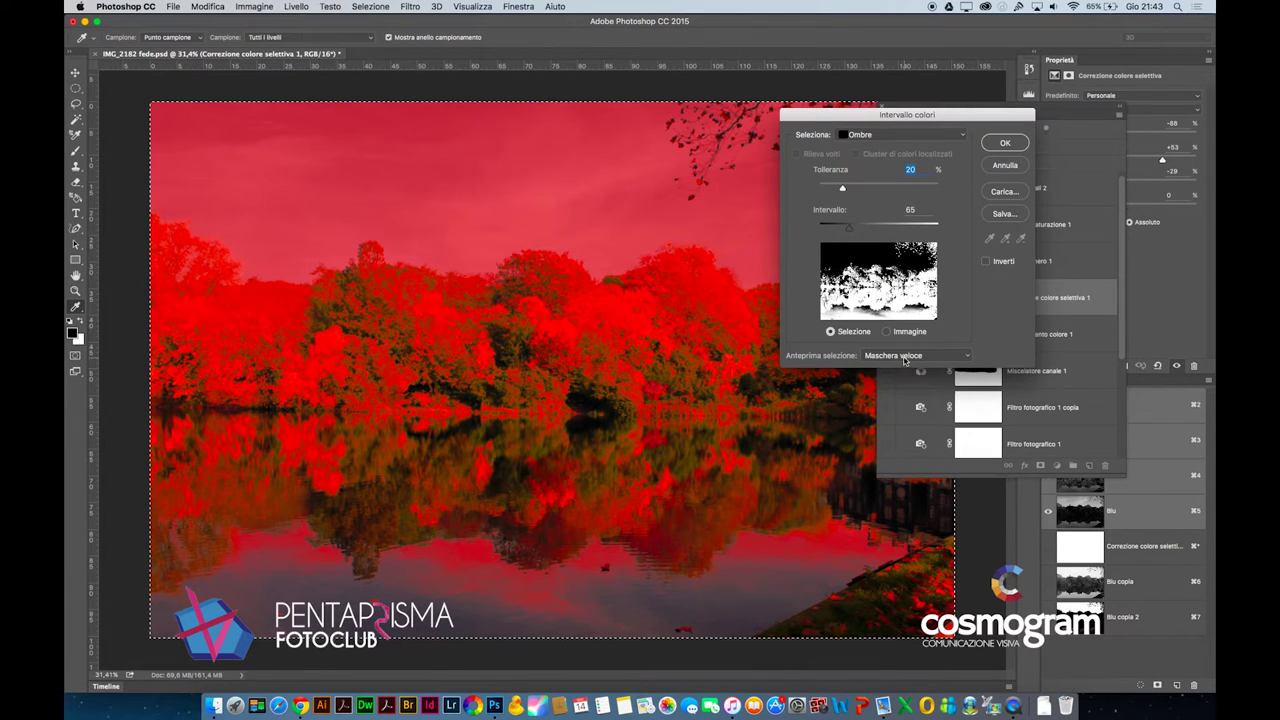
pyautogui.click(905, 358)
pyautogui.click(903, 324)
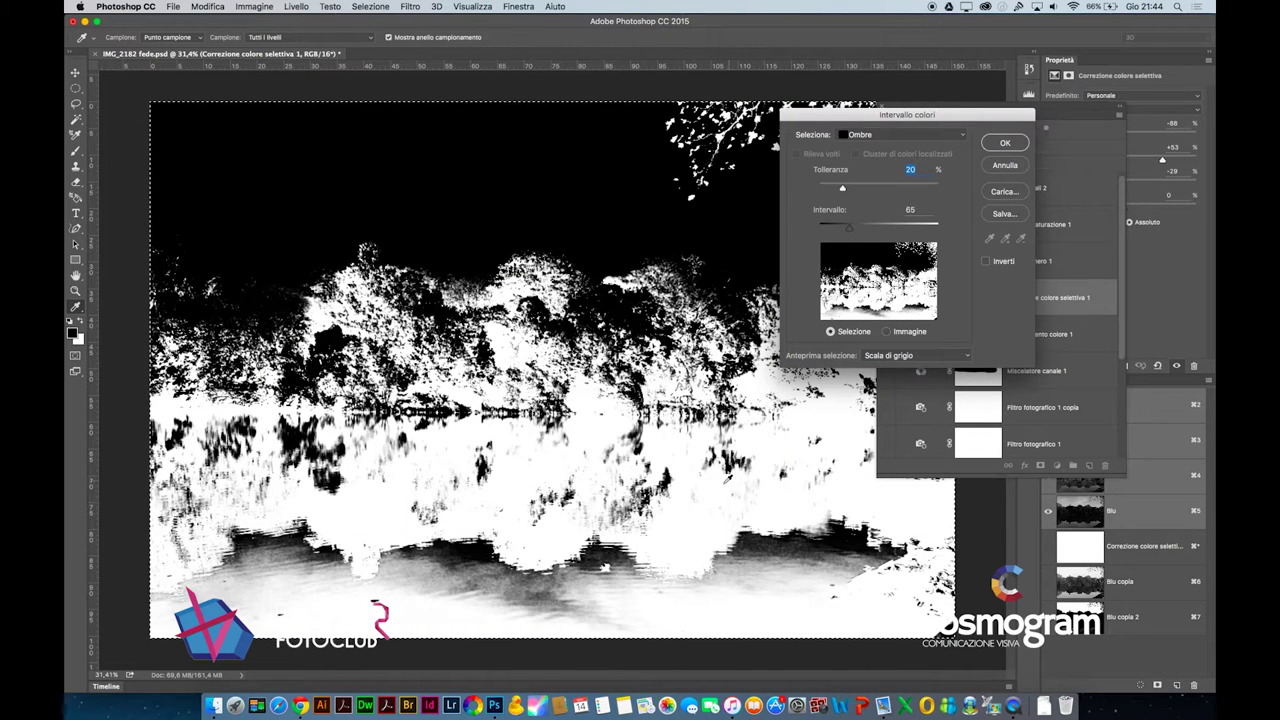
pyautogui.click(996, 262)
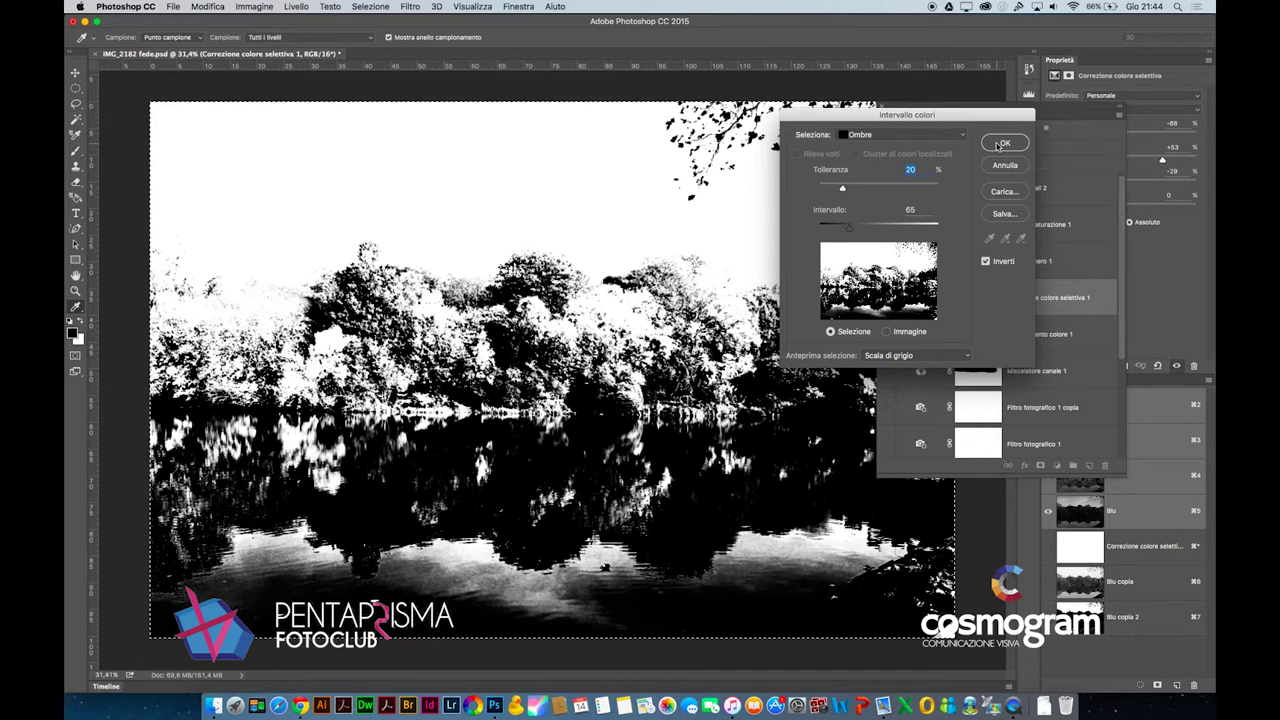
pyautogui.click(997, 145)
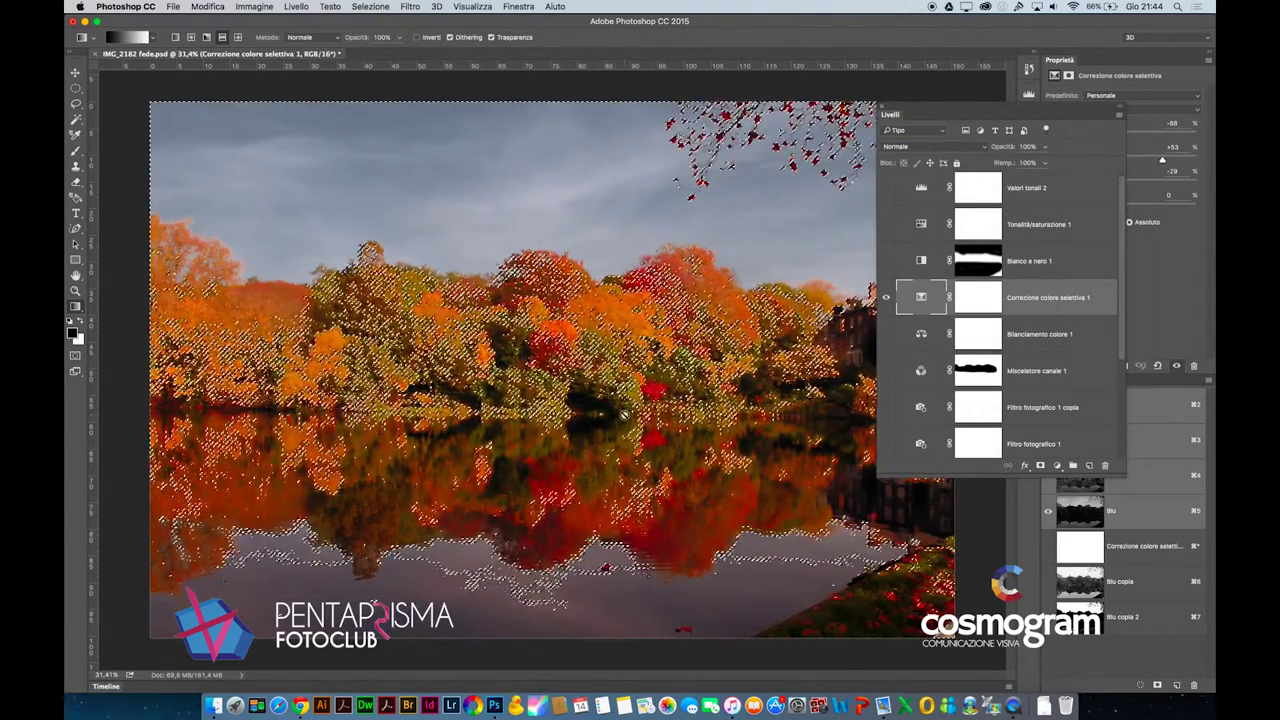
# Step: On the selective colour mask, undo the white fill, invert the selection and fill it
pyautogui.click(990, 297)
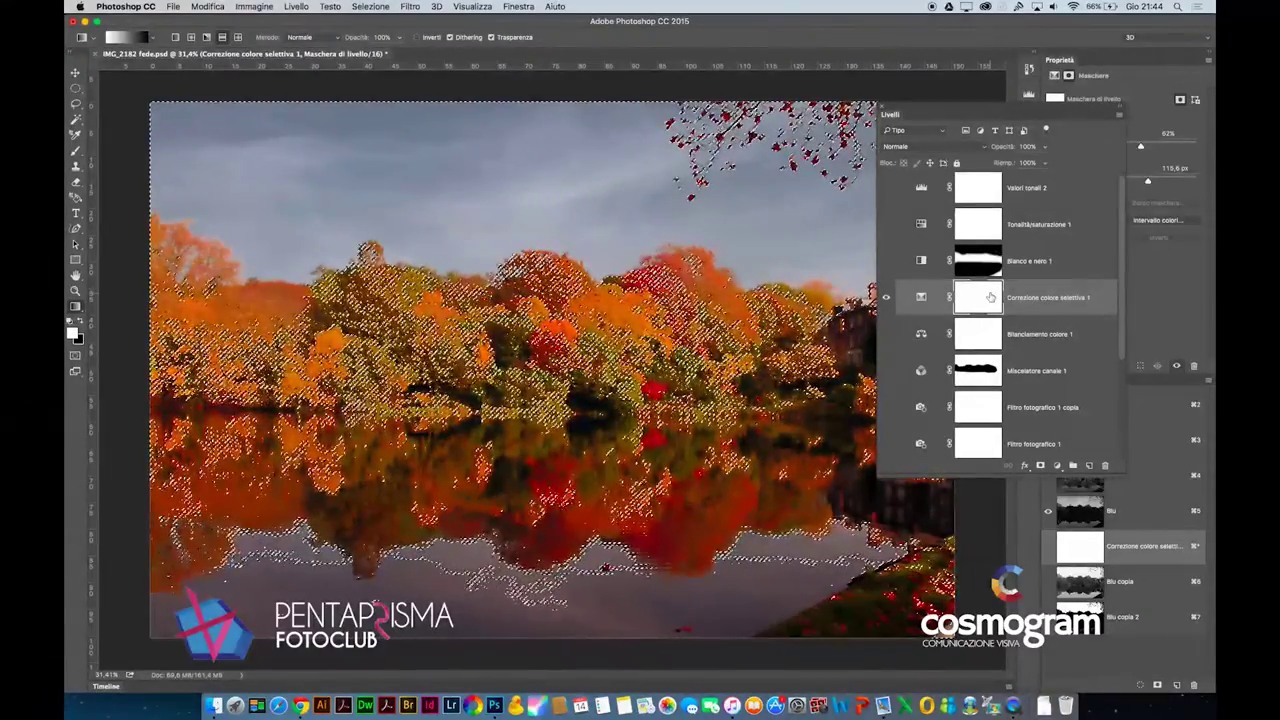
pyautogui.press('x')
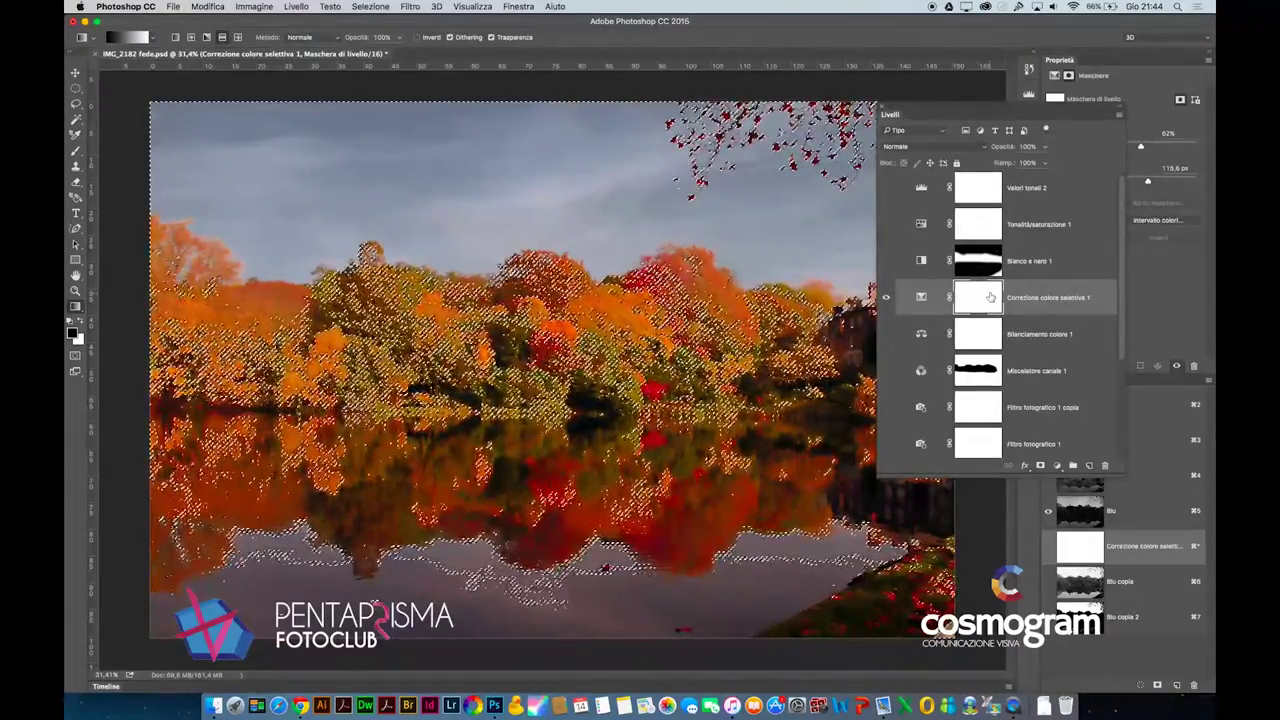
pyautogui.press('x')
pyautogui.press('x')
pyautogui.press('x')
pyautogui.press('x')
pyautogui.press('x')
pyautogui.press('x')
pyautogui.press('x')
pyautogui.press('x')
pyautogui.press('x')
pyautogui.press('x')
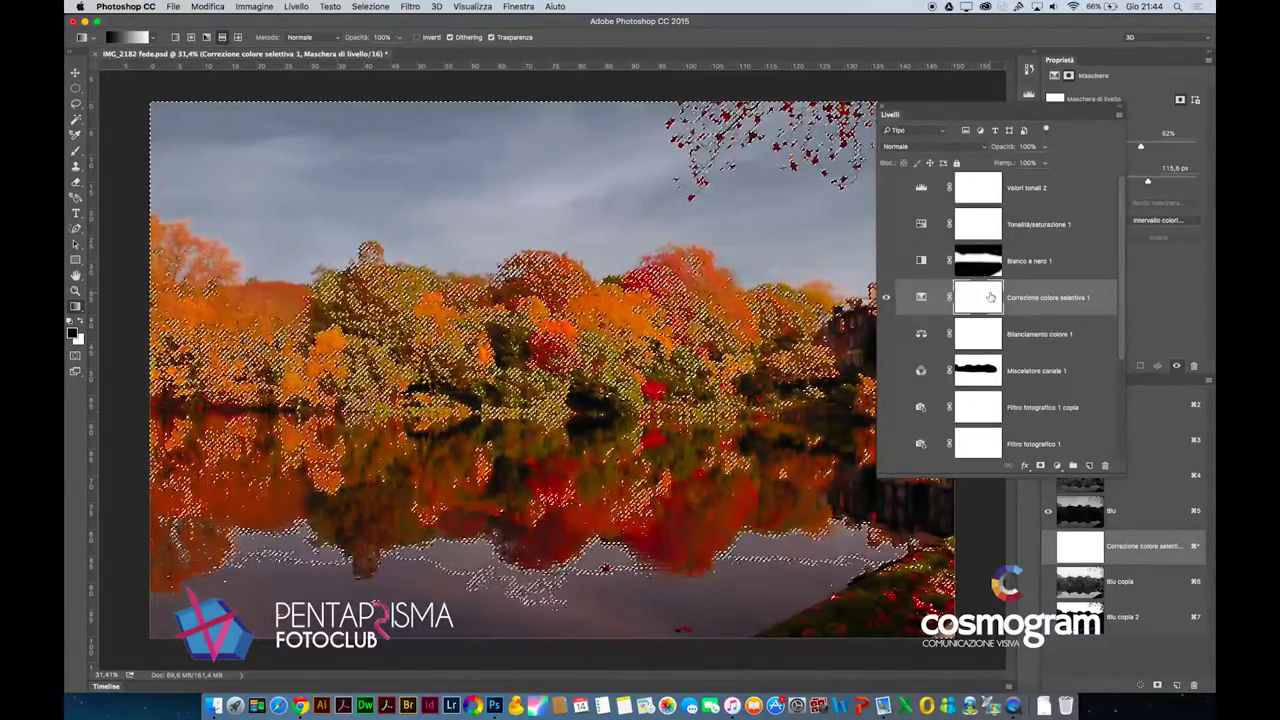
pyautogui.hotkey('ctrl', 'z')
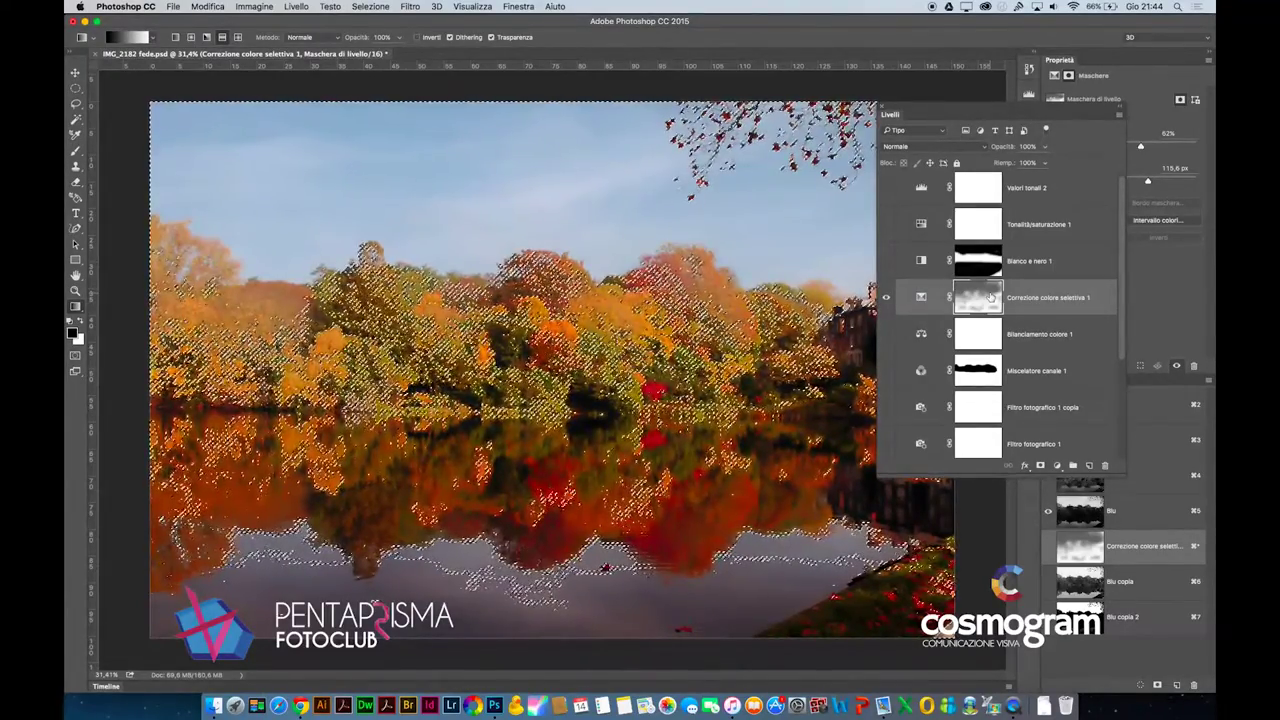
pyautogui.hotkey('ctrl', 'z')
pyautogui.hotkey('ctrl', 'z')
pyautogui.hotkey('ctrl', 'z')
pyautogui.hotkey('ctrl', 'z')
pyautogui.hotkey('ctrl', 'z')
pyautogui.hotkey('ctrl', 'z')
pyautogui.hotkey('ctrl', 'z')
pyautogui.hotkey('ctrl', 'shift', 'i')
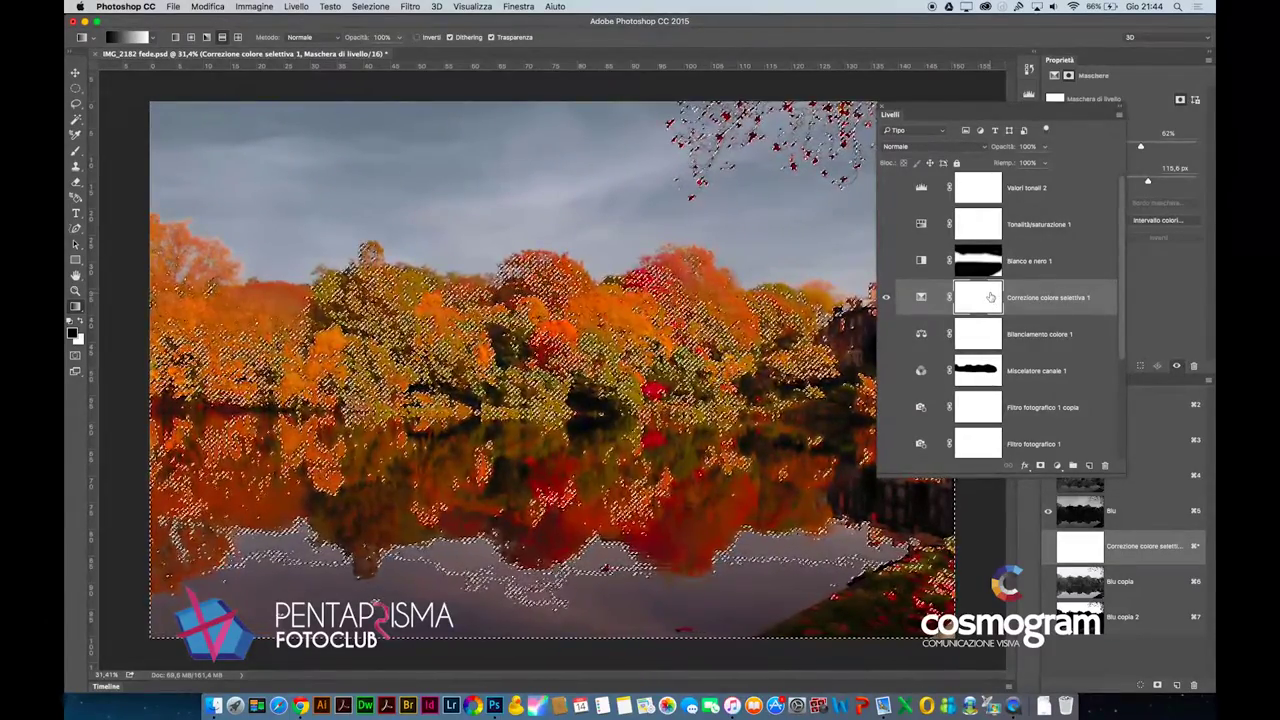
pyautogui.press('Delete')
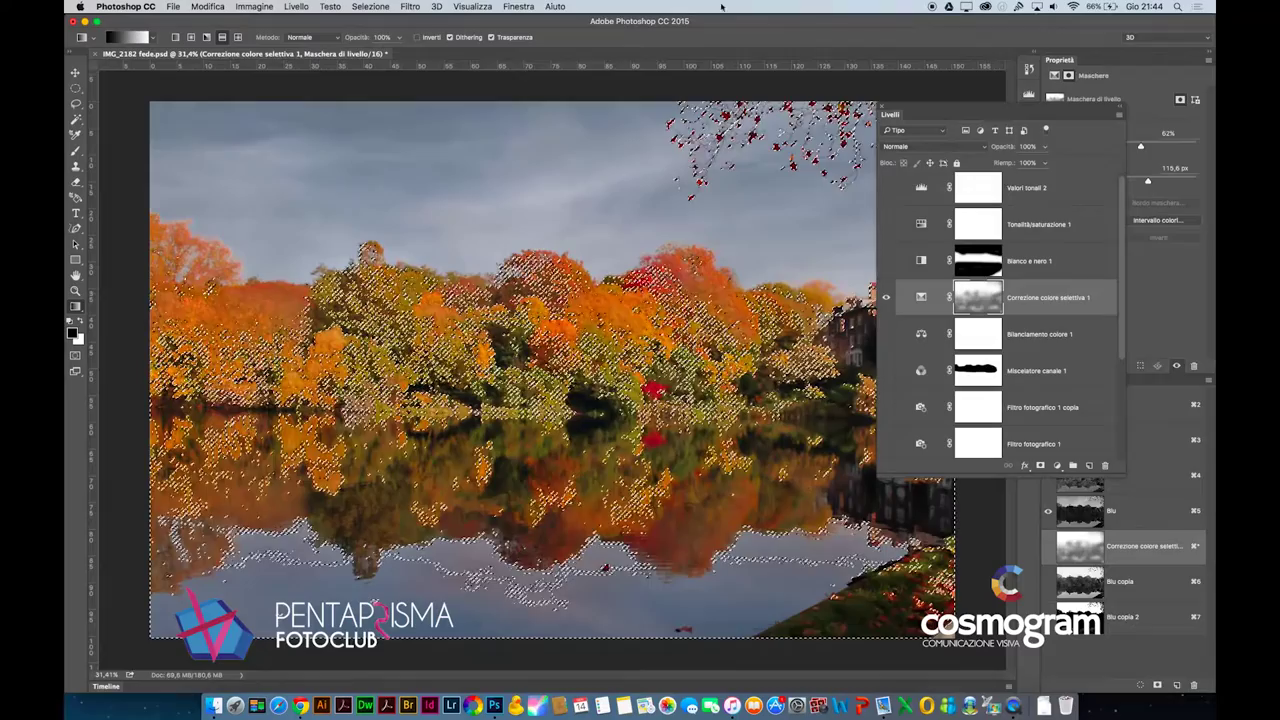
# Step: Step back in History before the mask fill and hide Correzione colore selettiva 1
pyautogui.click(519, 6)
pyautogui.click(521, 384)
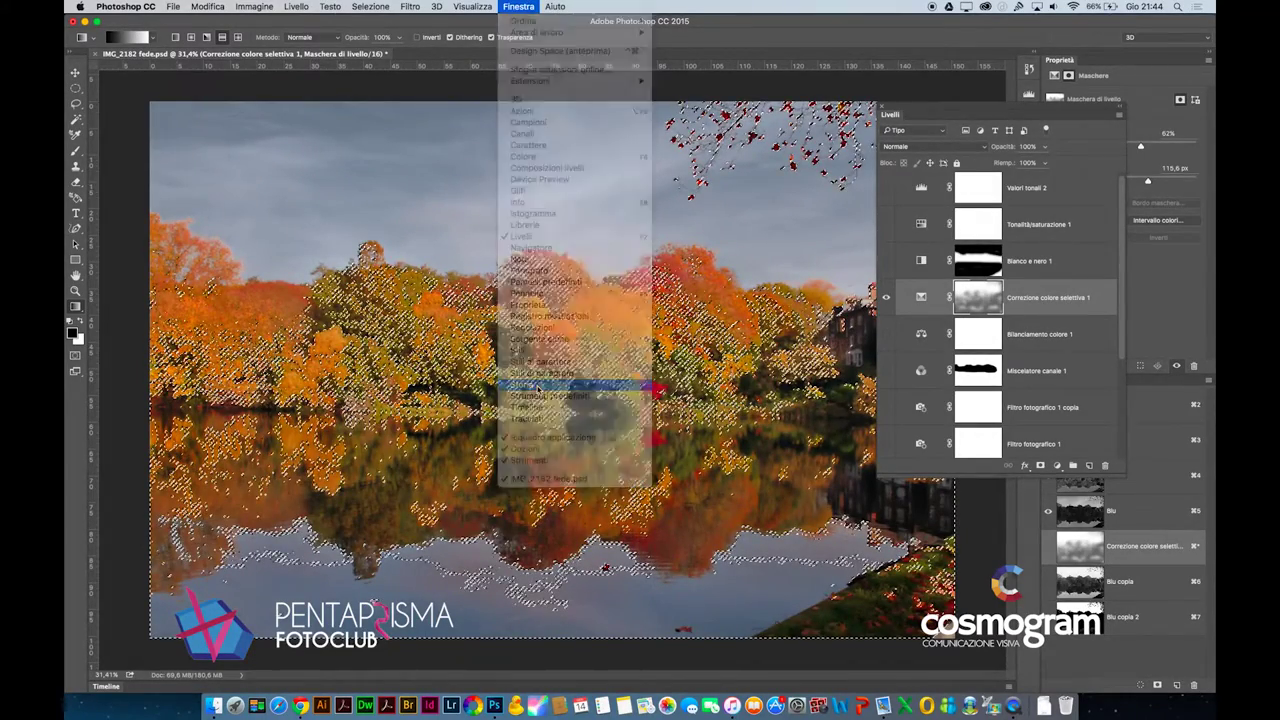
pyautogui.click(940, 97)
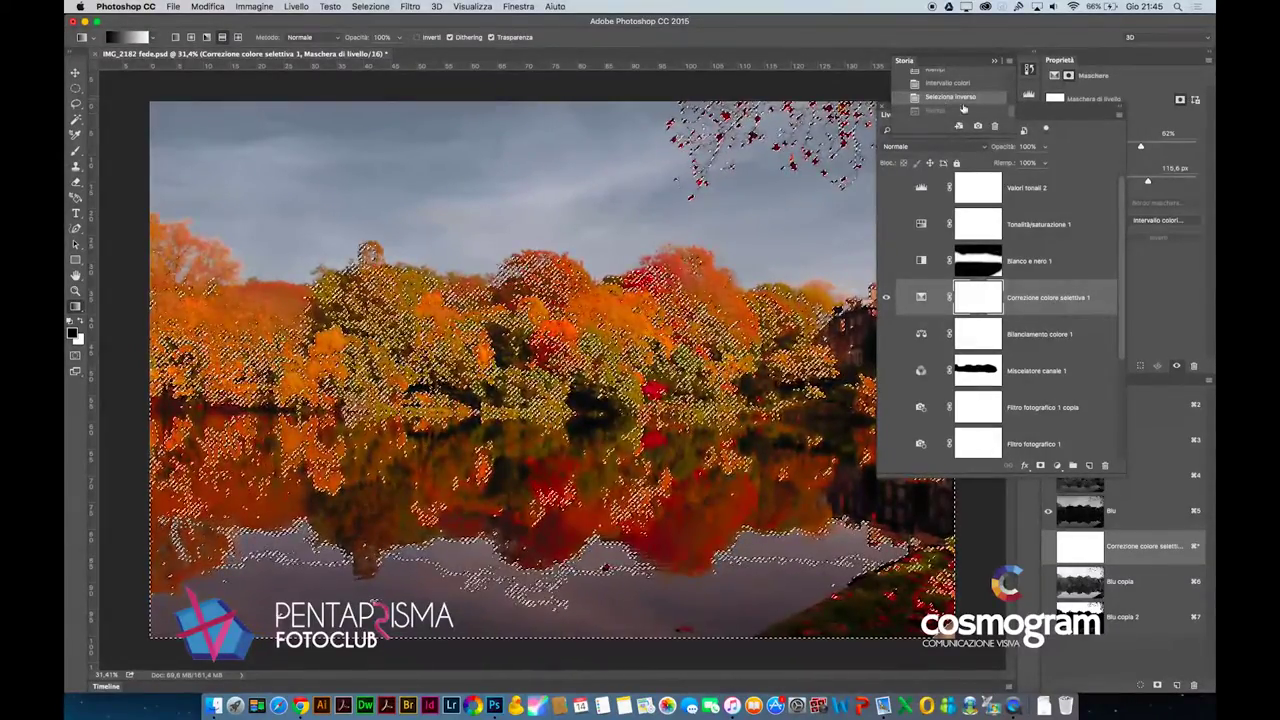
pyautogui.click(885, 297)
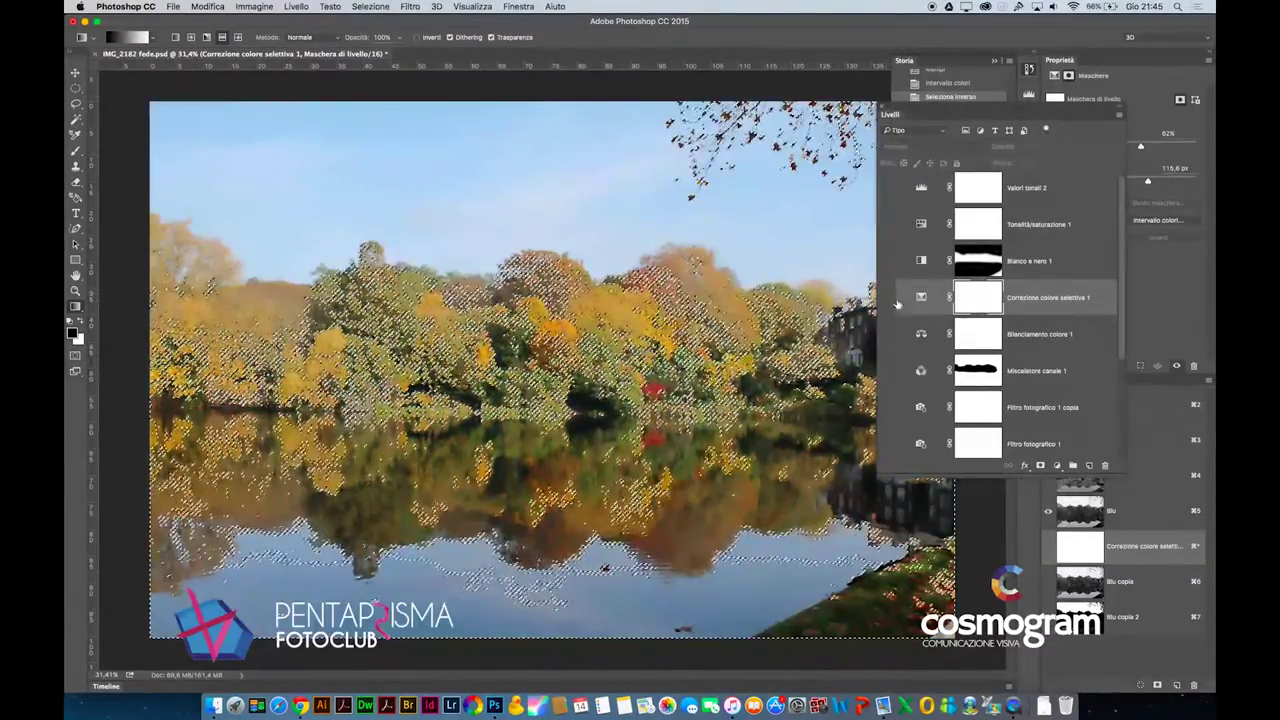
pyautogui.scroll(-3, 1000, 336)
pyautogui.scroll(-2, 1000, 336)
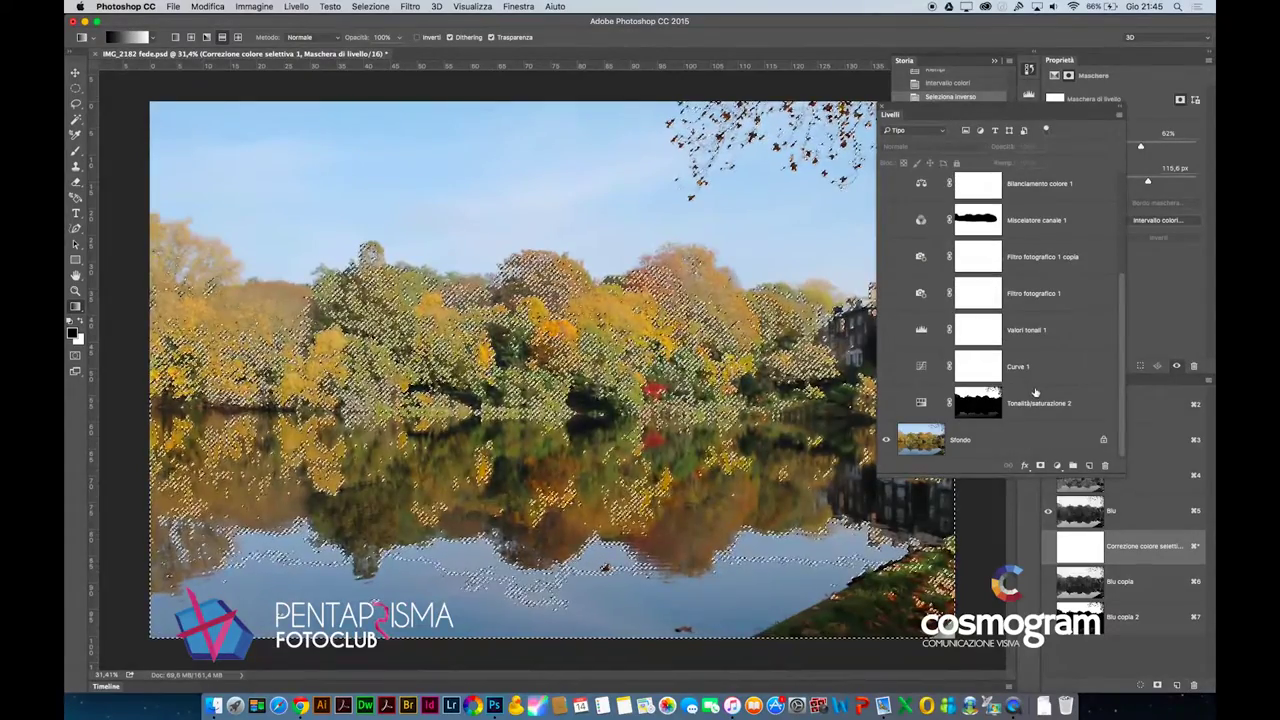
# Step: Add a Curves adjustment layer above Sfondo and raise the curve to brighten the photo
pyautogui.click(928, 434)
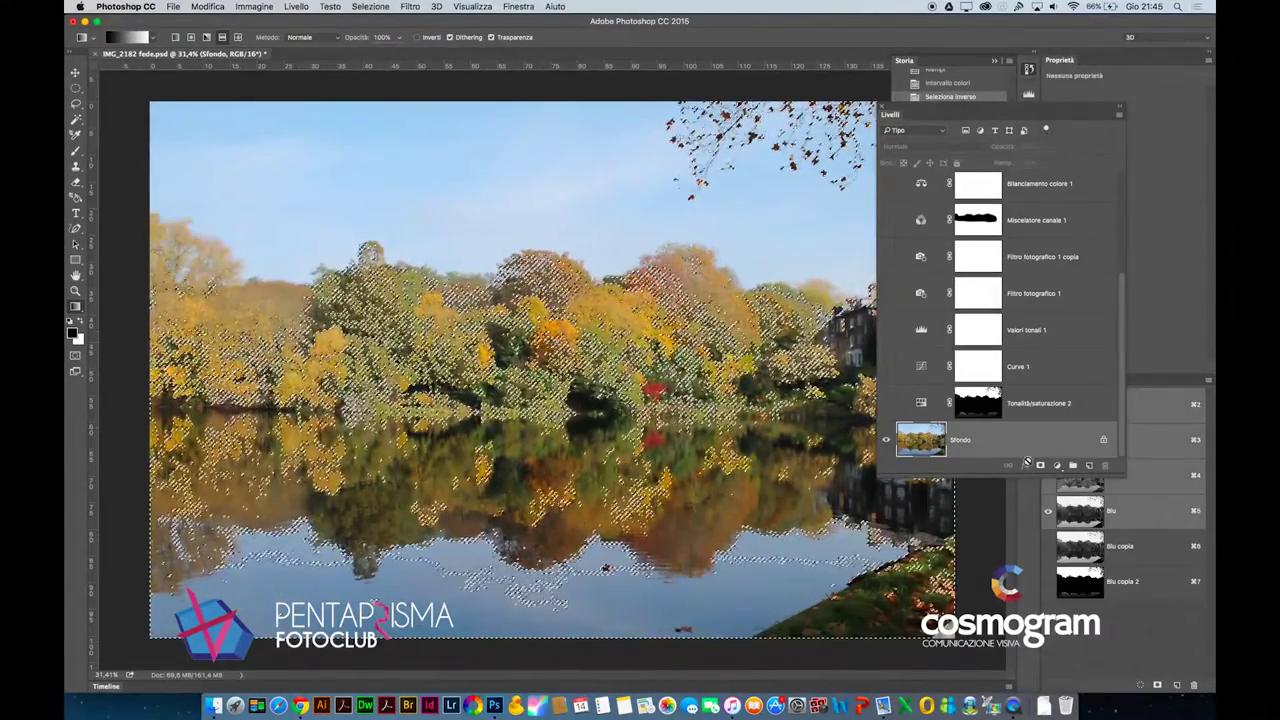
pyautogui.click(1057, 465)
pyautogui.click(1085, 538)
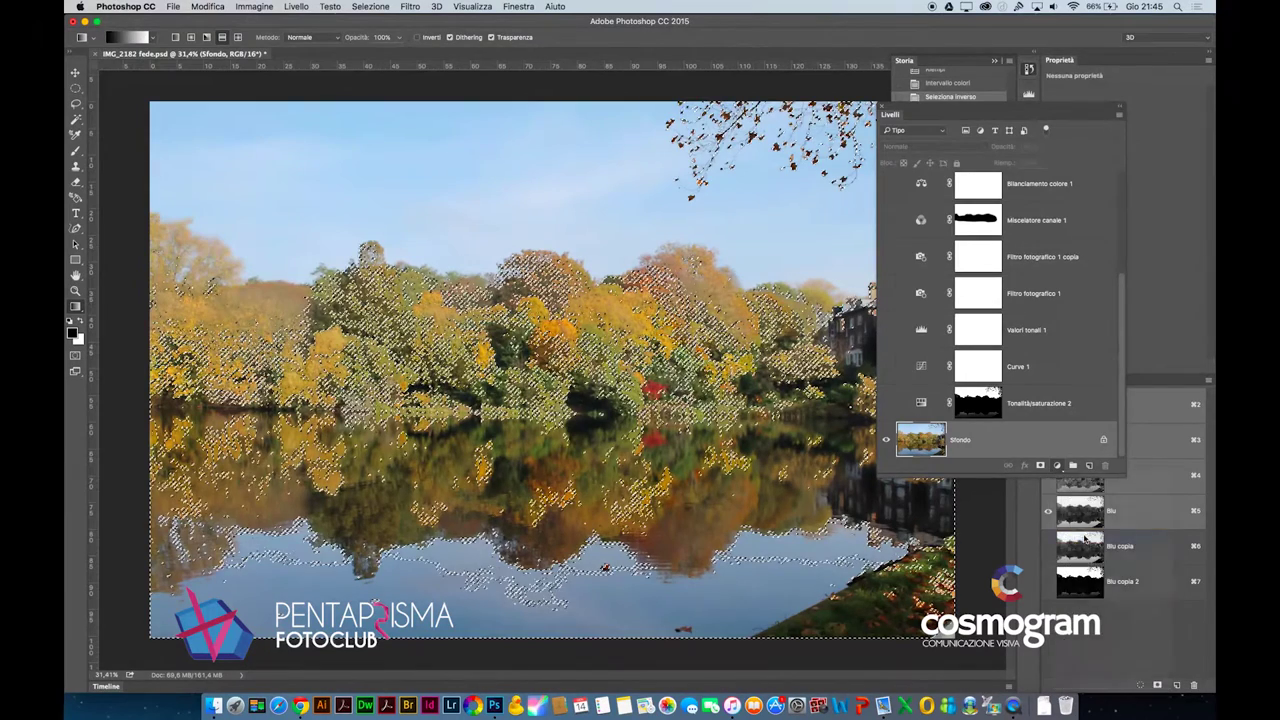
pyautogui.moveTo(1151, 163)
pyautogui.mouseDown()
pyautogui.moveTo(1137, 148)
pyautogui.moveTo(1158, 172)
pyautogui.mouseUp()
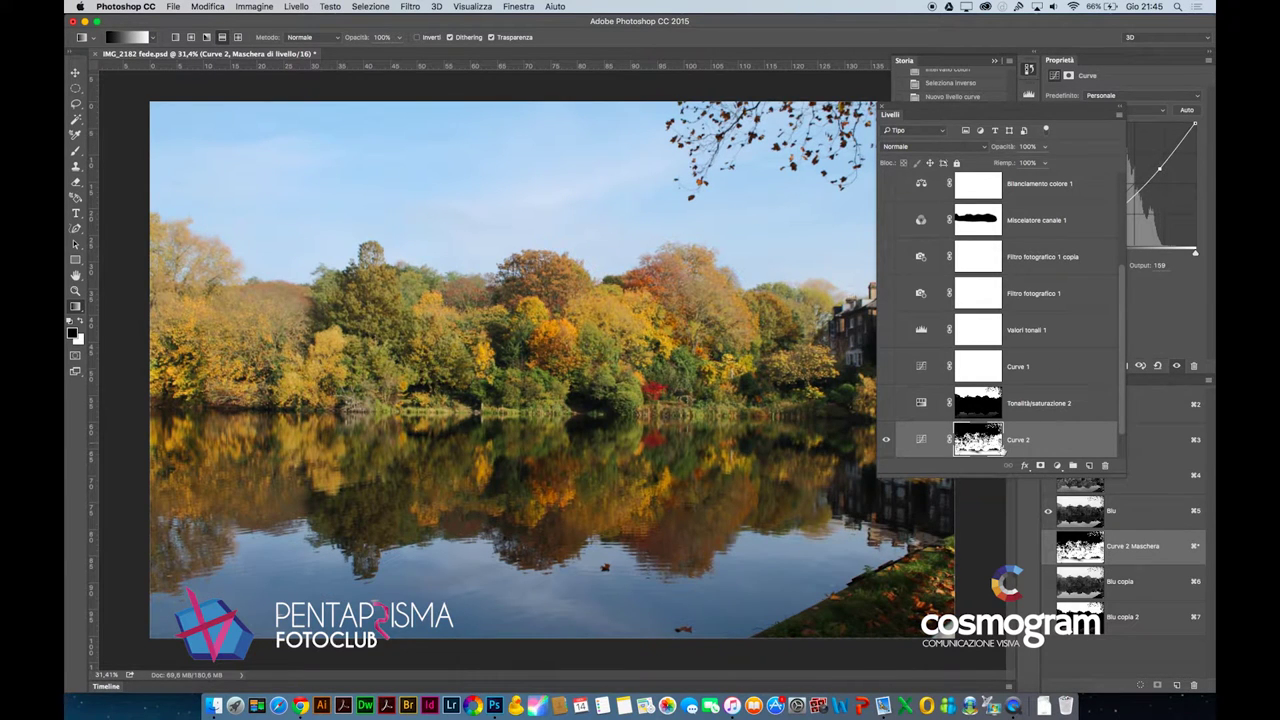
# Step: Toggle the Curve 2 mask inversion repeatedly in Properties, settling on inverted, and re-dock Layers
pyautogui.click(980, 449)
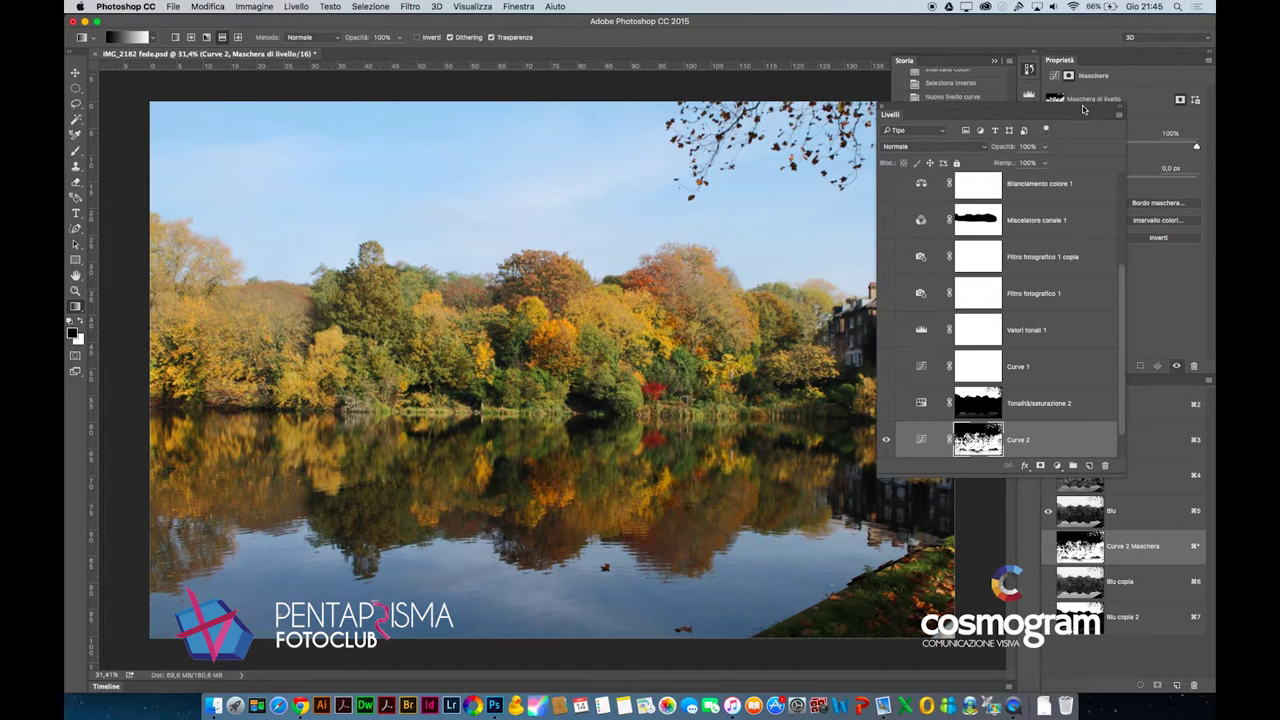
pyautogui.moveTo(1082, 112); pyautogui.dragTo(866, 119)
pyautogui.click(1158, 238)
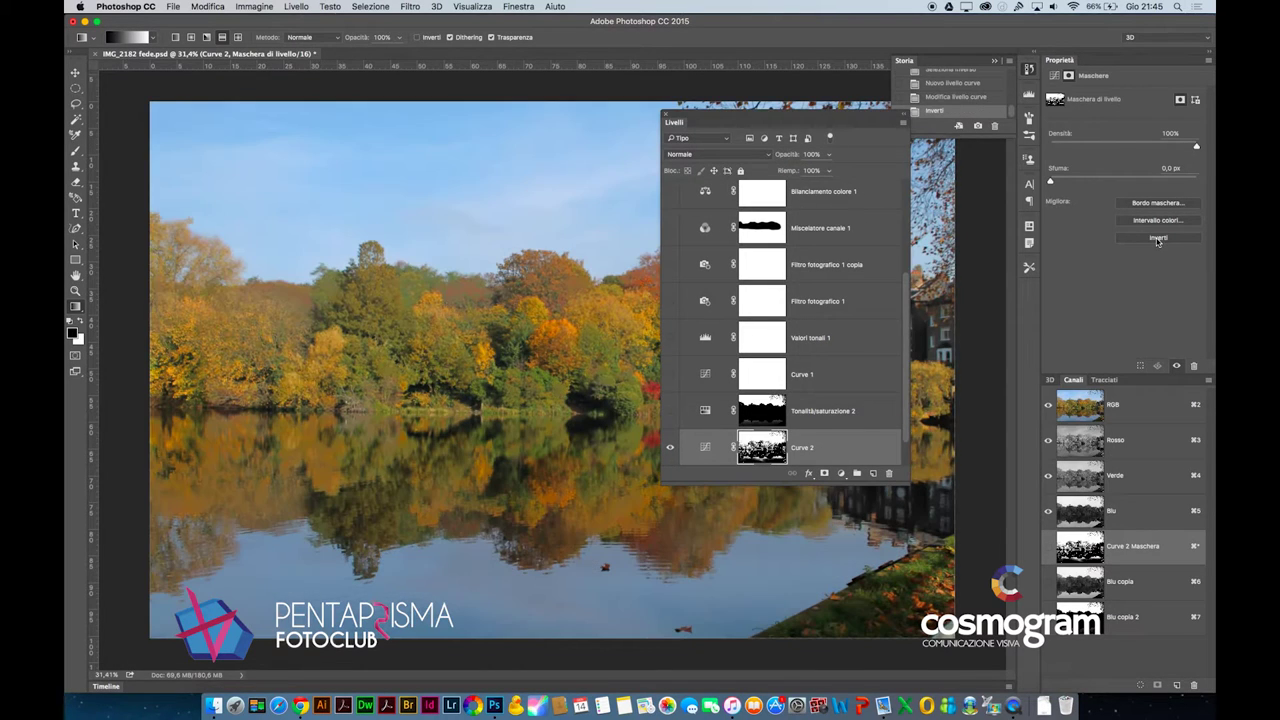
pyautogui.click(1158, 238)
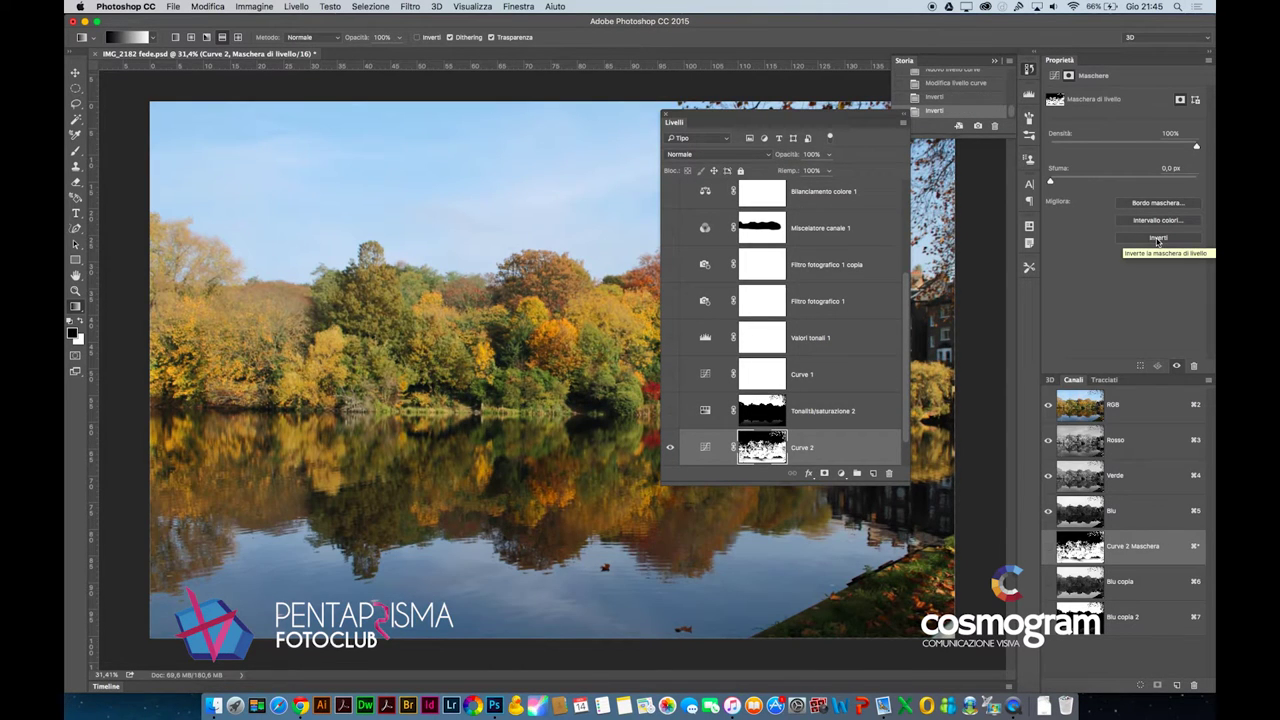
pyautogui.click(1158, 238)
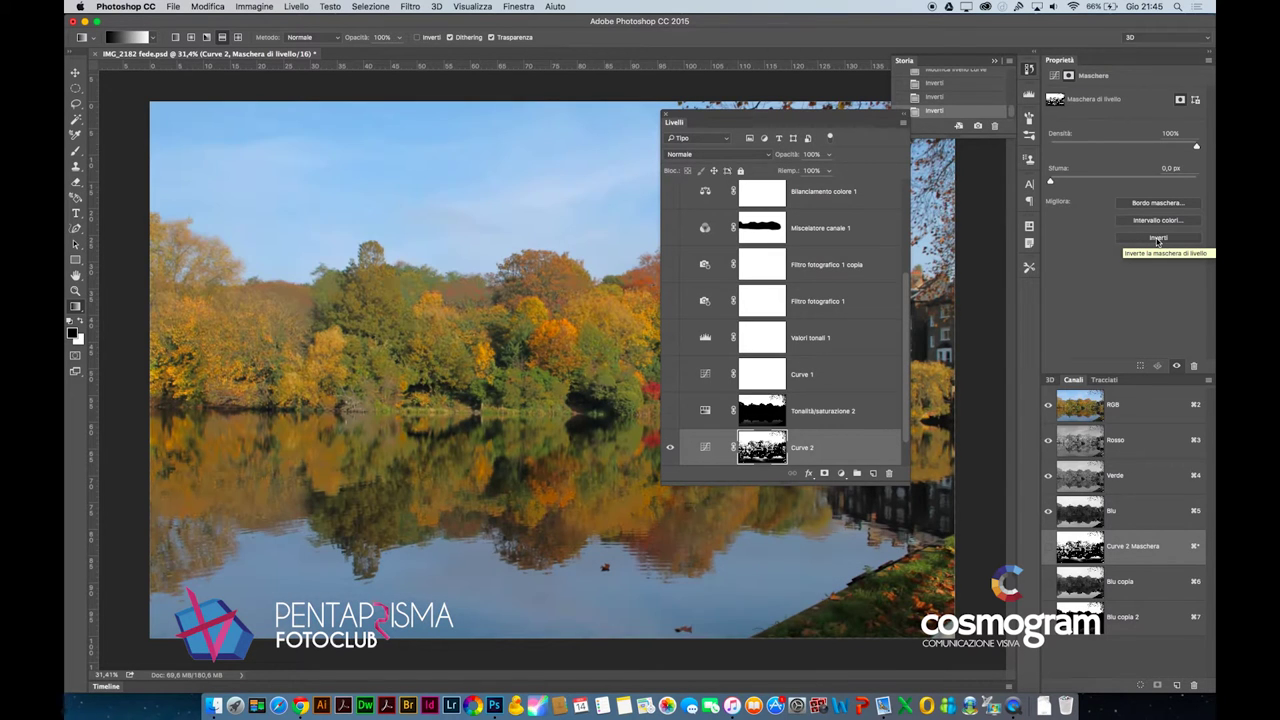
pyautogui.click(1158, 238)
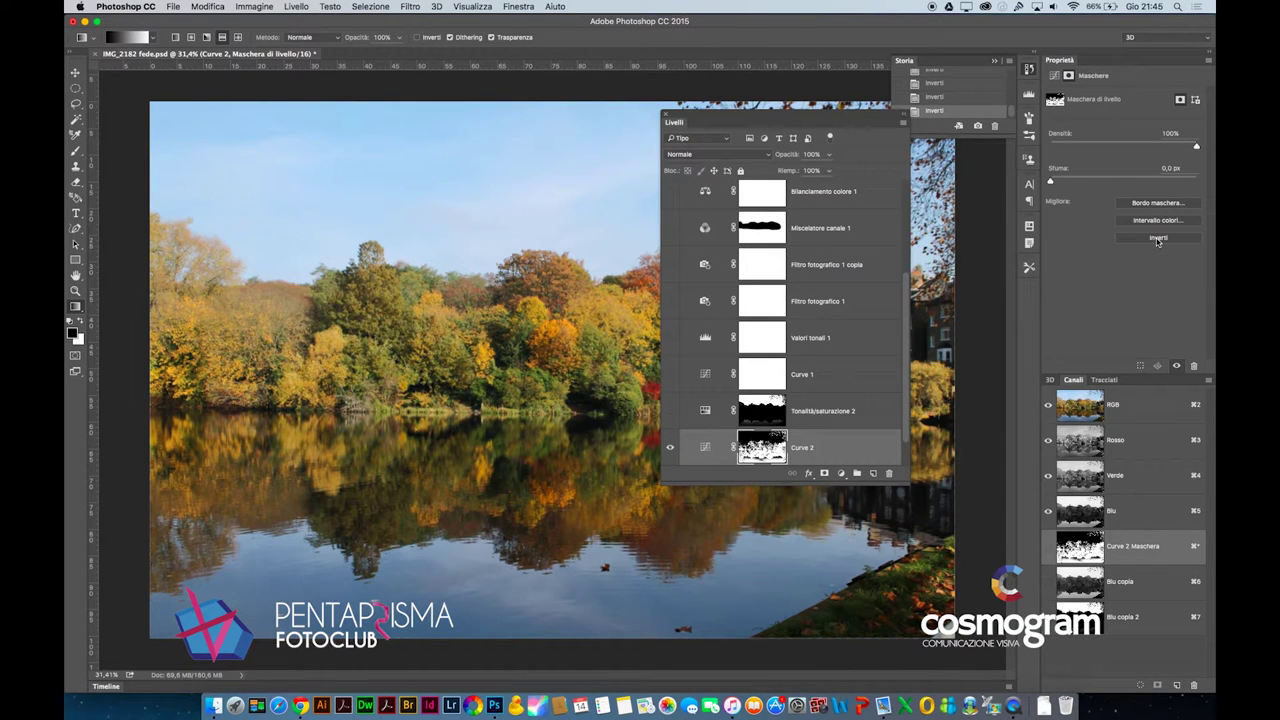
pyautogui.click(1158, 238)
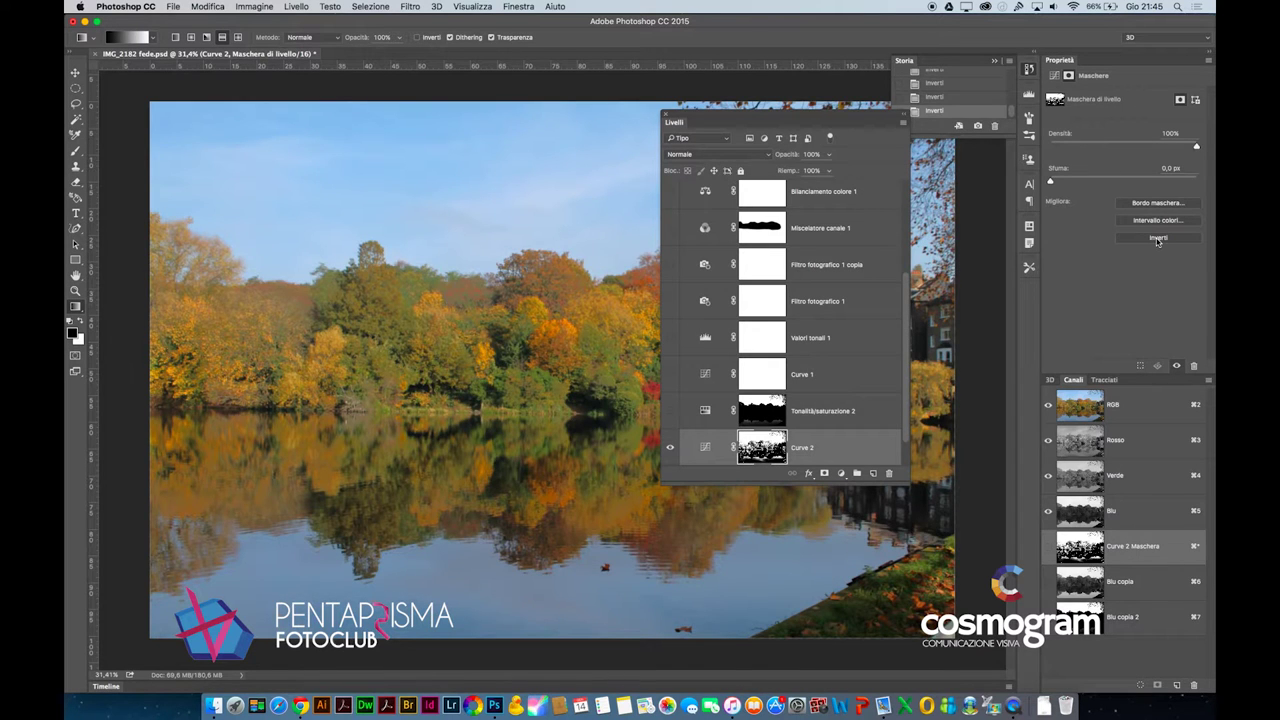
pyautogui.click(1158, 238)
pyautogui.click(1158, 238)
pyautogui.click(1158, 238)
pyautogui.moveTo(830, 117); pyautogui.dragTo(1136, 175)
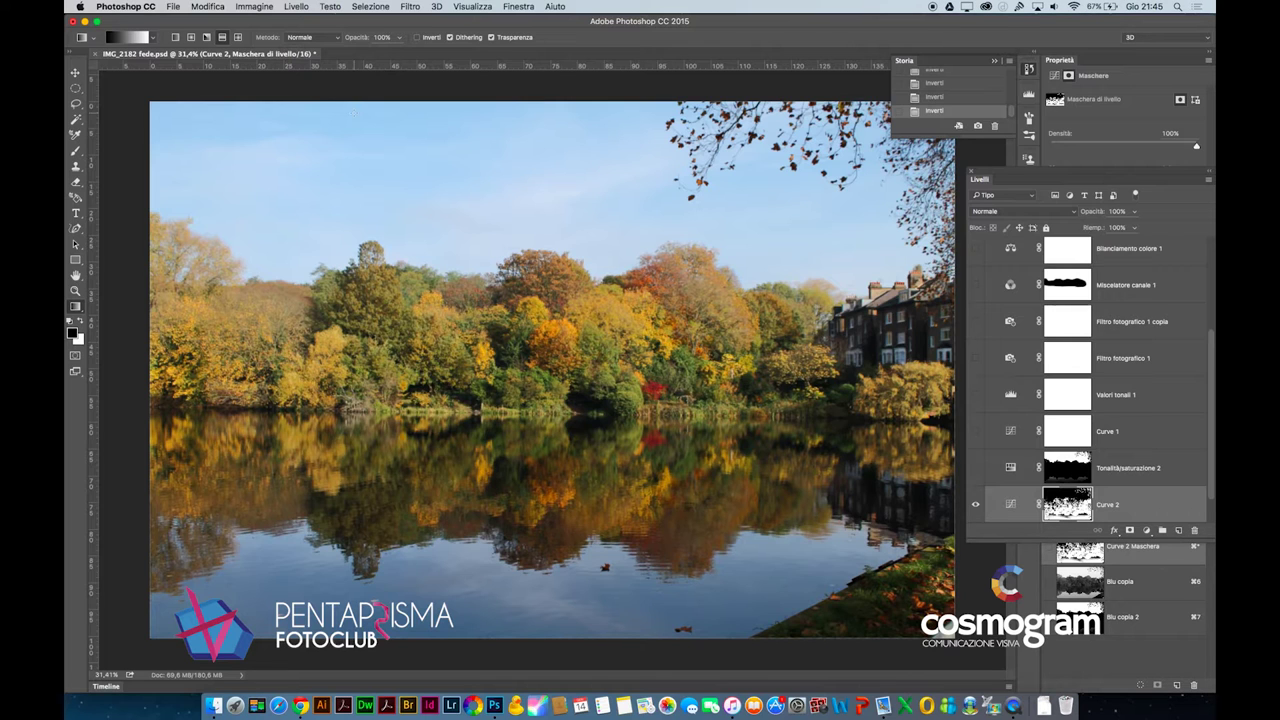
# Step: Start Save As and navigate to the base folder
pyautogui.click(172, 6)
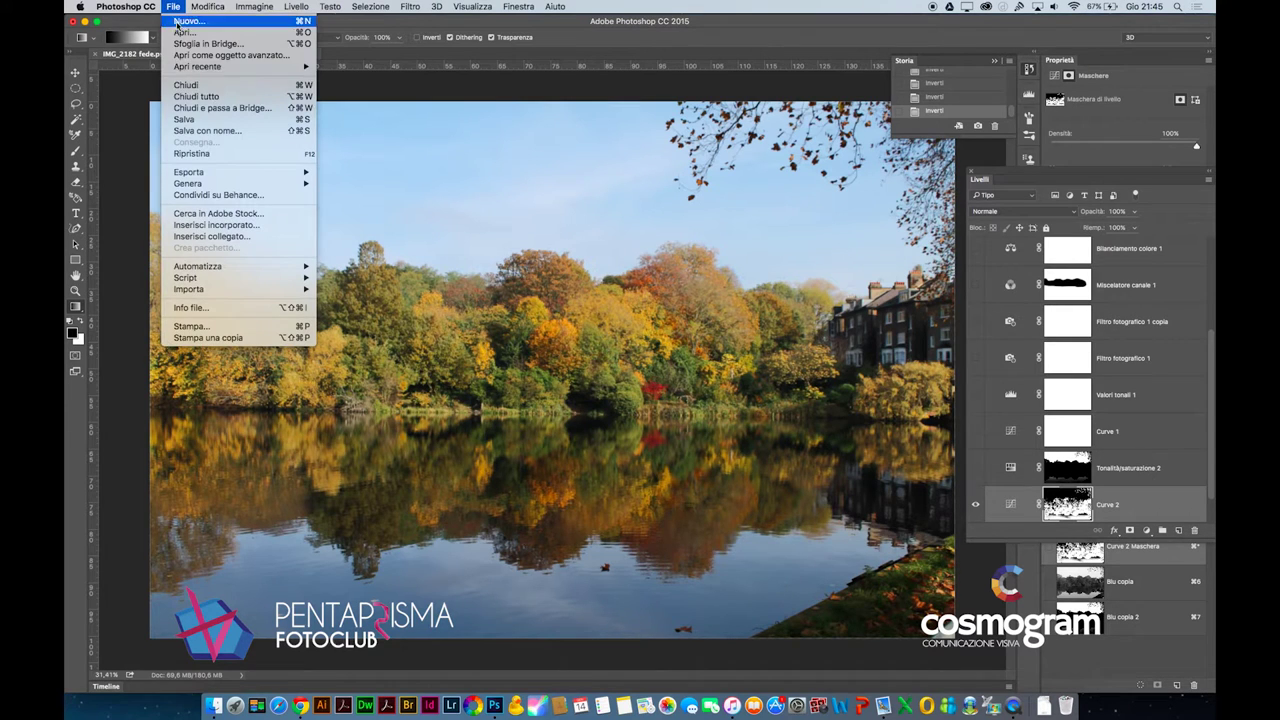
pyautogui.click(205, 130)
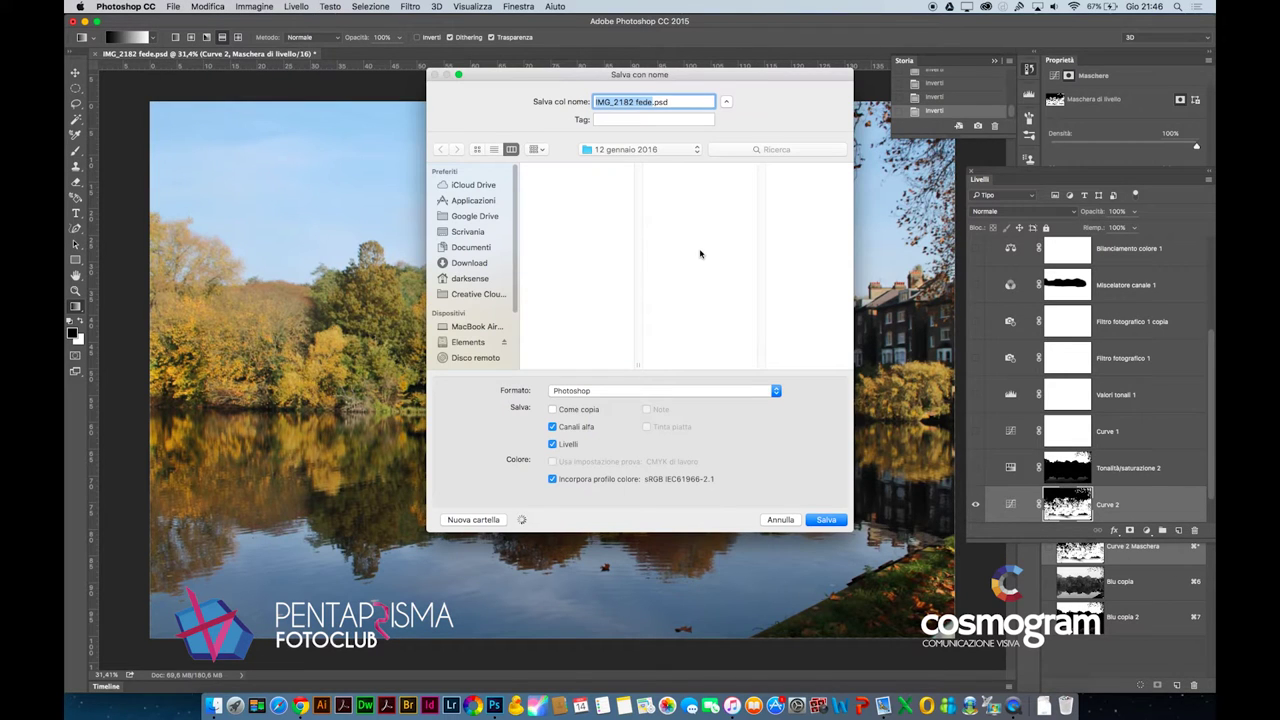
pyautogui.click(673, 150)
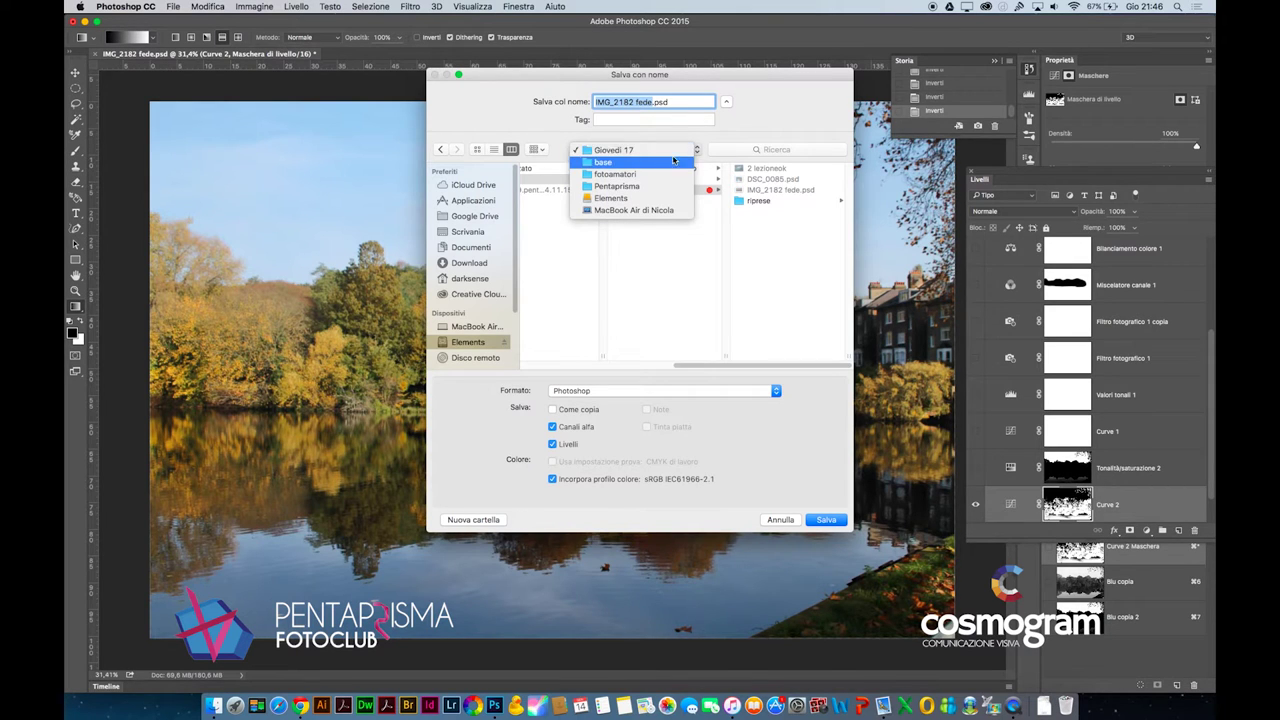
pyautogui.click(673, 163)
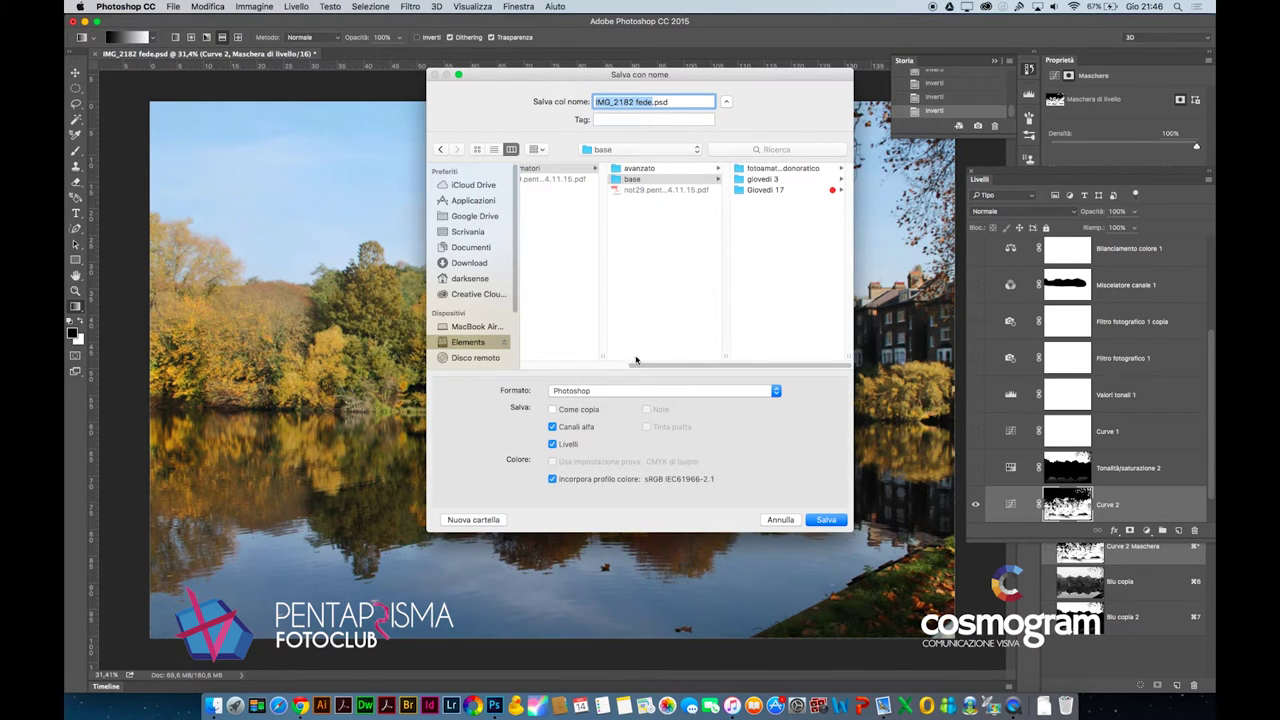
# Step: Create folder 'giovedì 14 gennaio', save the PSD there, and close the document
pyautogui.click(472, 520)
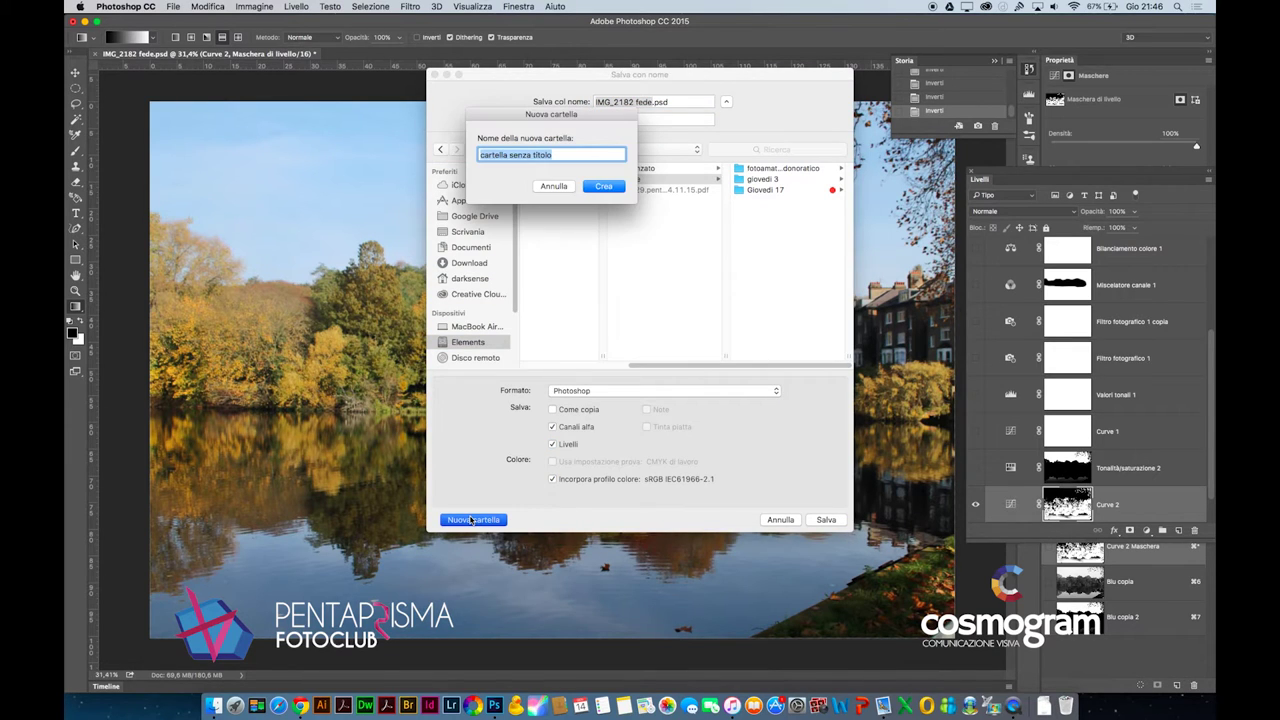
pyautogui.write('giovedì 14')
pyautogui.write('ennaio')
pyautogui.write('o')
pyautogui.press('Return')
pyautogui.press('Return')
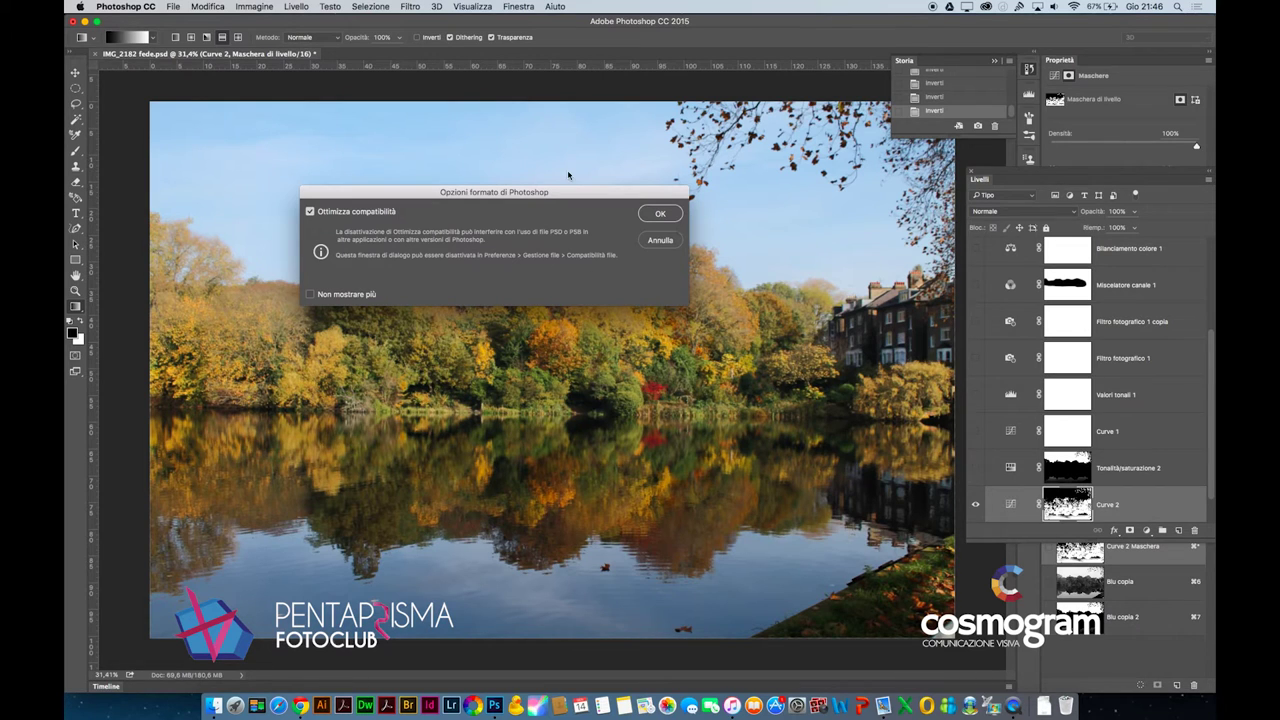
pyautogui.click(656, 213)
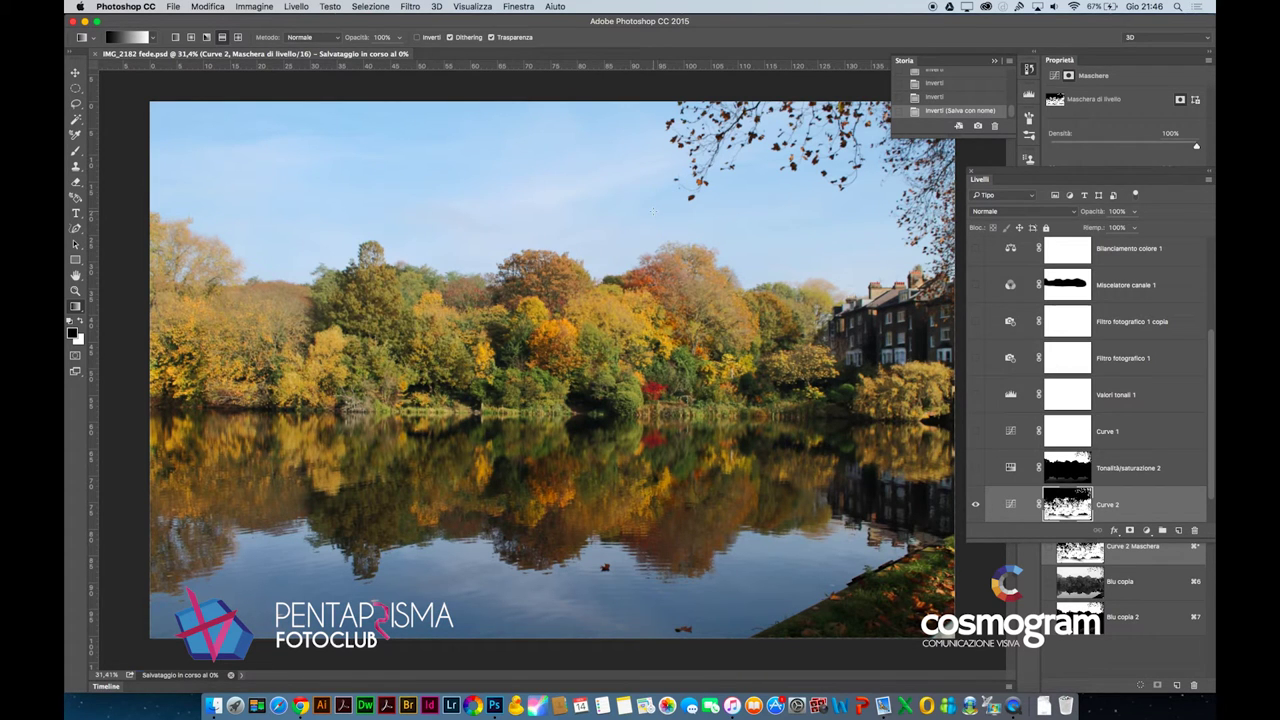
pyautogui.press('super+w')
pyautogui.click(740, 237)
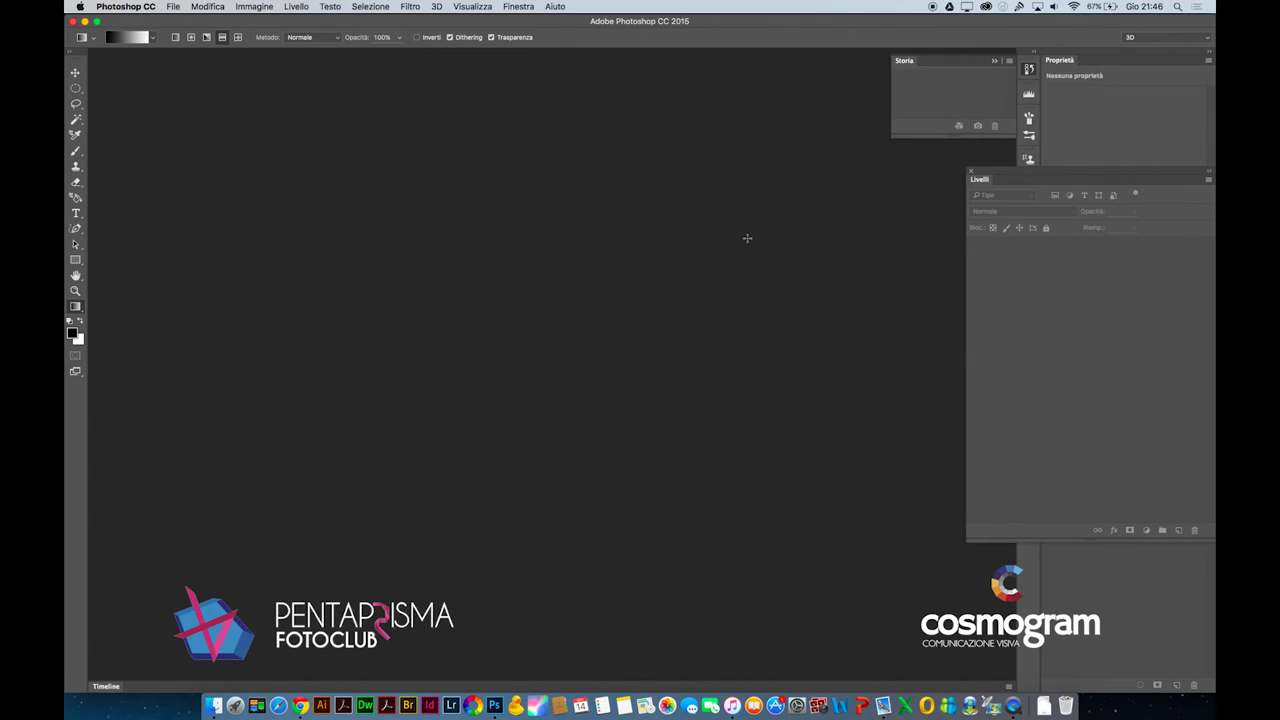
# Step: Close the empty Photoshop window and quit Photoshop from its Dock icon
pyautogui.click(74, 22)
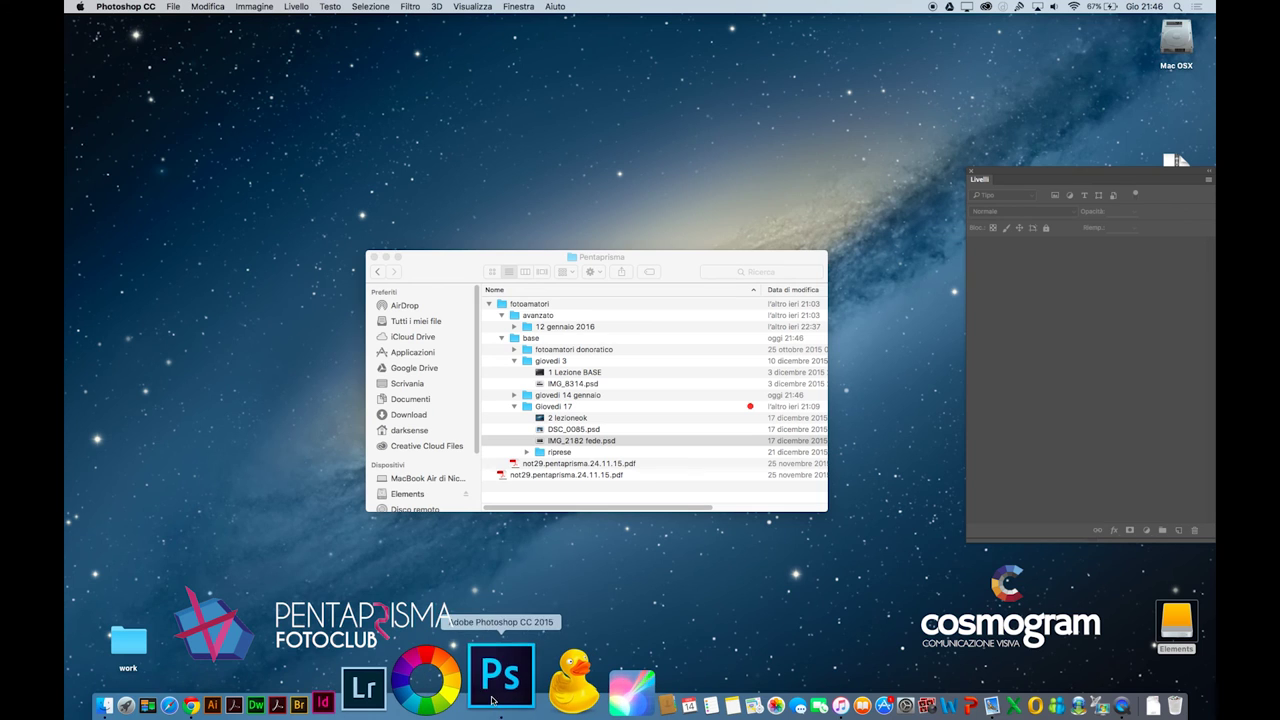
pyautogui.rightClick(514, 641)
pyautogui.click(516, 616)
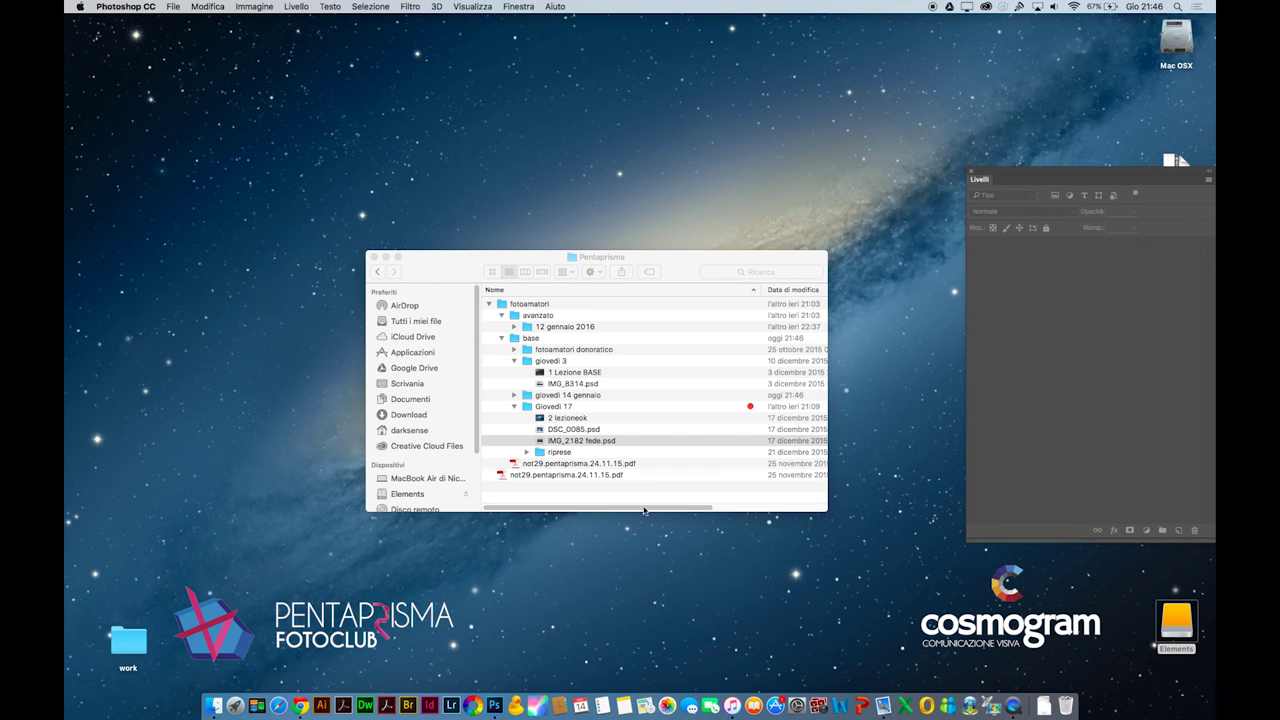